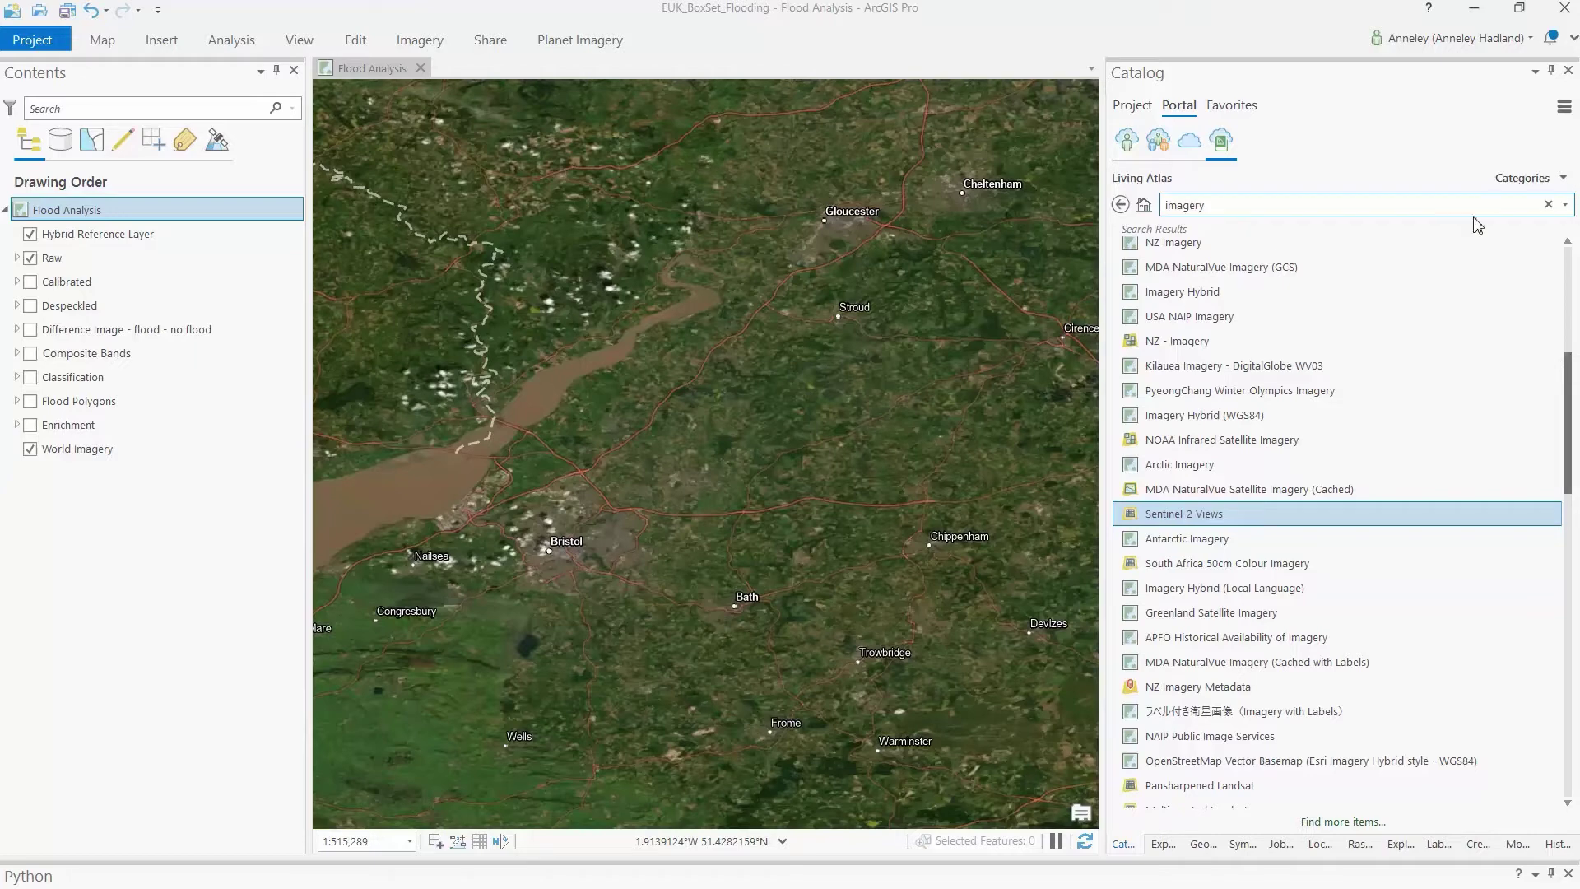
scroll(1415, 415, down, 1)
scroll(1415, 414, down, 4)
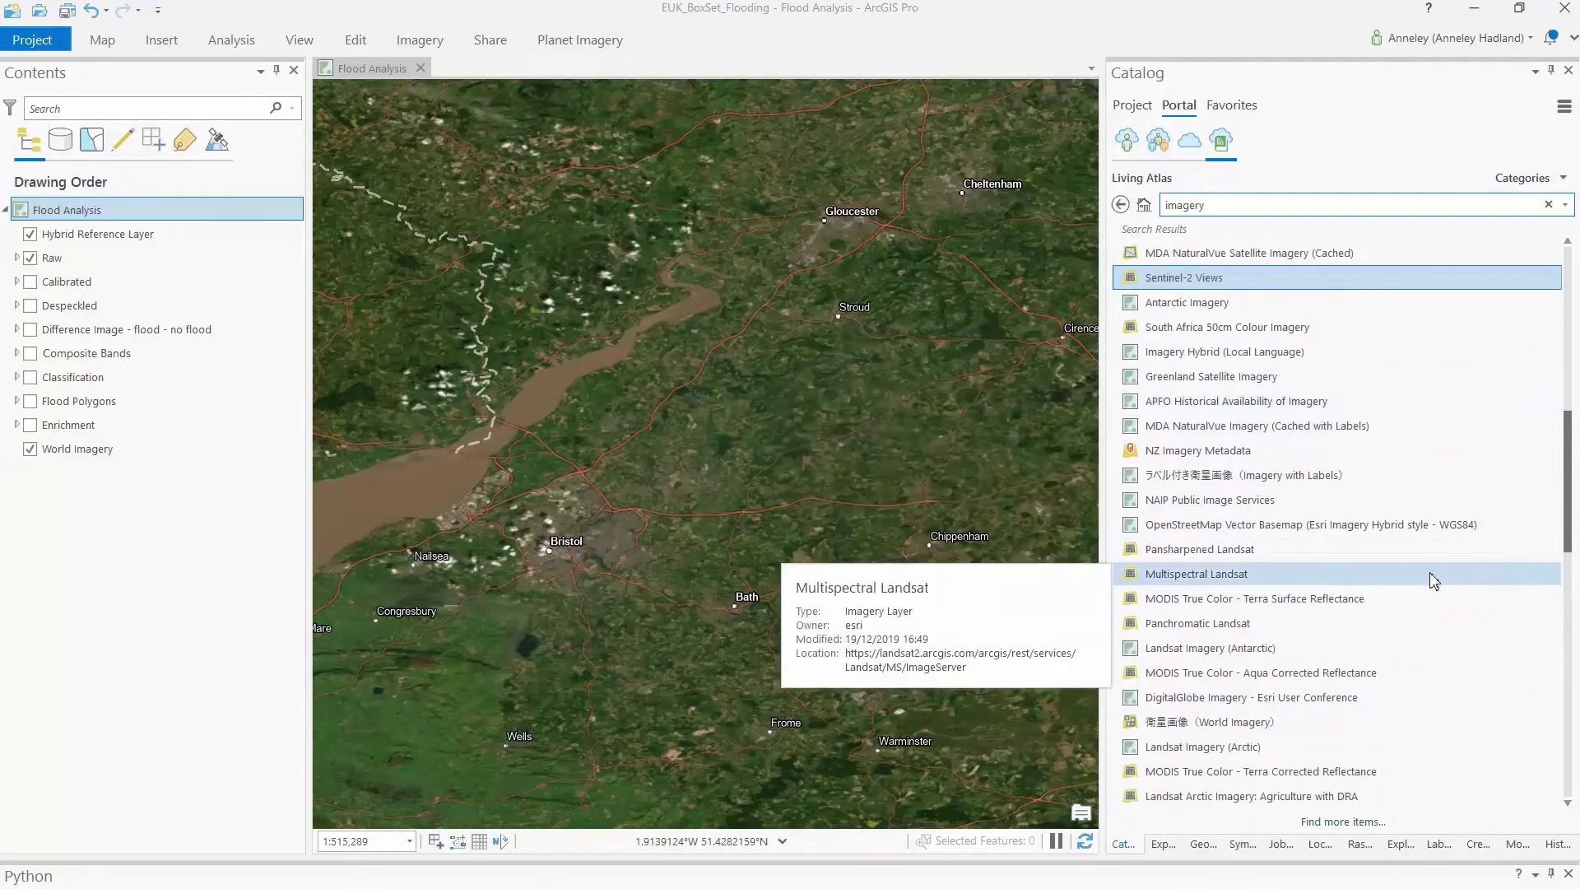
- Drag Sentinel-2 Views from the Living Atlas imagery search onto the Flood Analysis map
drag(1198, 276, 1021, 328)
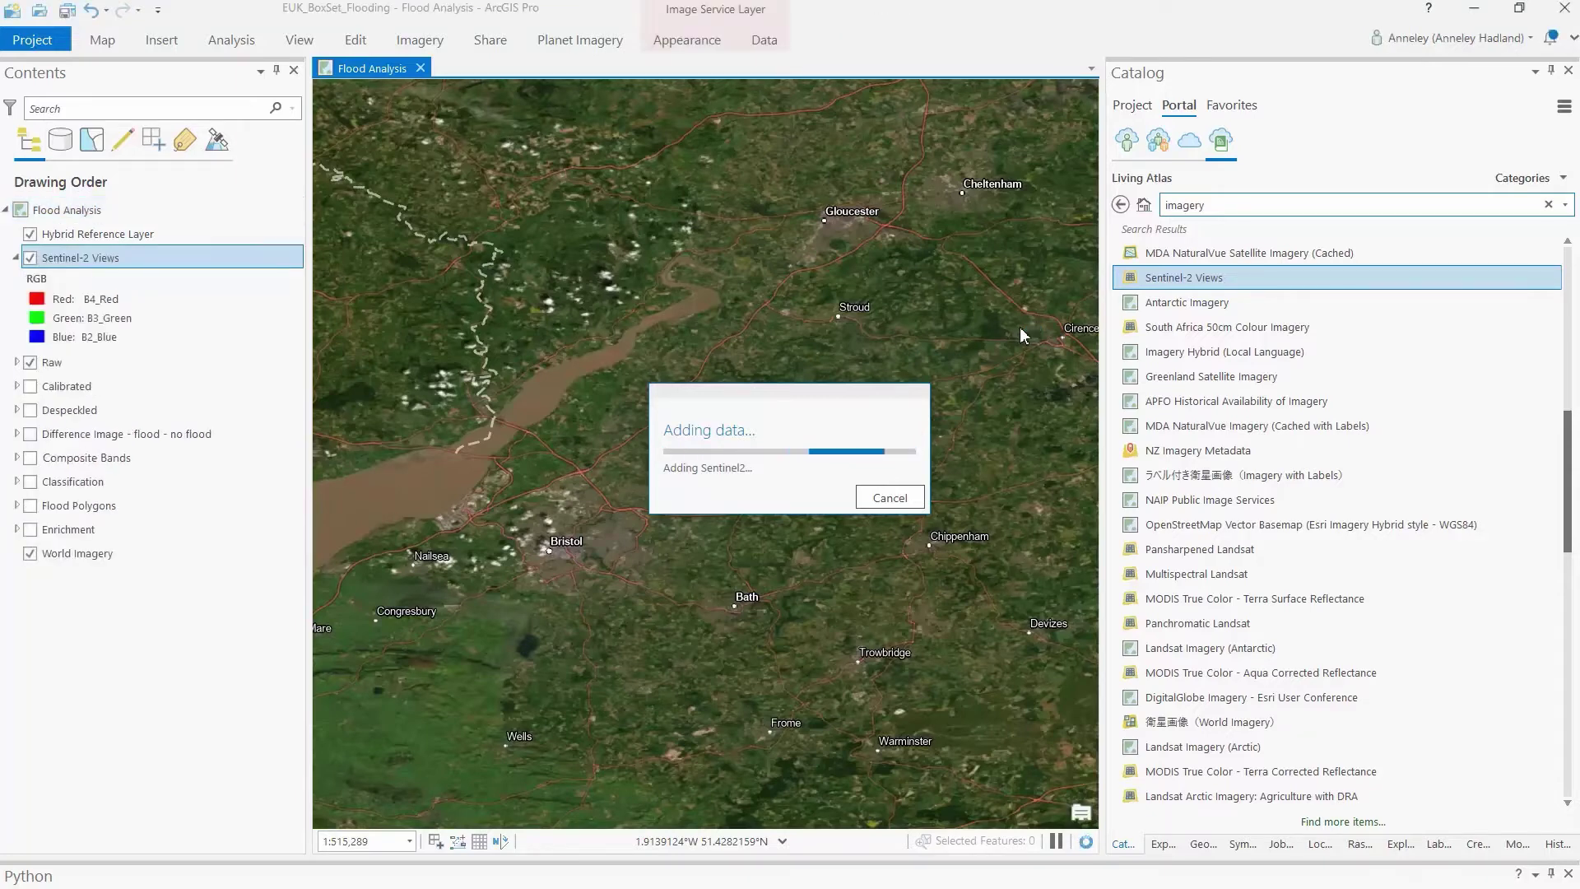
scroll(918, 356, up, 3)
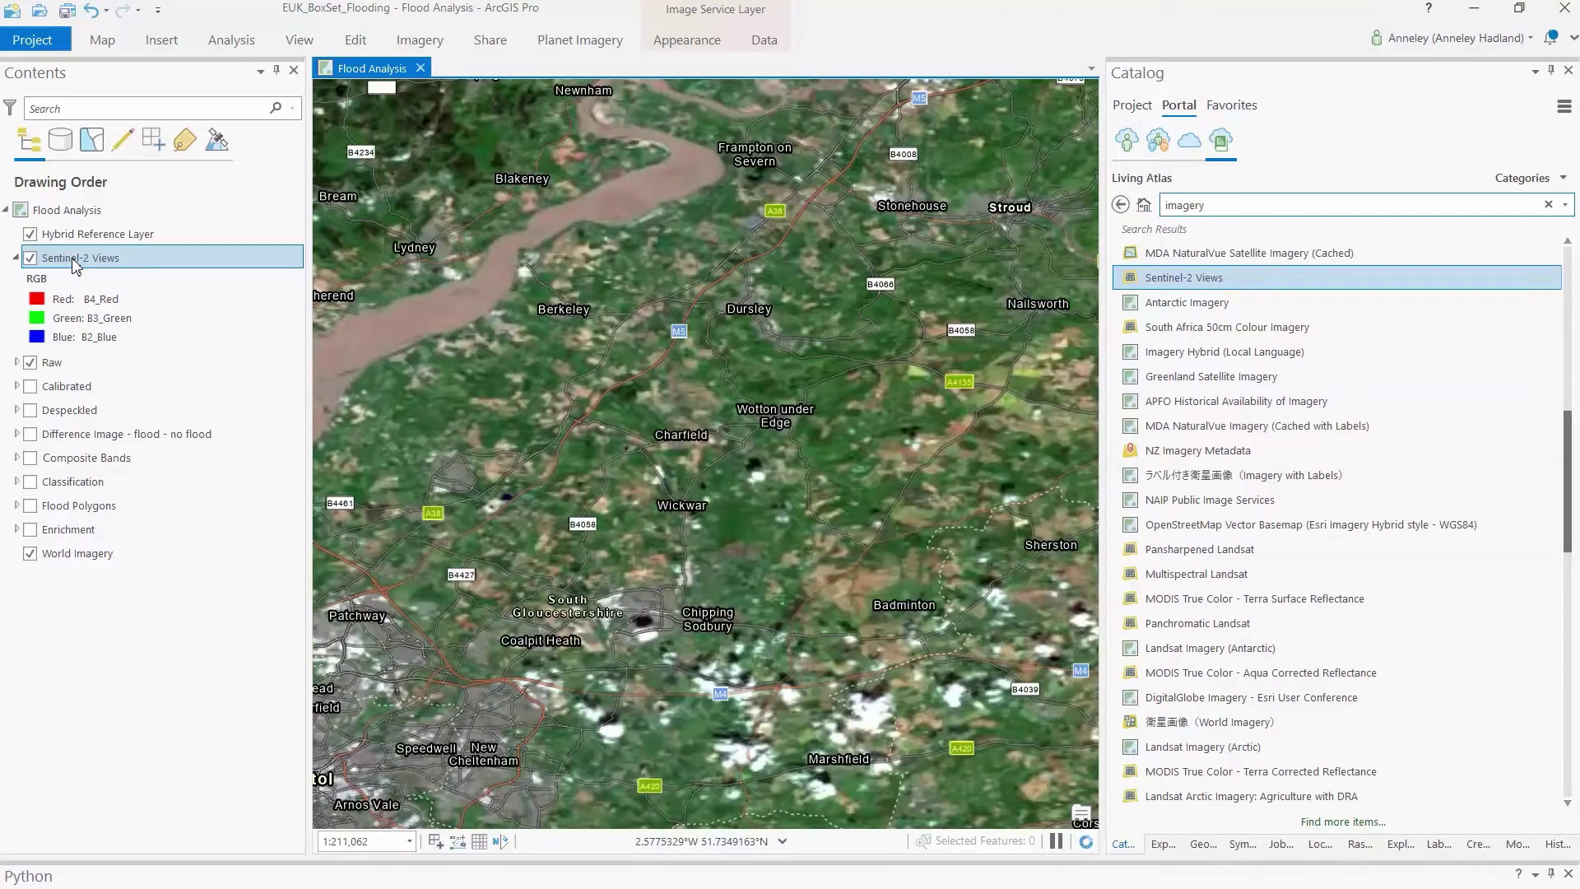
- Place Sentinel-2 Views above World Imagery, collapse its band legend, and show the project folders
drag(72, 258, 98, 550)
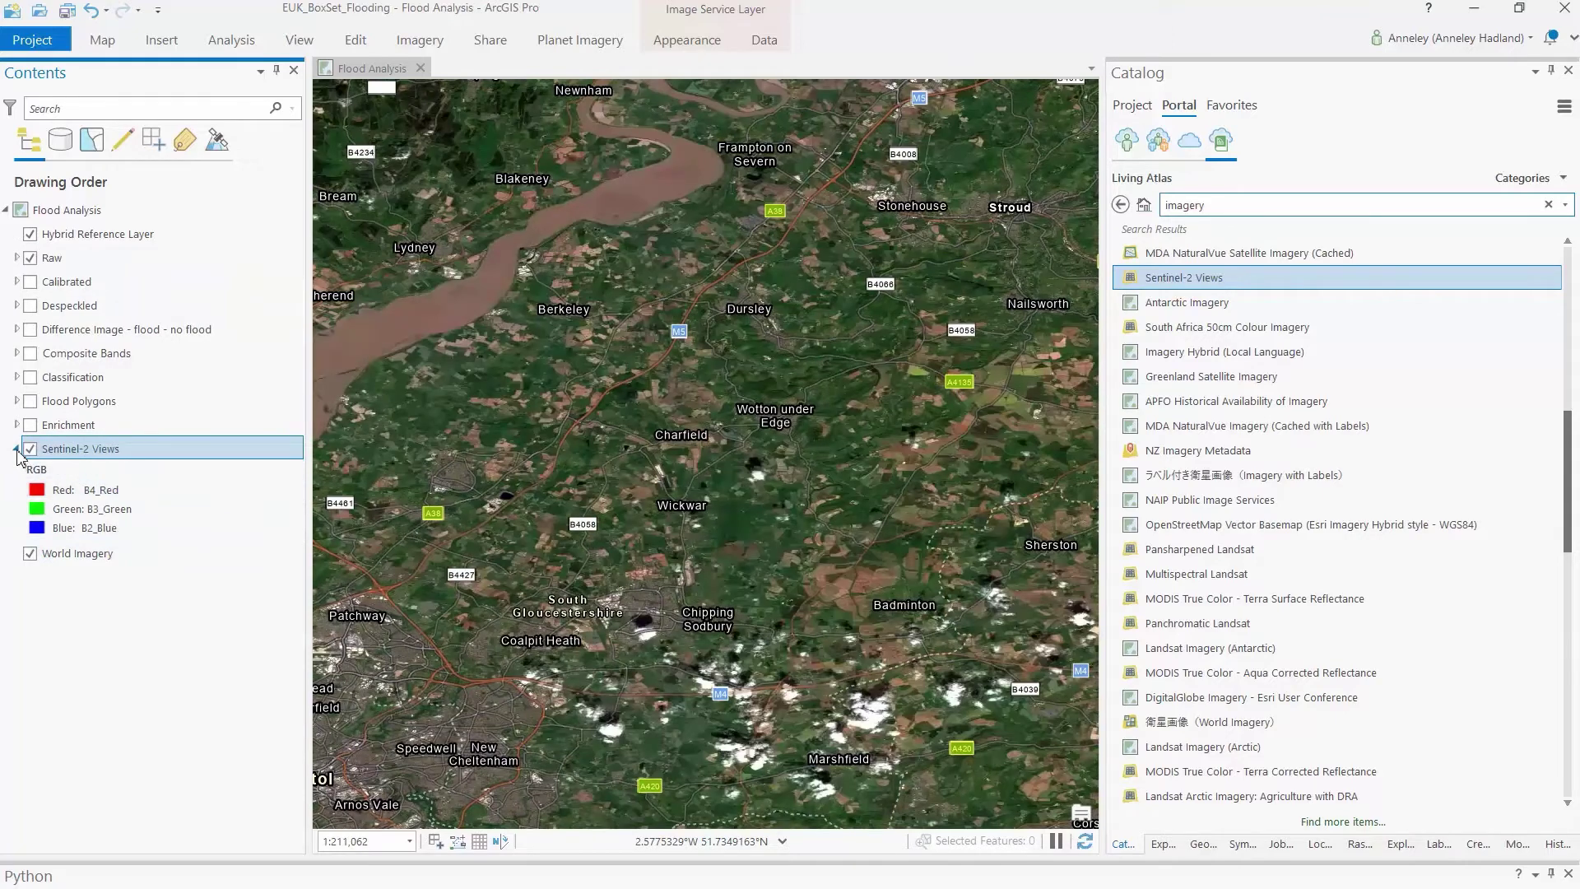
click(18, 449)
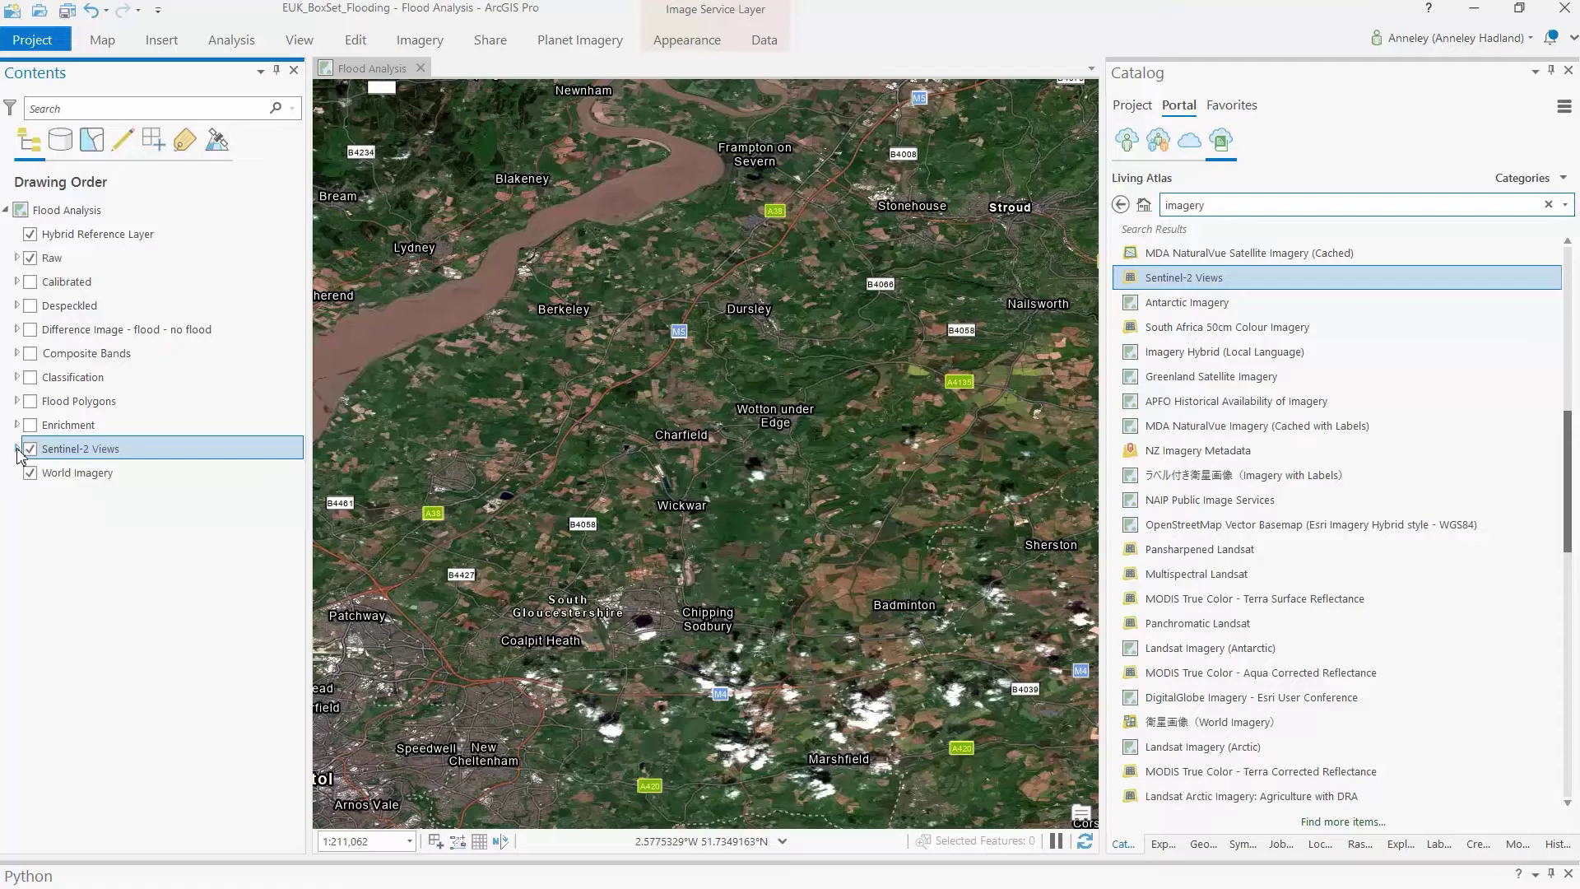
click(1134, 105)
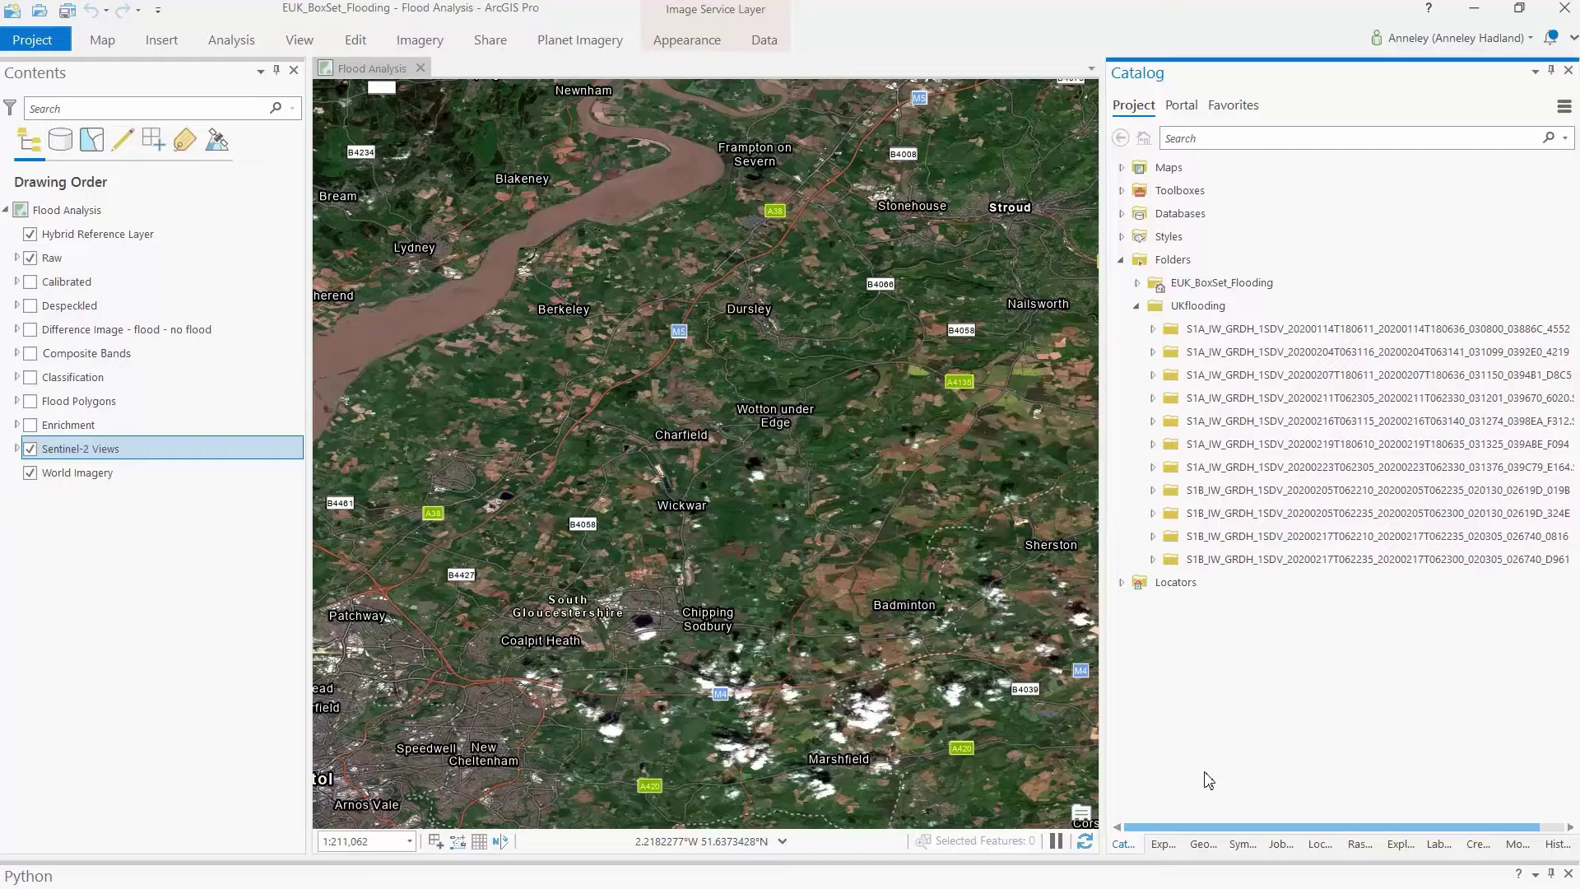
- Expand the S1B 20200205 measurement and annotation folders, widen the catalog, and expand the VH xml item
click(1153, 514)
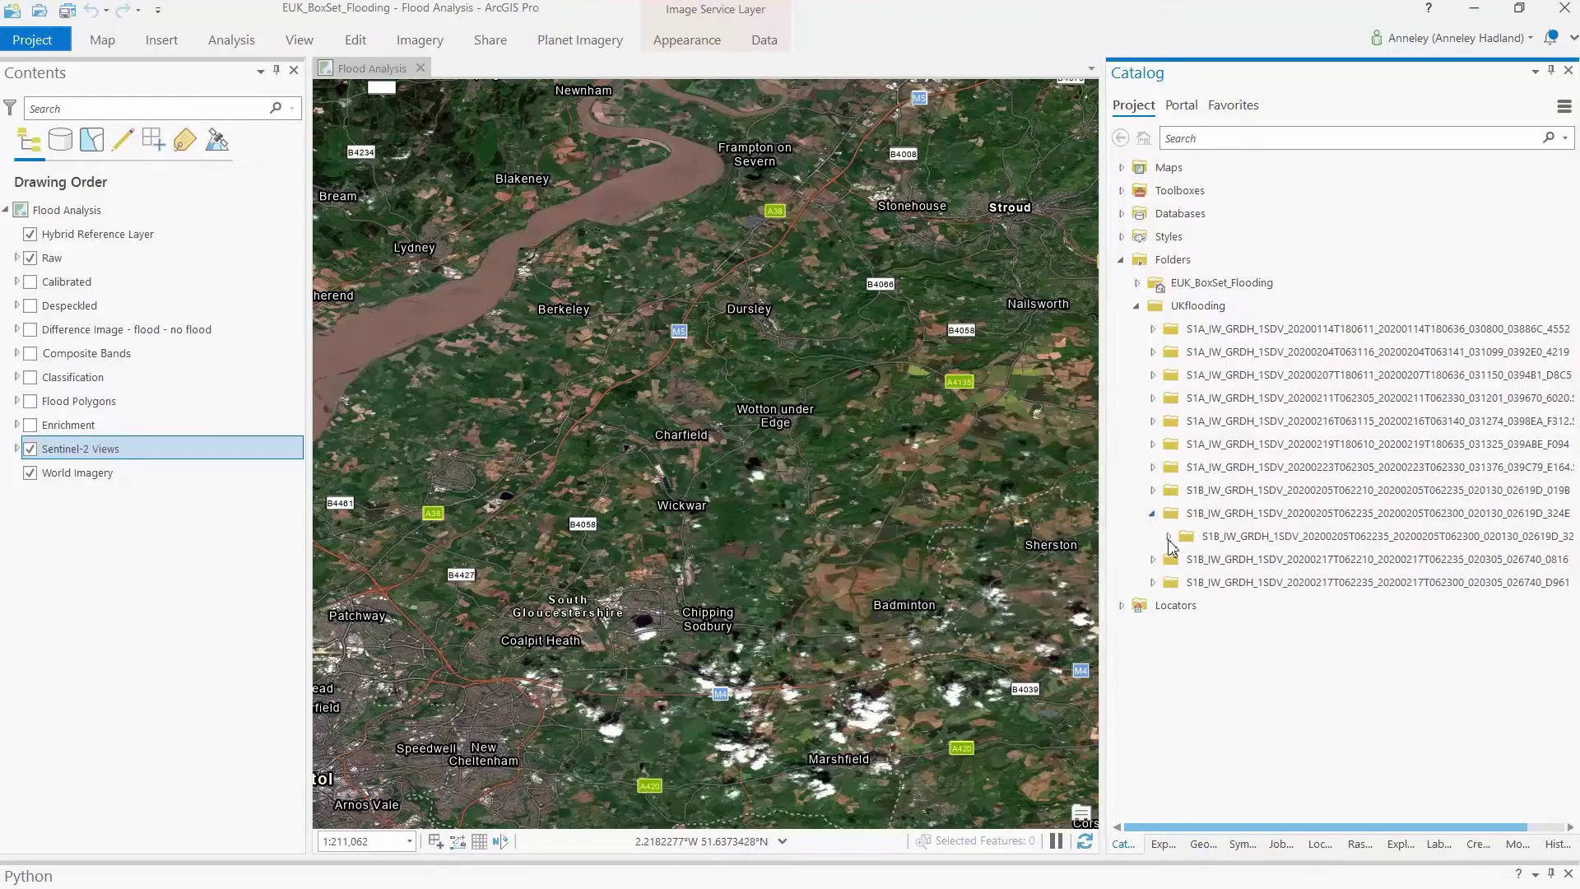
click(1169, 538)
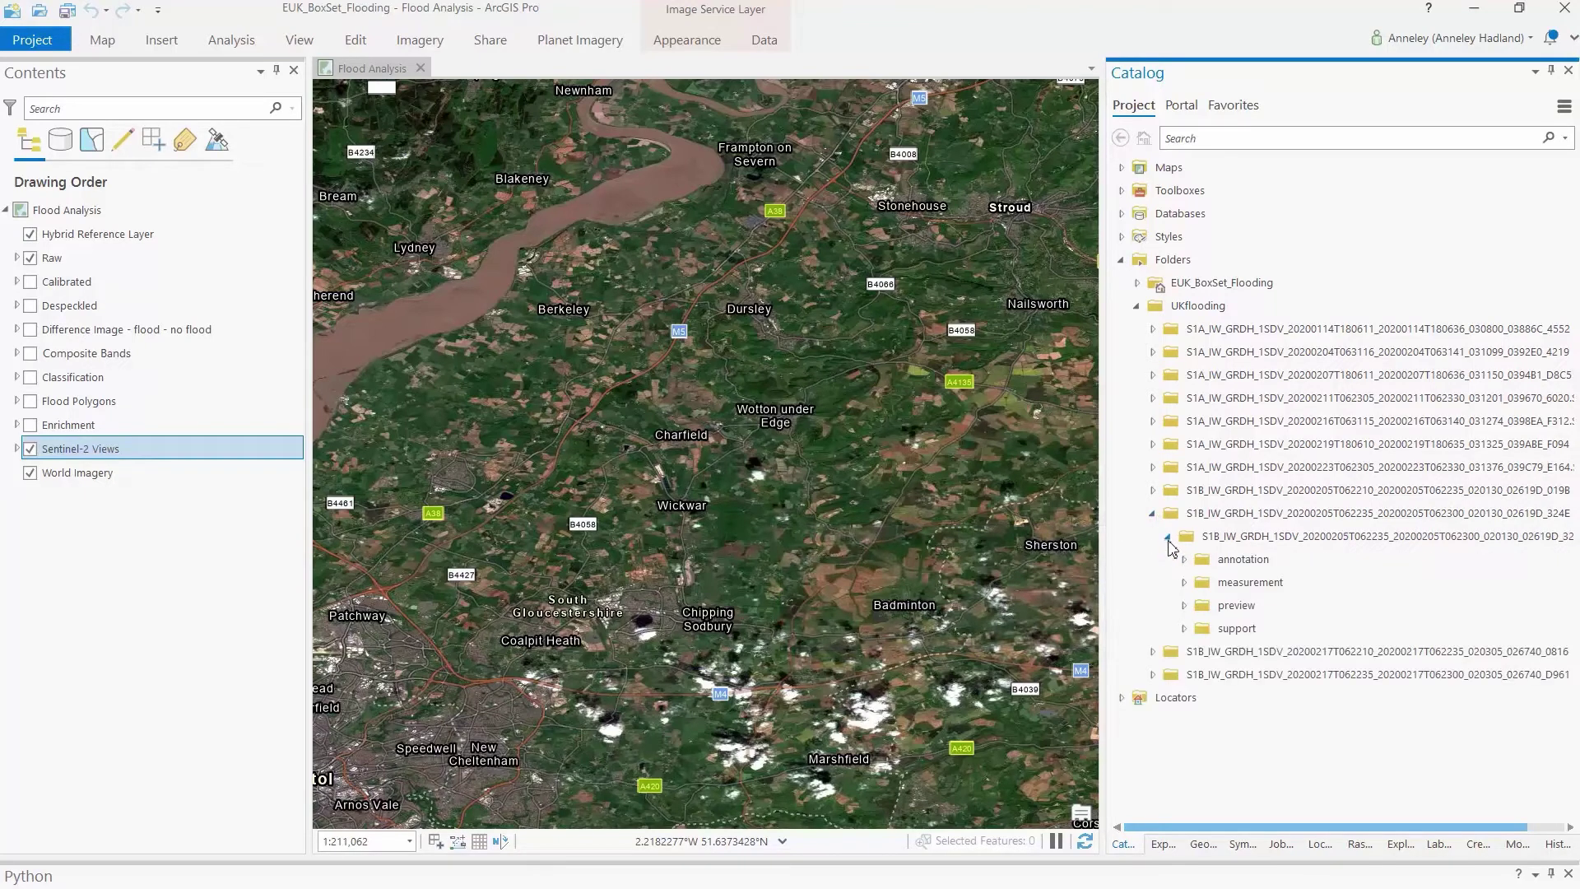
click(1183, 581)
click(1218, 606)
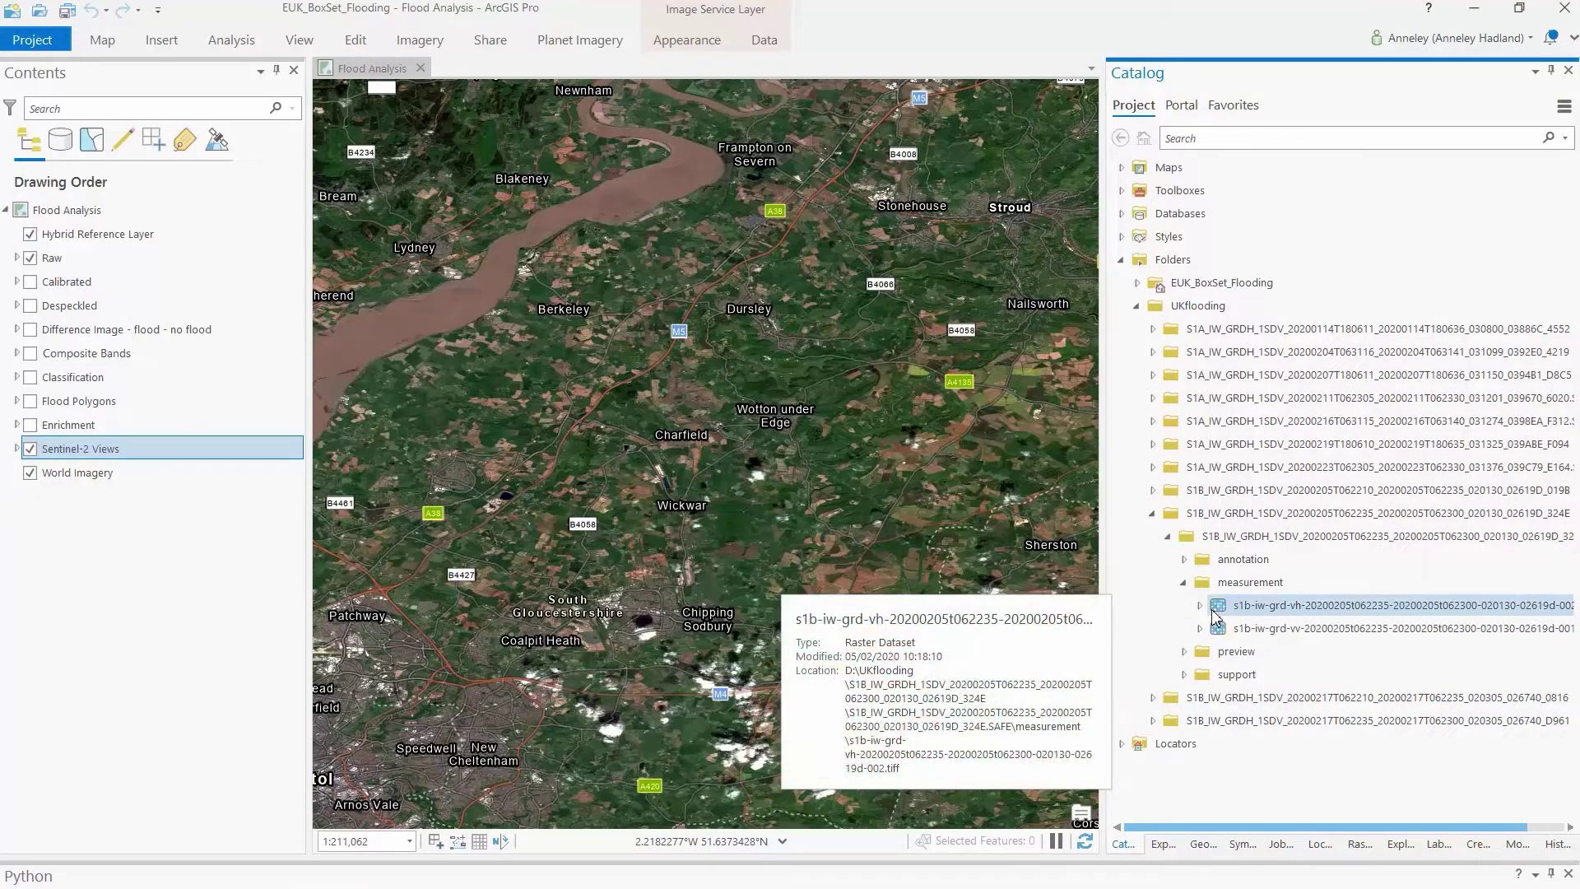
click(1424, 673)
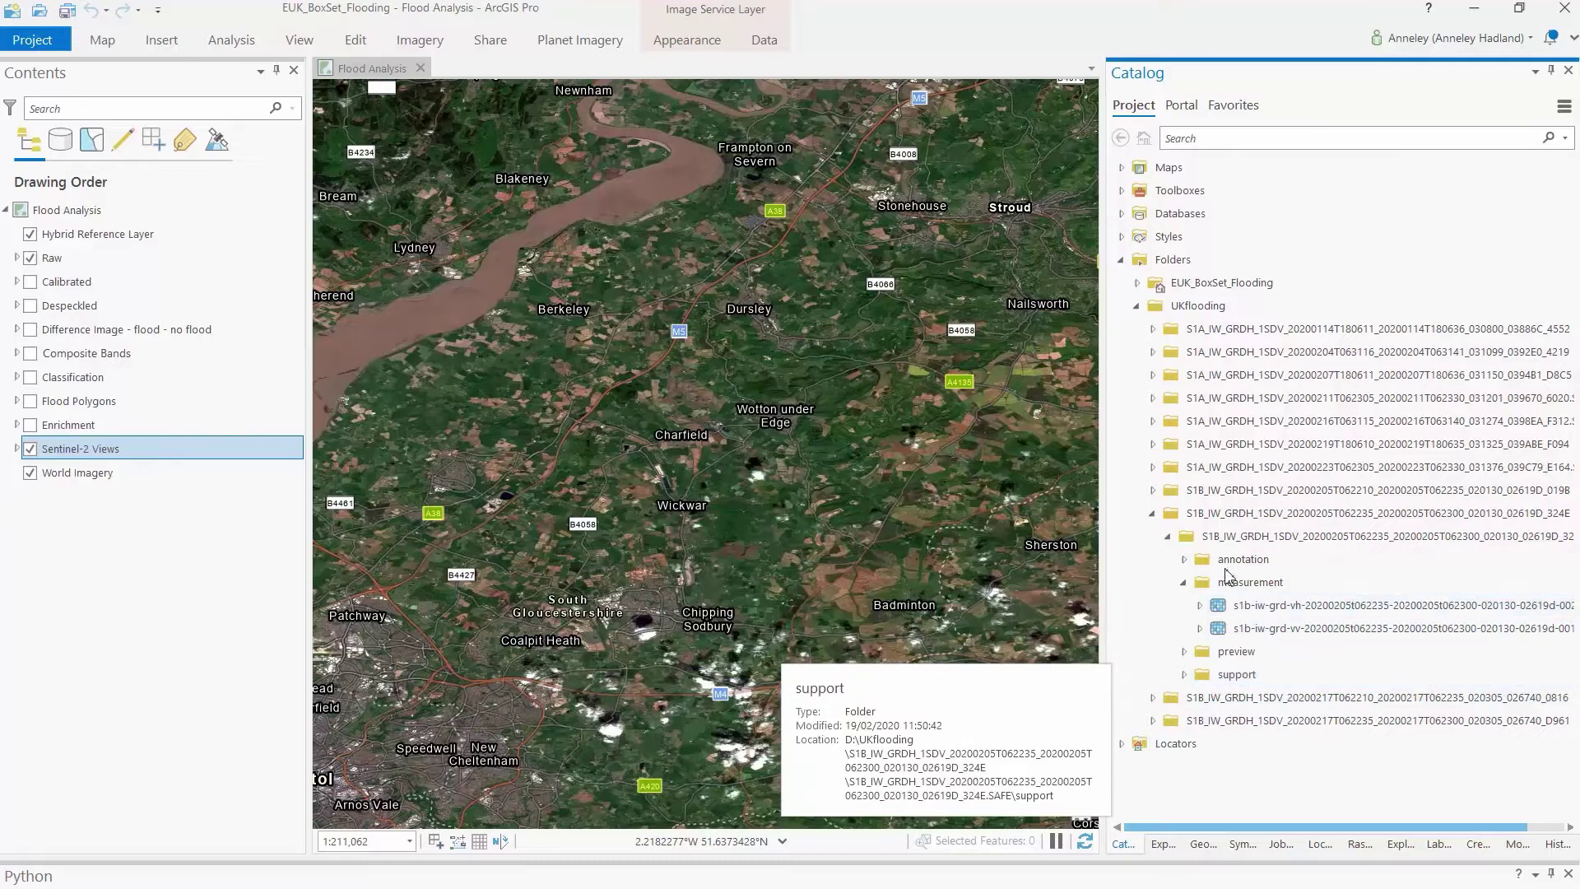
click(1183, 560)
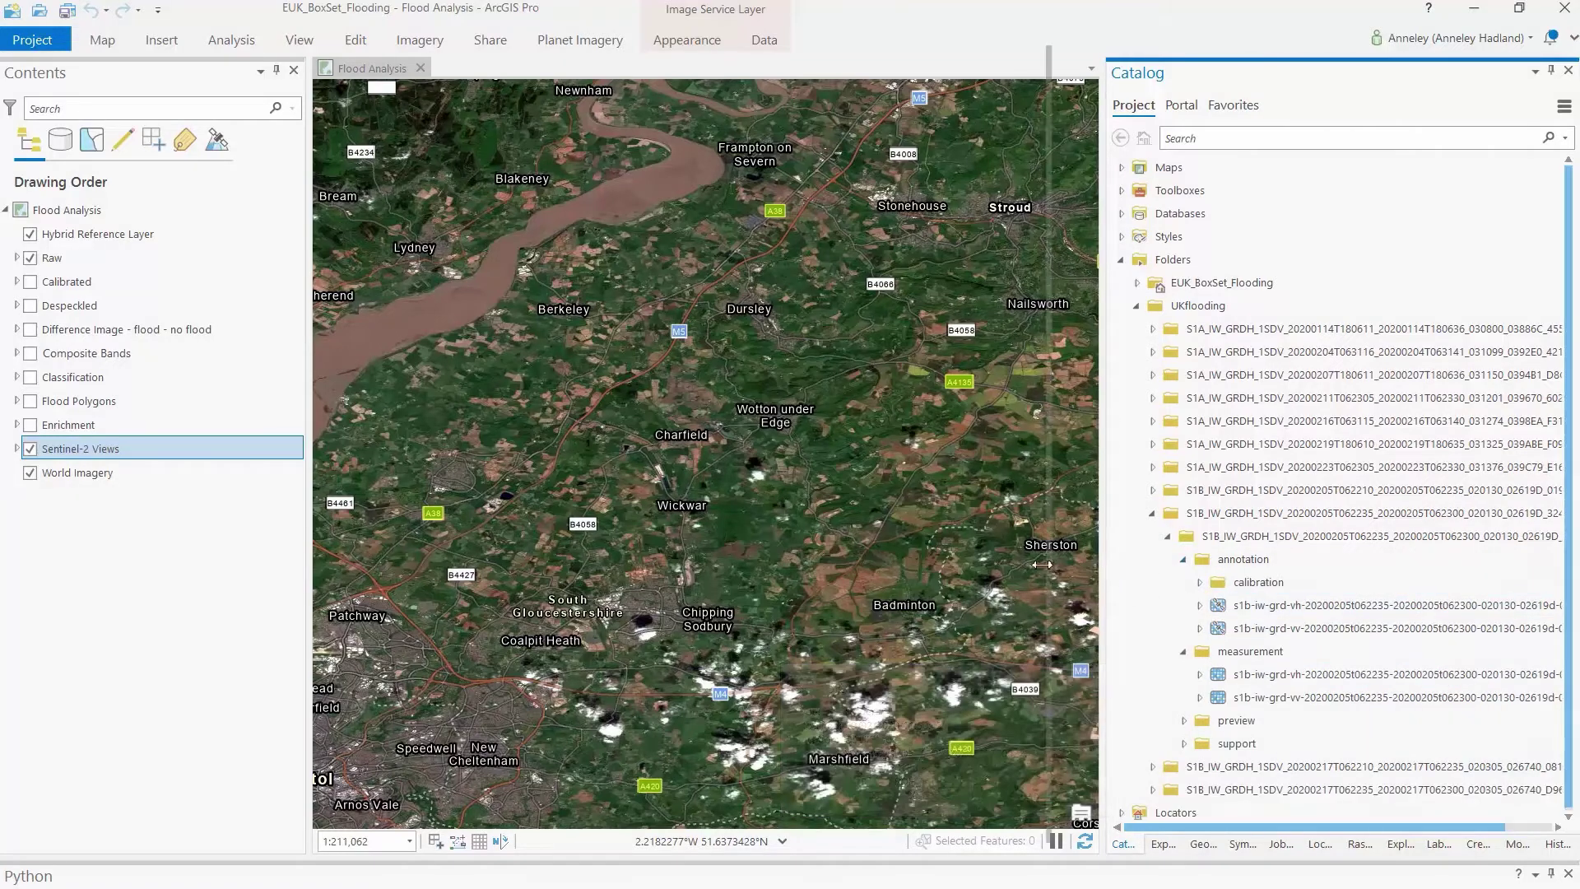
drag(1103, 569, 1012, 567)
click(1180, 628)
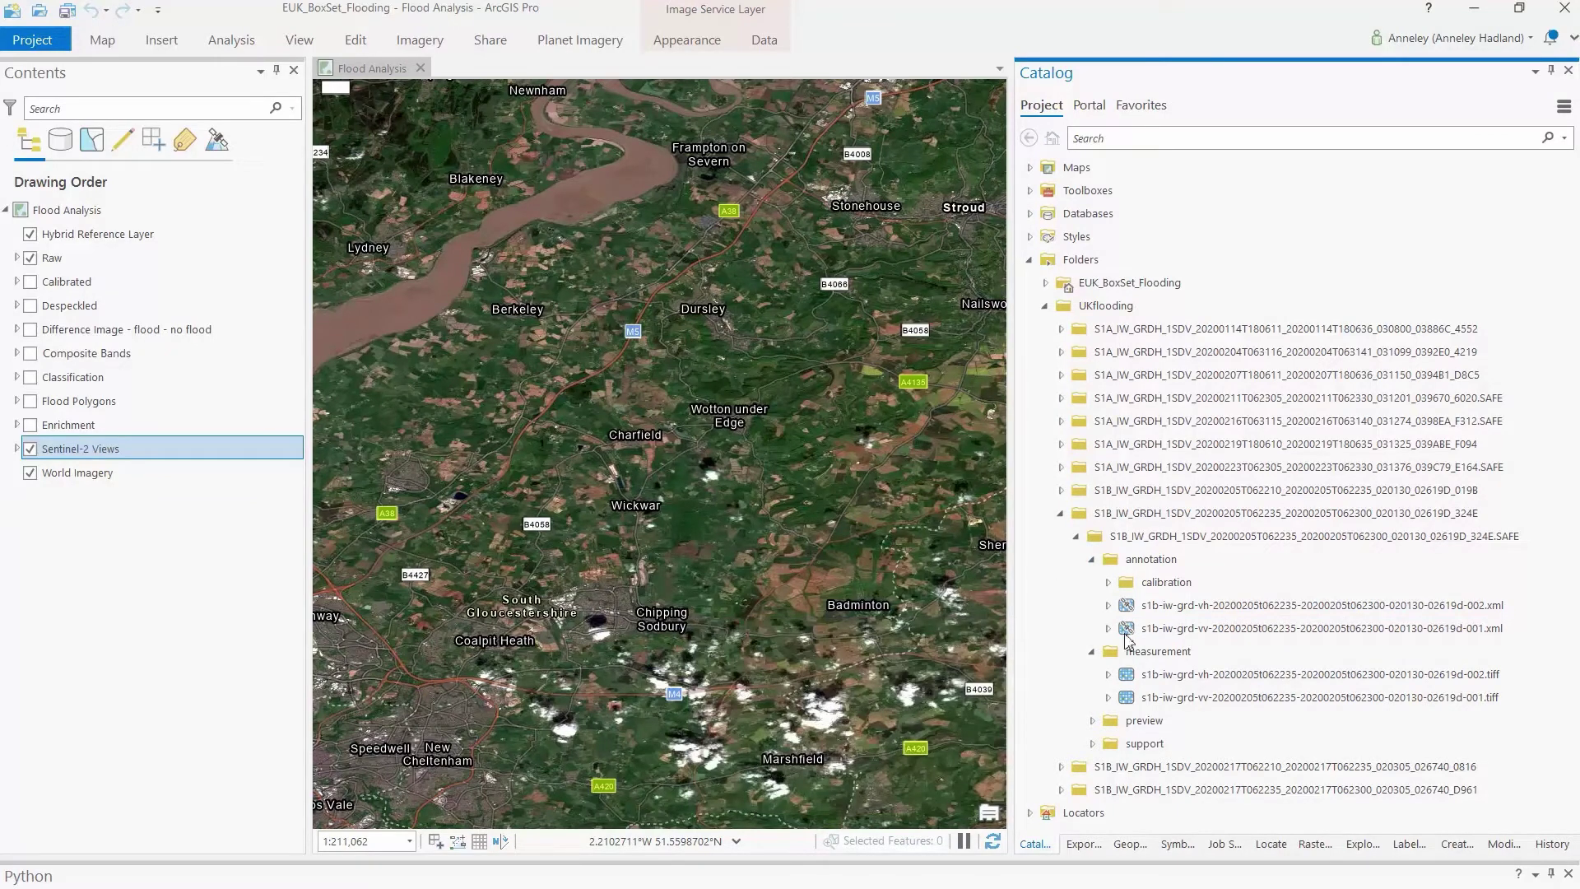
click(1107, 605)
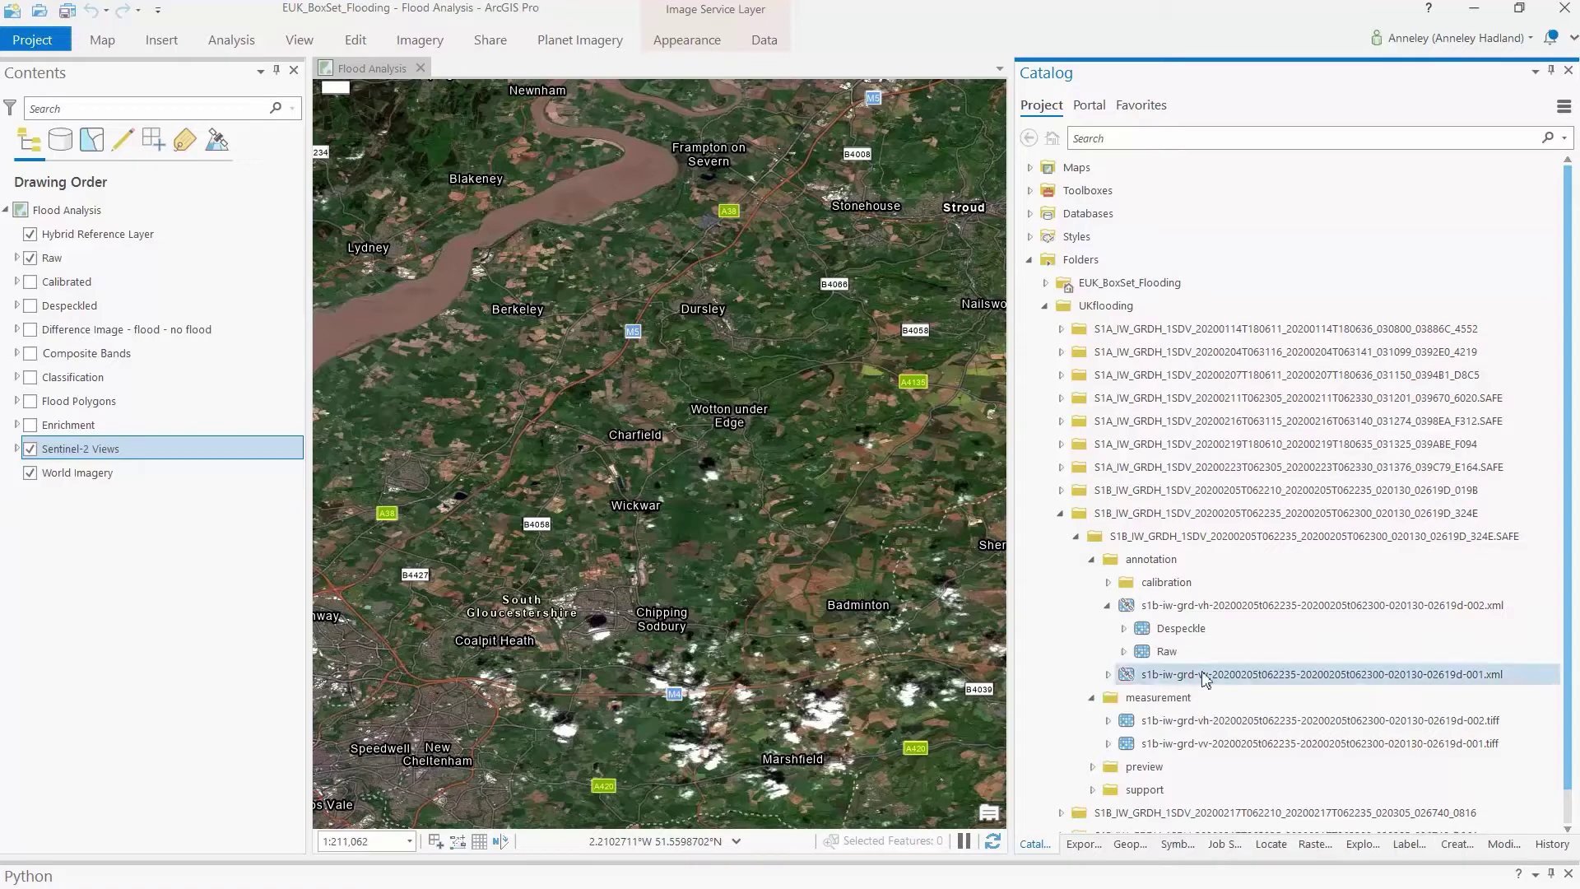
- Add the VV xml item's Raw product to the map as greyscale radar, then collapse the scene folder
click(1108, 674)
click(1190, 715)
drag(843, 514, 842, 513)
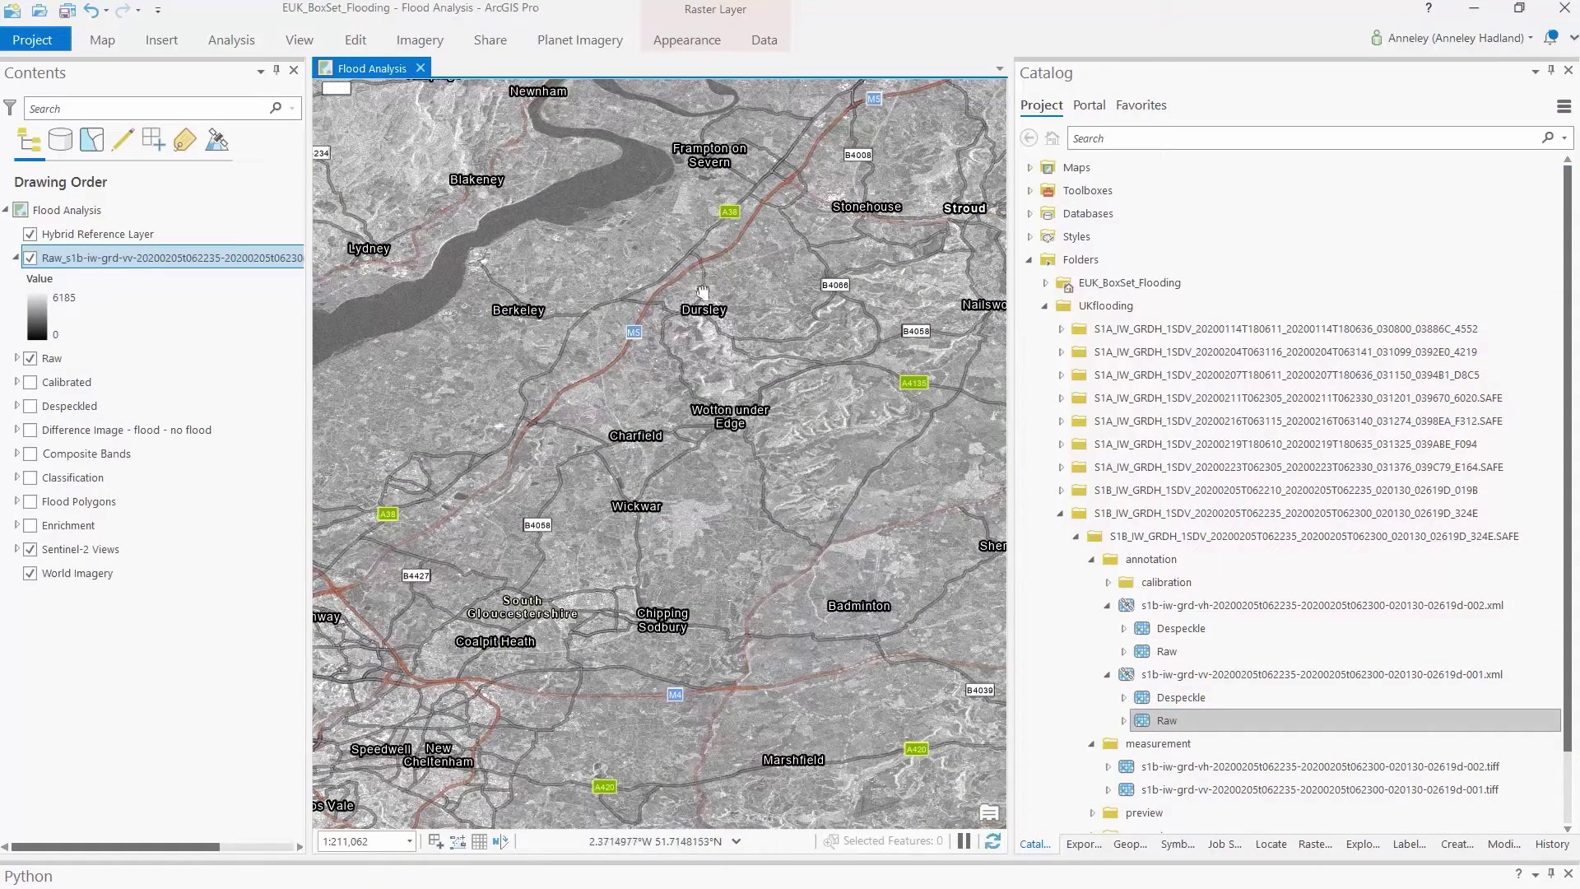
drag(698, 283, 730, 524)
drag(820, 460, 775, 508)
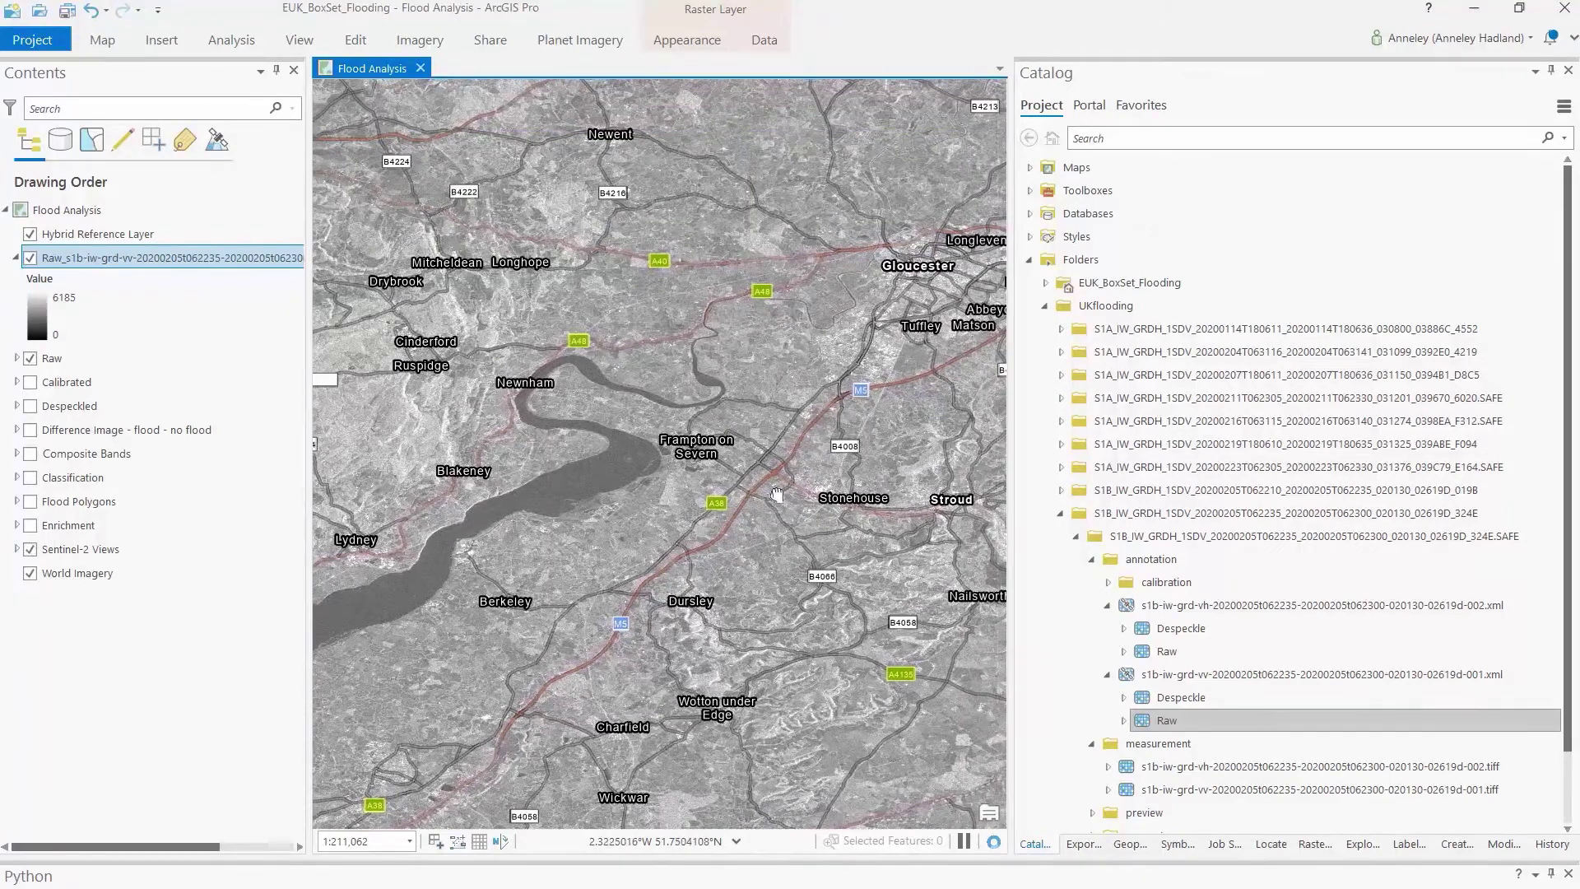
click(1060, 515)
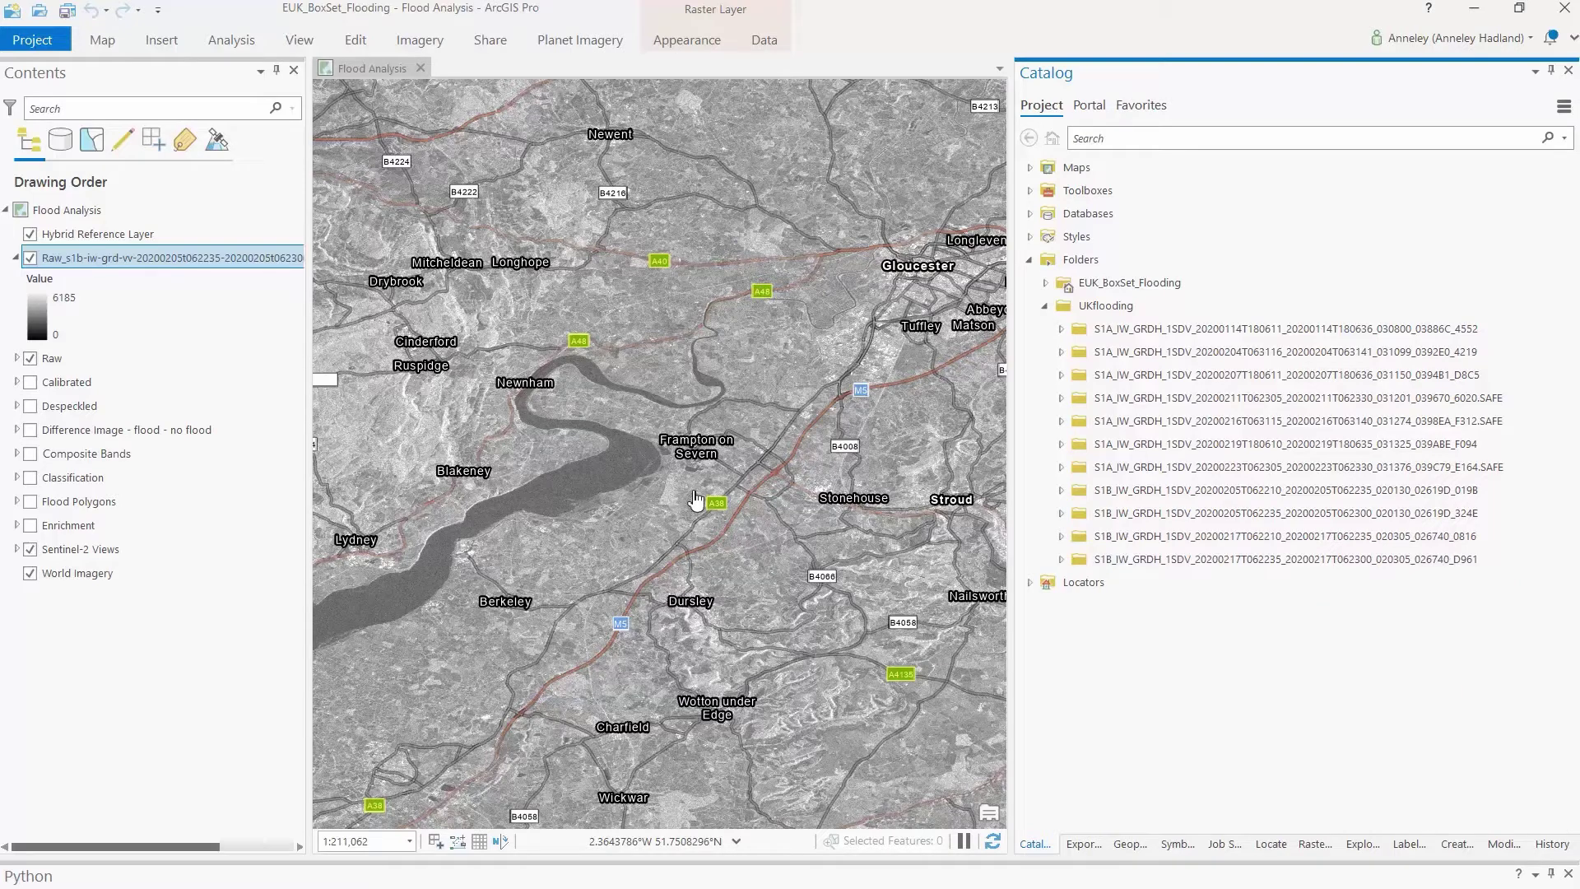
- Create a Sentinel-1 Radiometric Calibration layer from Raw vv using Sigma-nought calibration
click(1314, 843)
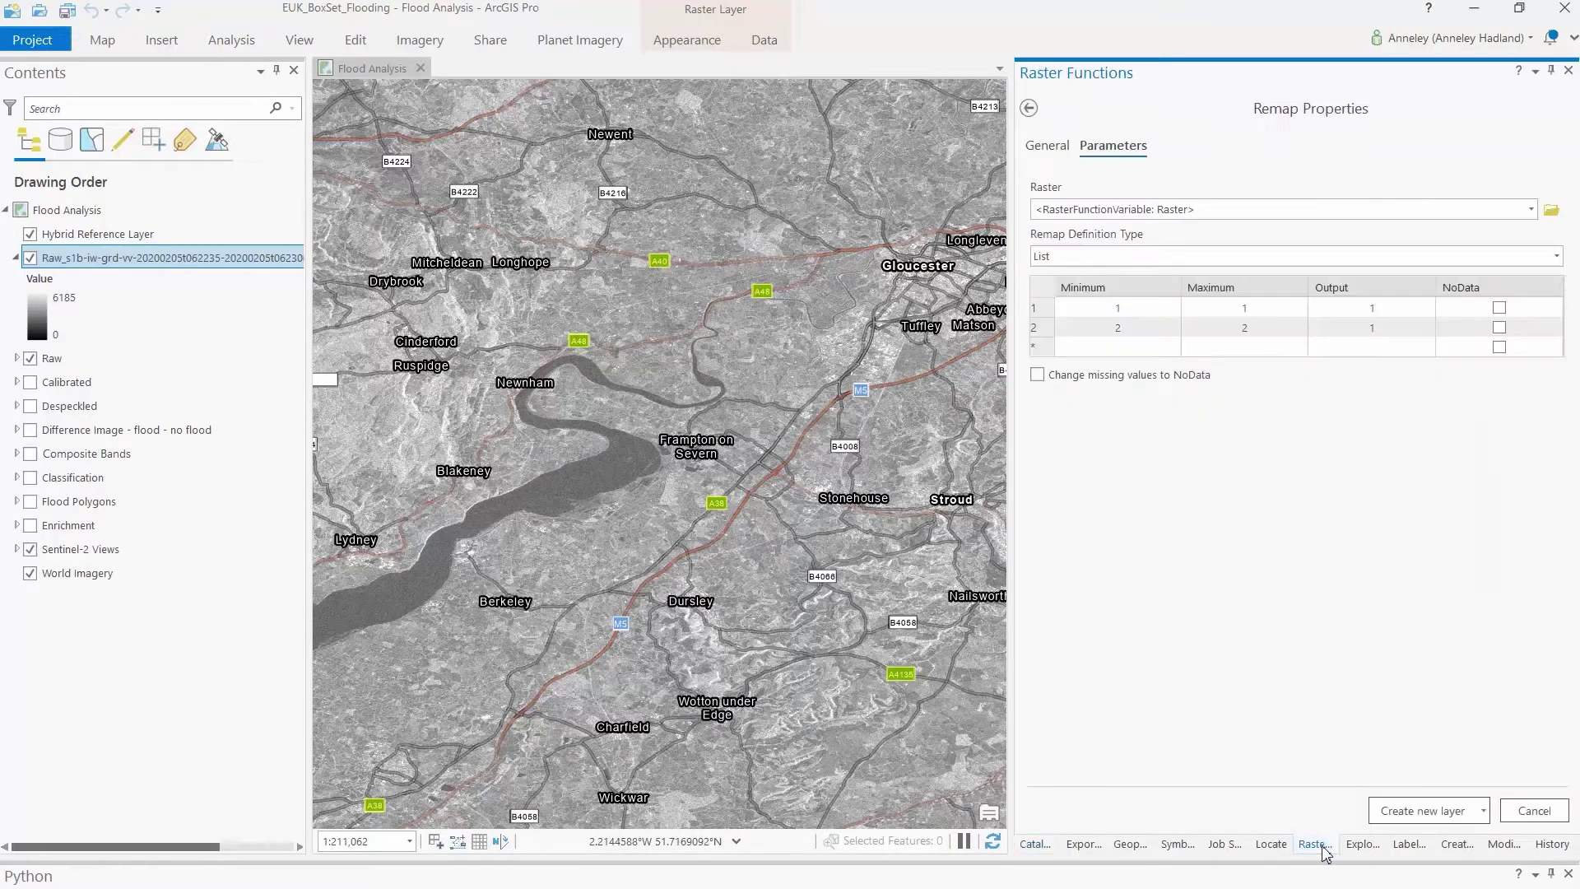
click(1028, 107)
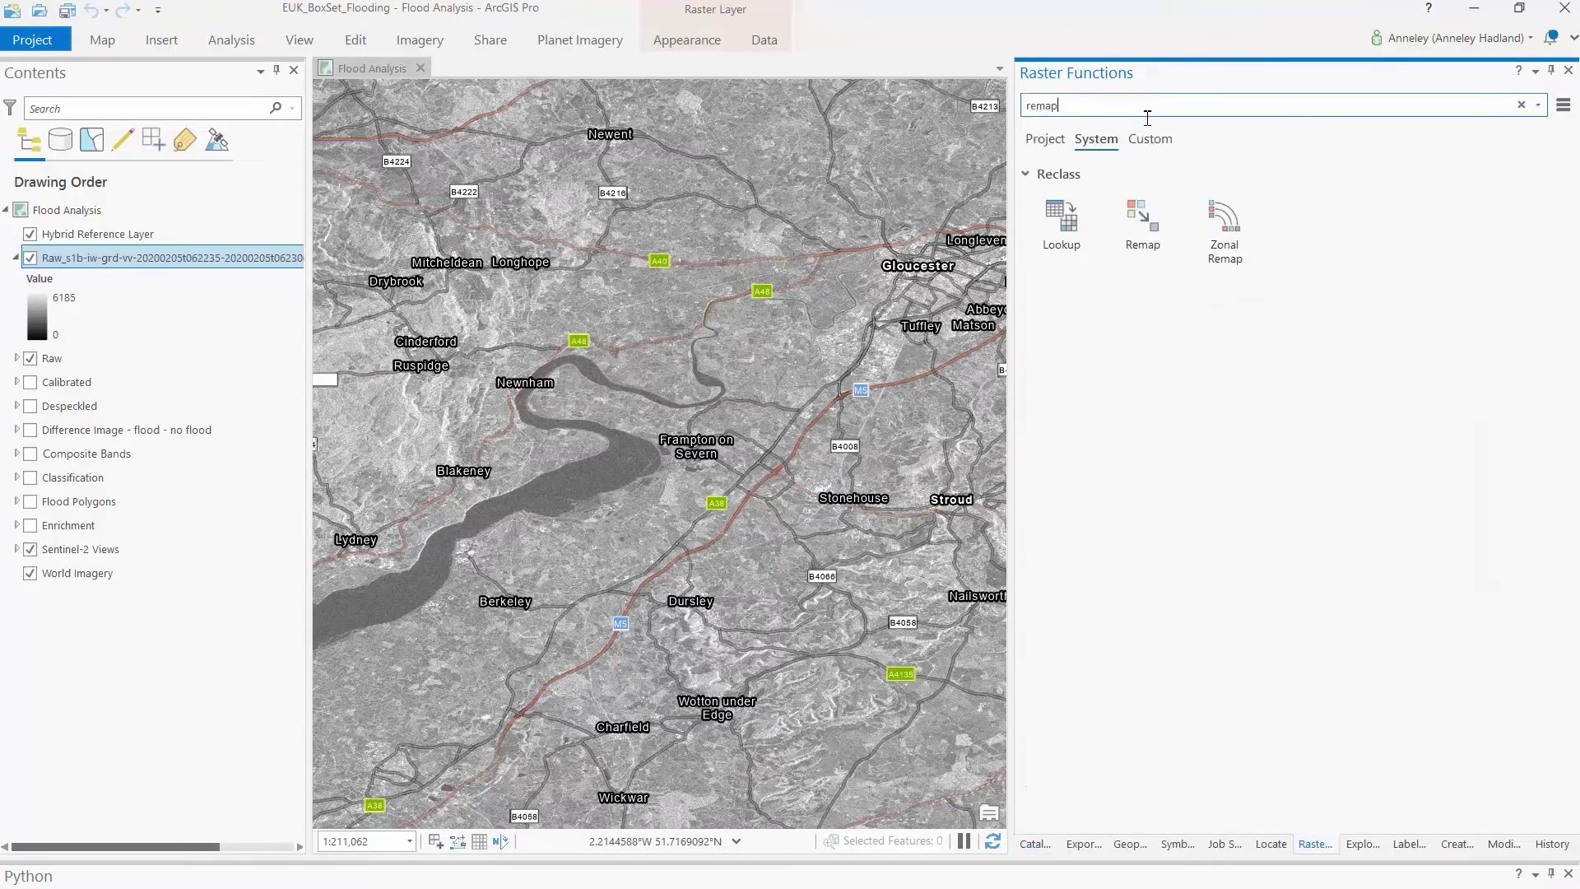
double_click(1124, 106)
text(rada)
text(r)
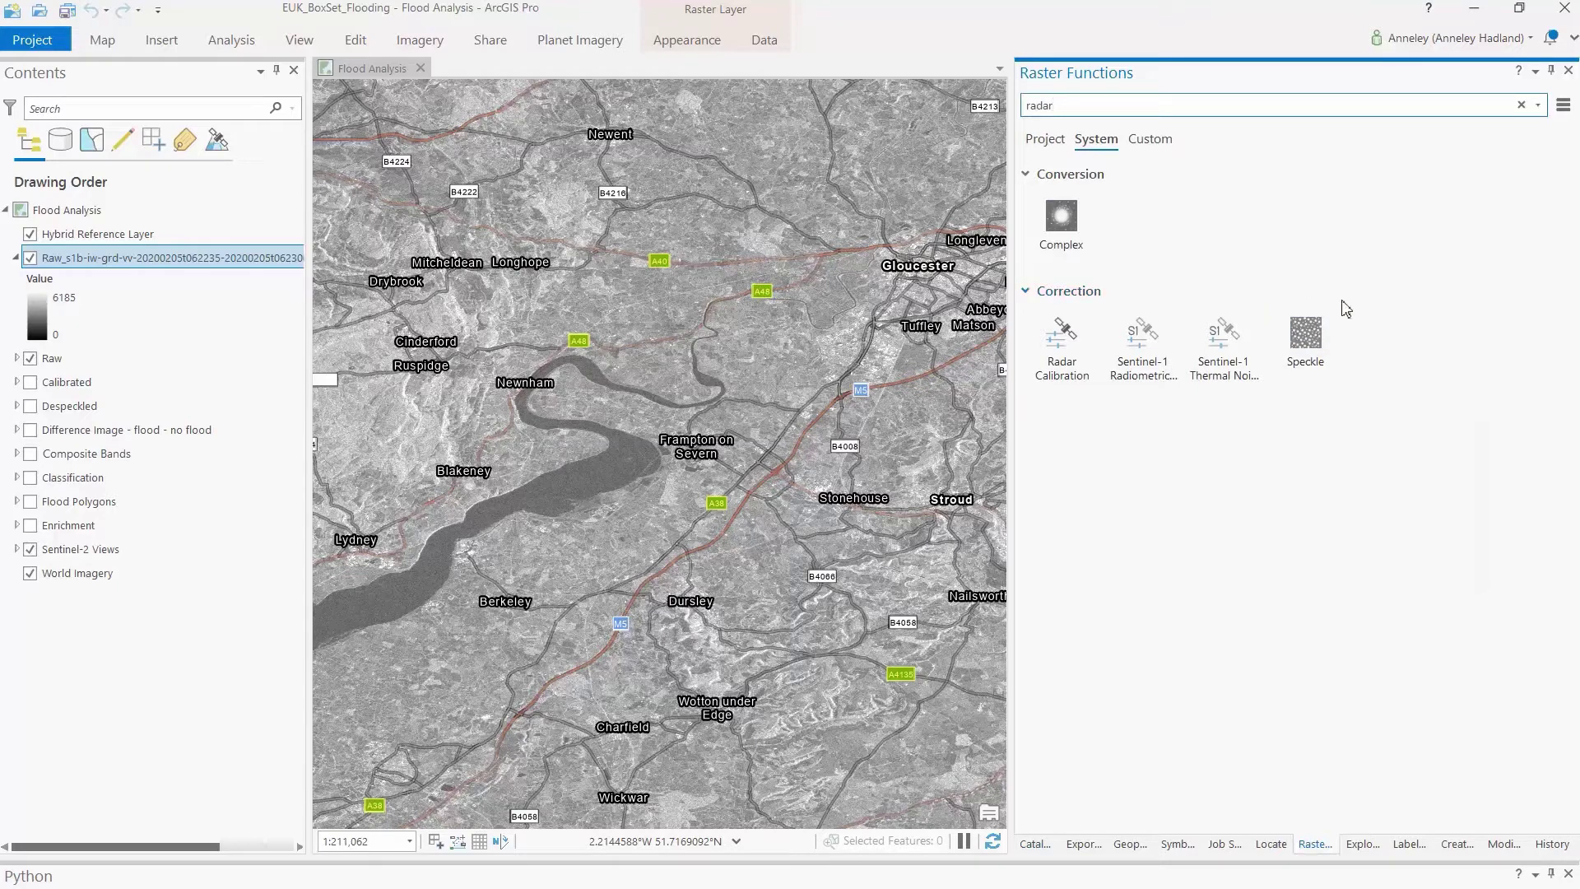
click(1158, 378)
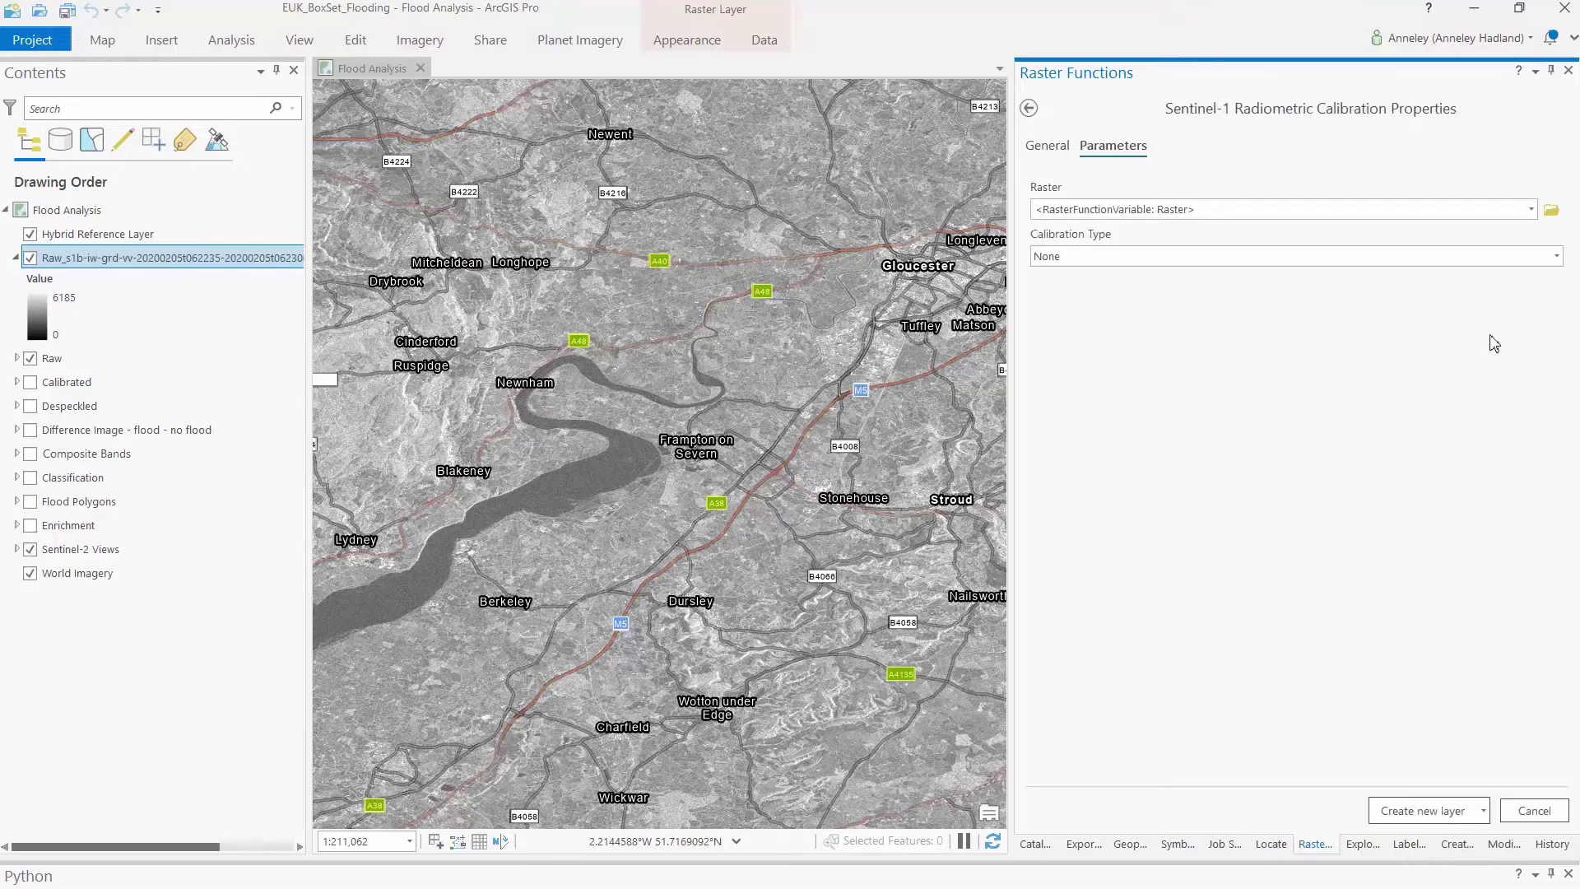
click(1533, 209)
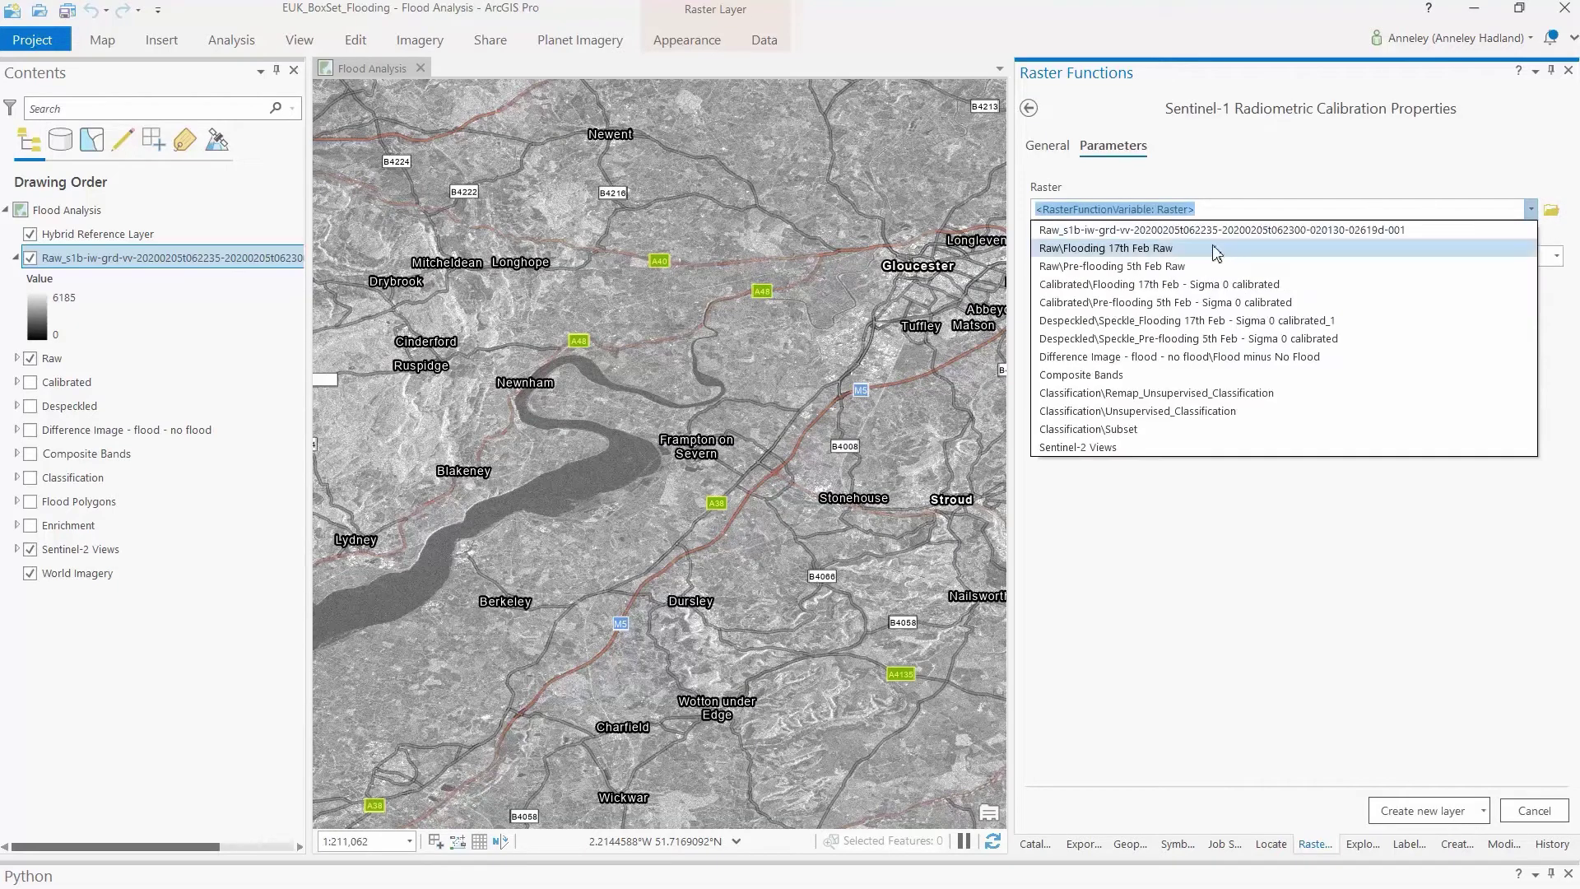
click(1179, 232)
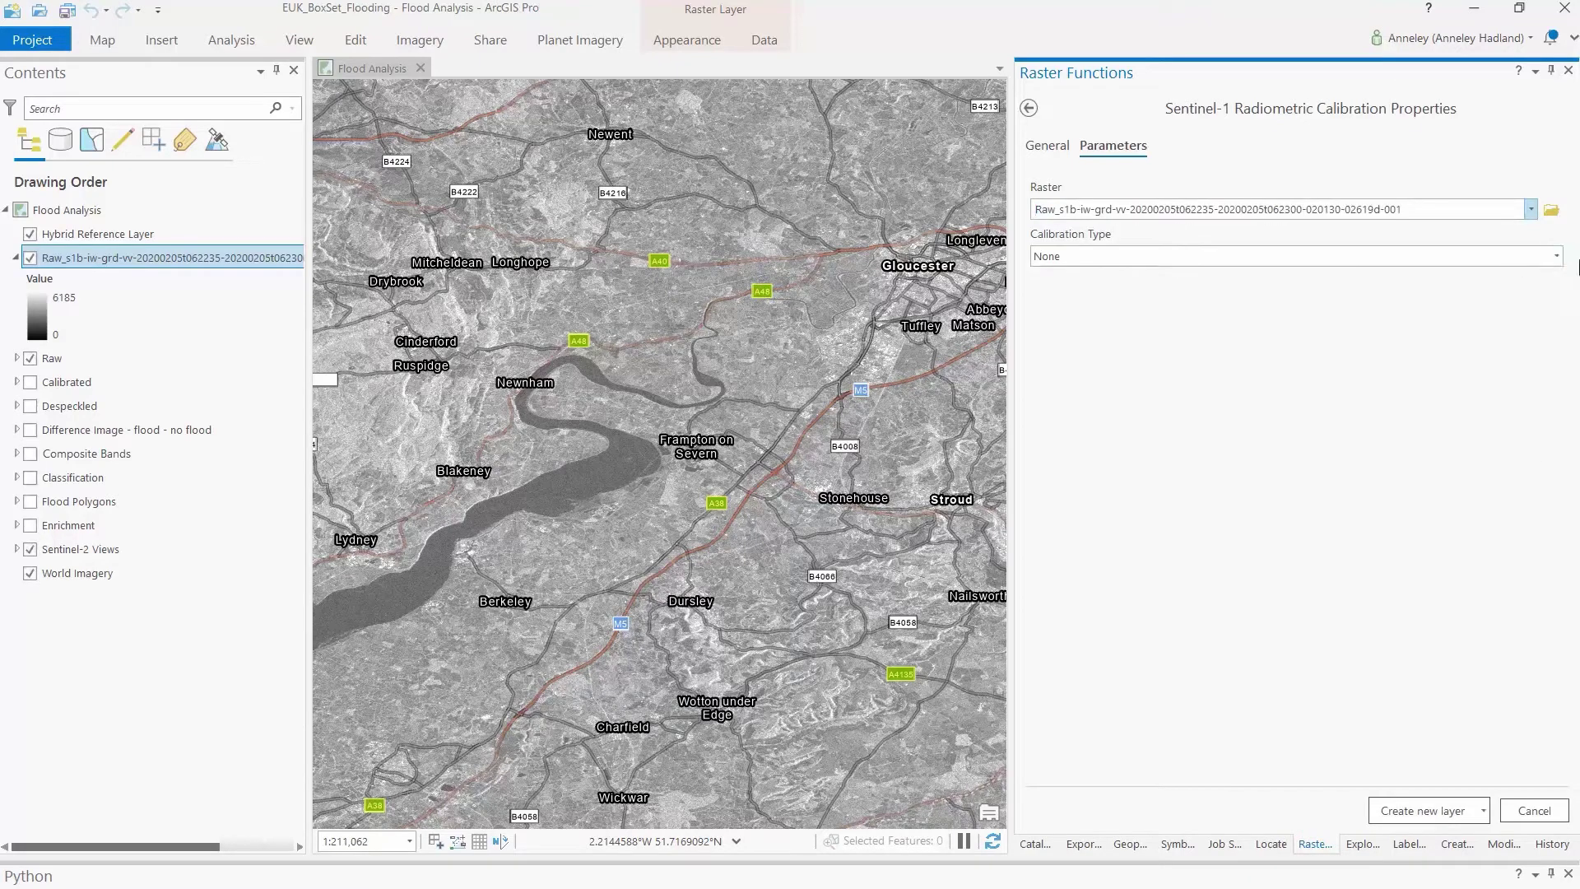
click(1557, 258)
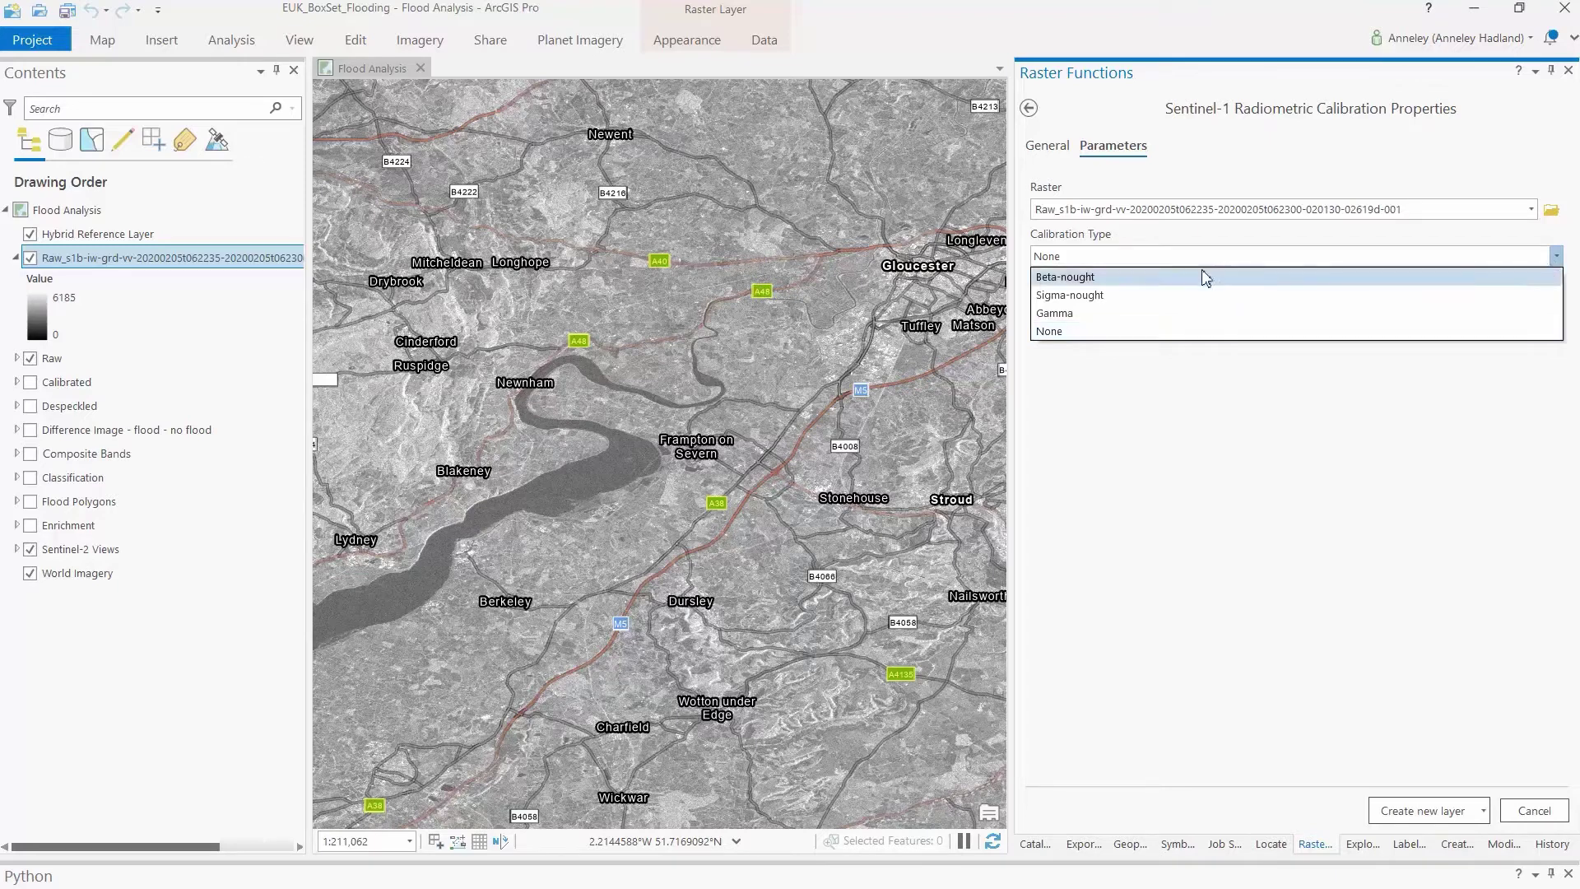
click(1128, 294)
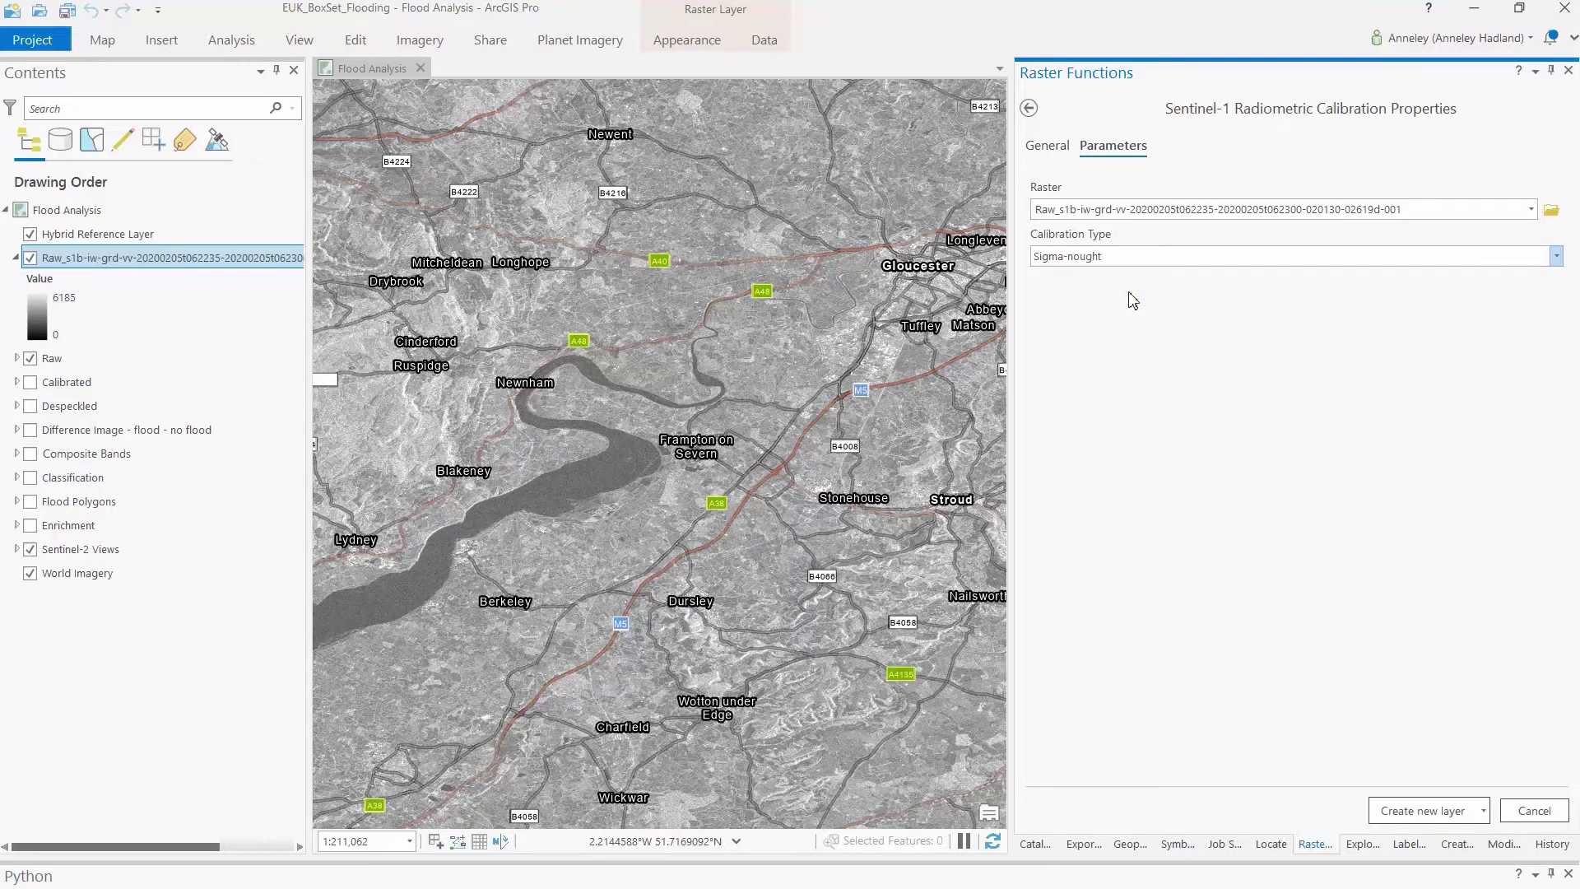
click(1412, 810)
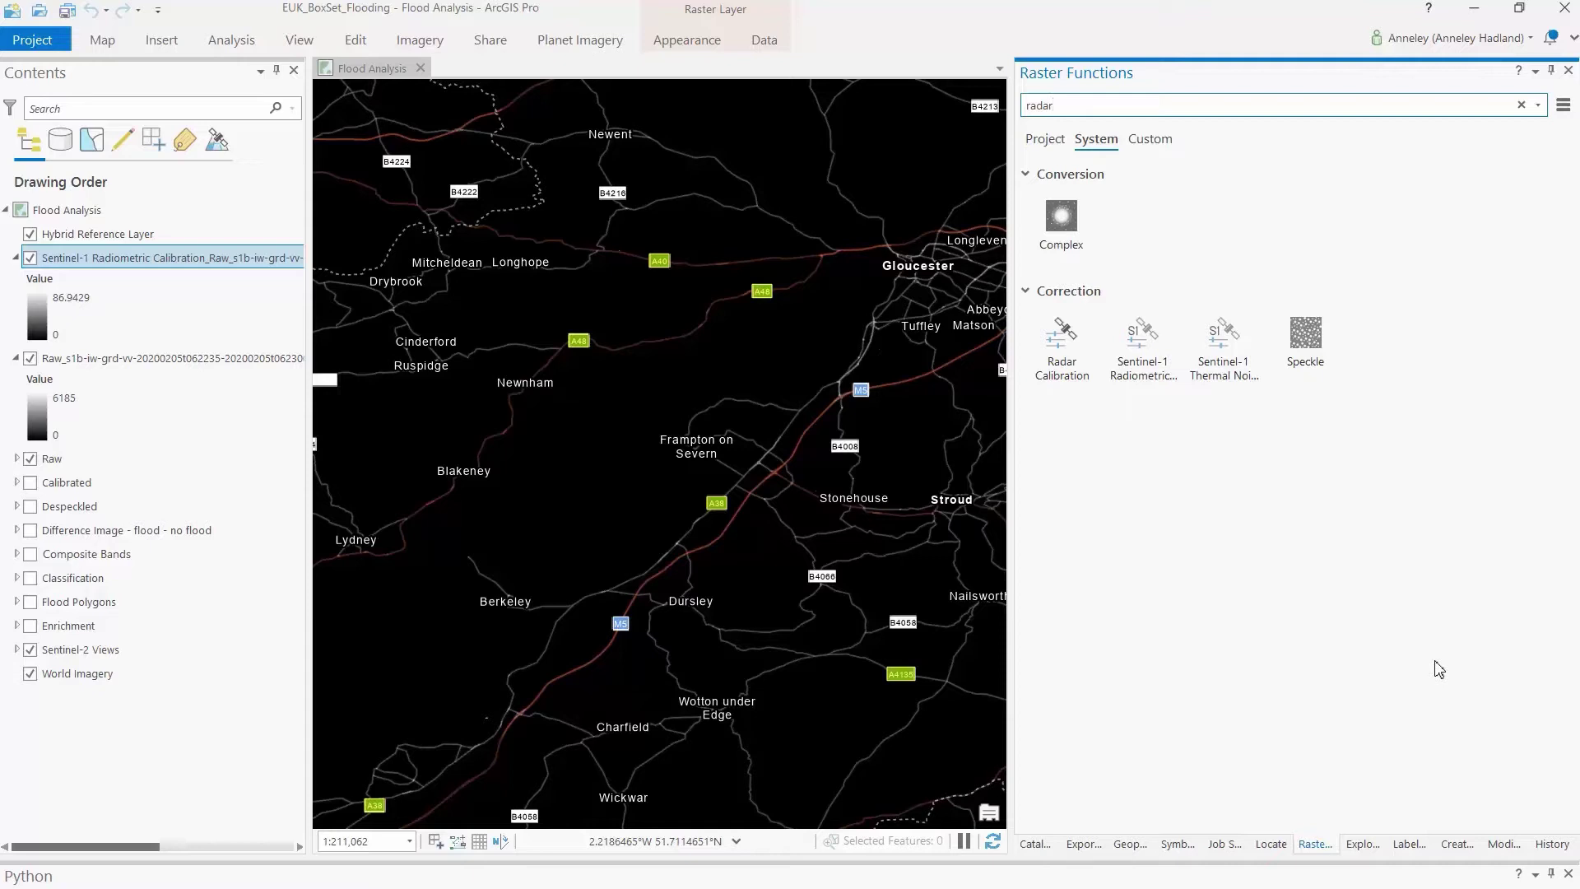
- Give the calibrated VV layer a standard-deviation stretch of 1 standard deviation
click(1176, 845)
click(1367, 306)
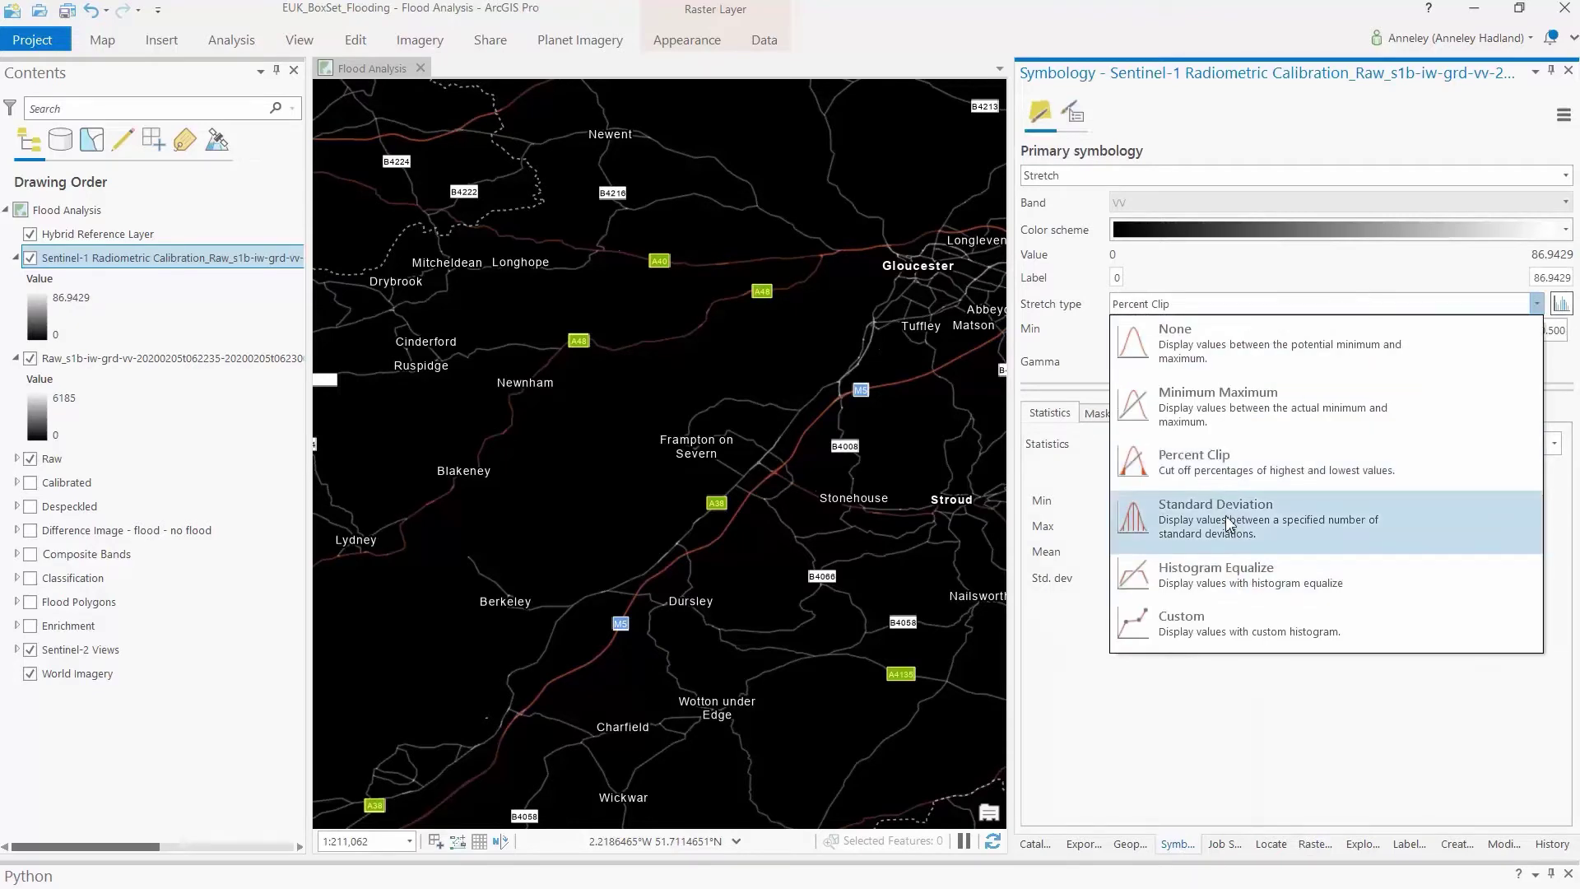
click(1227, 515)
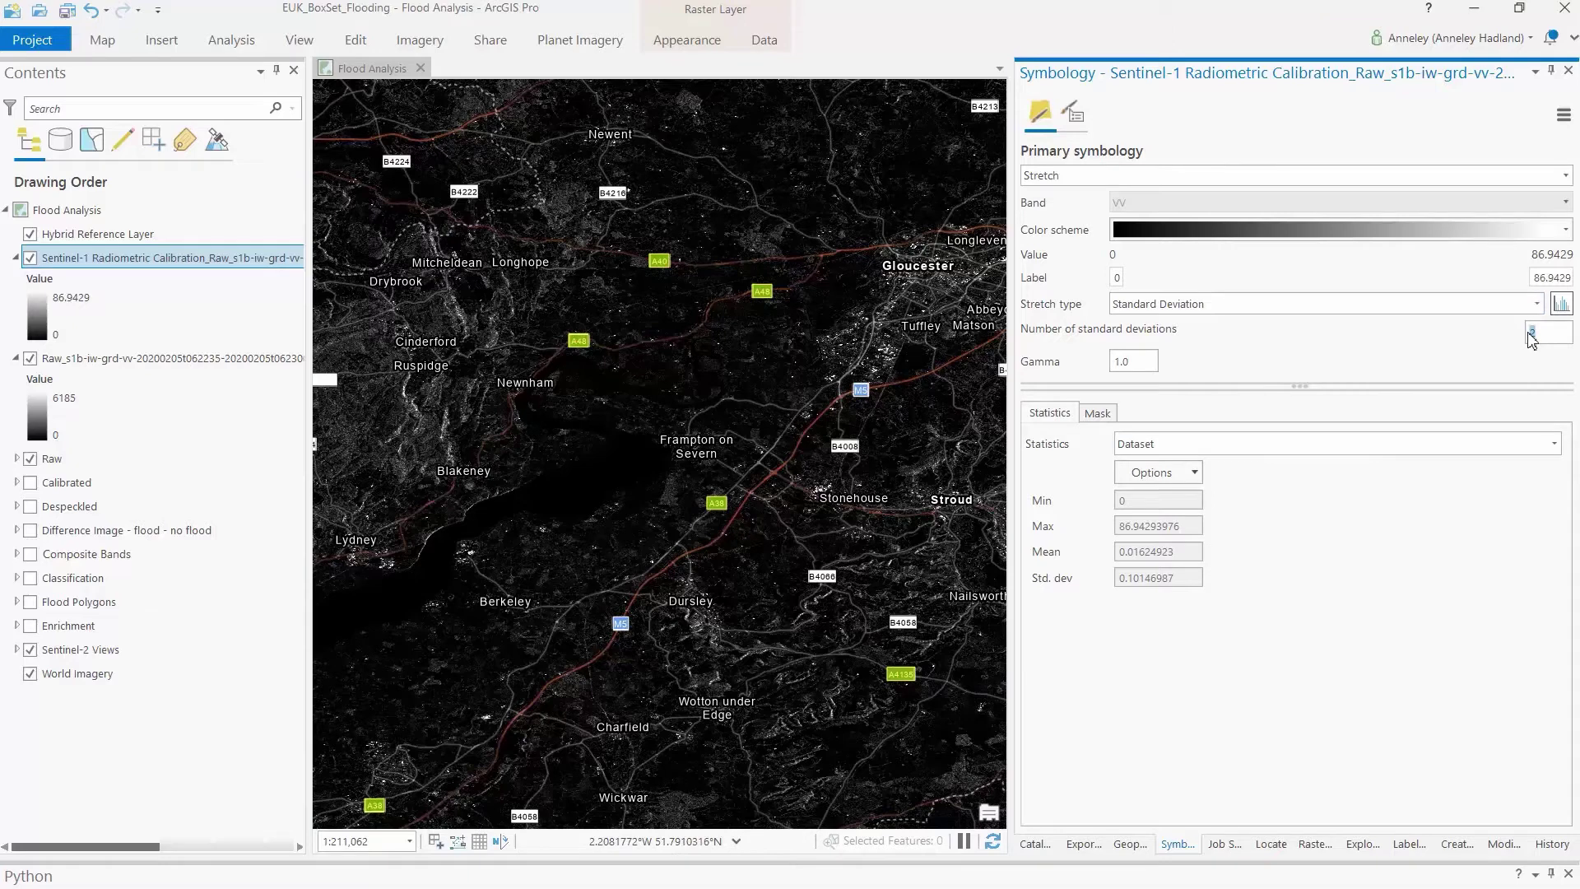
text(1)
key(Return)
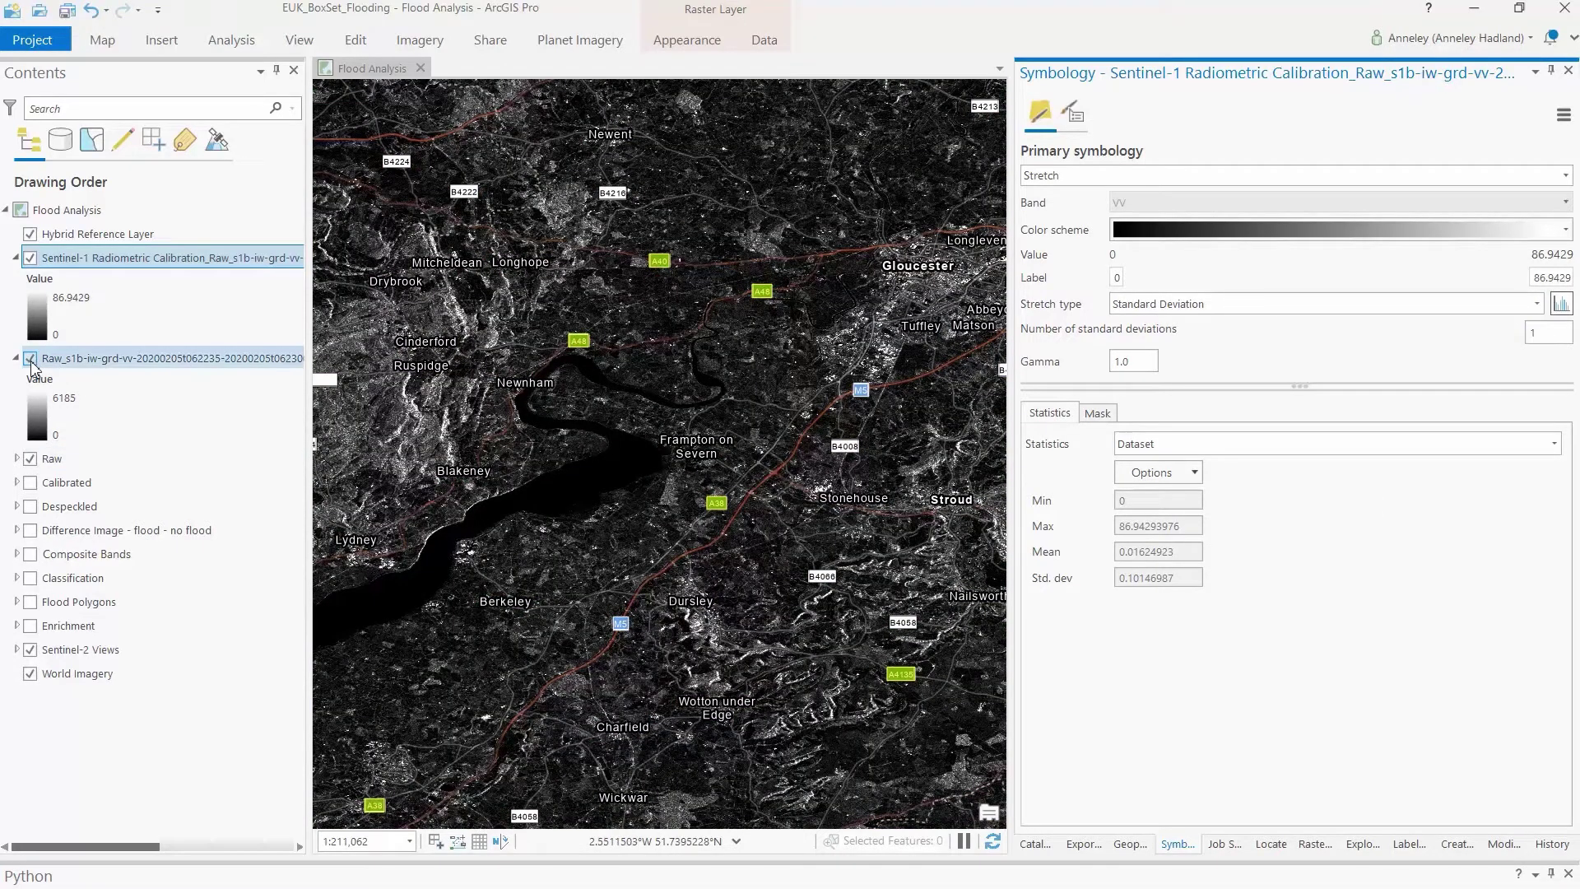
- Hide the raw VV layer, switch stretch statistics to custom, and select the Raw_s1b layer
click(29, 358)
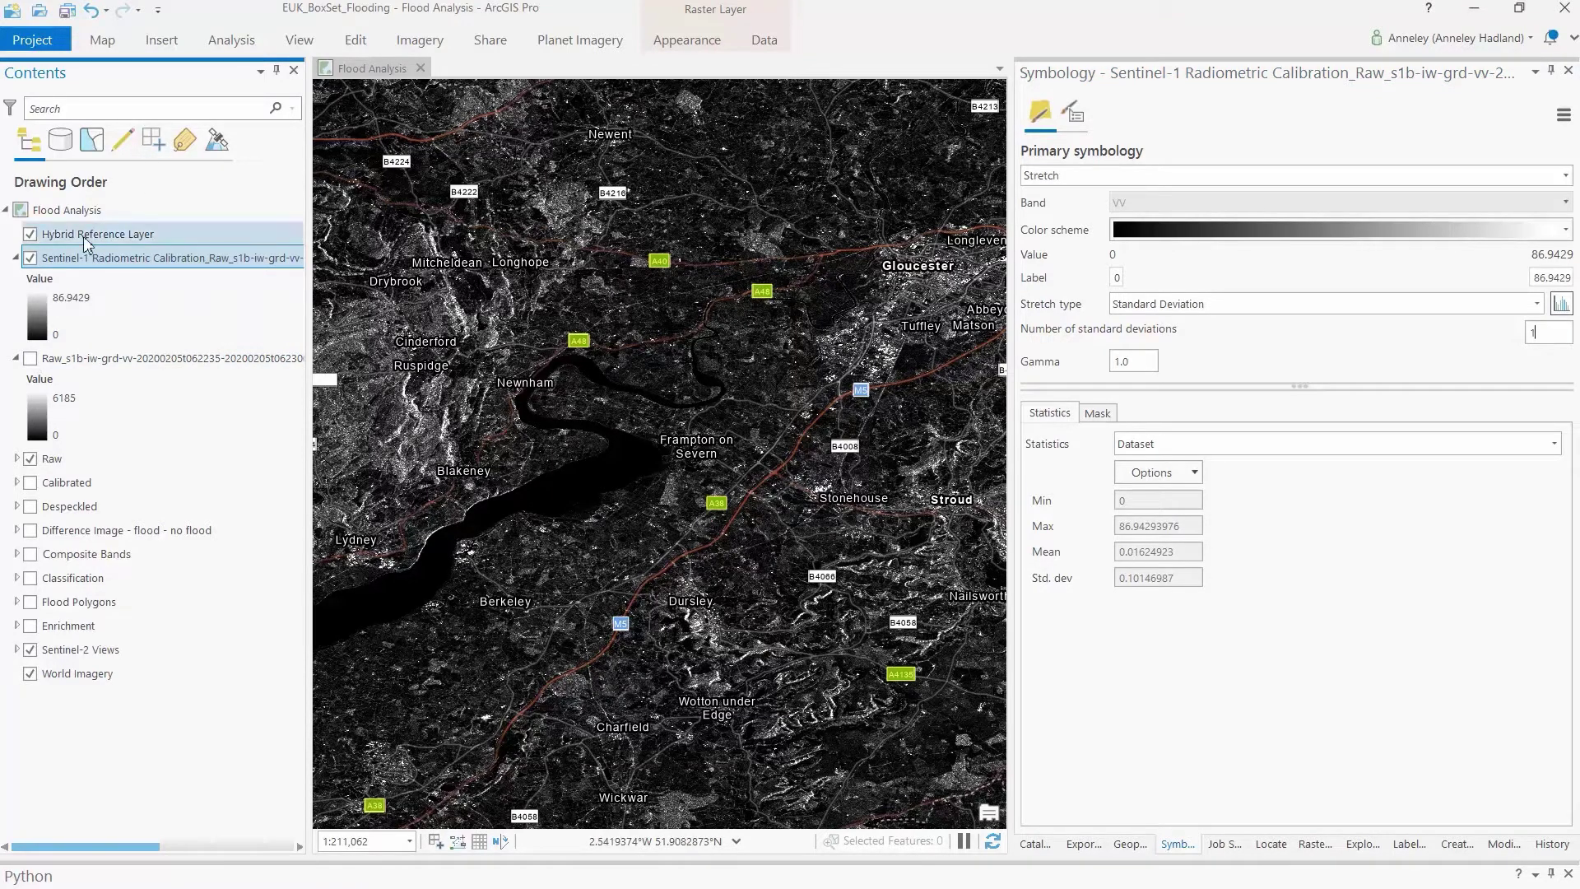
click(1191, 473)
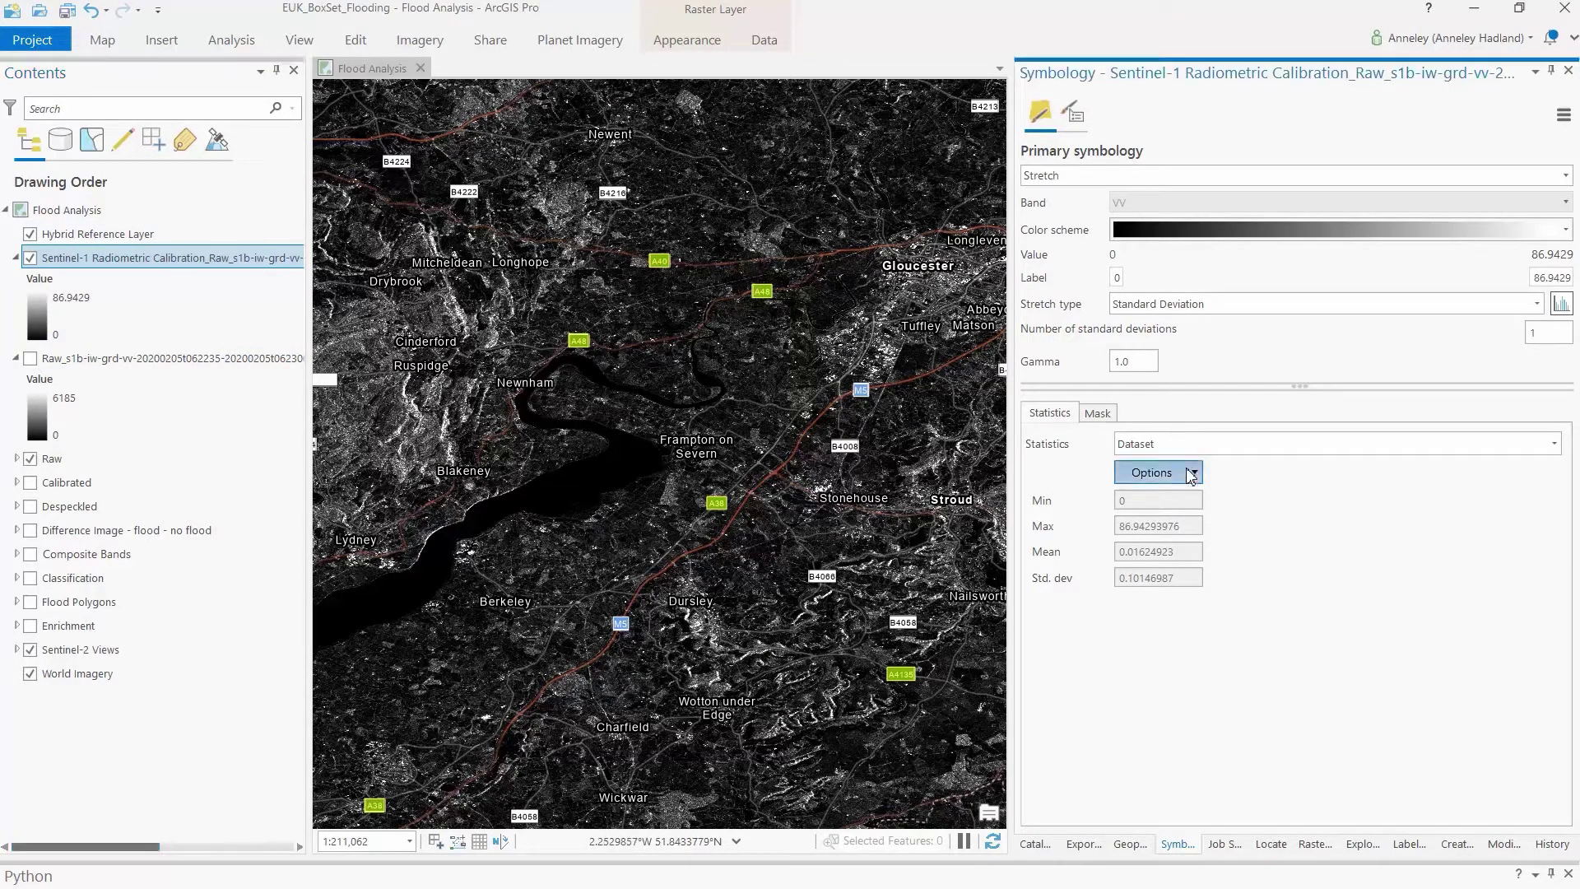
click(1187, 457)
click(1181, 553)
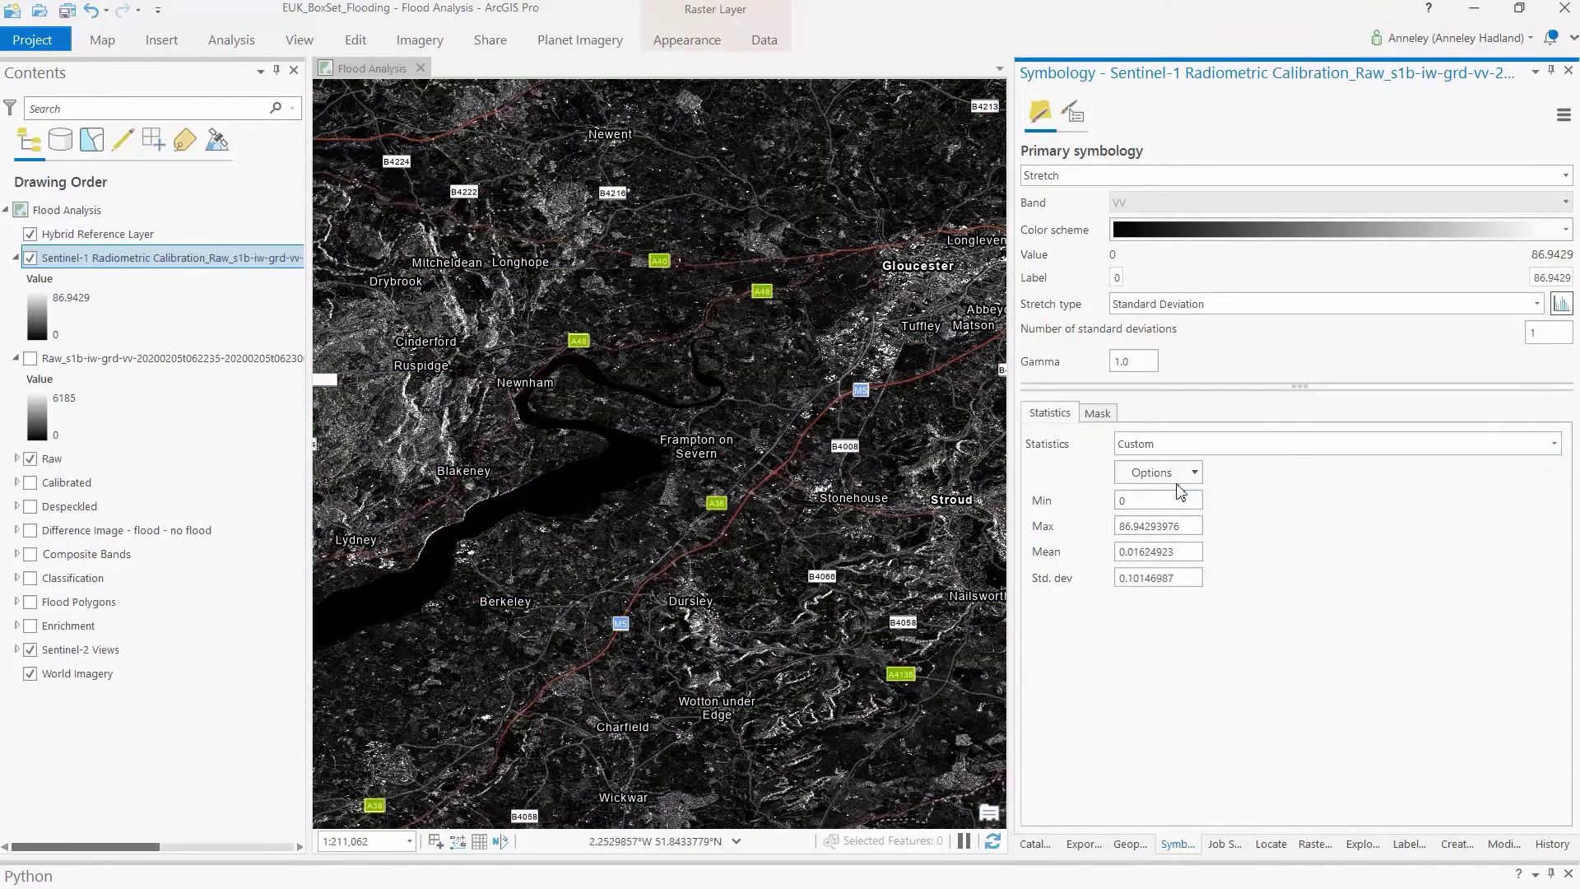
click(1176, 478)
click(1324, 511)
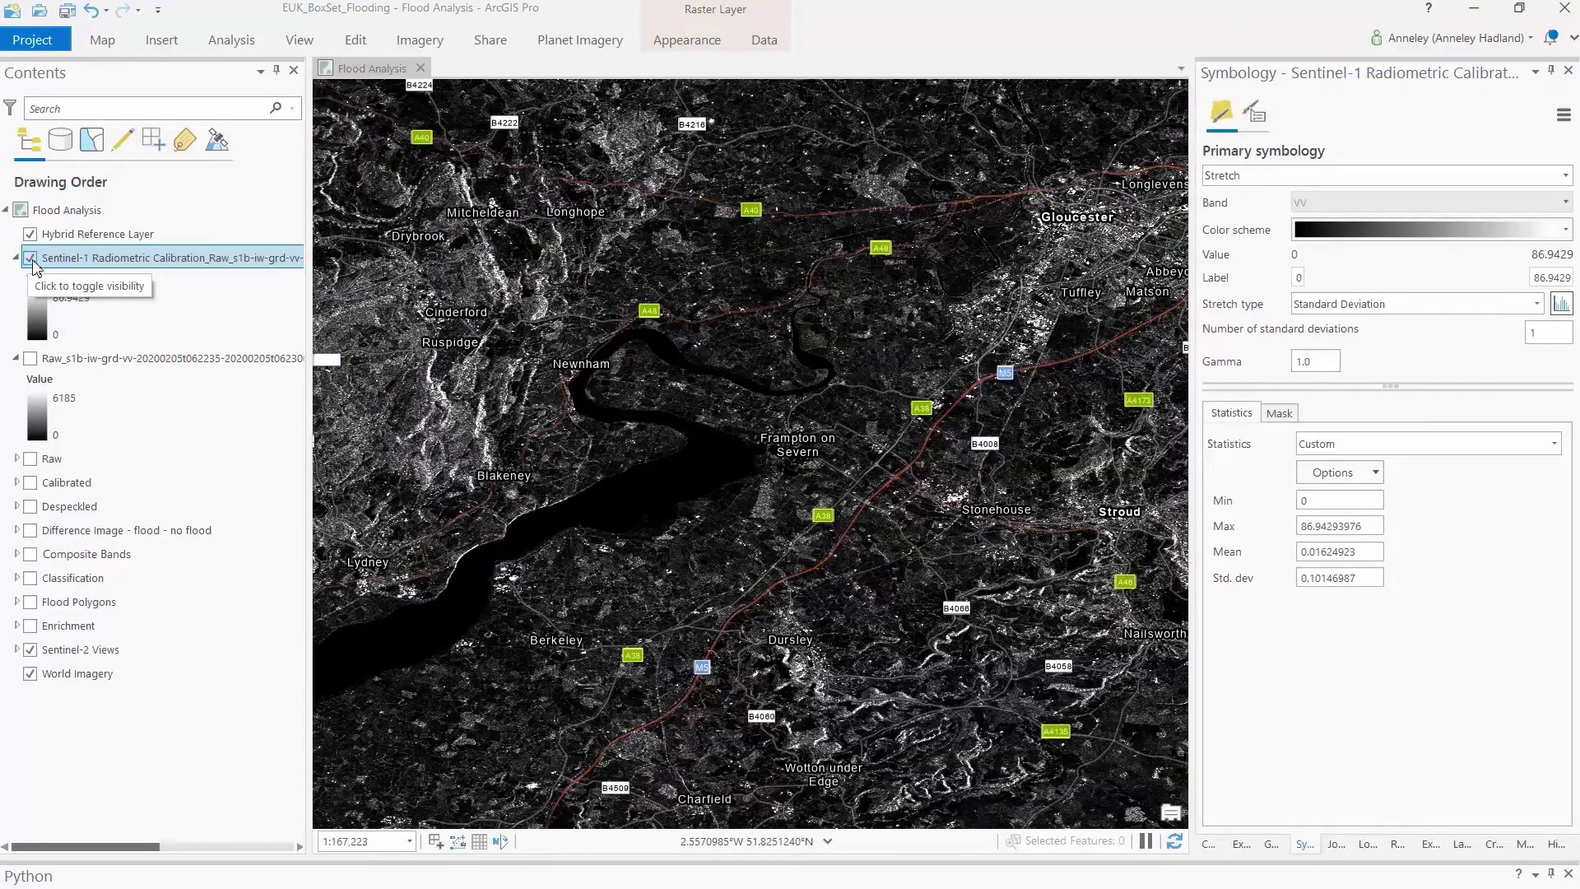
click(100, 358)
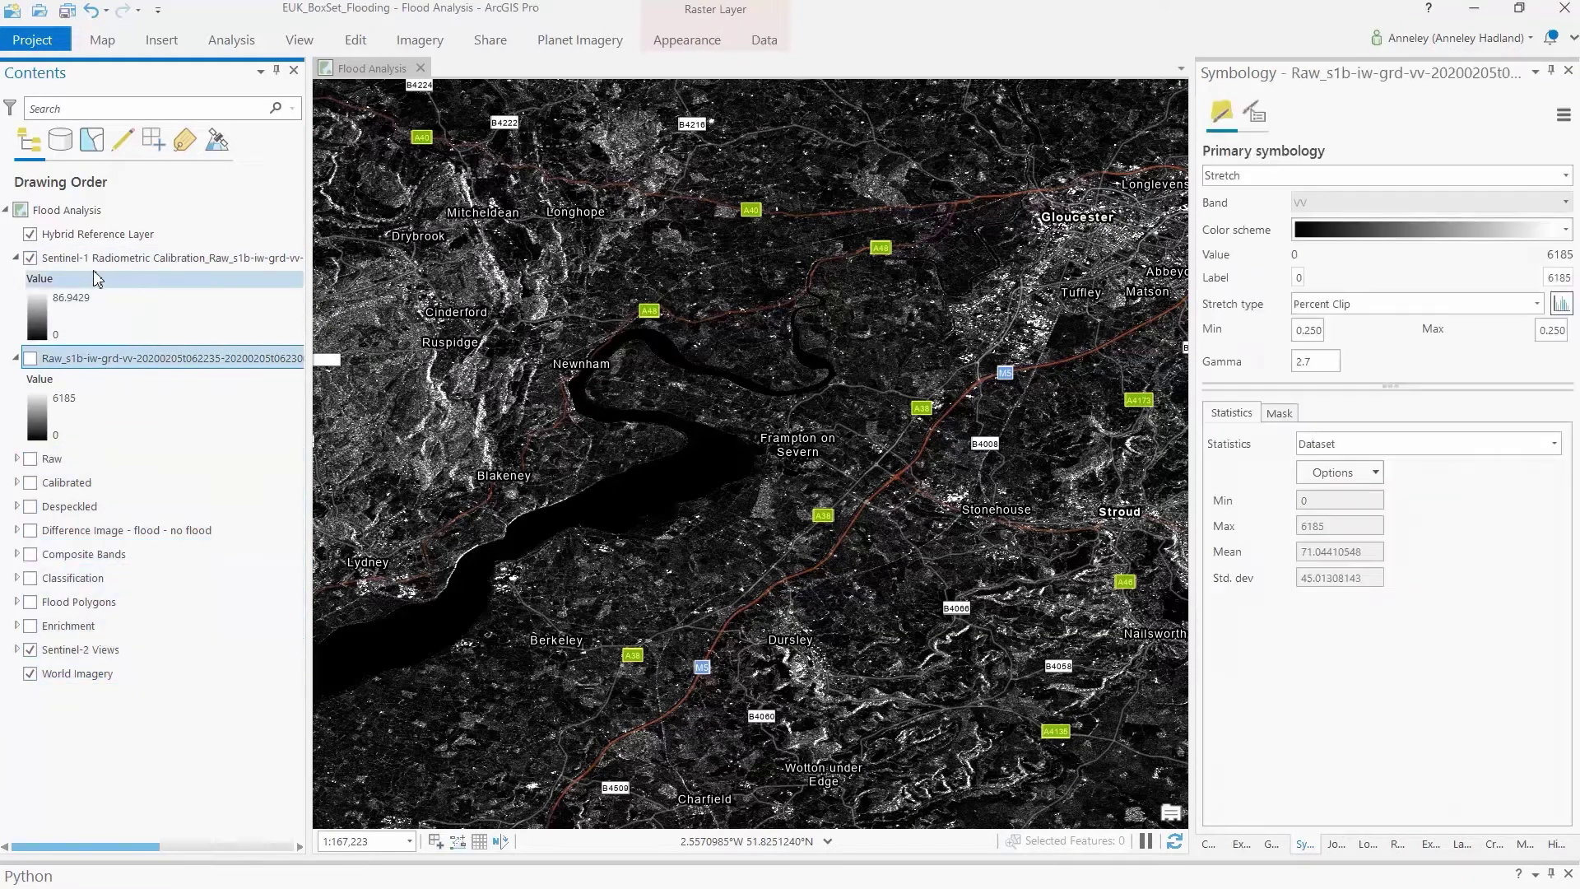
- Remove the two temporary Sentinel-1 rasters and turn on the expanded Calibrated group
shift+click(93, 263)
right_click(92, 263)
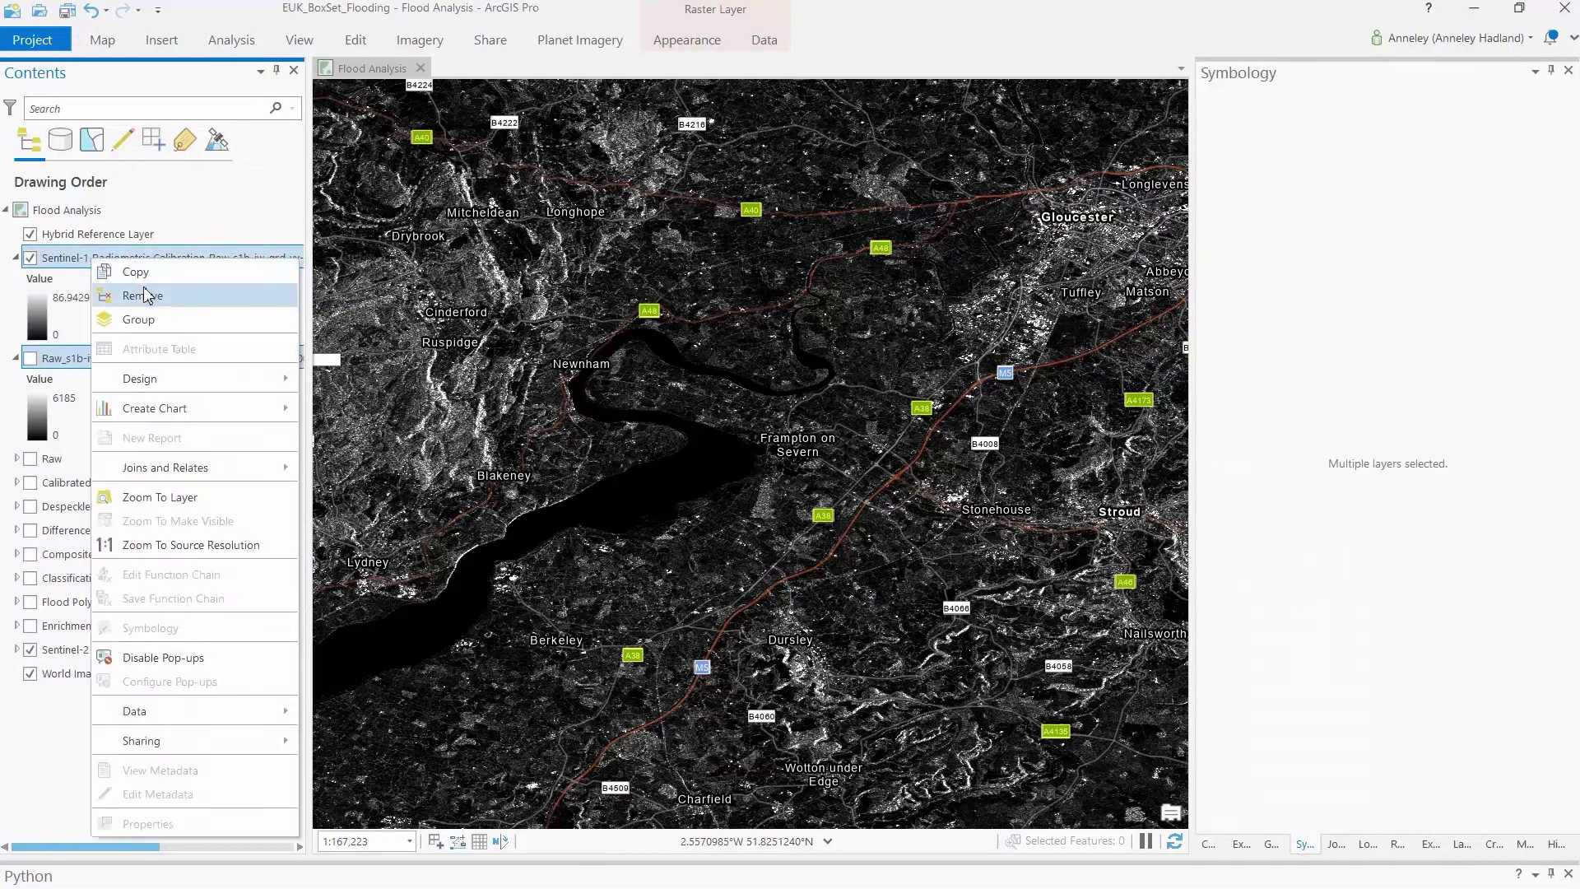
click(131, 297)
click(23, 284)
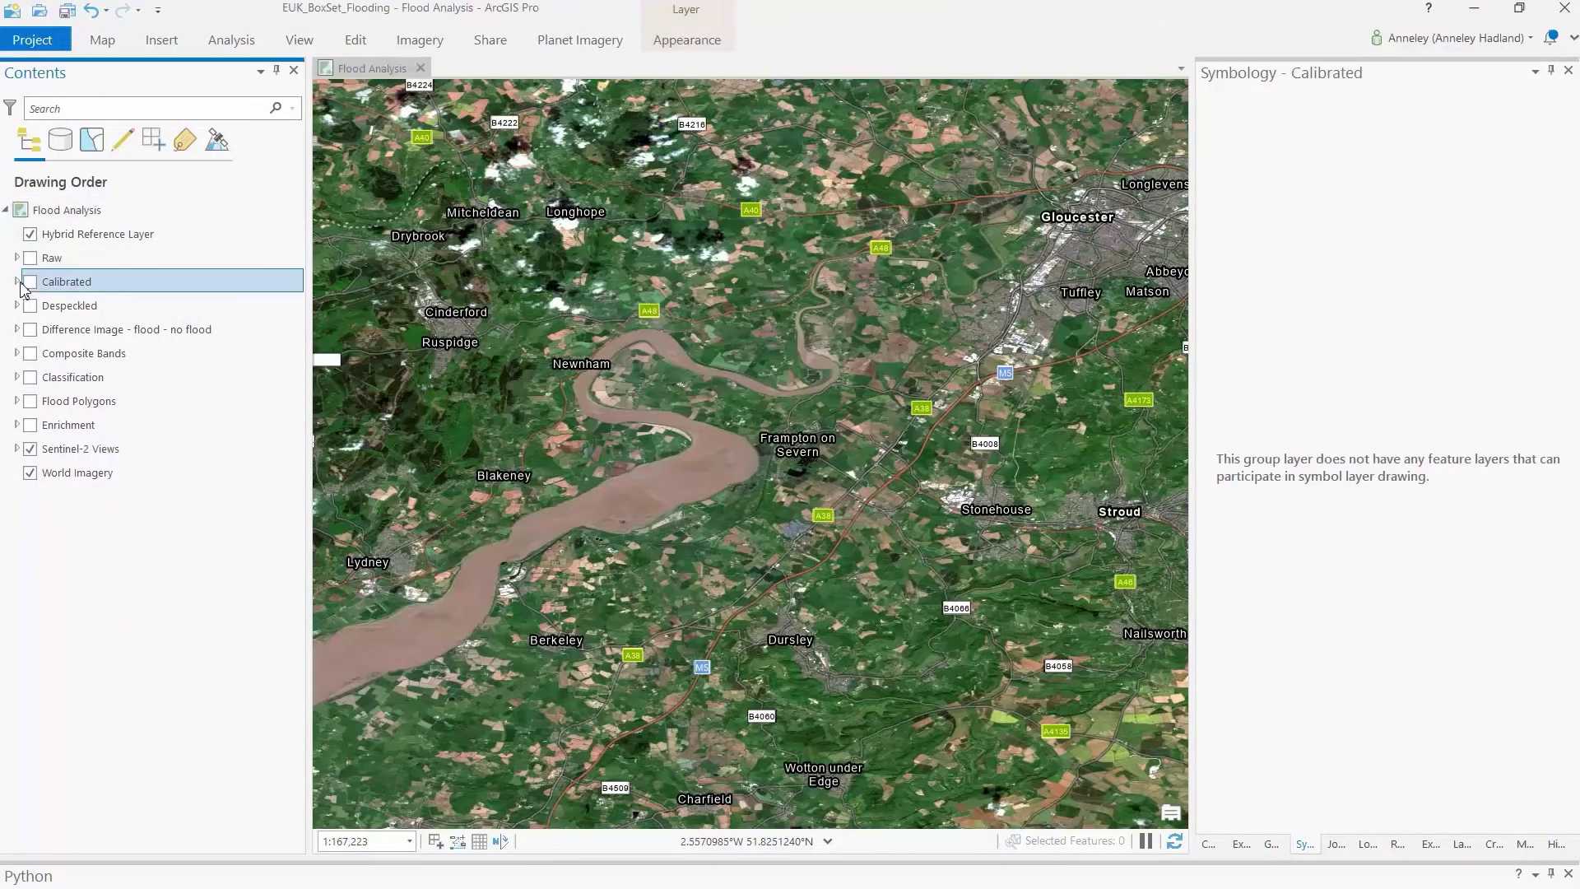
click(18, 281)
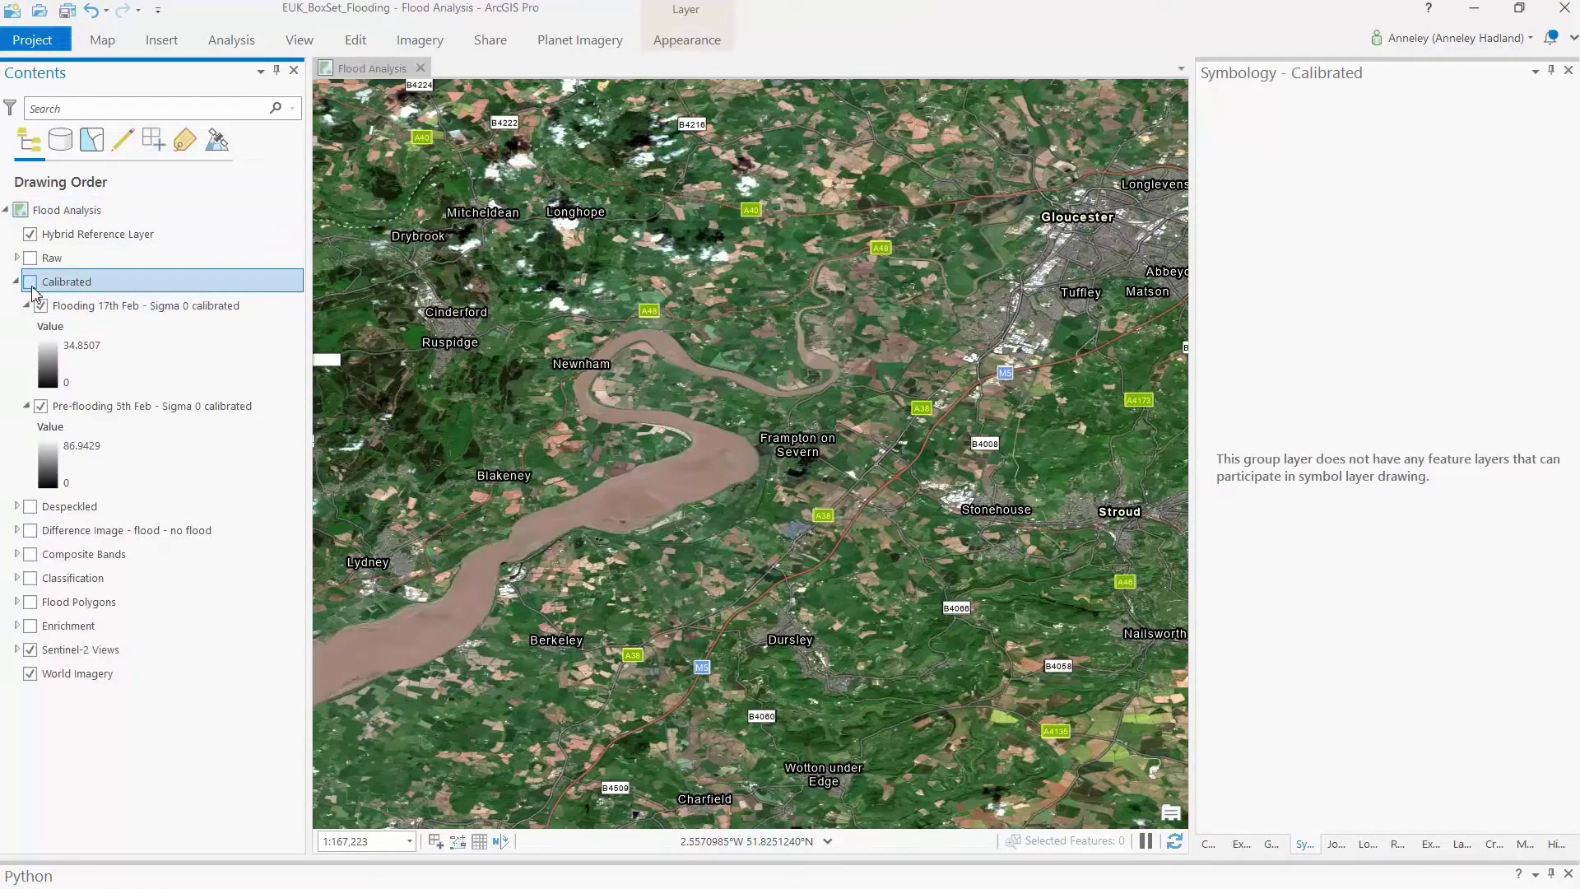
click(29, 282)
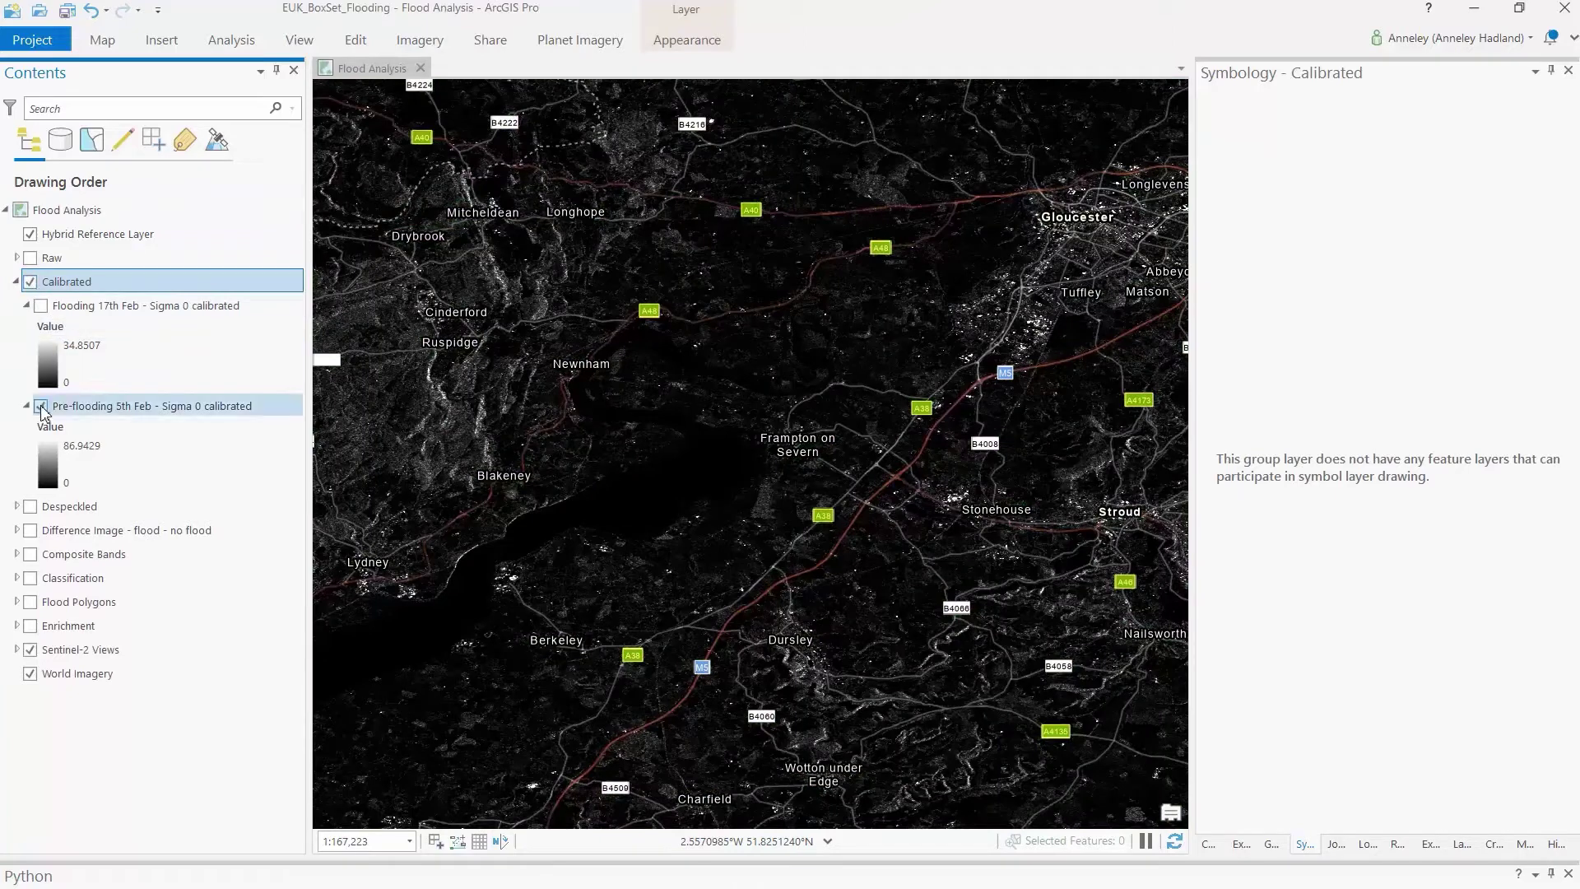
scroll(984, 349, up, 2)
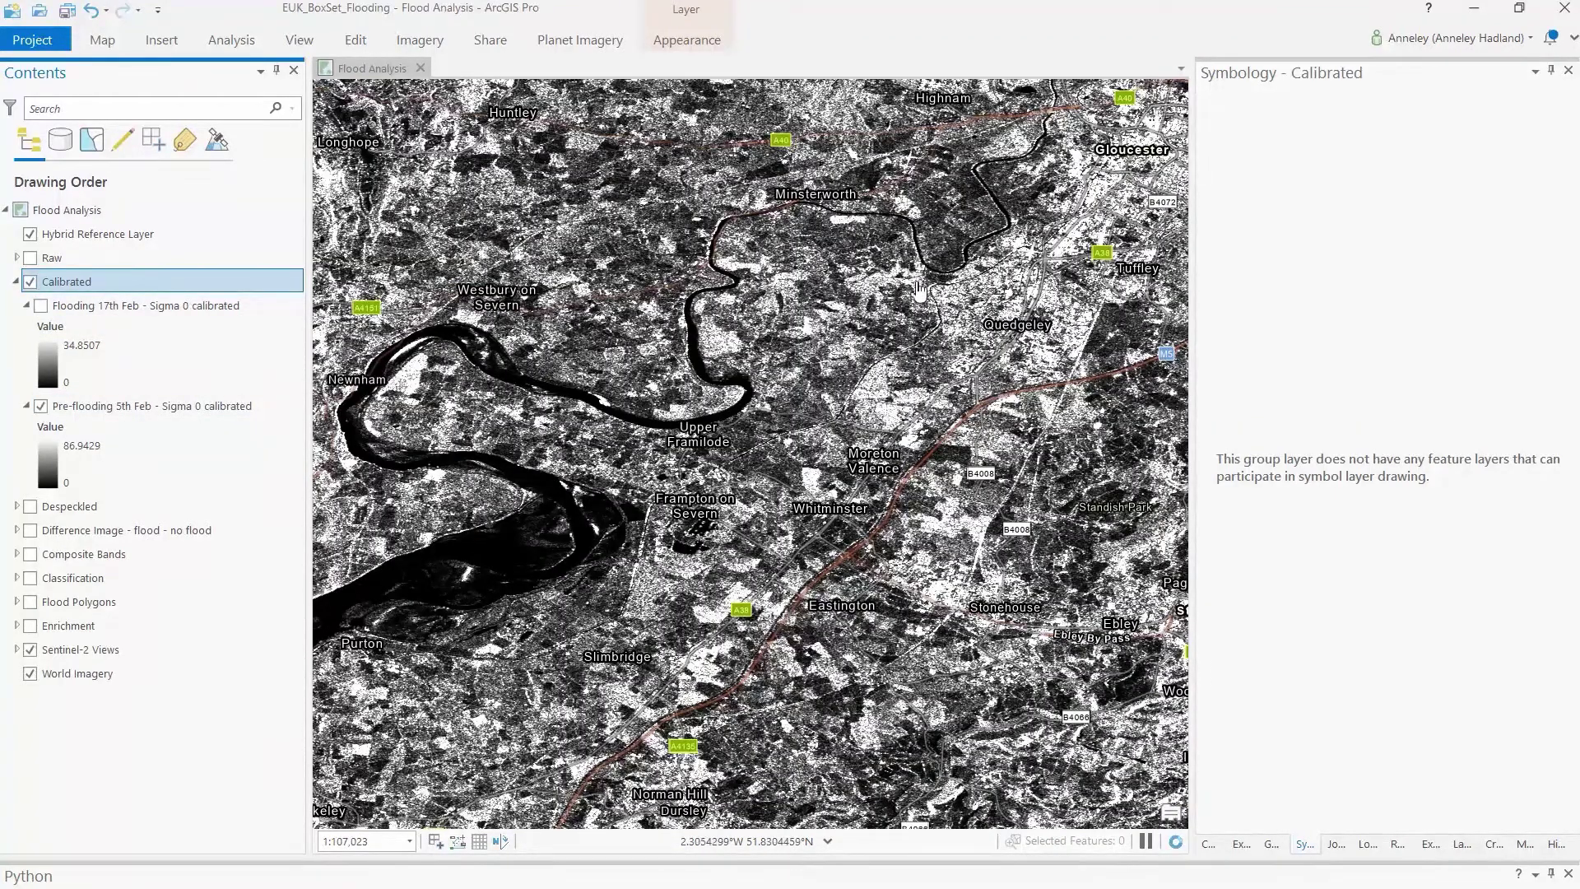
- Compare Flooding 17th Feb with the pre-flooding image and centre the flooded river bend
click(41, 306)
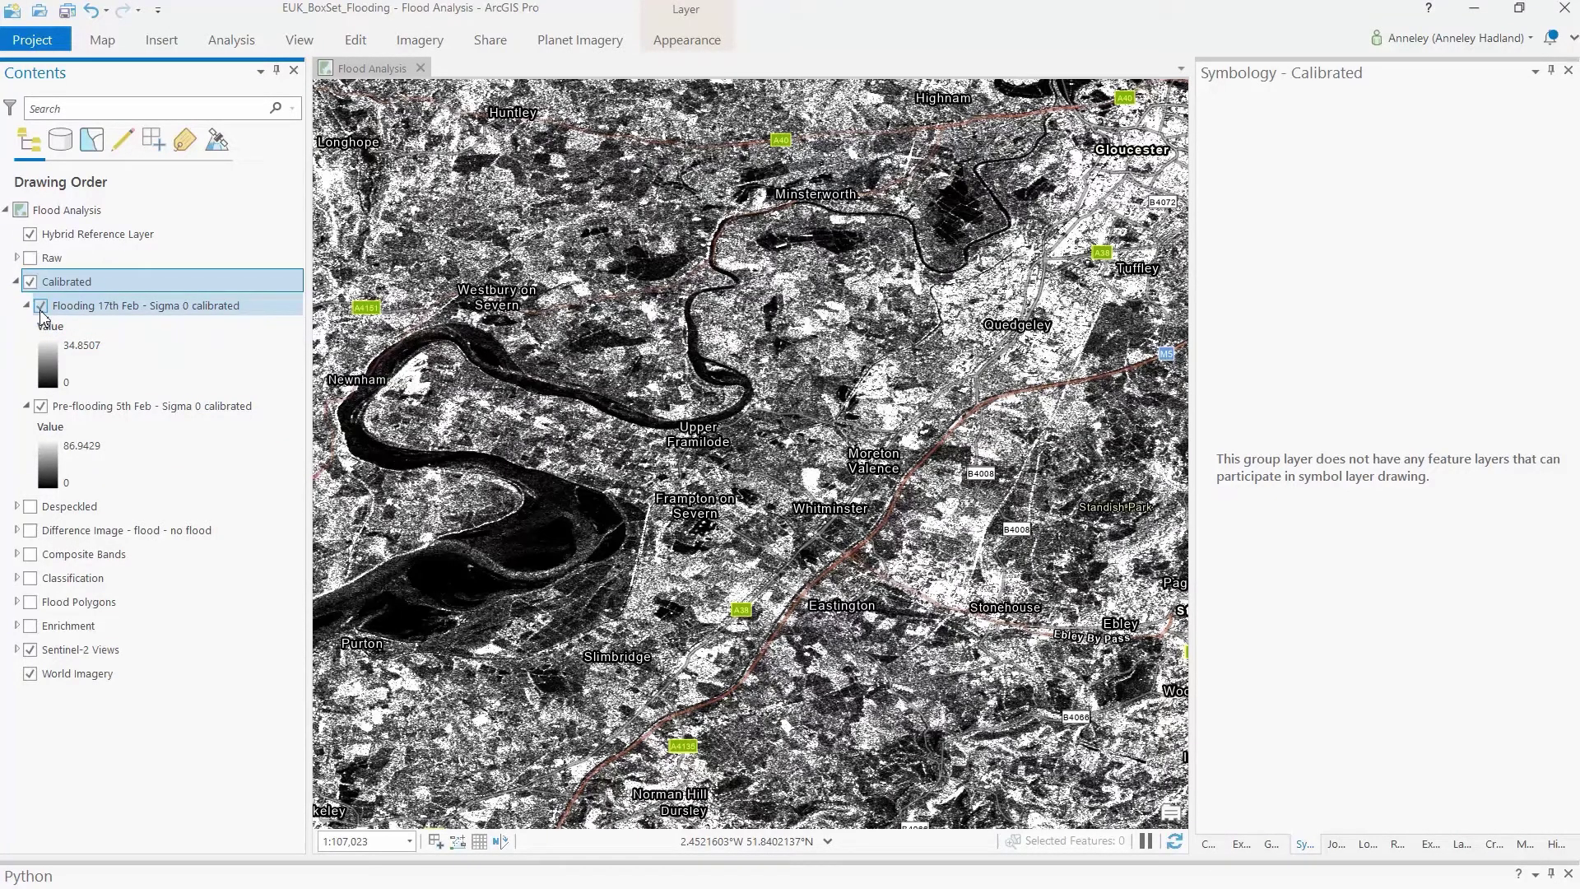
click(40, 306)
click(41, 307)
click(40, 306)
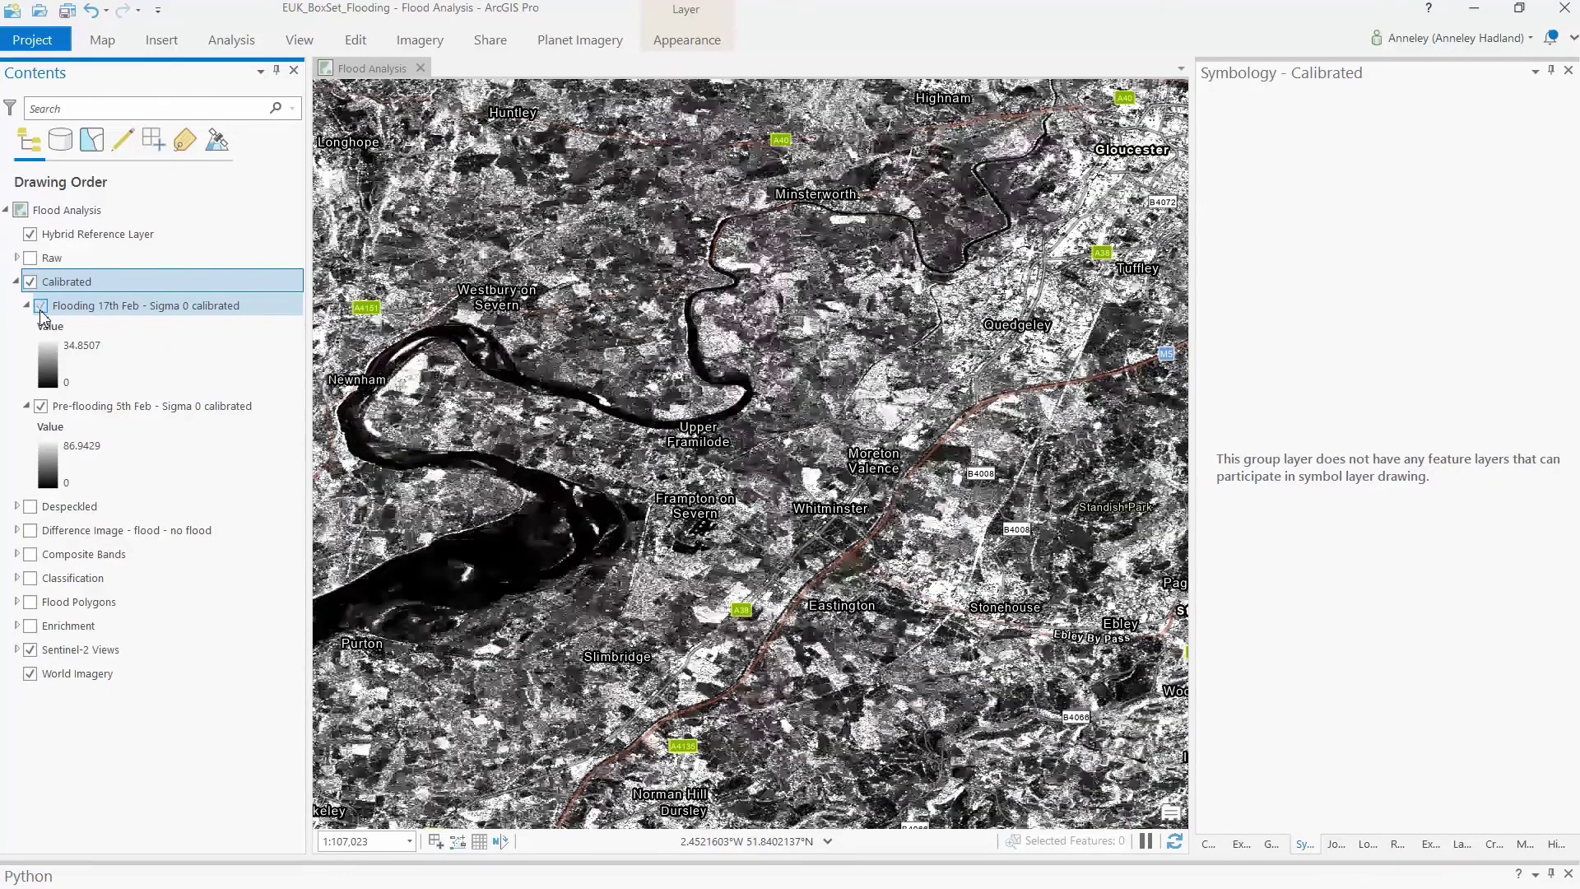
click(41, 306)
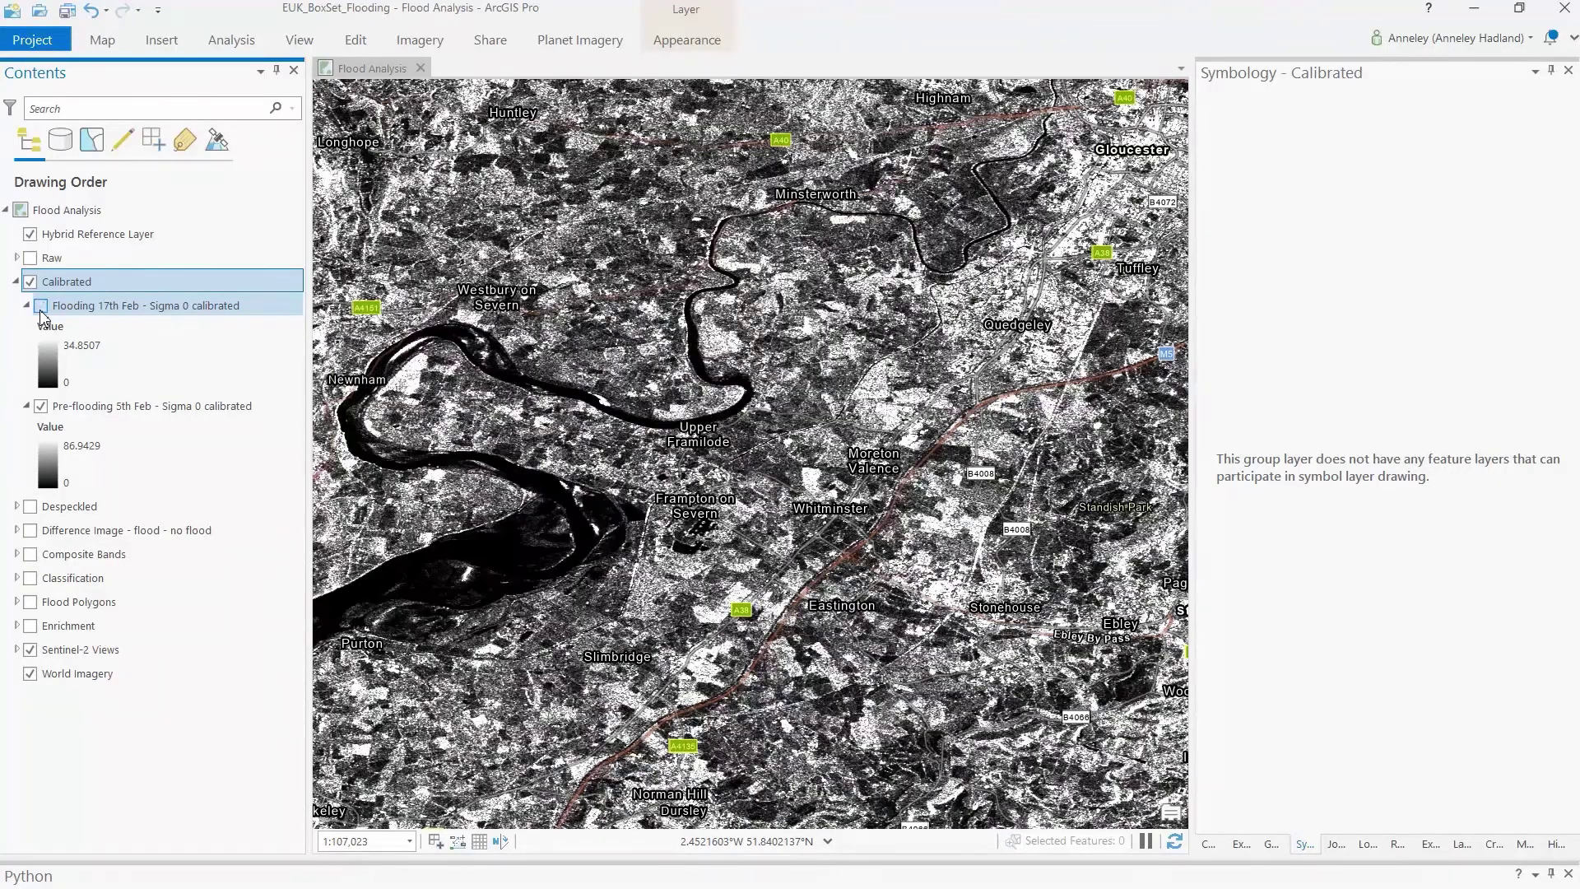
click(42, 306)
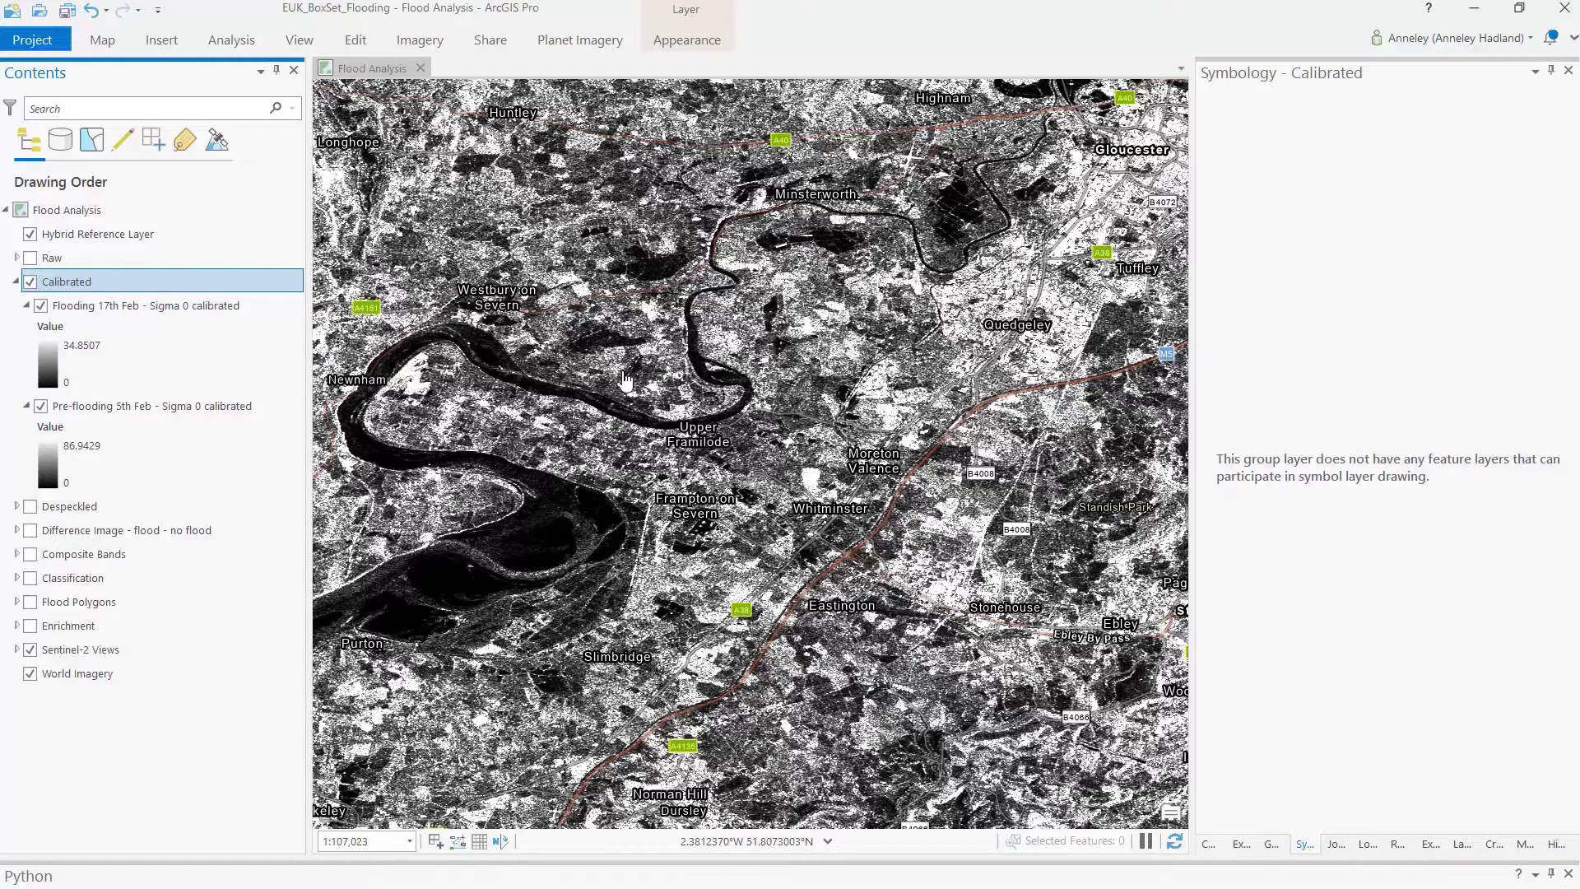
click(533, 526)
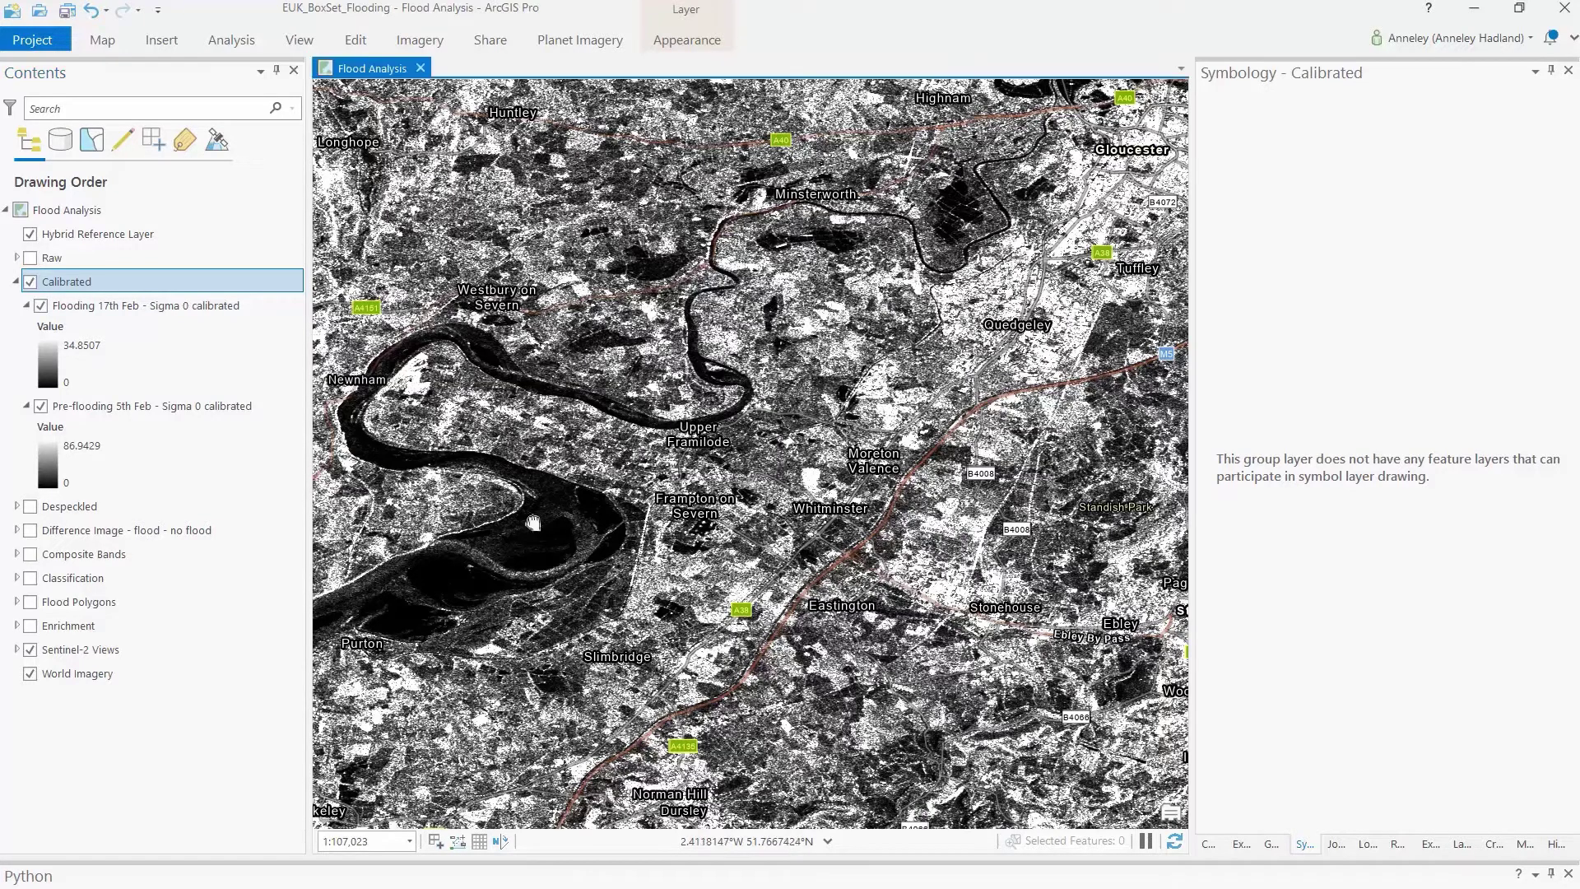
drag(533, 525, 601, 506)
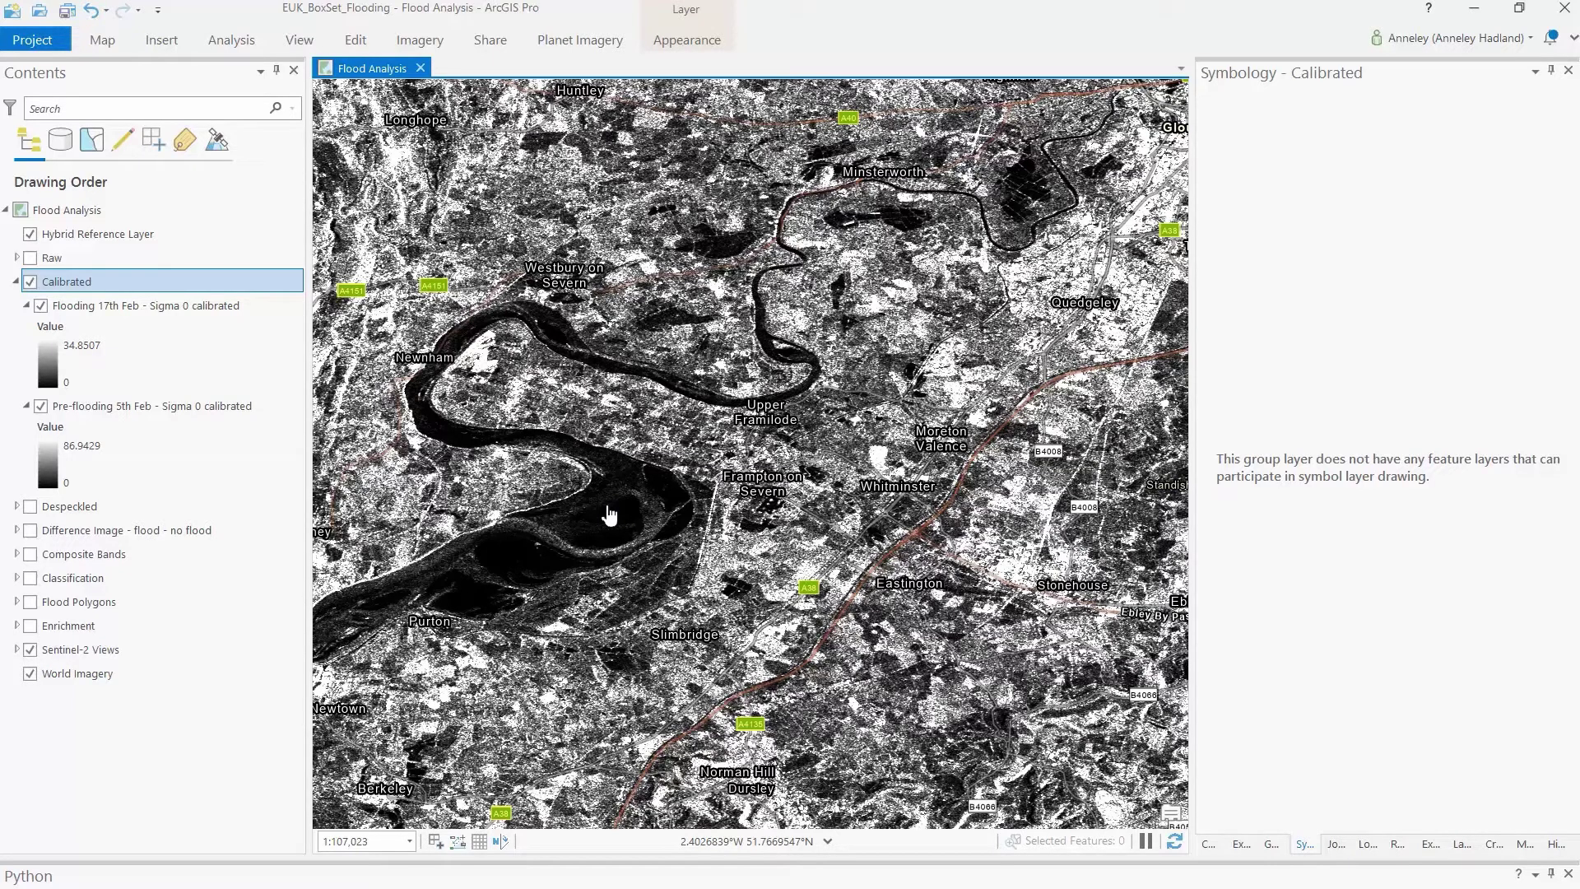
- Create a Speckle layer from the Flooding 17th Feb calibrated image using the Enhanced Lee filter
click(184, 305)
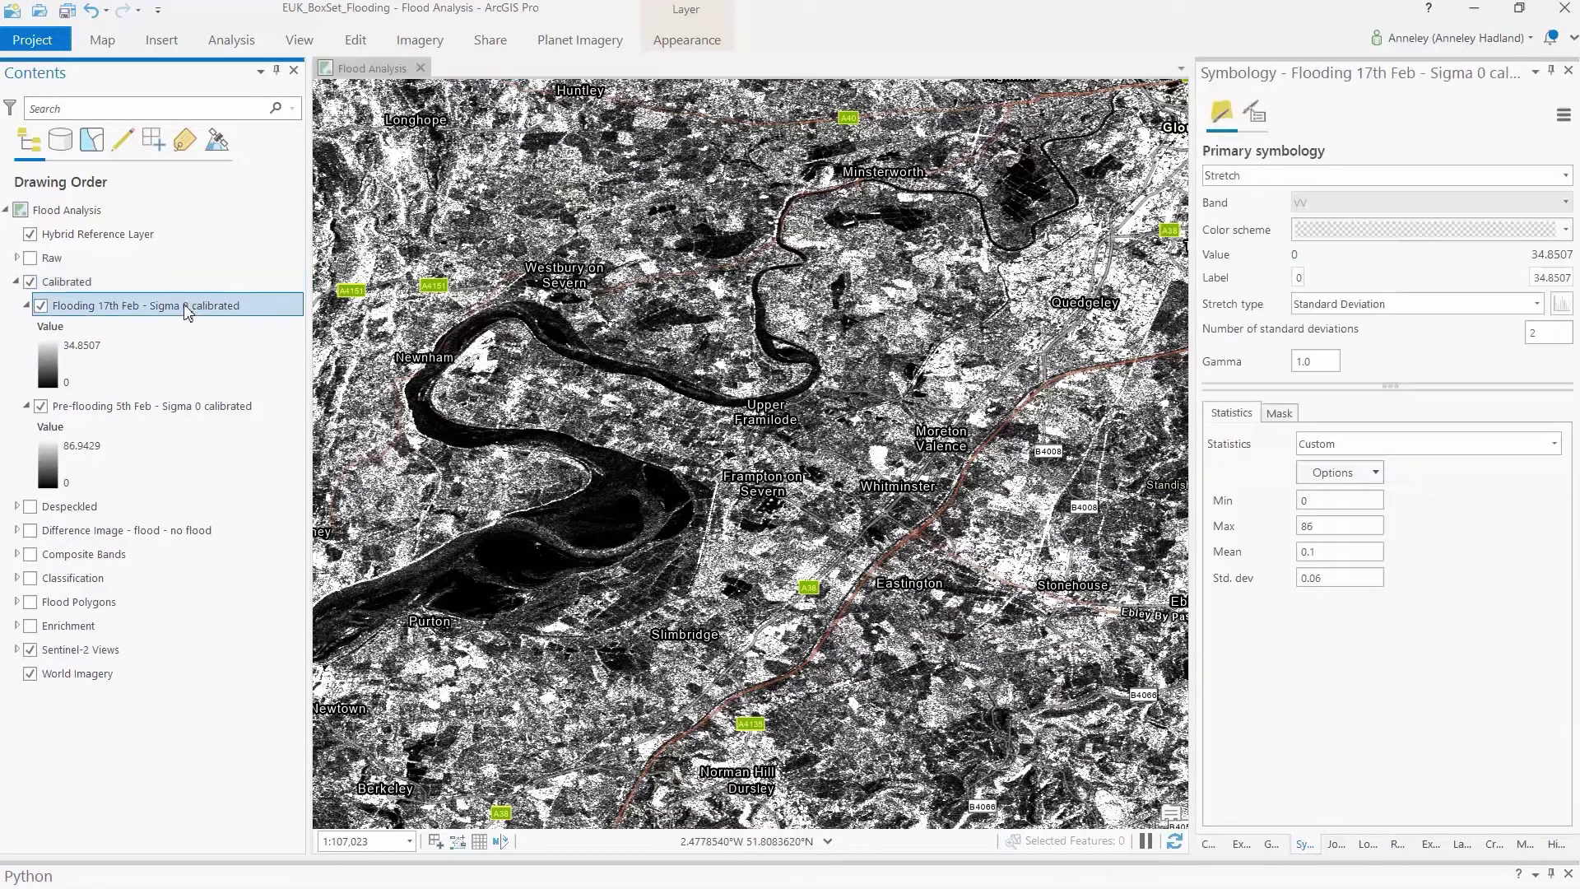
click(1397, 843)
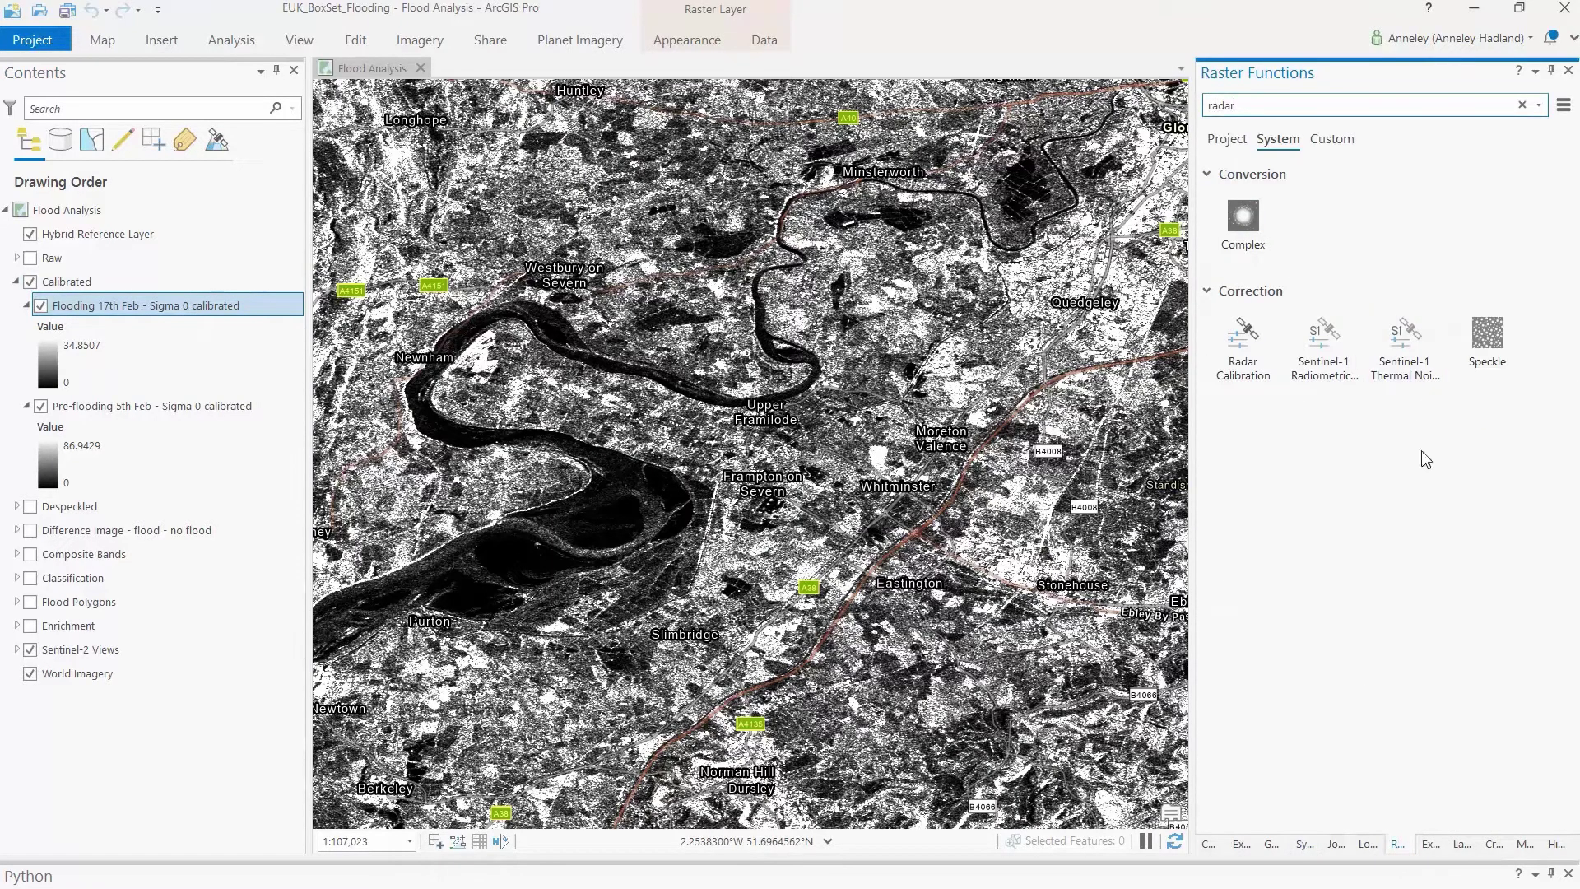
click(1488, 350)
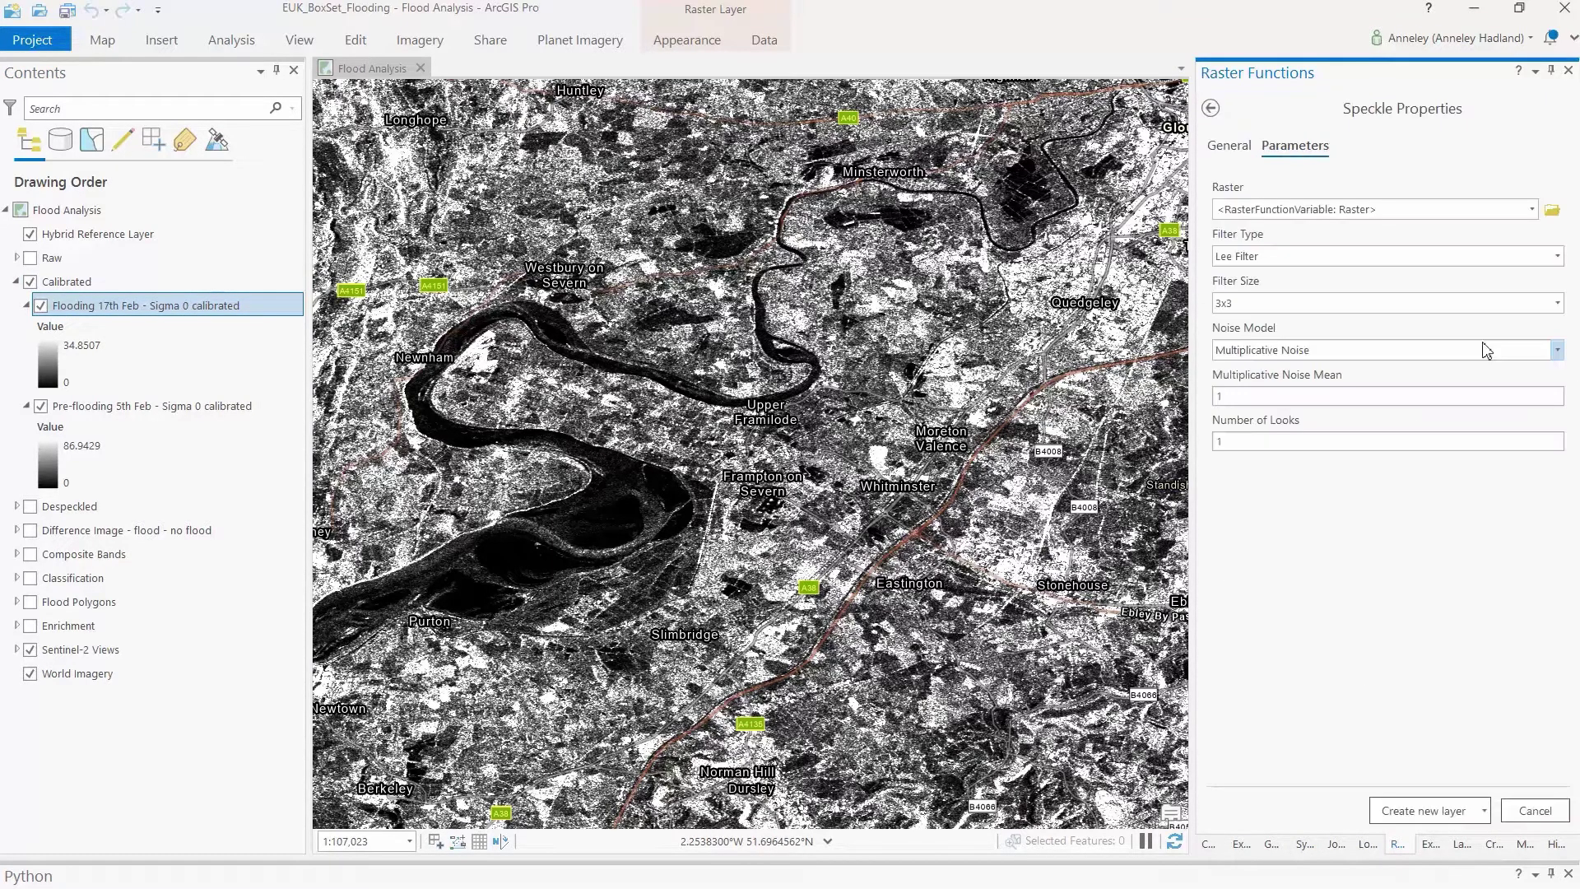
click(1530, 209)
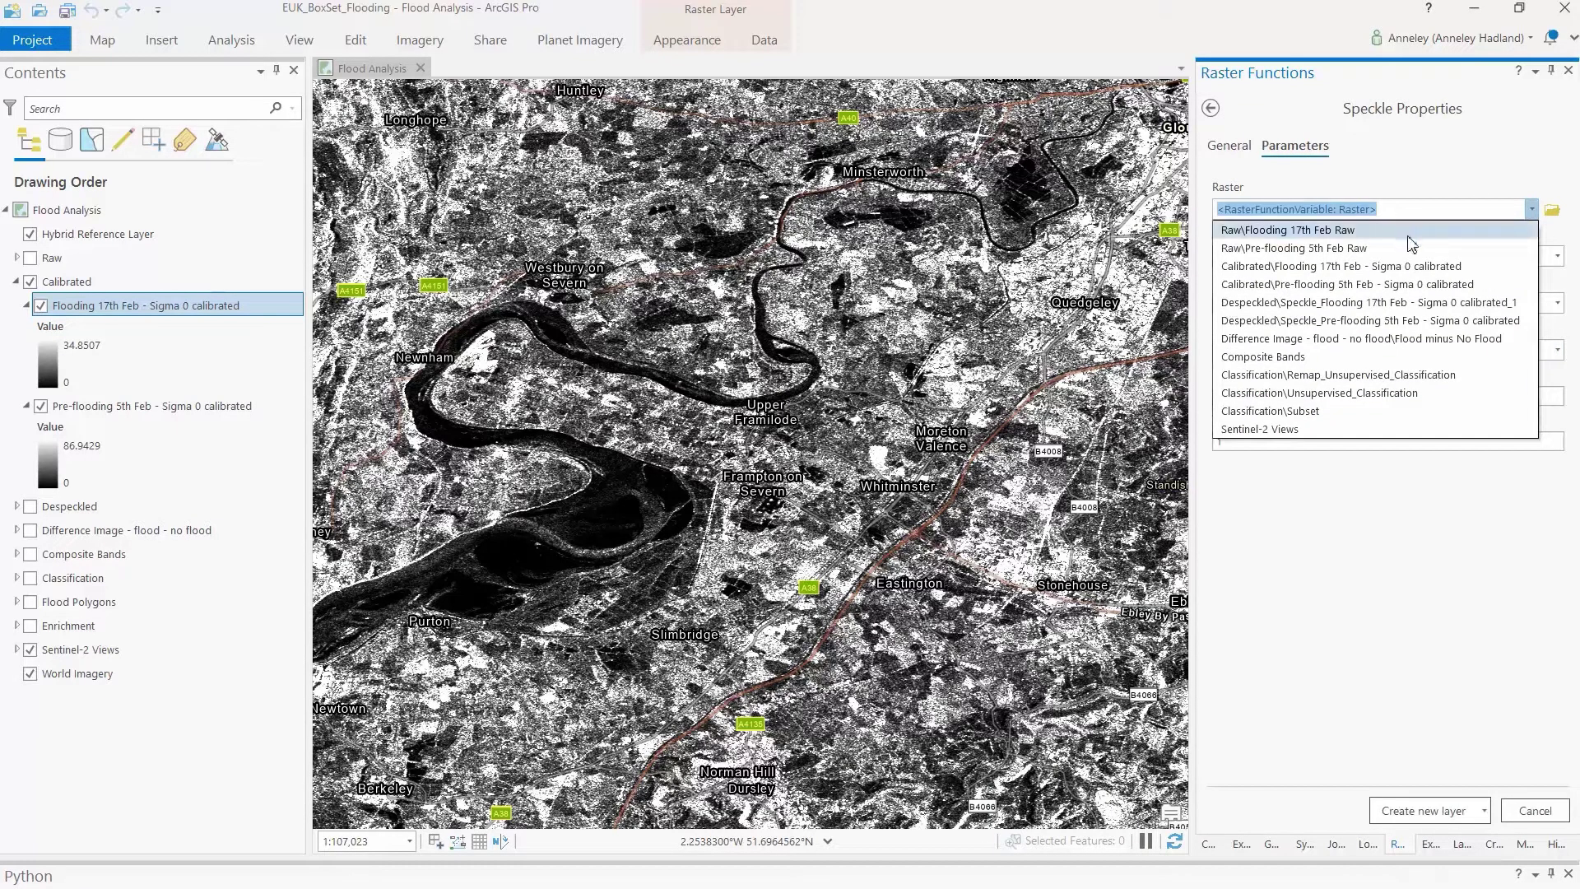
click(1444, 264)
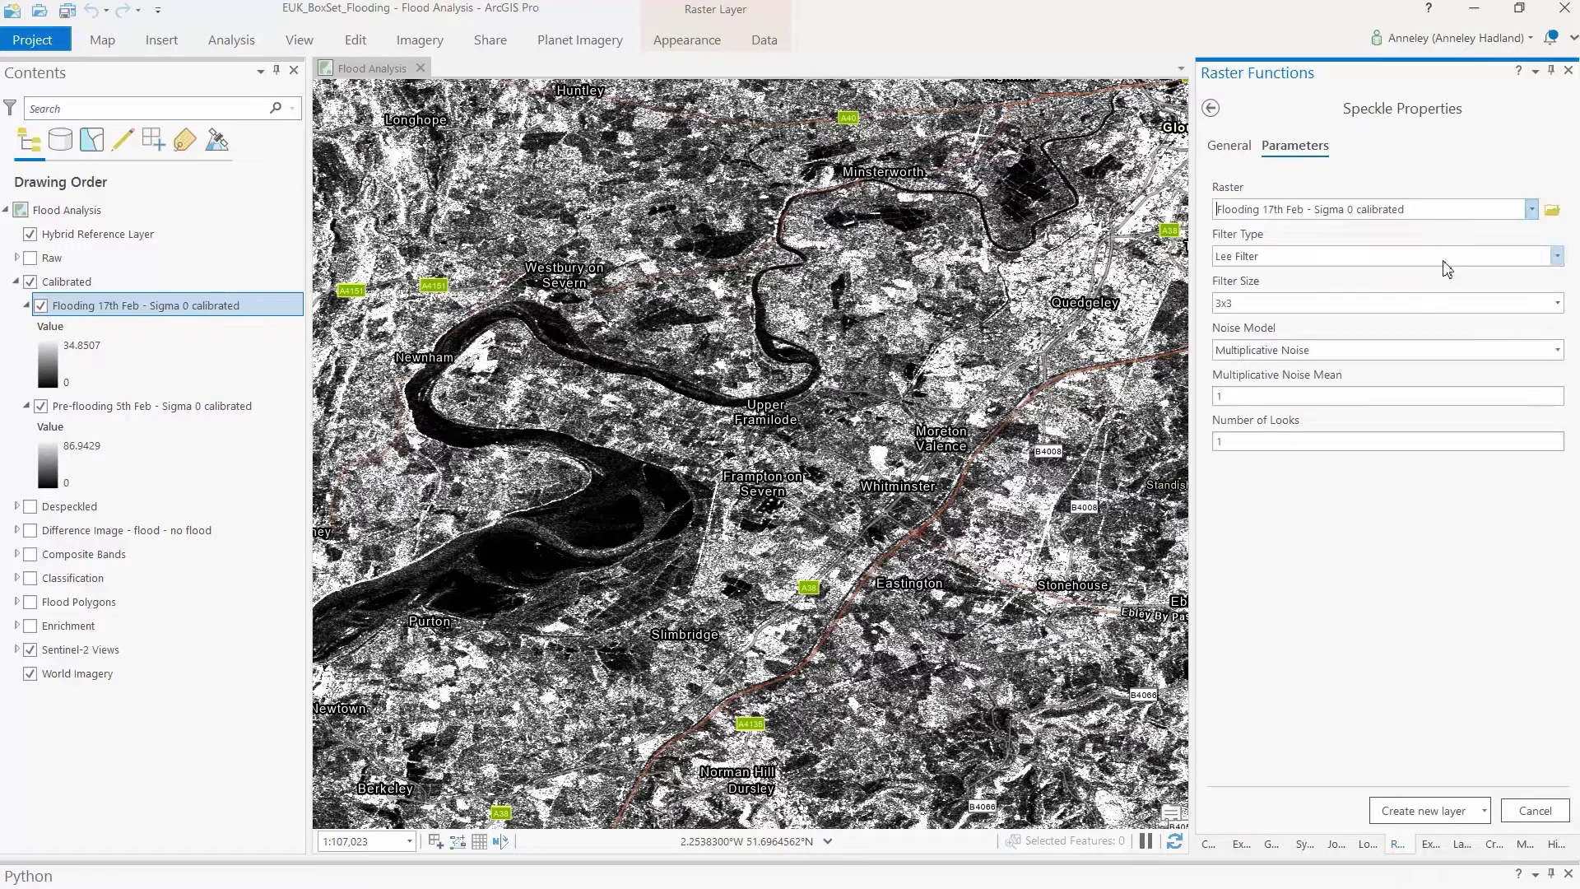
click(1557, 256)
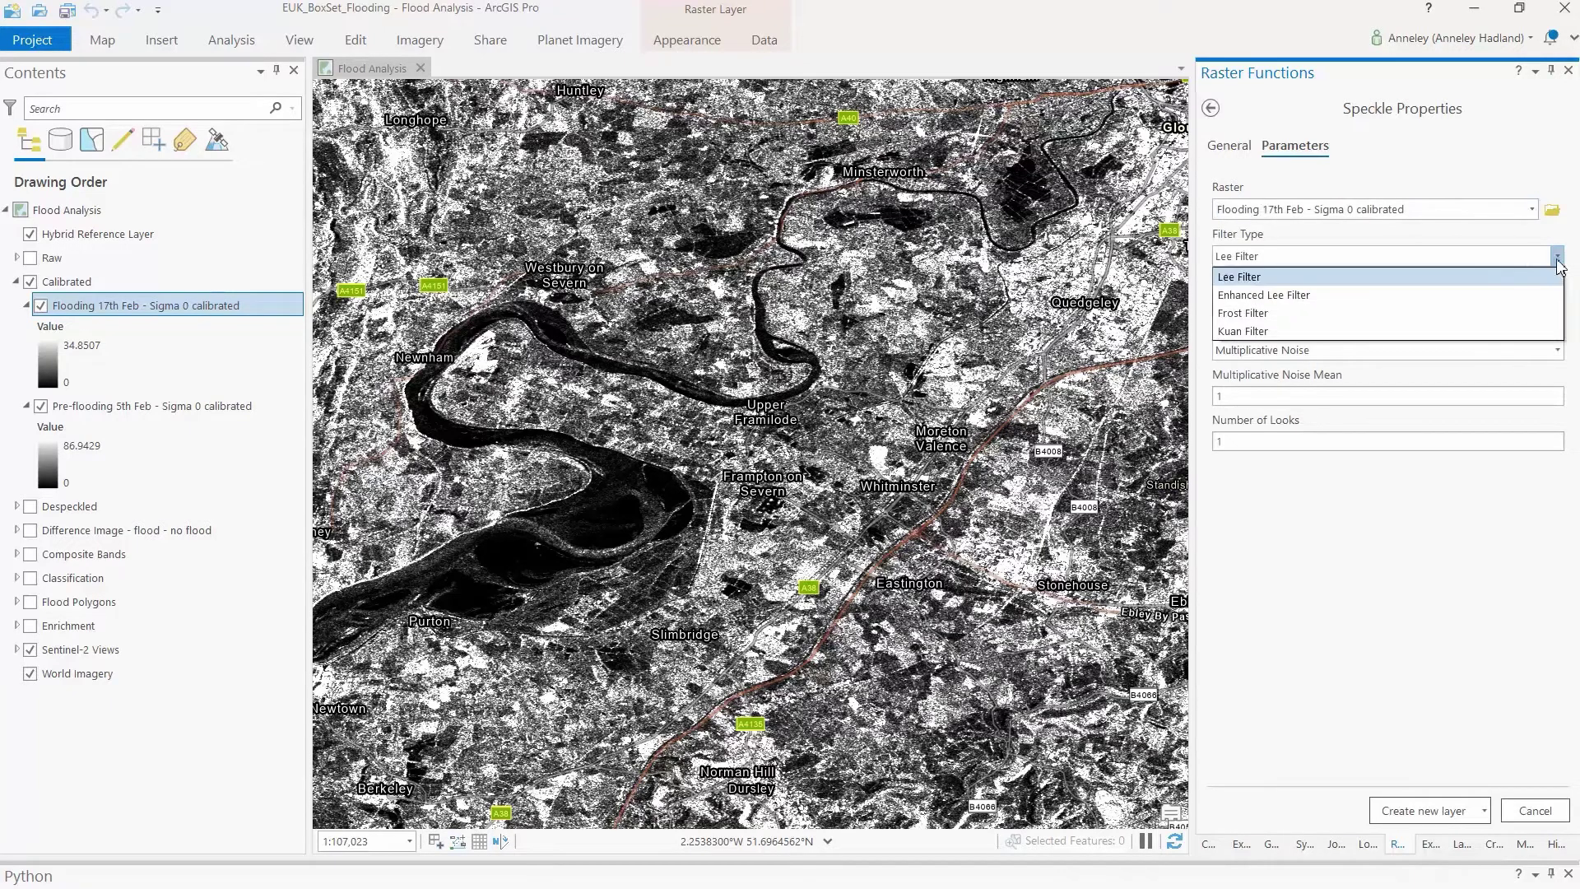
click(1332, 296)
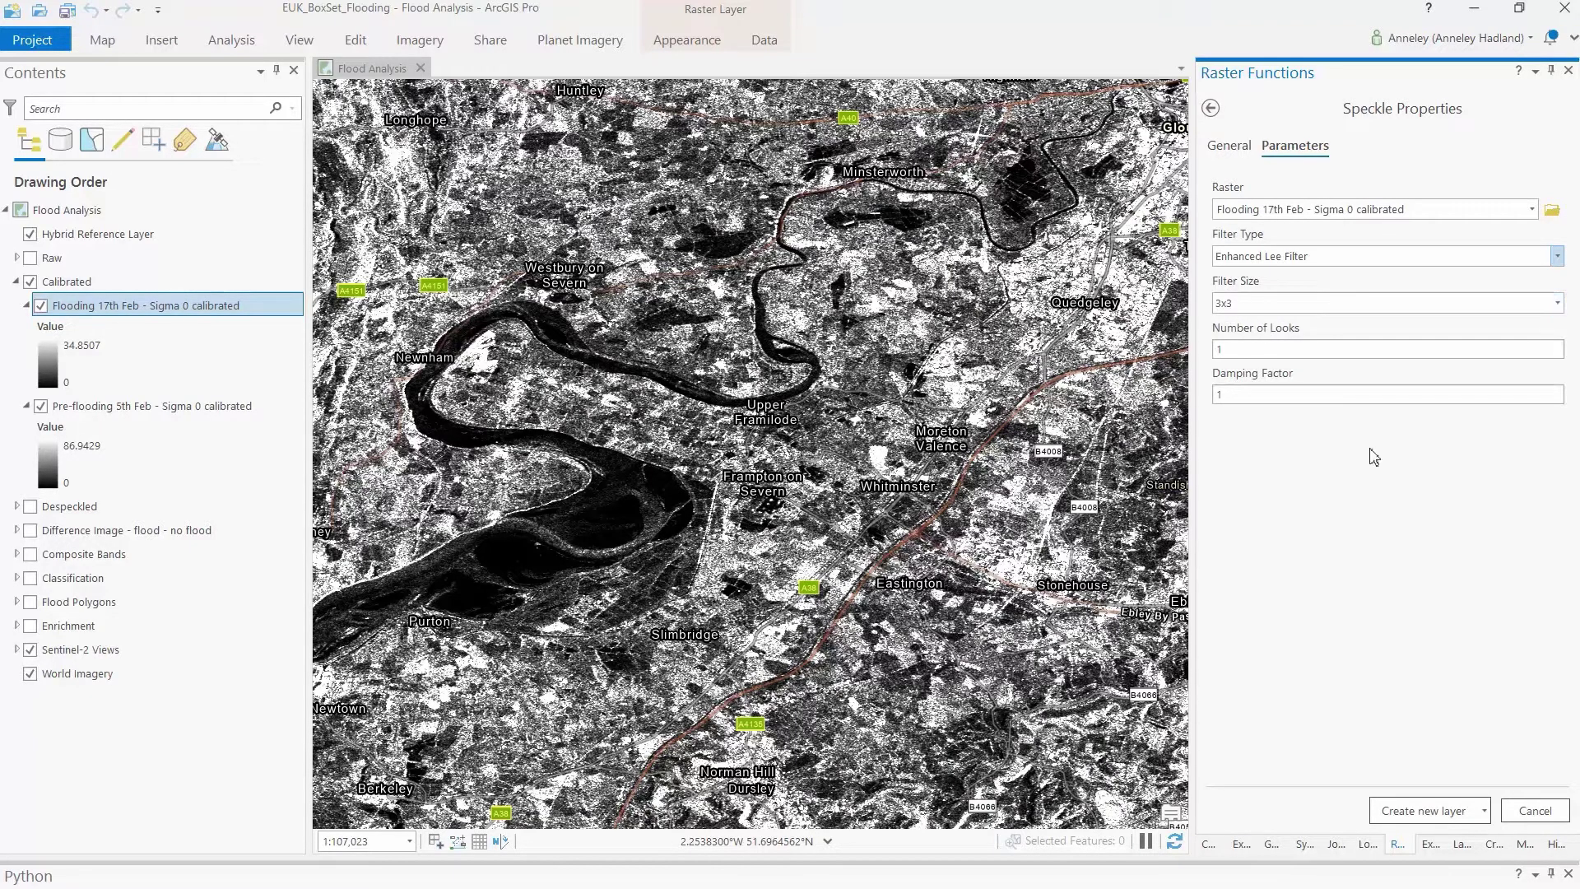
click(1422, 811)
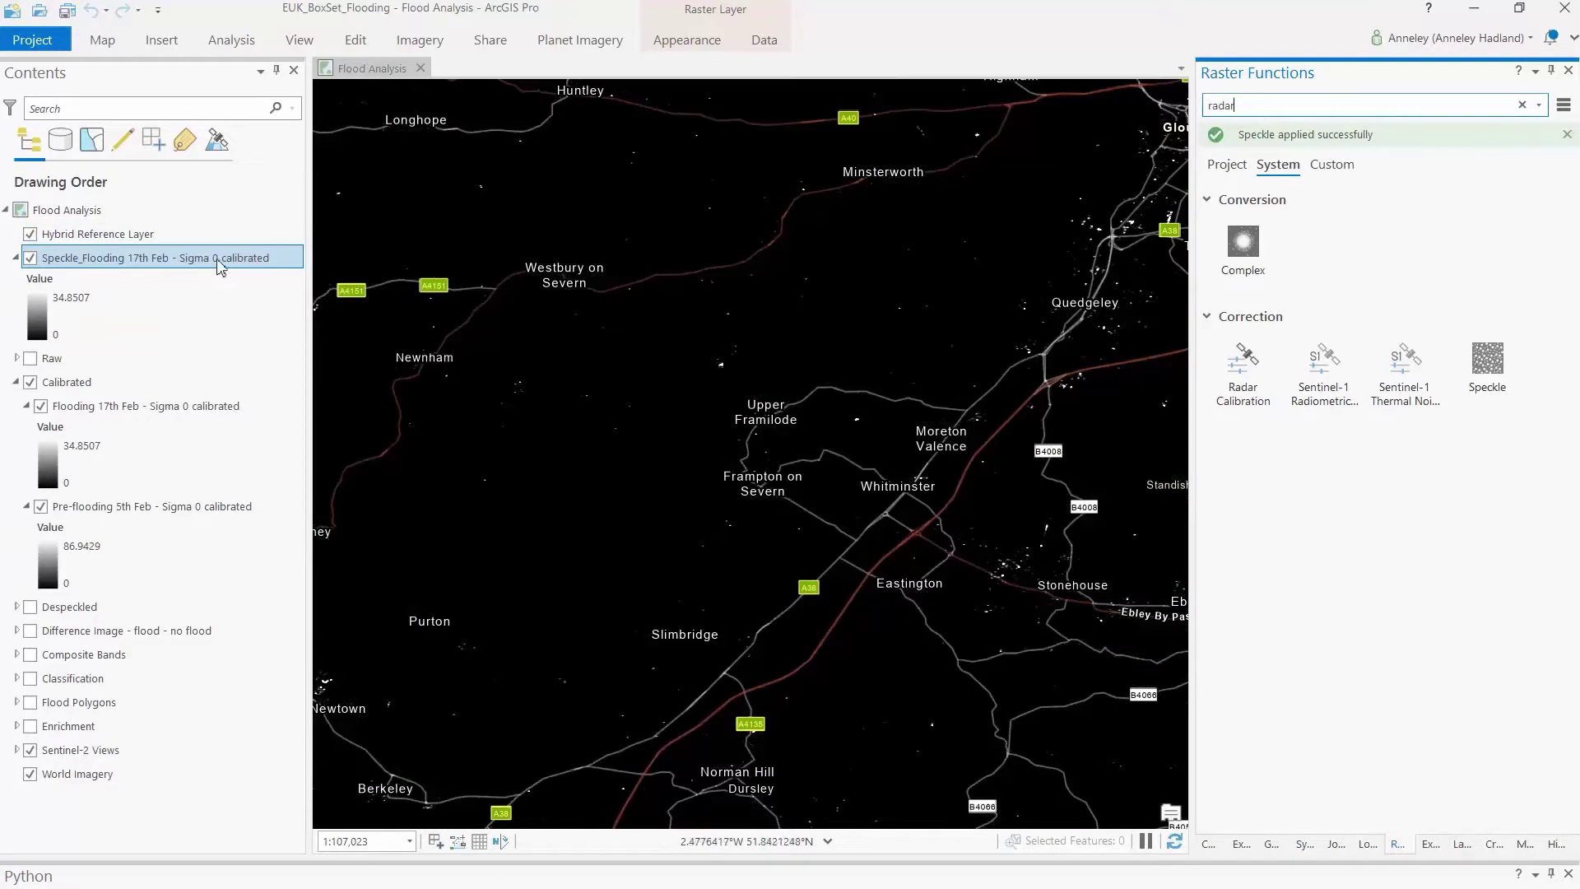
- Remove the new Speckle layer, collapse the layer groups, and turn off the Calibrated group
right_click(77, 263)
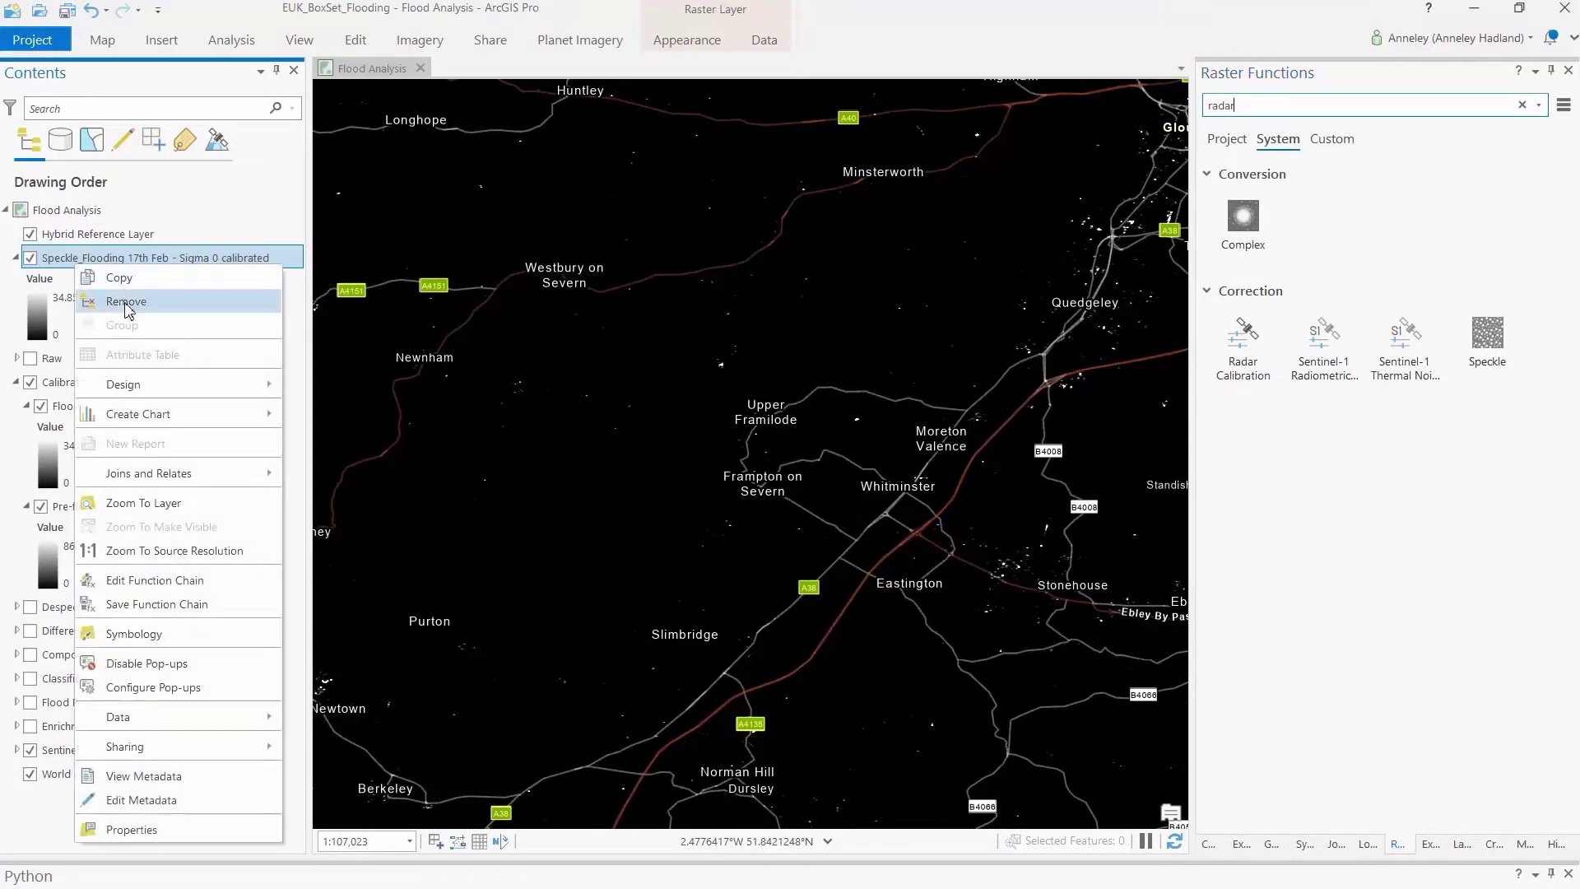
click(126, 301)
click(22, 358)
click(23, 282)
click(18, 305)
- Turn on the Despeckled group and compare Speckle_Flooding with Speckle_Pre-flooding, leaving flooding shown
click(30, 281)
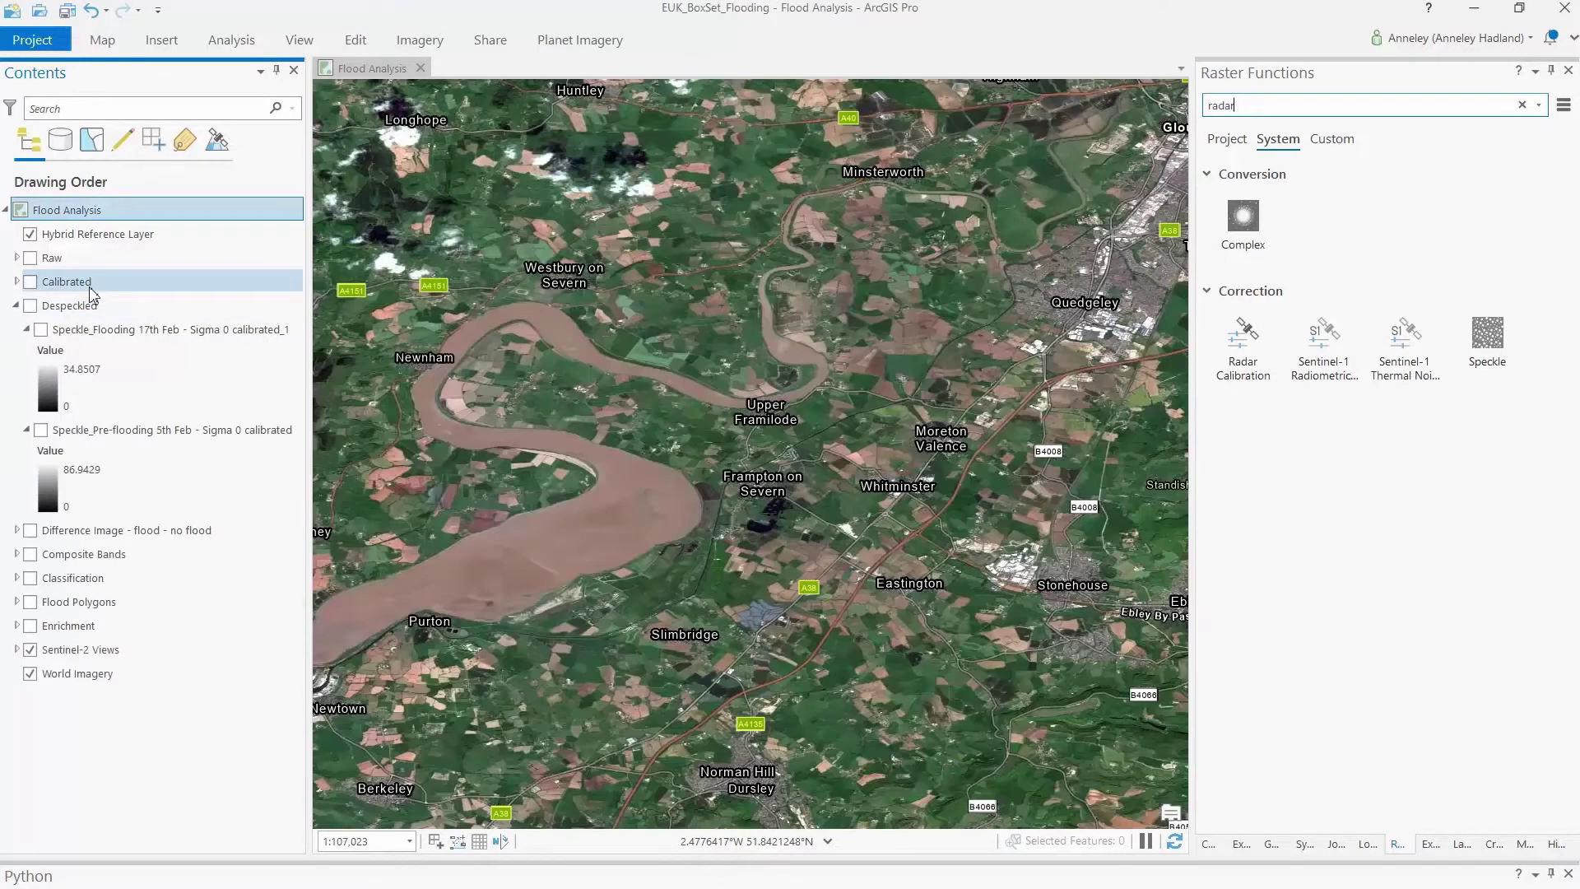
click(99, 329)
click(41, 330)
click(74, 384)
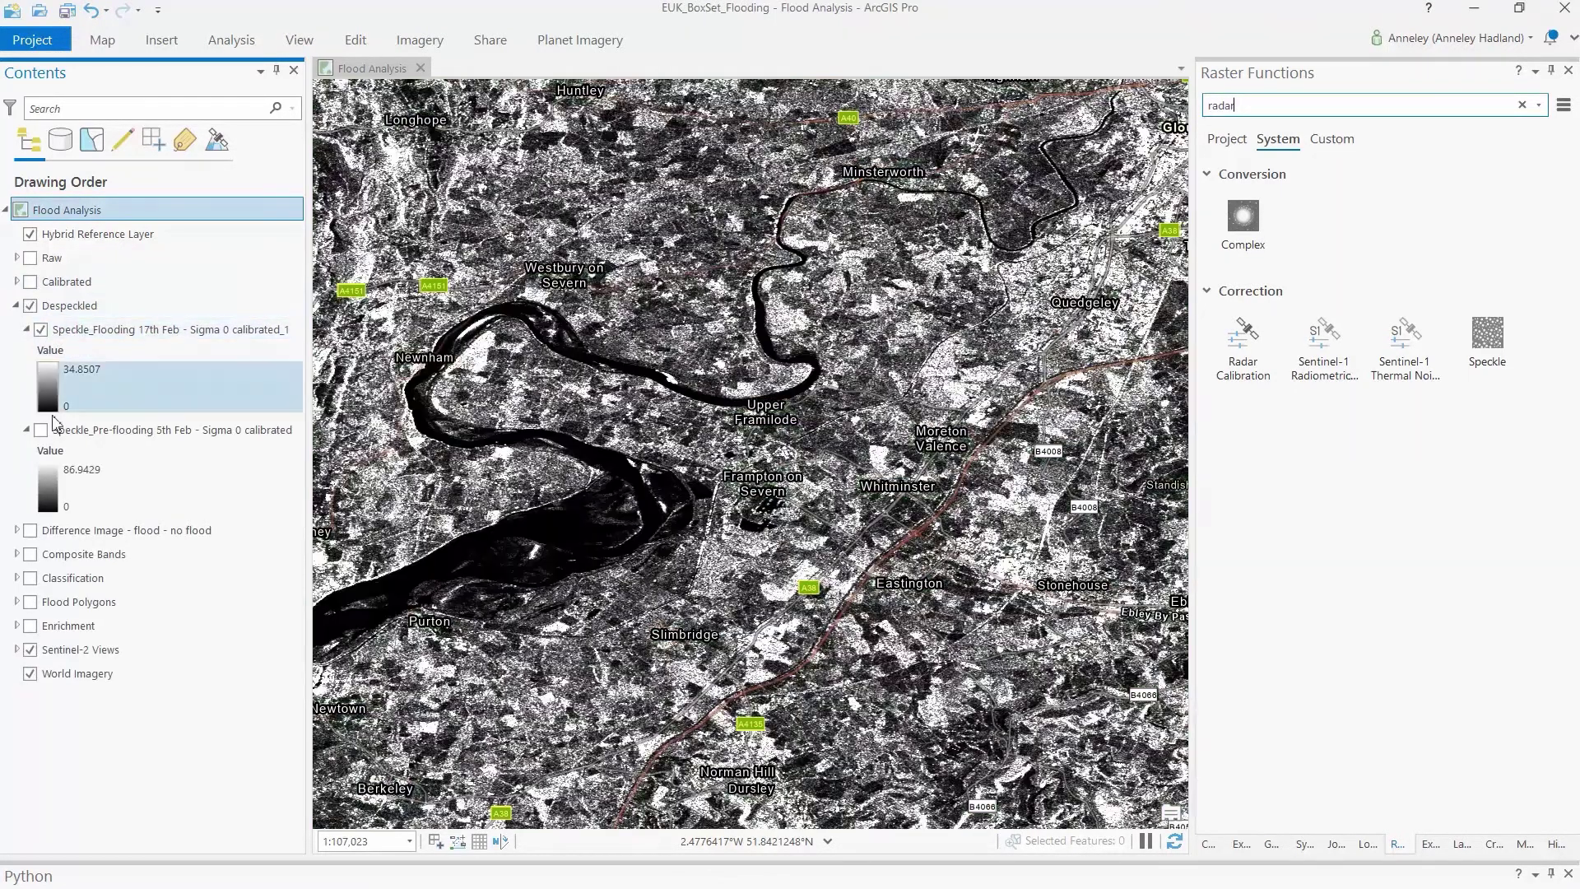
click(124, 431)
click(40, 429)
click(41, 329)
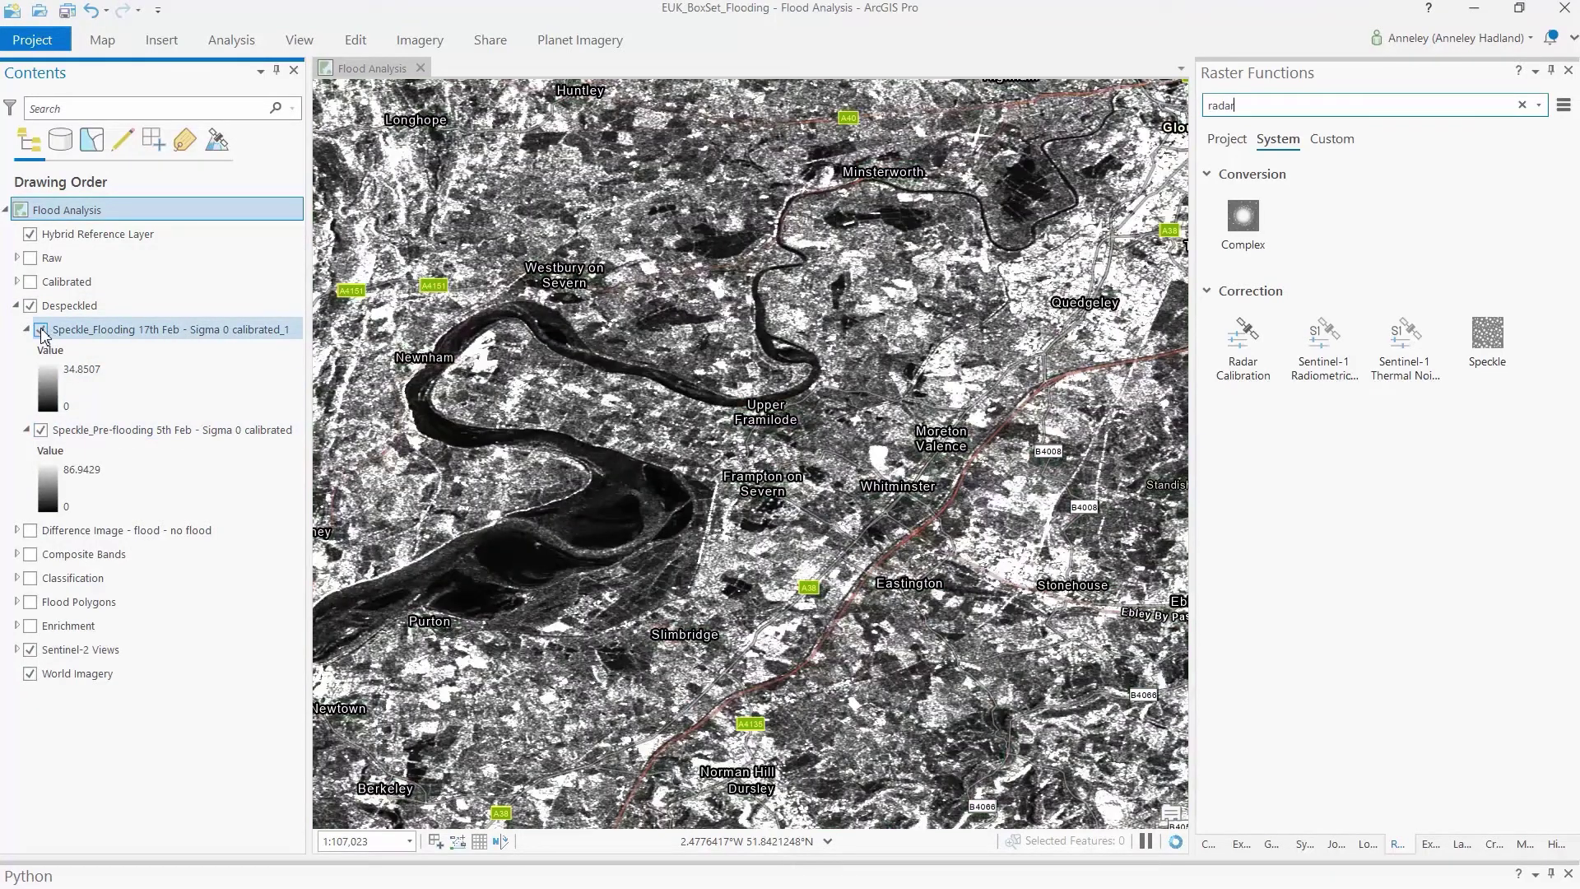
click(43, 331)
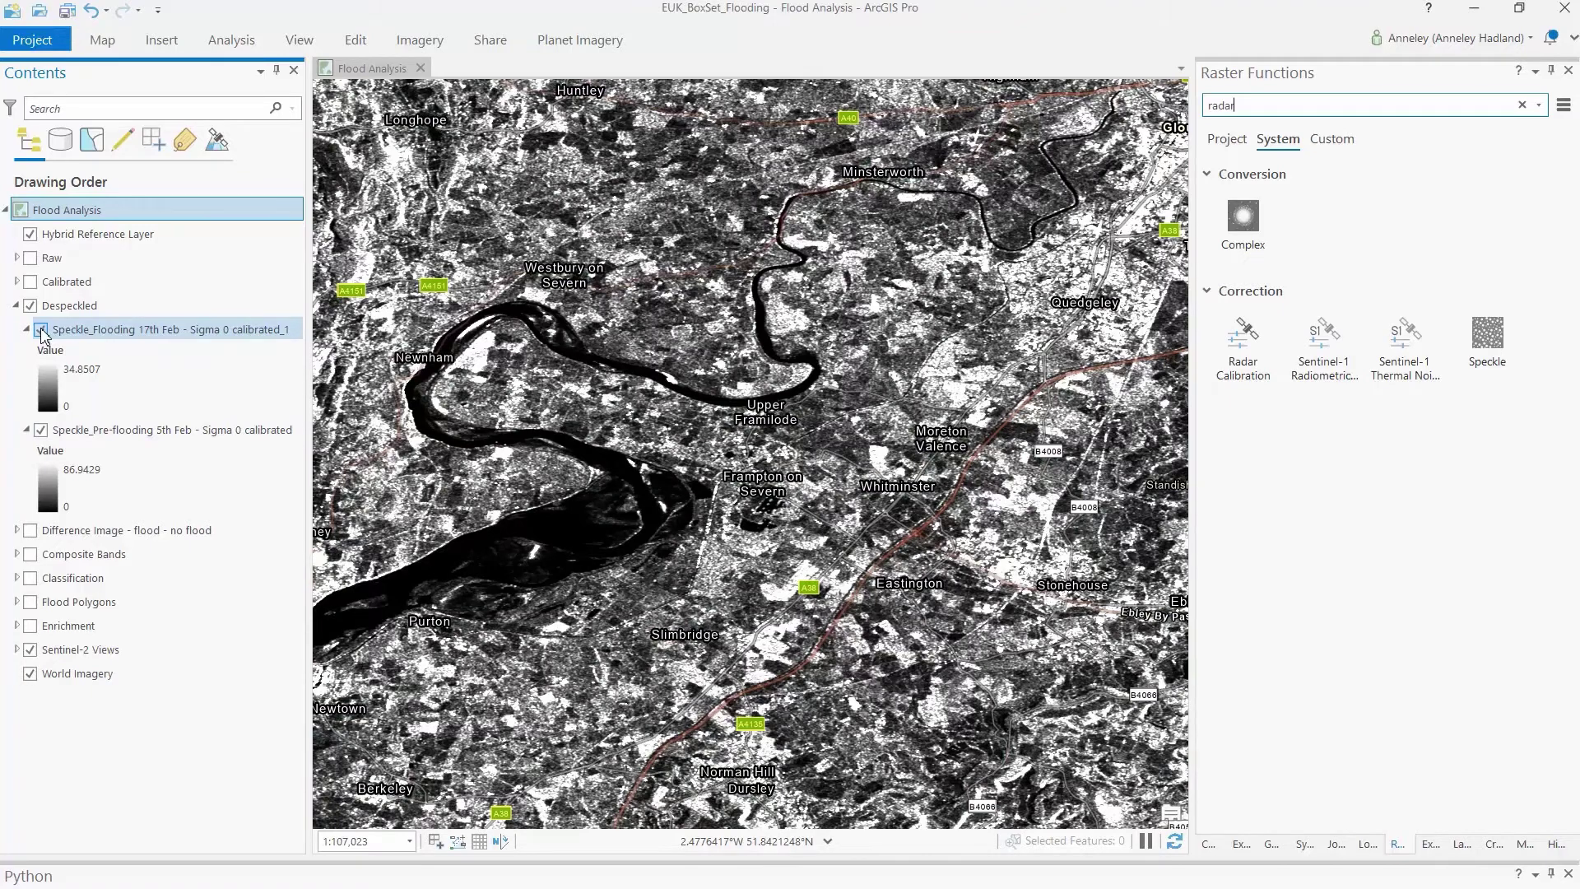
click(41, 431)
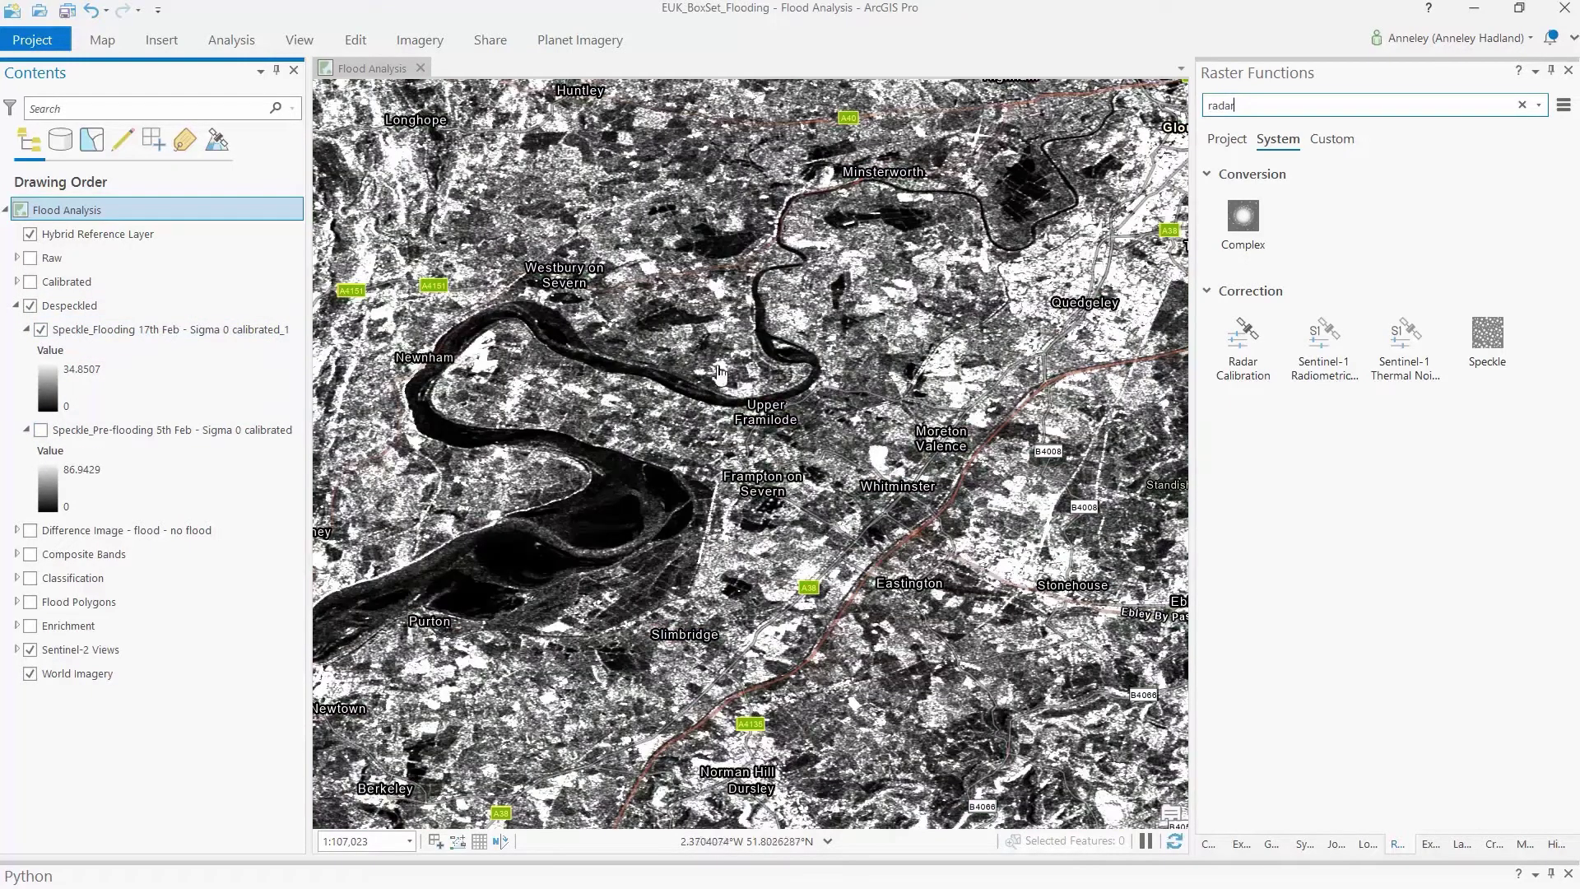
scroll(688, 388, up, 5)
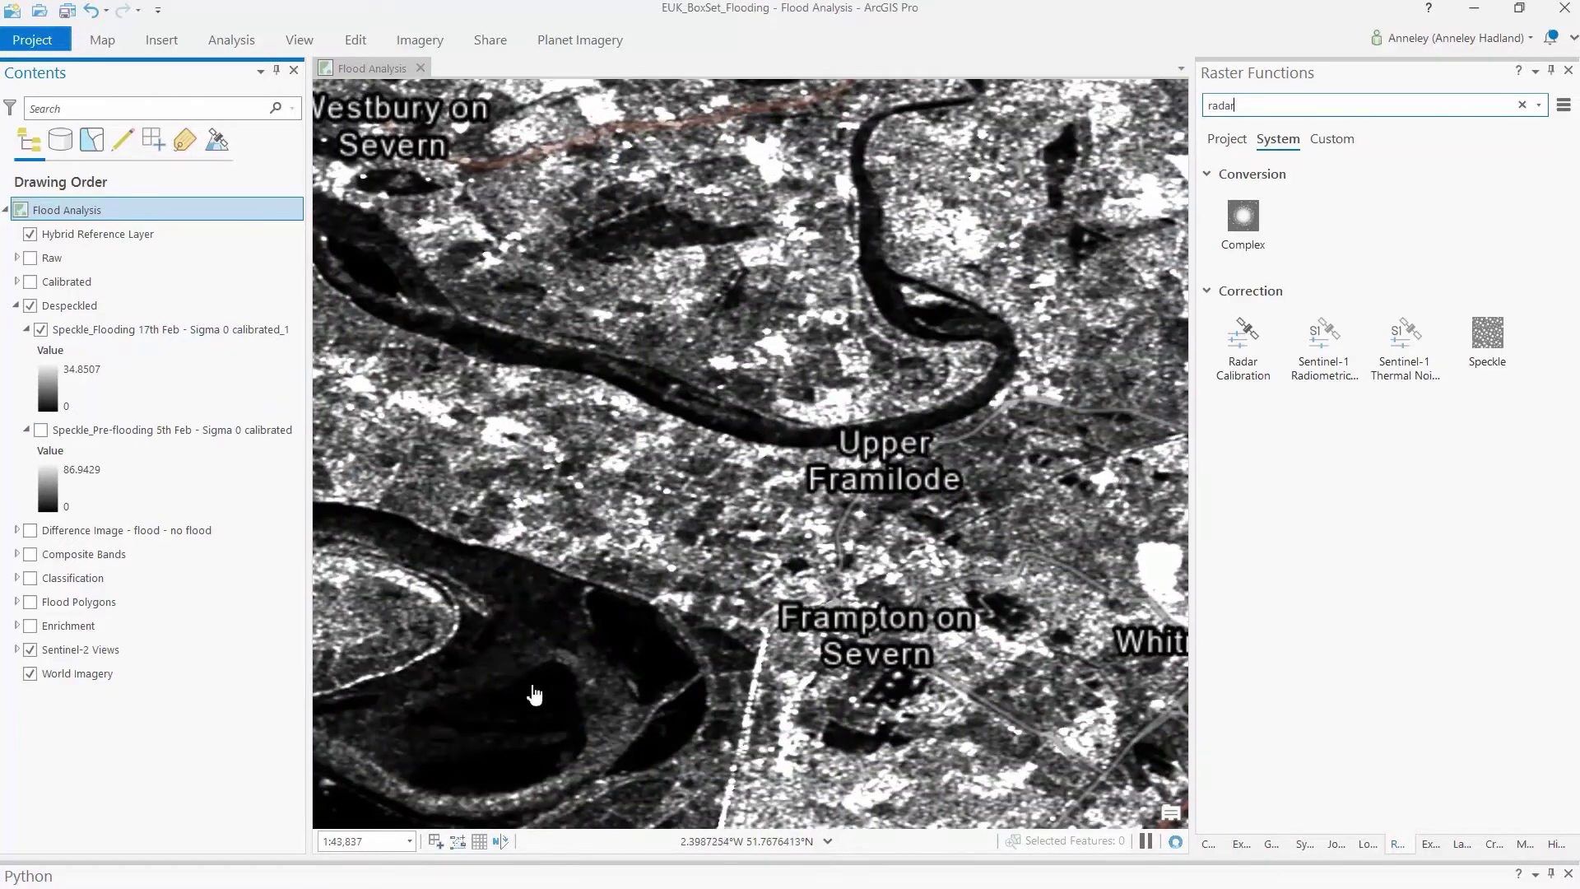
scroll(535, 696, up, 4)
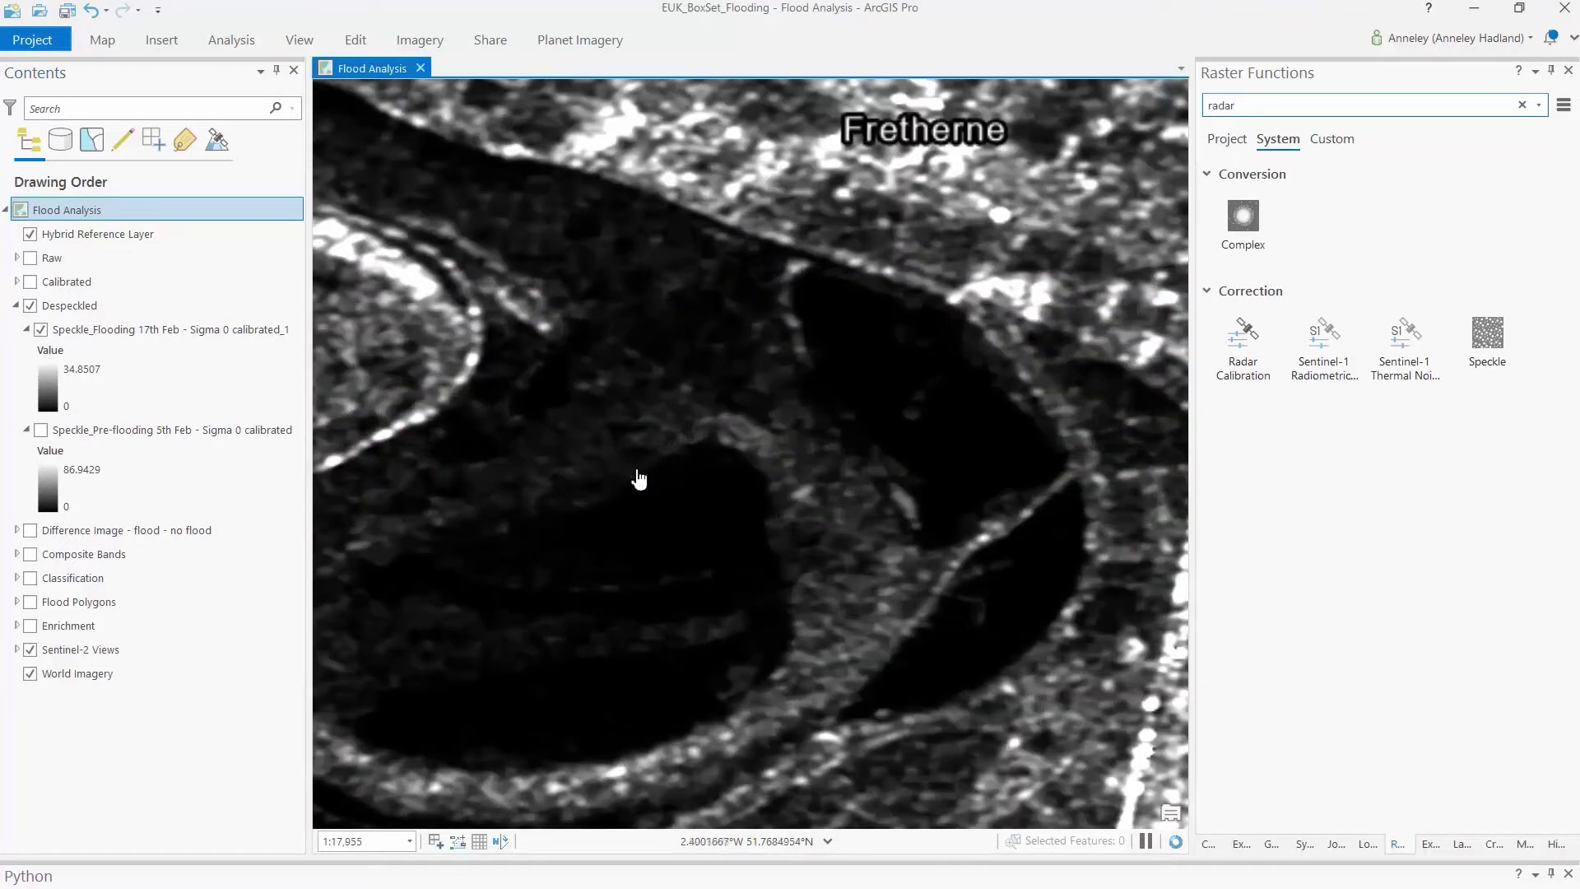
- Expand the Calibrated group and toggle Flooding 17th Feb off and on against the despeckled image
click(17, 281)
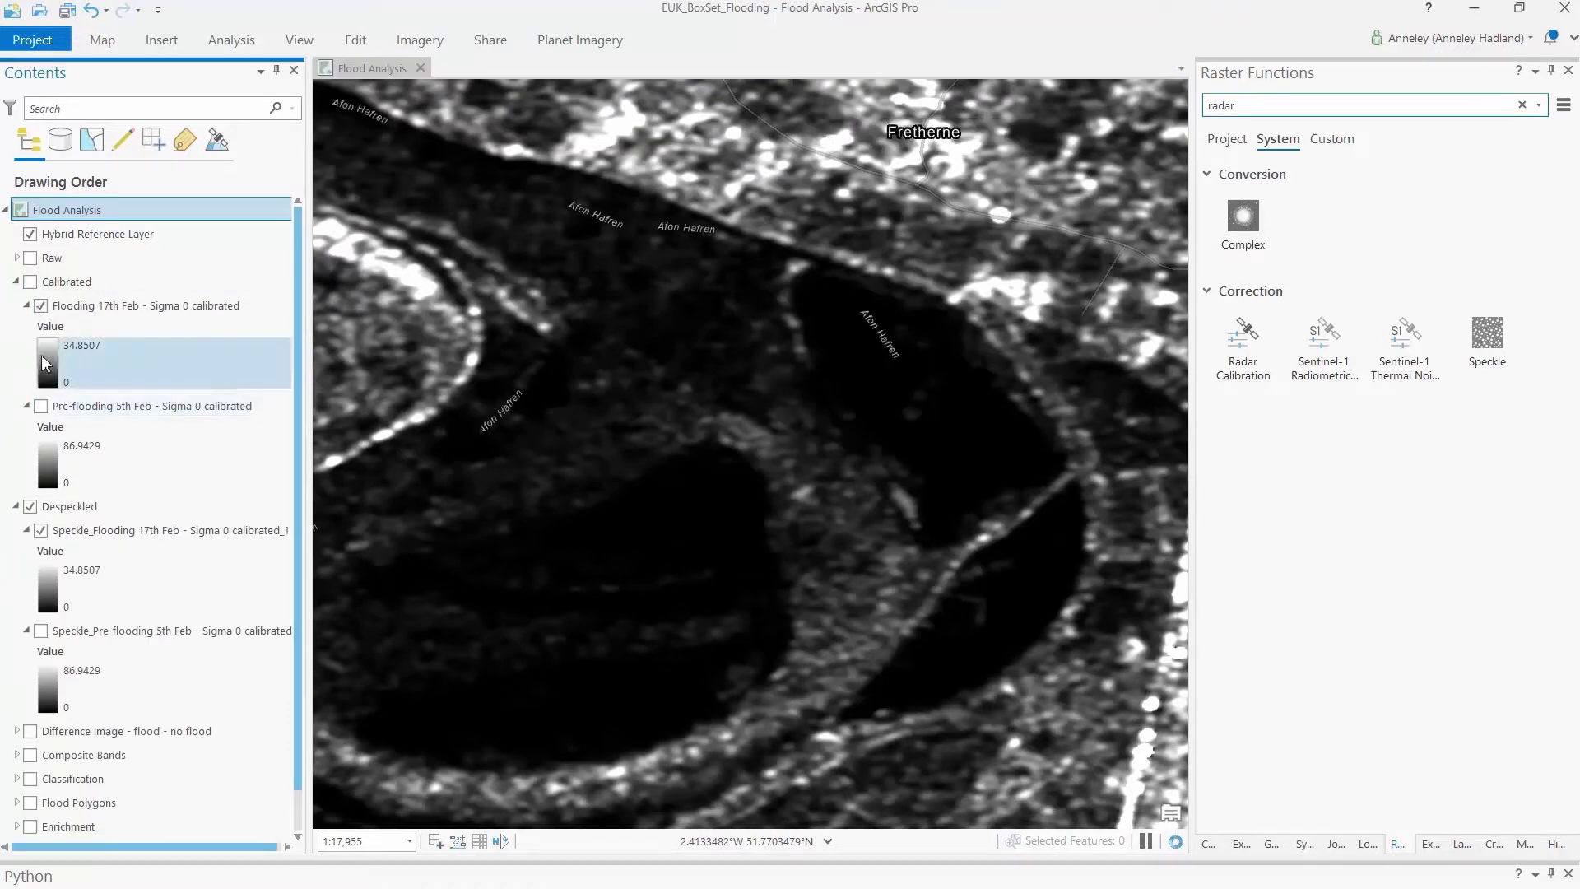
click(43, 306)
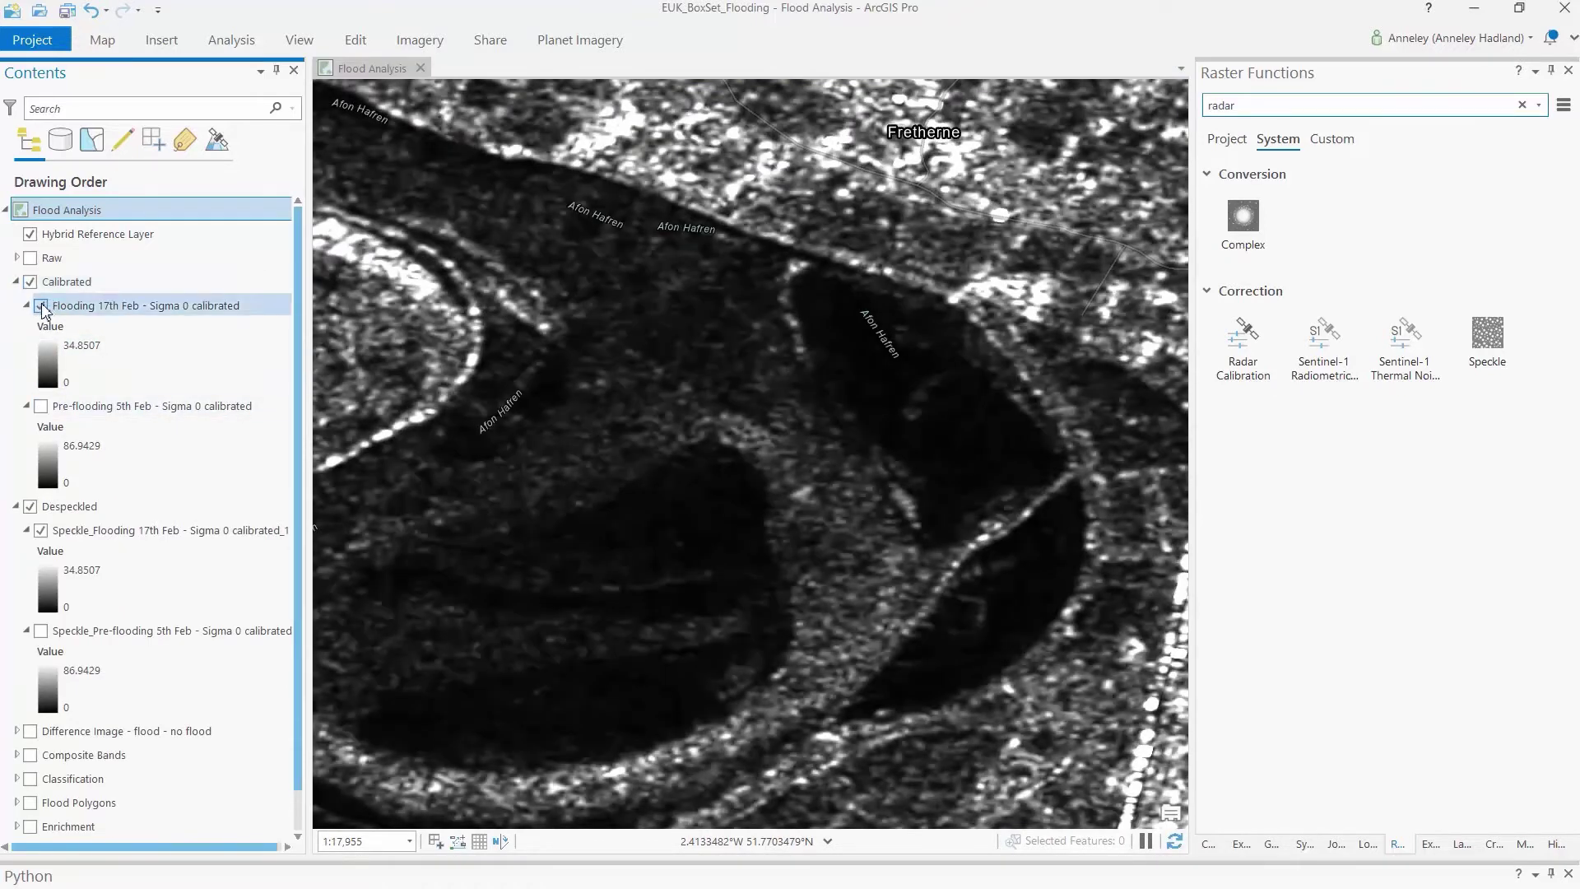
click(43, 306)
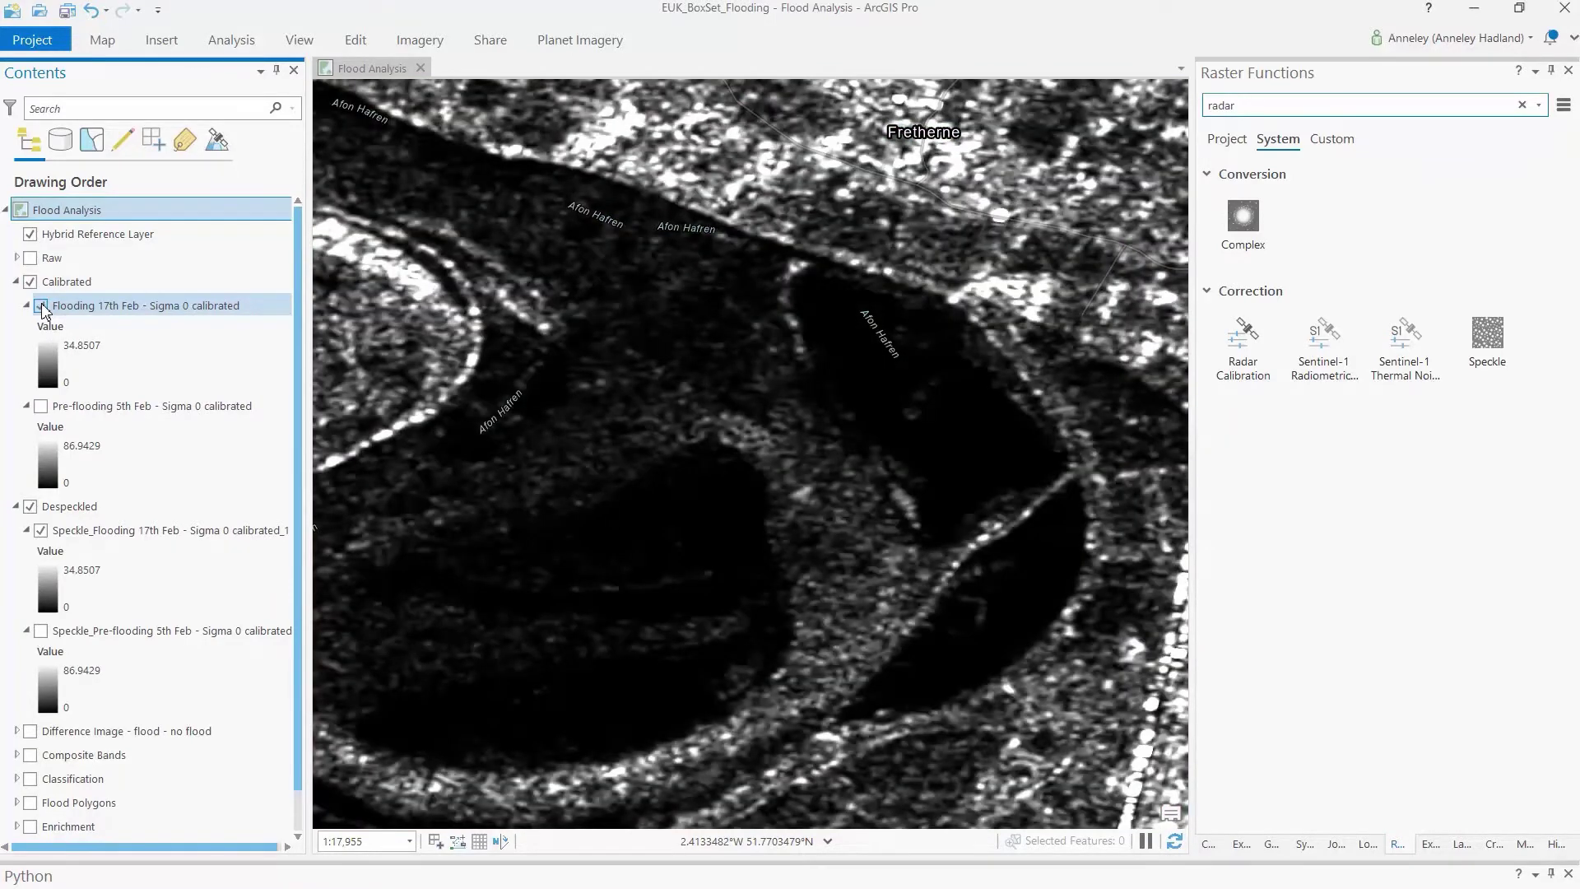
click(42, 306)
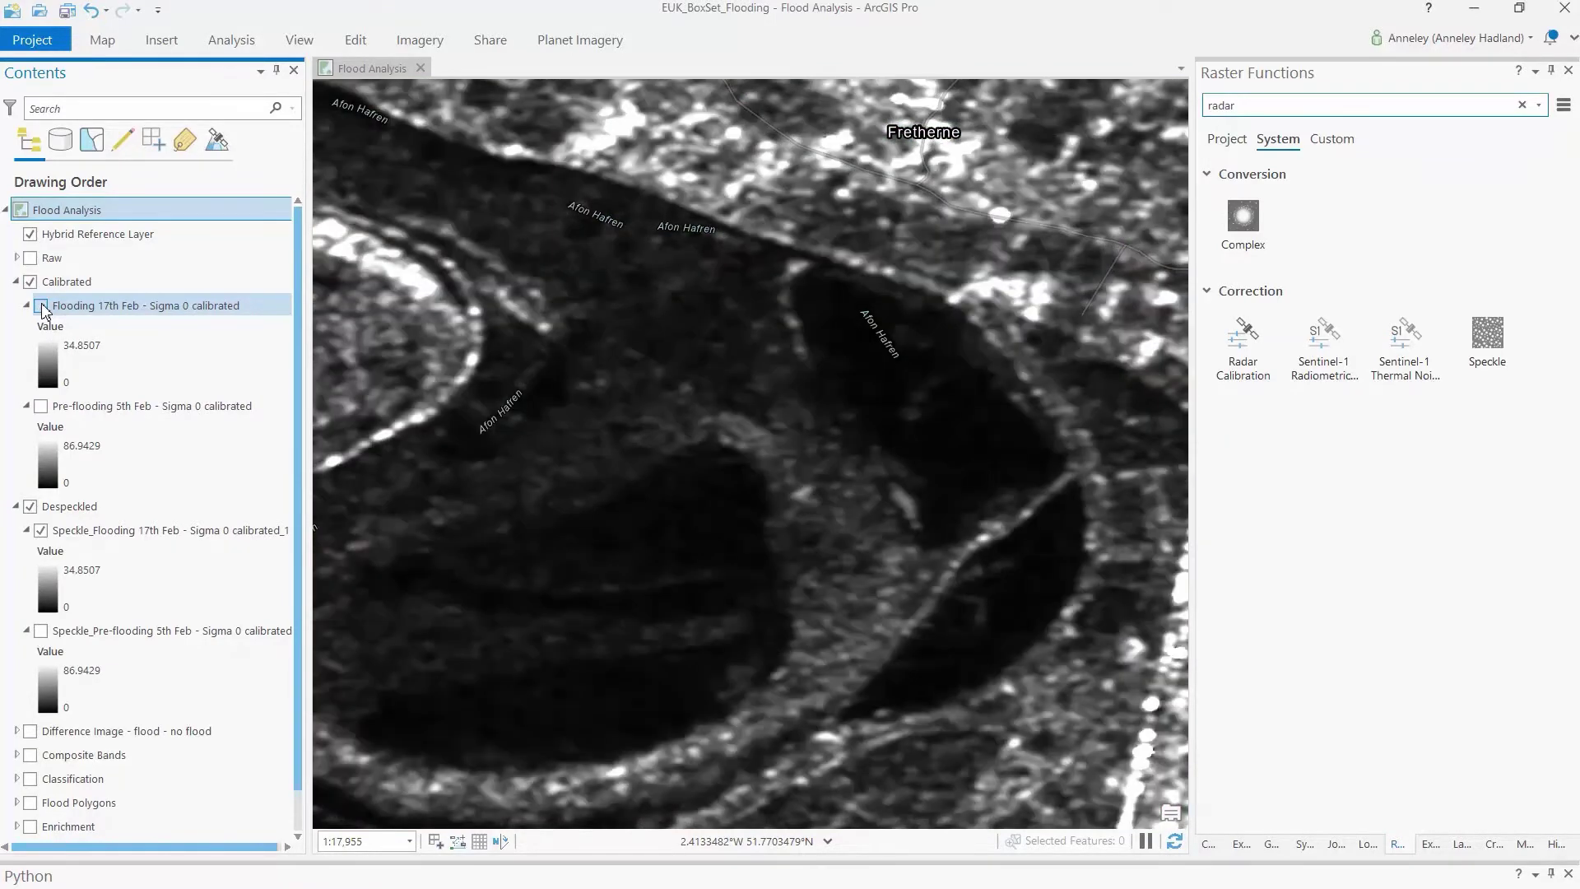
click(125, 307)
- Enable Swipe for Flooding 17th Feb and sweep it down the map to reveal the despeckled layer
click(688, 41)
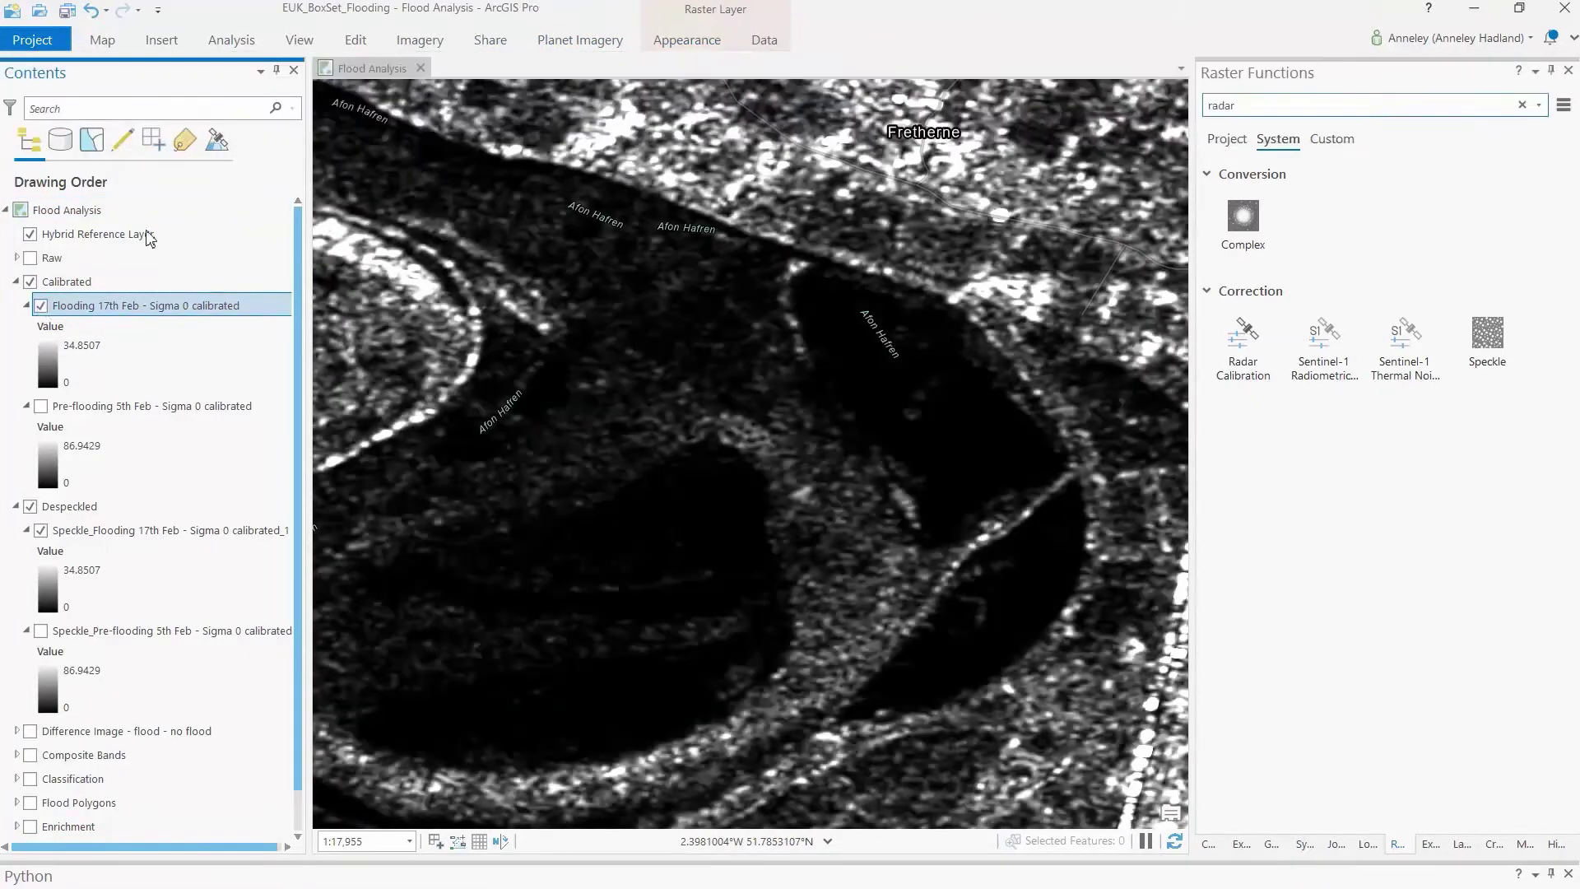
click(677, 40)
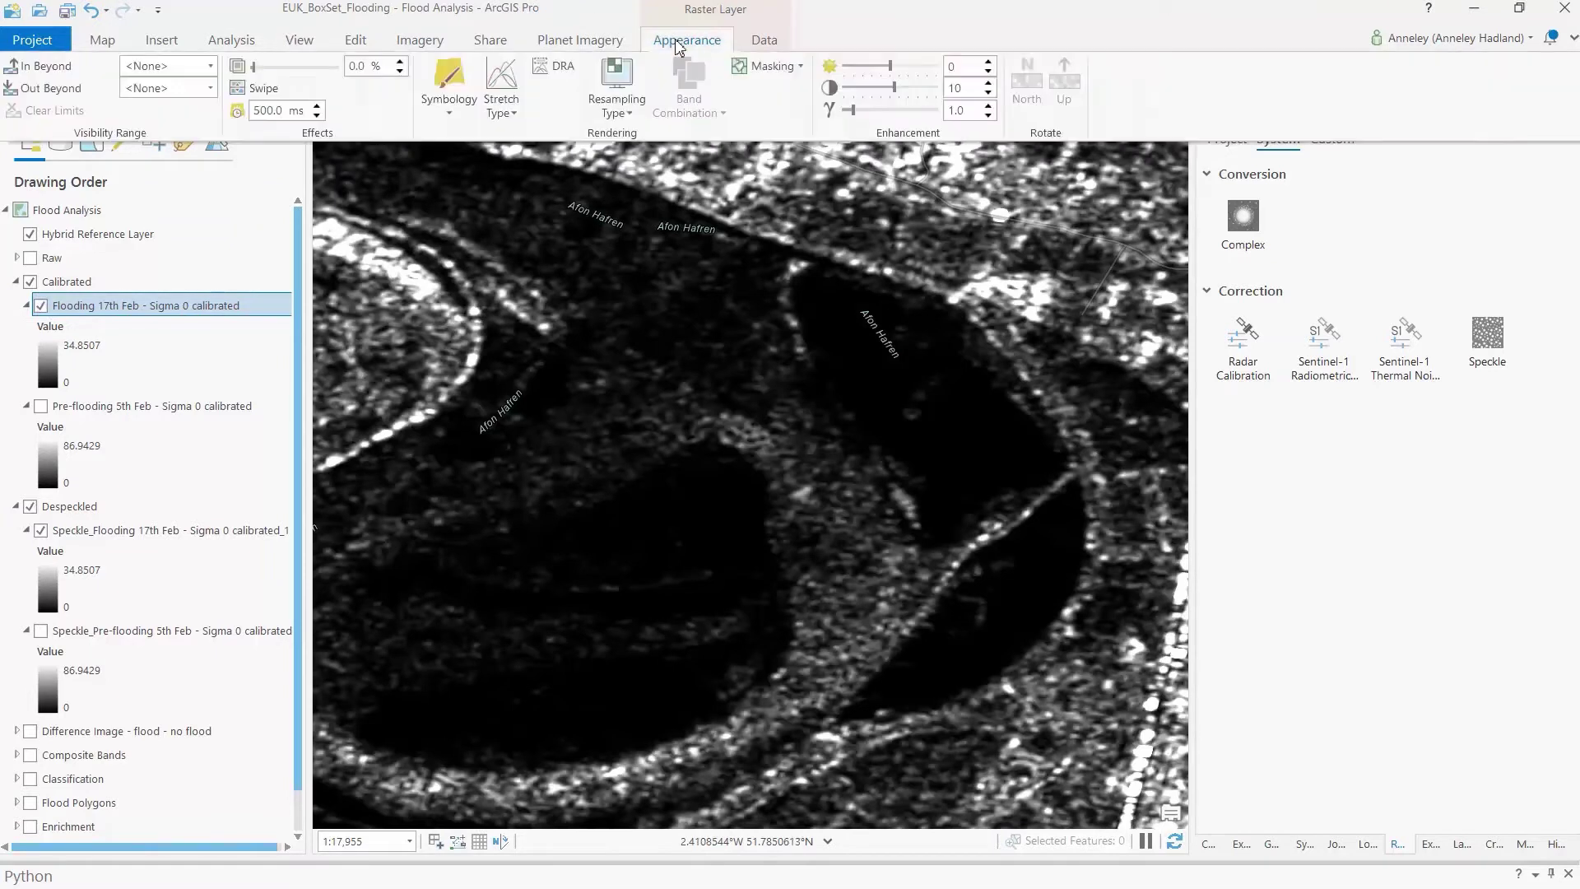
click(253, 89)
click(735, 365)
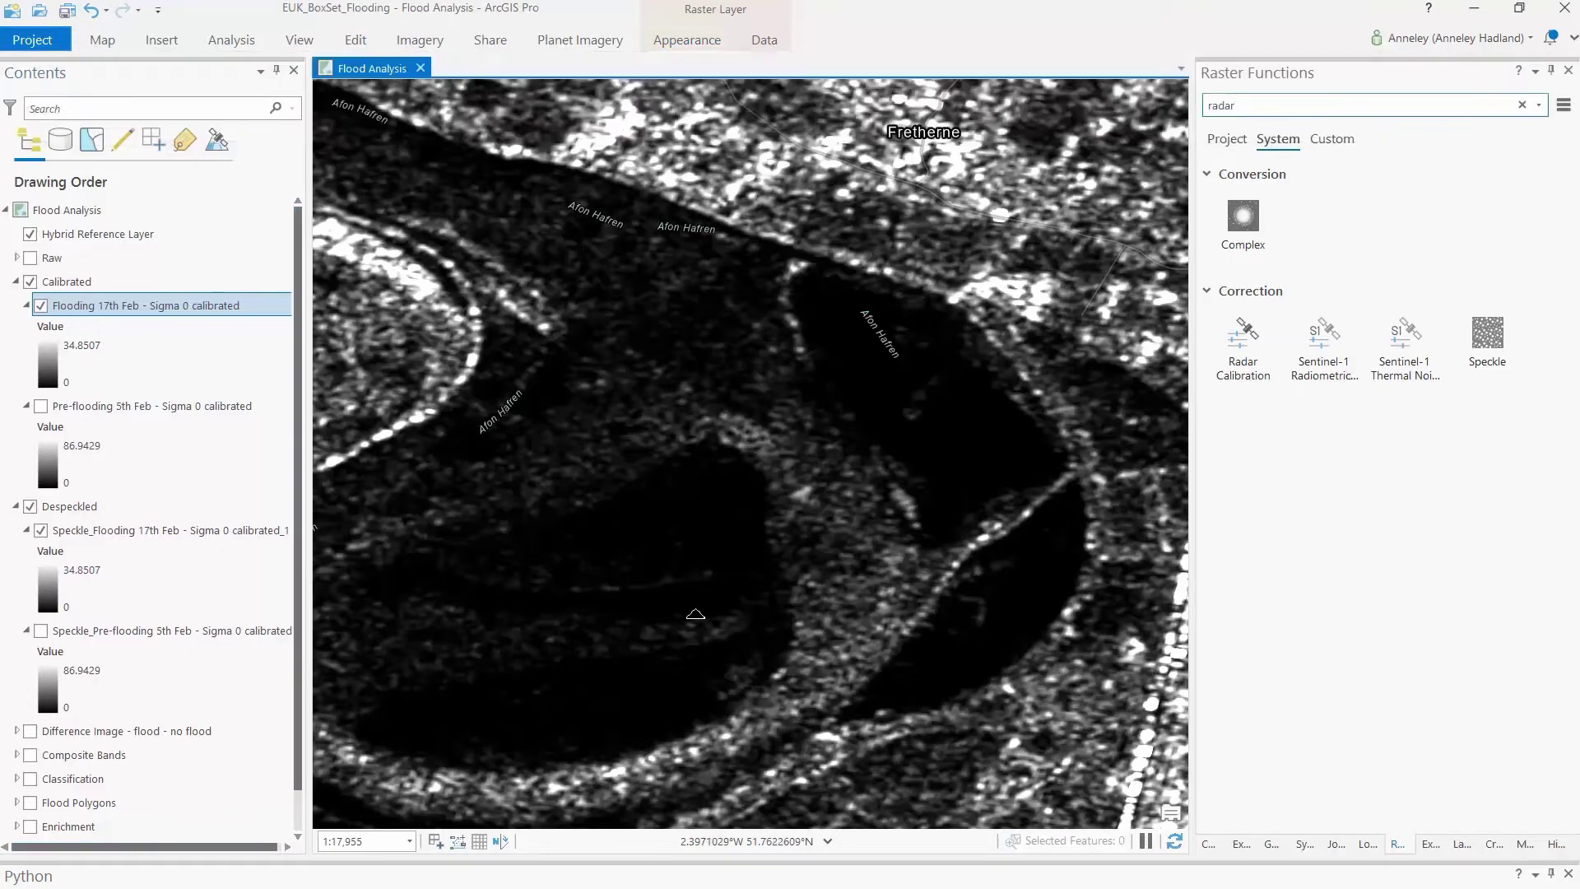
drag(679, 248, 701, 270)
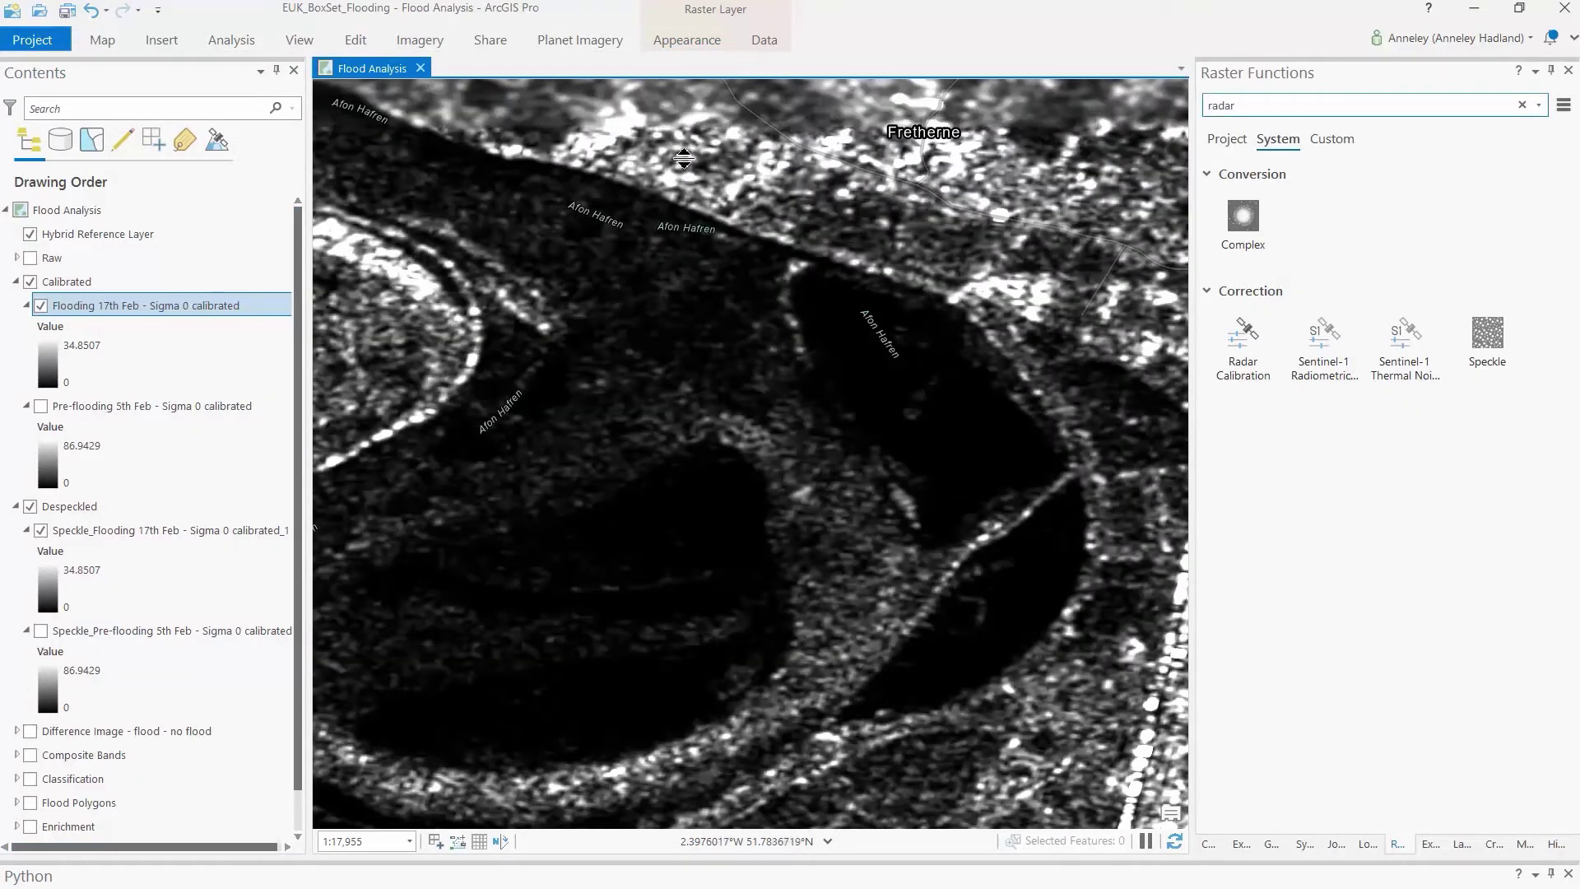
mouse_move(701, 269)
mouse_down()
mouse_move(655, 813)
mouse_move(630, 124)
mouse_move(671, 765)
mouse_up()
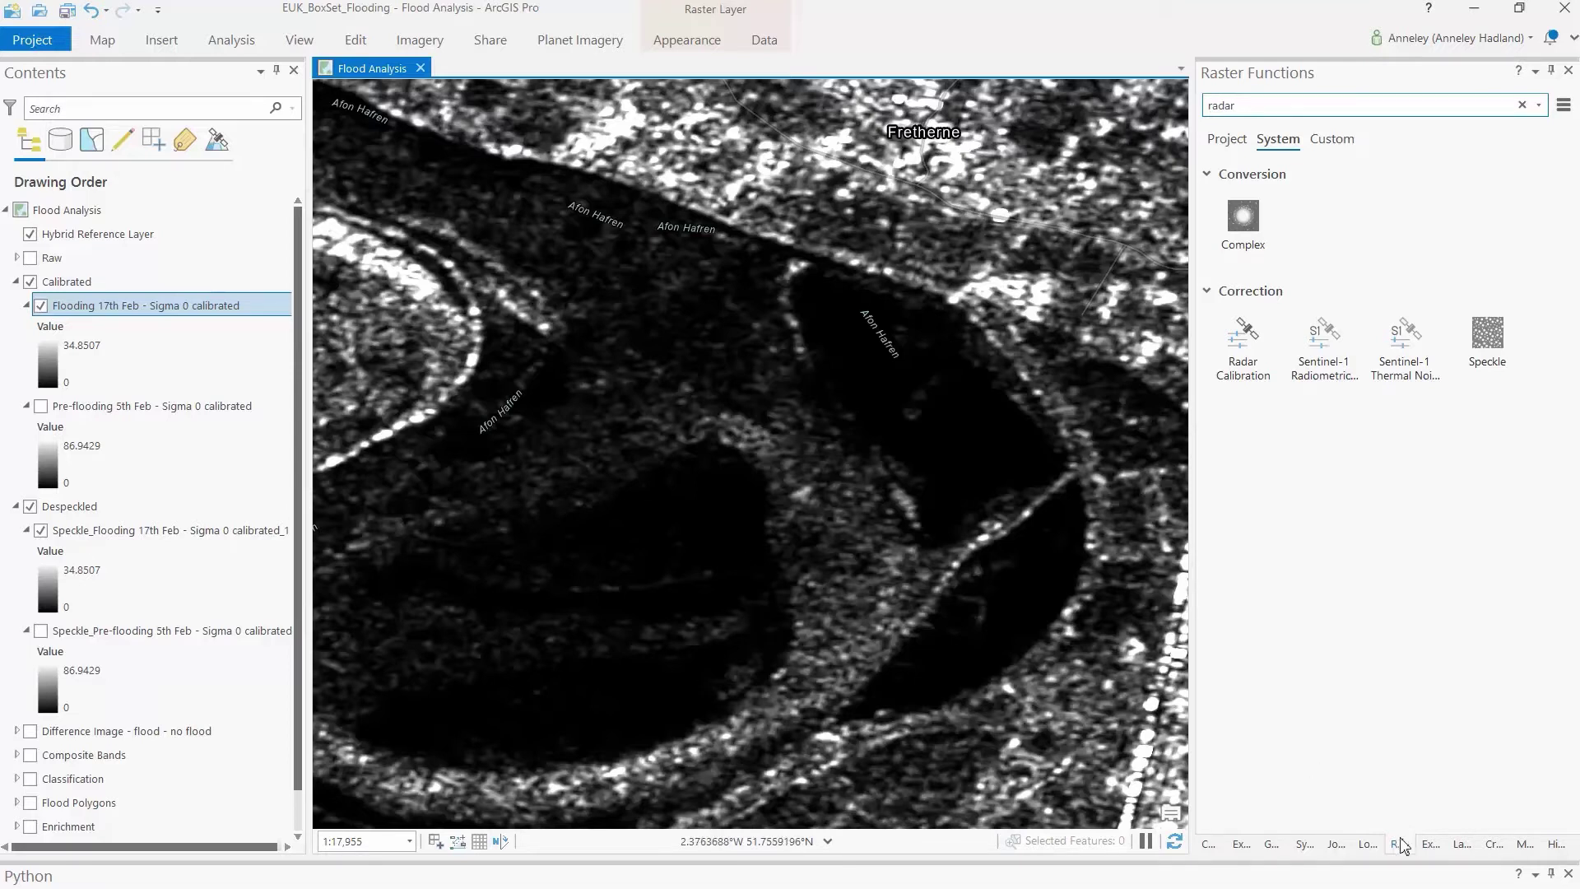
- Create a Minus layer: despeckled 17th Feb flooding image minus despeckled 5th Feb pre-flooding image
drag(1246, 103, 1203, 104)
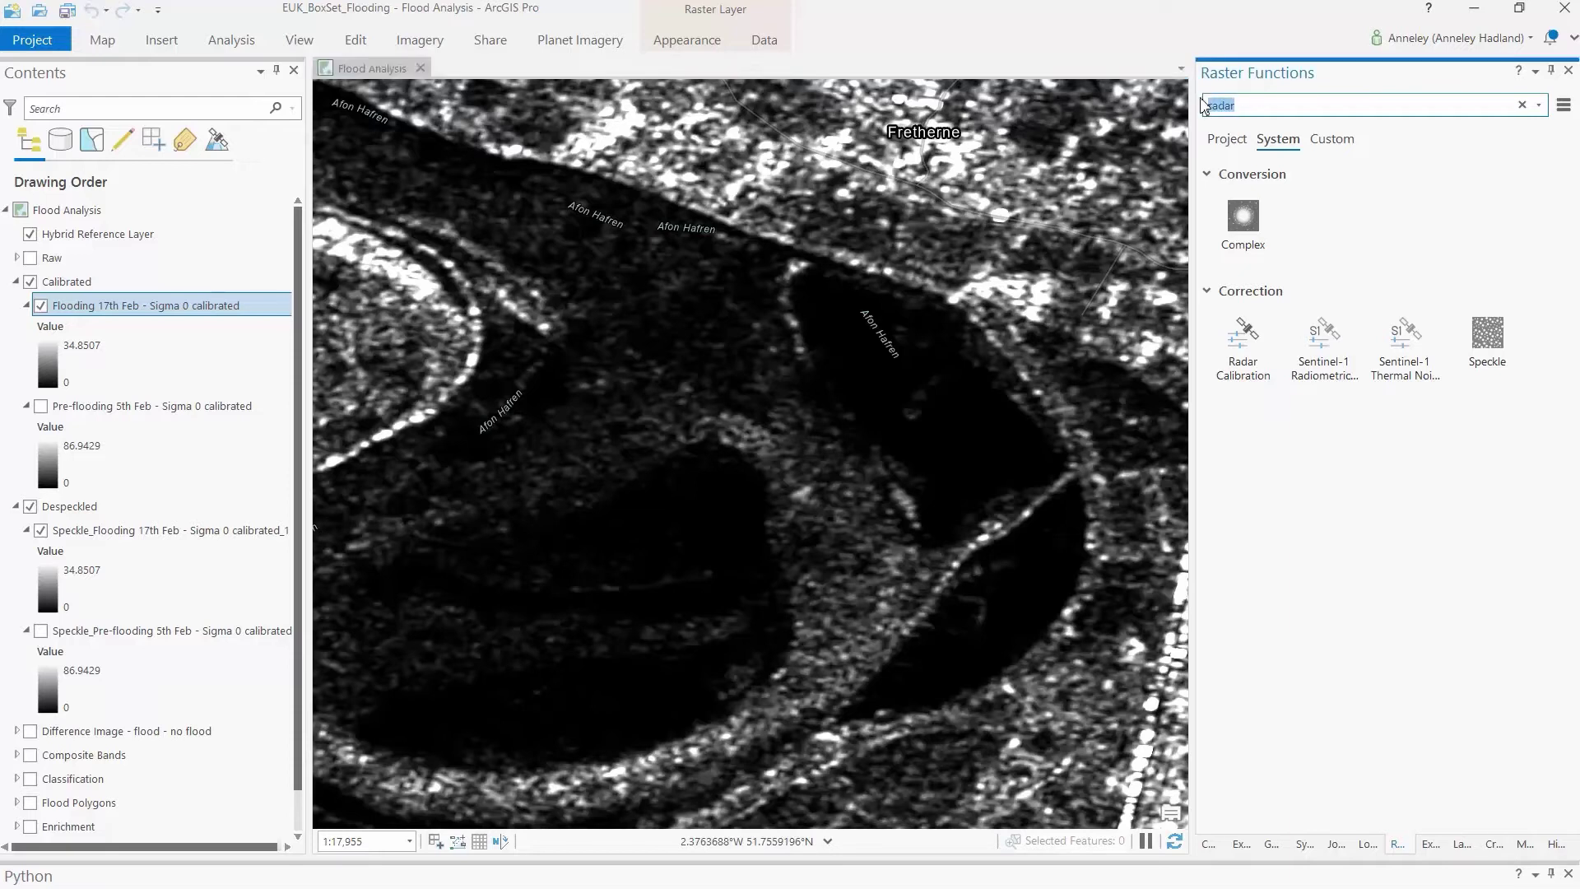
text(minus)
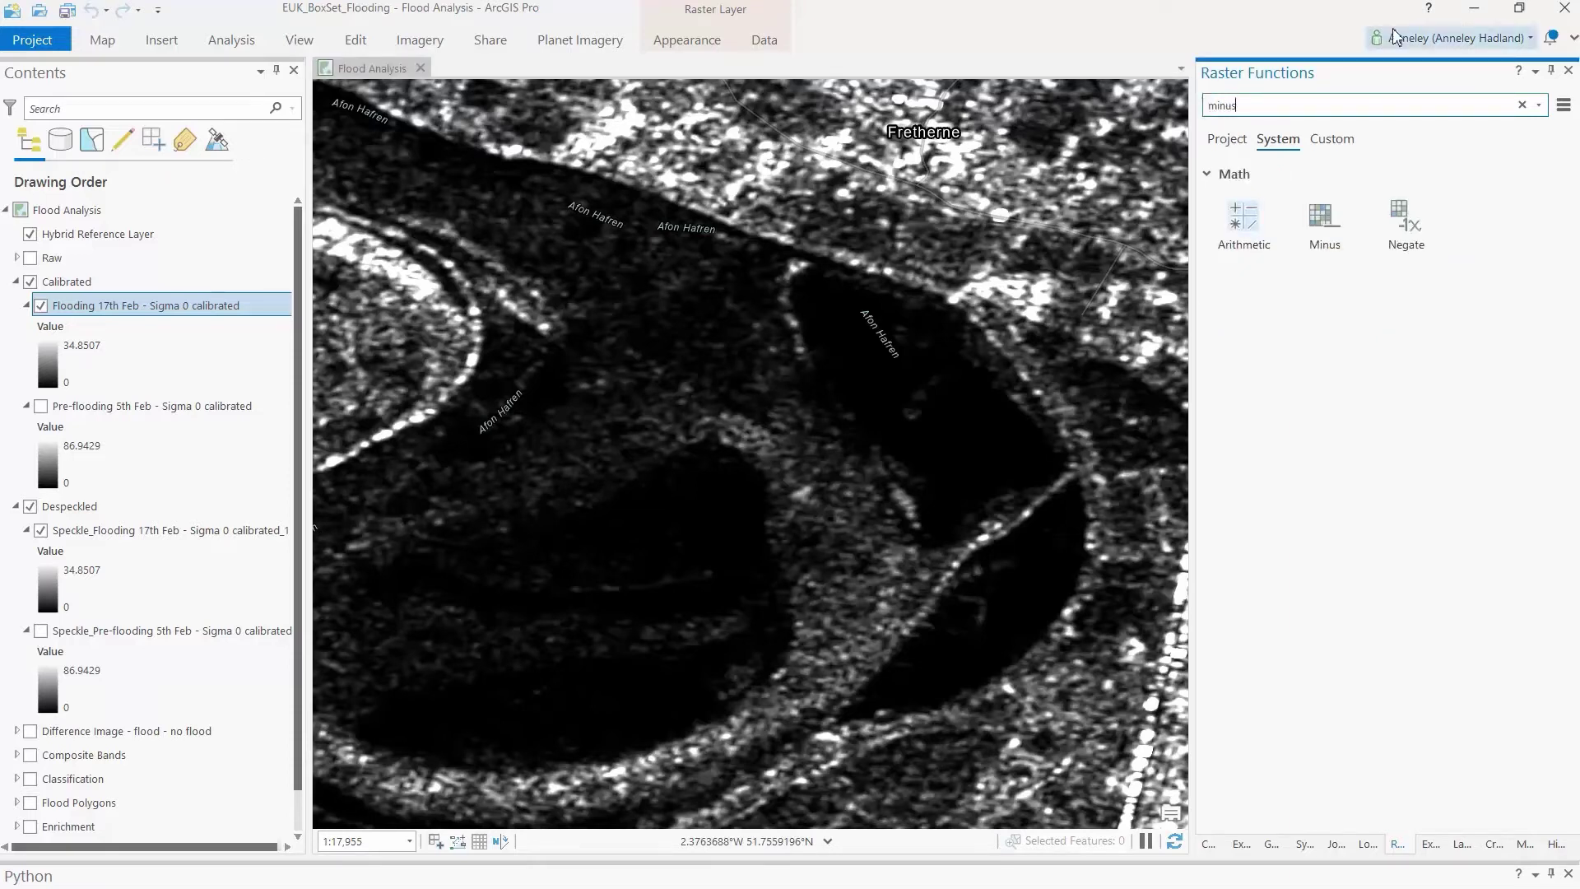
click(1320, 231)
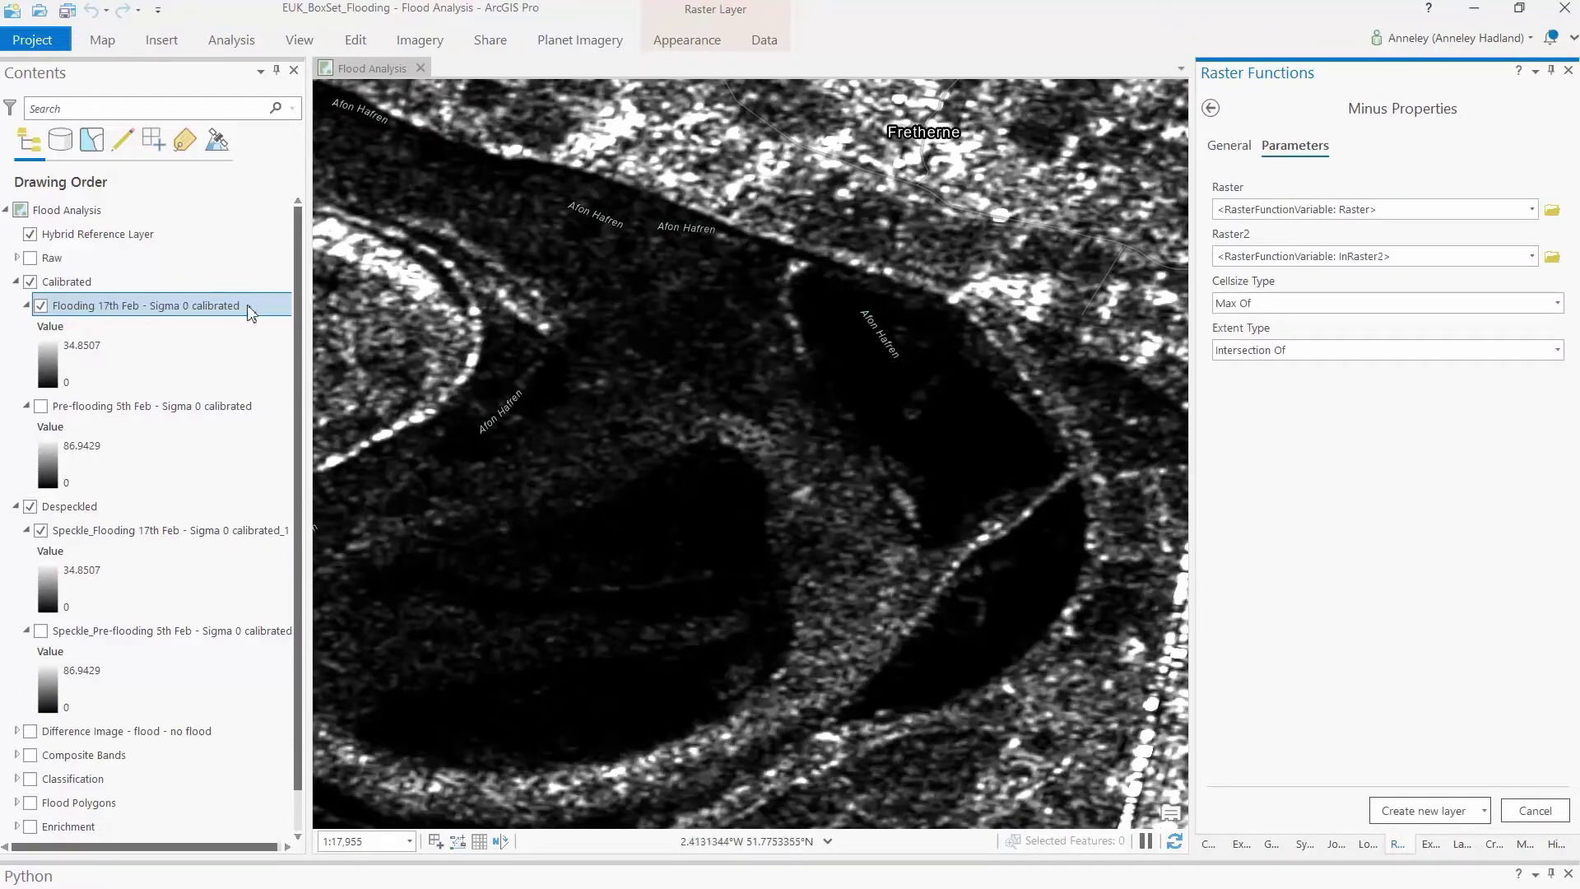
click(1530, 213)
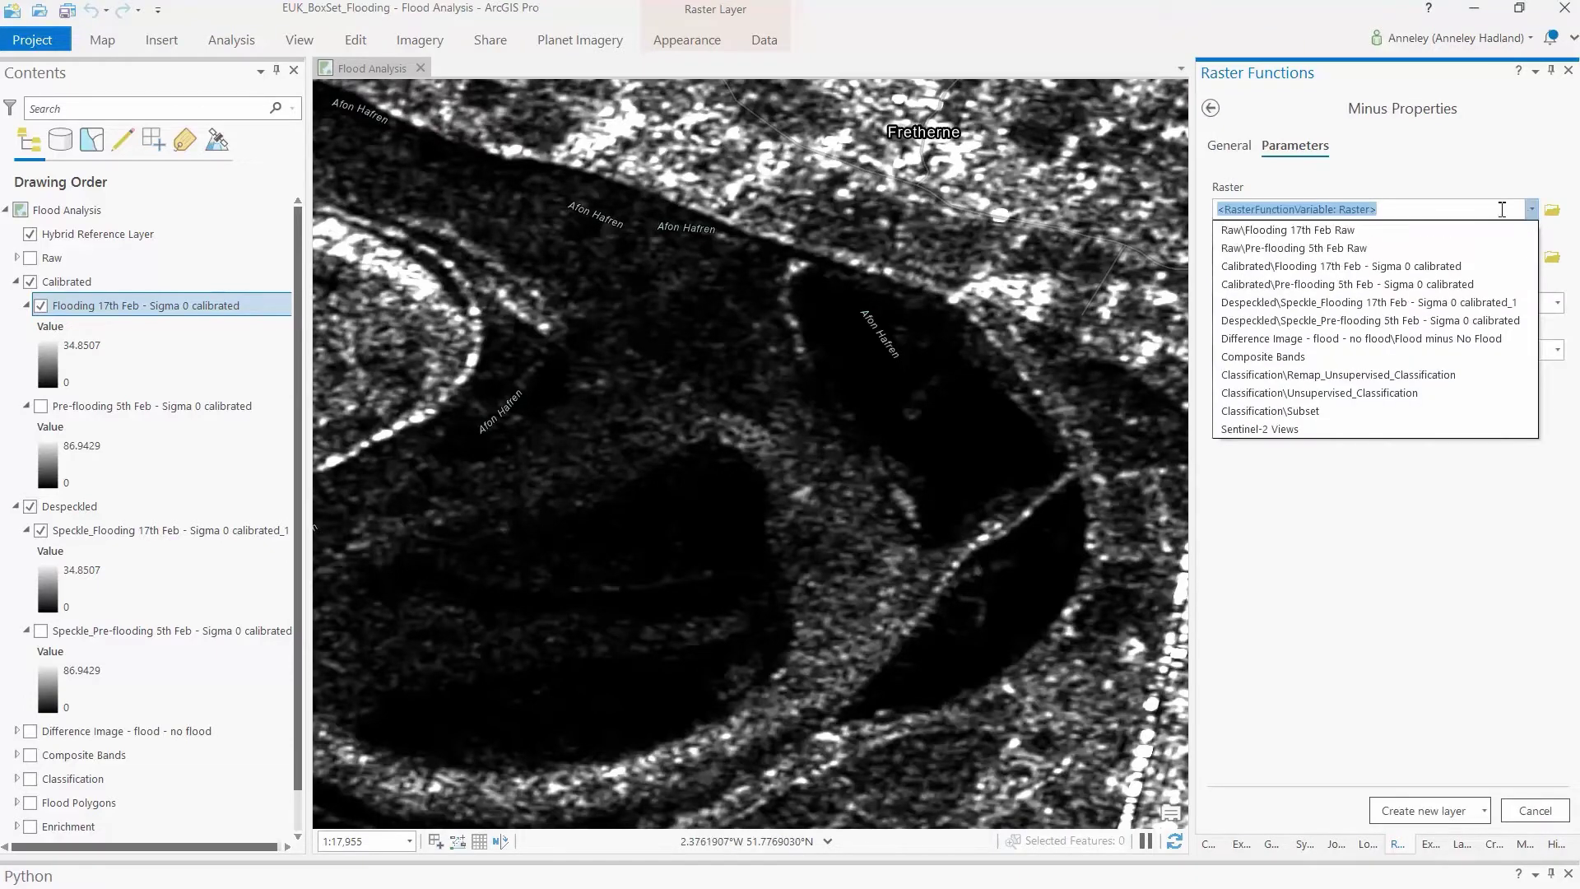
click(1411, 303)
click(1531, 255)
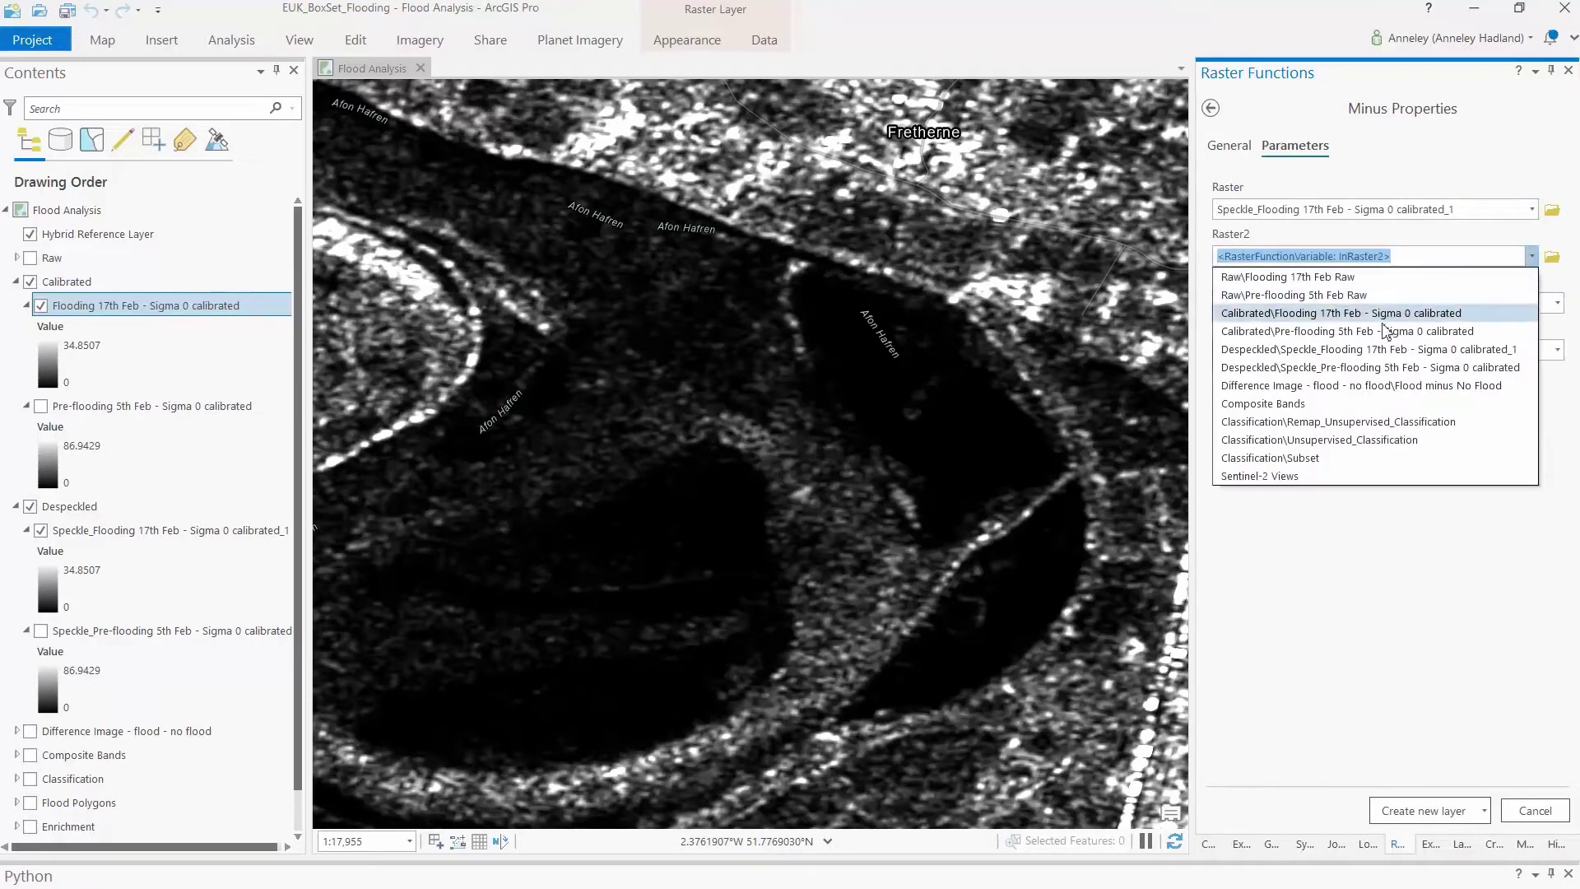
click(1365, 368)
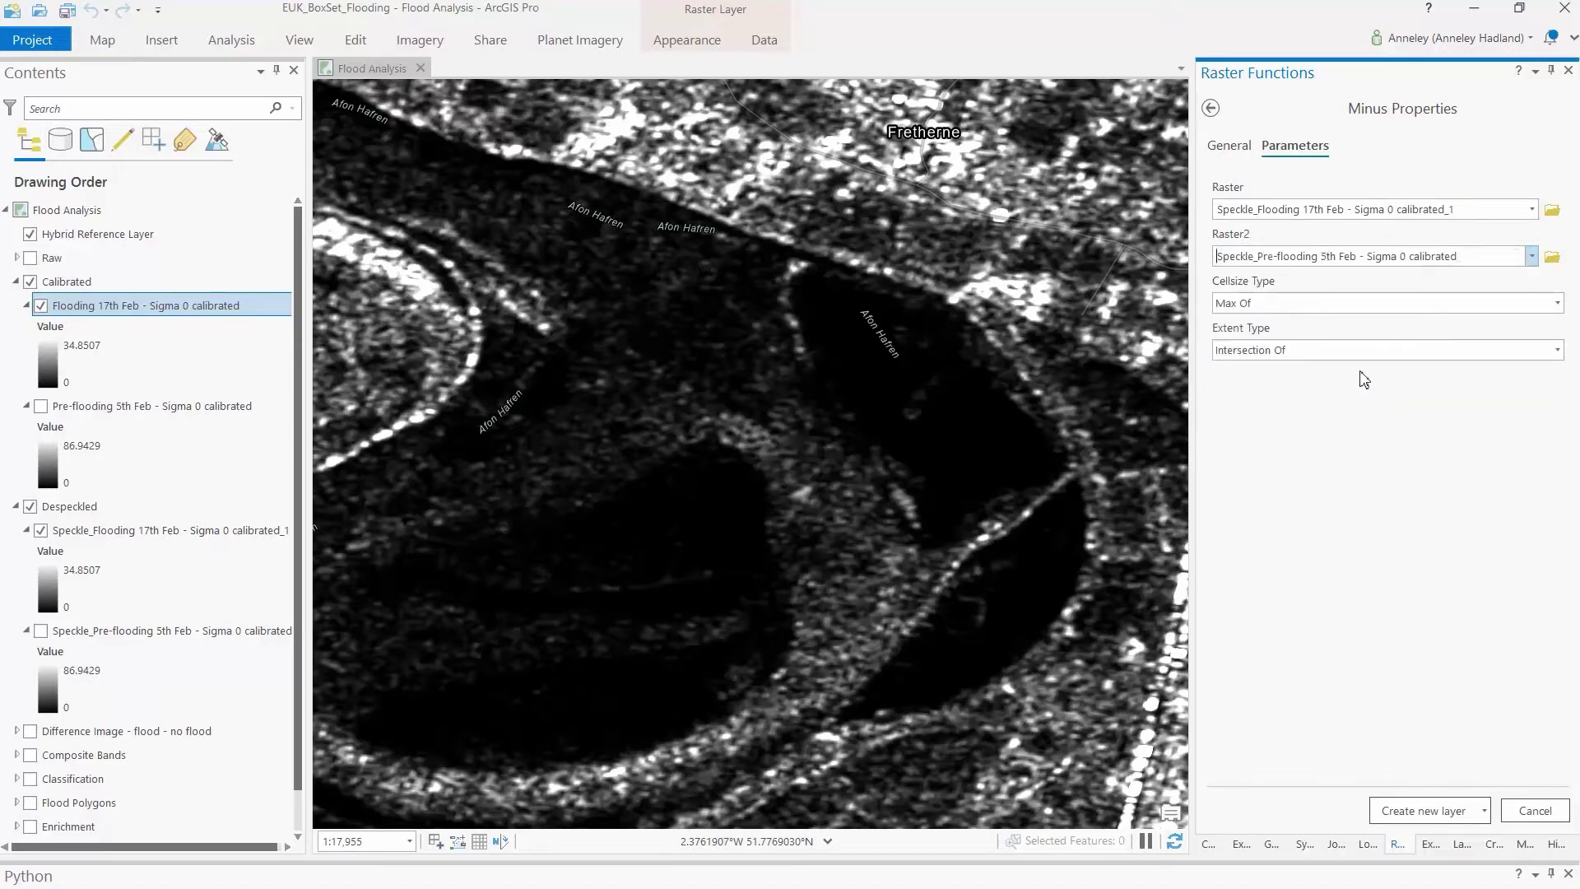
click(1424, 809)
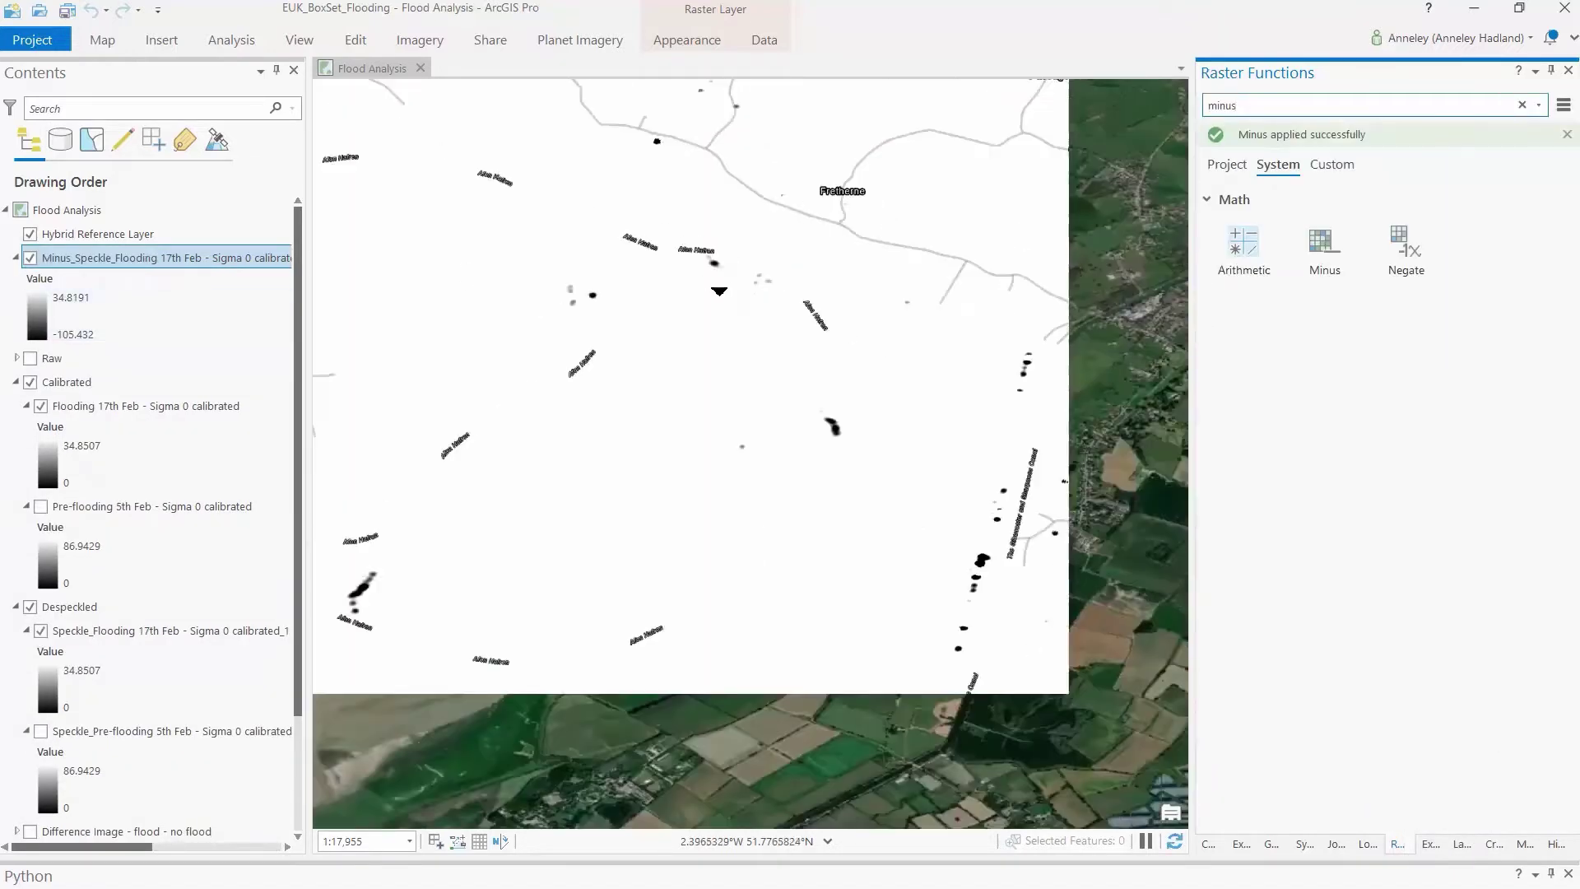
scroll(794, 380, down, 2)
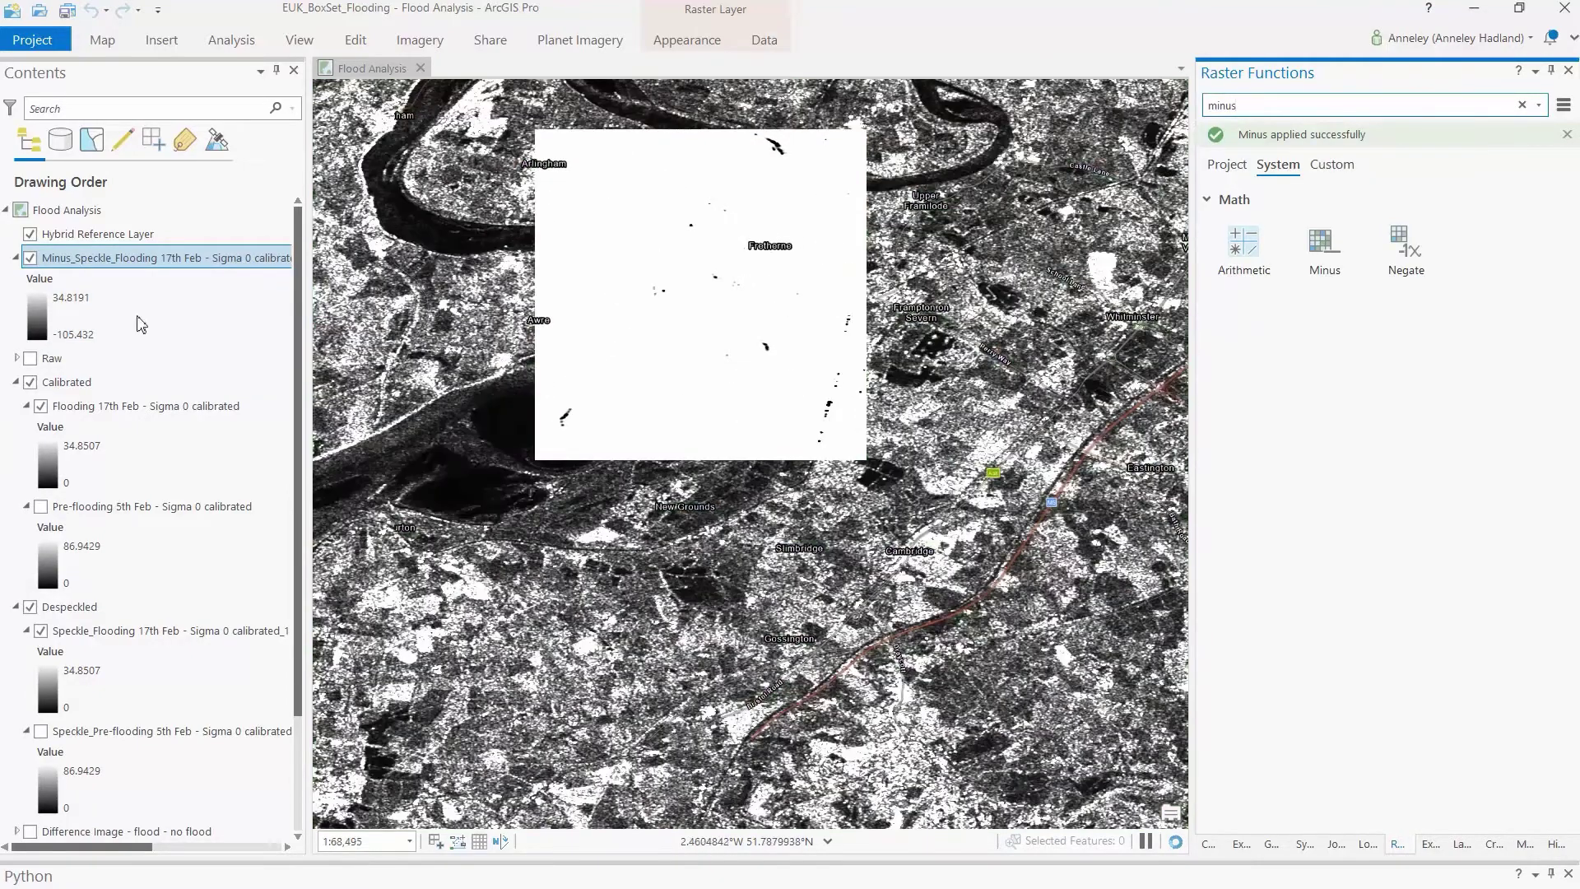
- Hide and remove the new Minus subtraction layer from the map
click(30, 258)
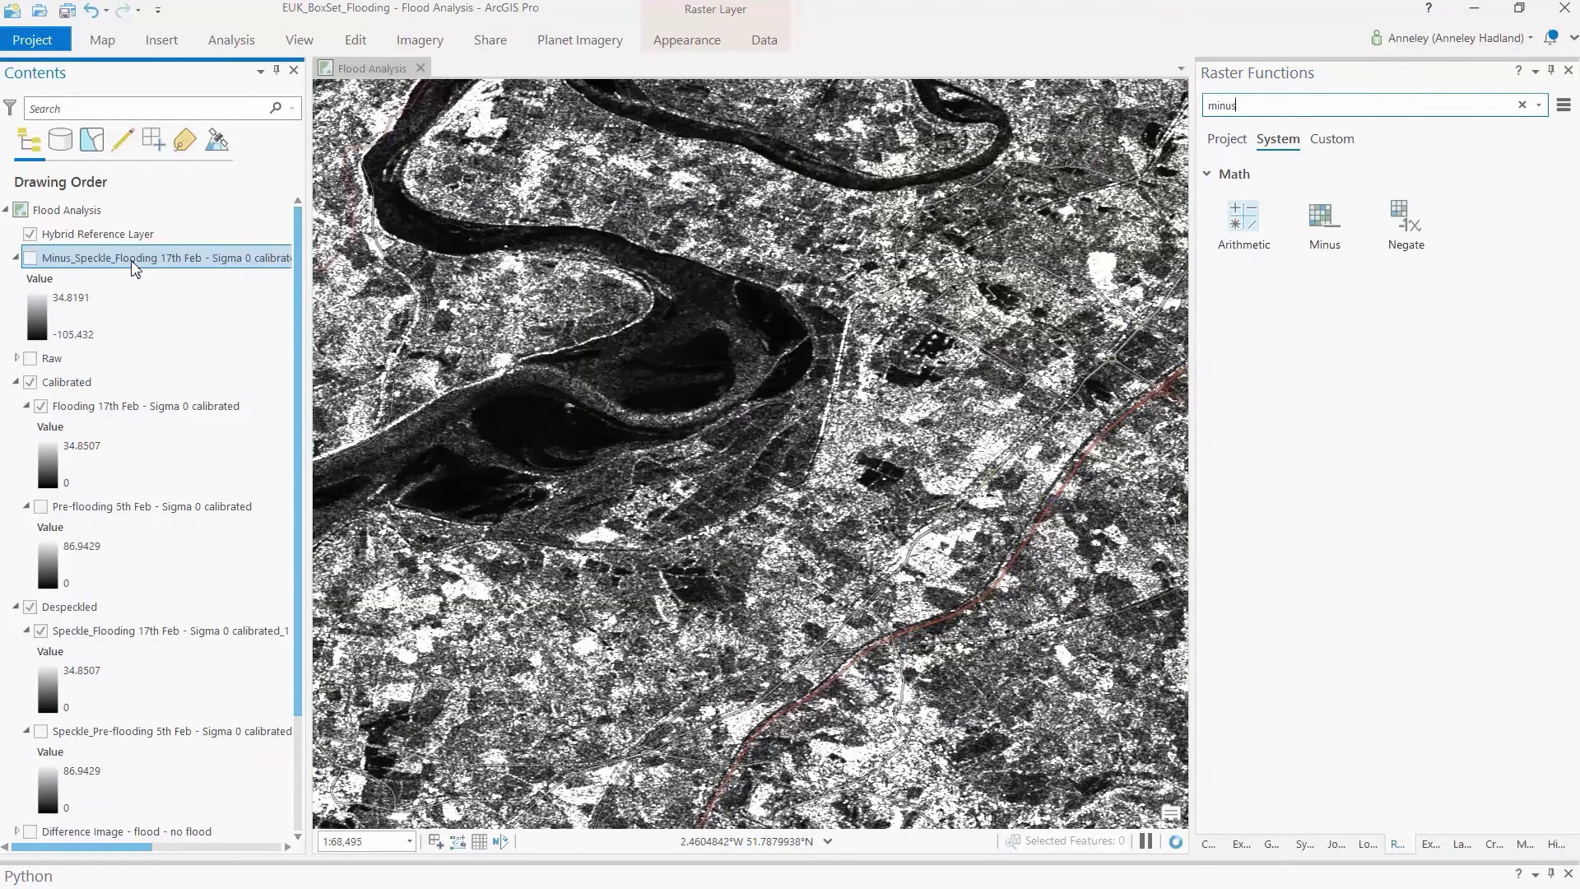
right_click(131, 259)
click(186, 298)
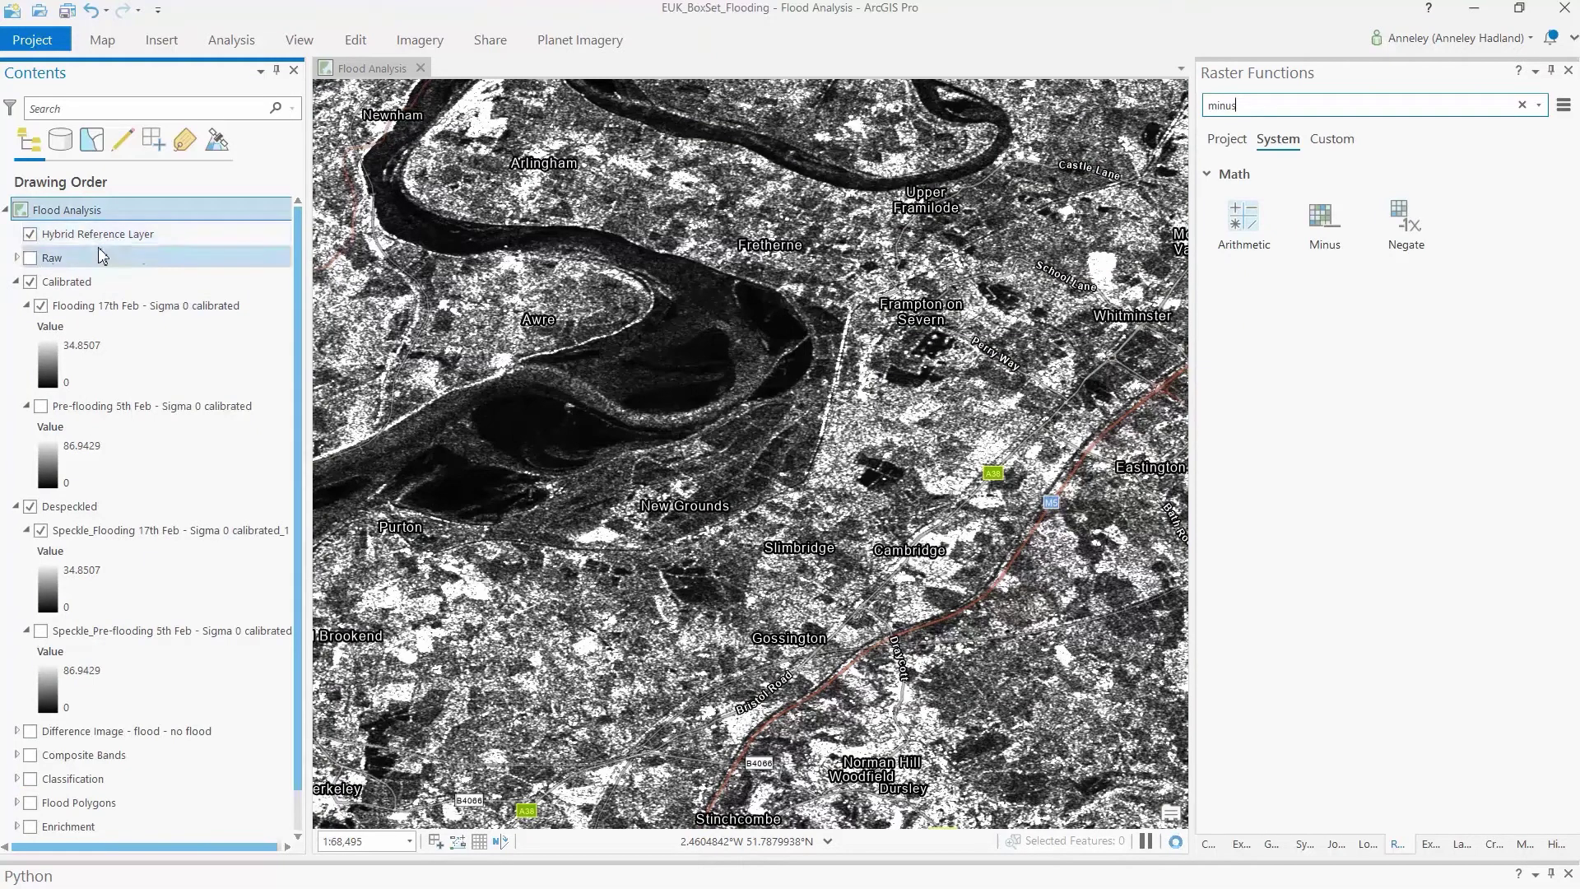
- Hide the Calibrated and Despeckled groups, show 'Flood minus No Flood', and pan past Gloucester
click(17, 282)
click(29, 282)
click(17, 329)
click(79, 353)
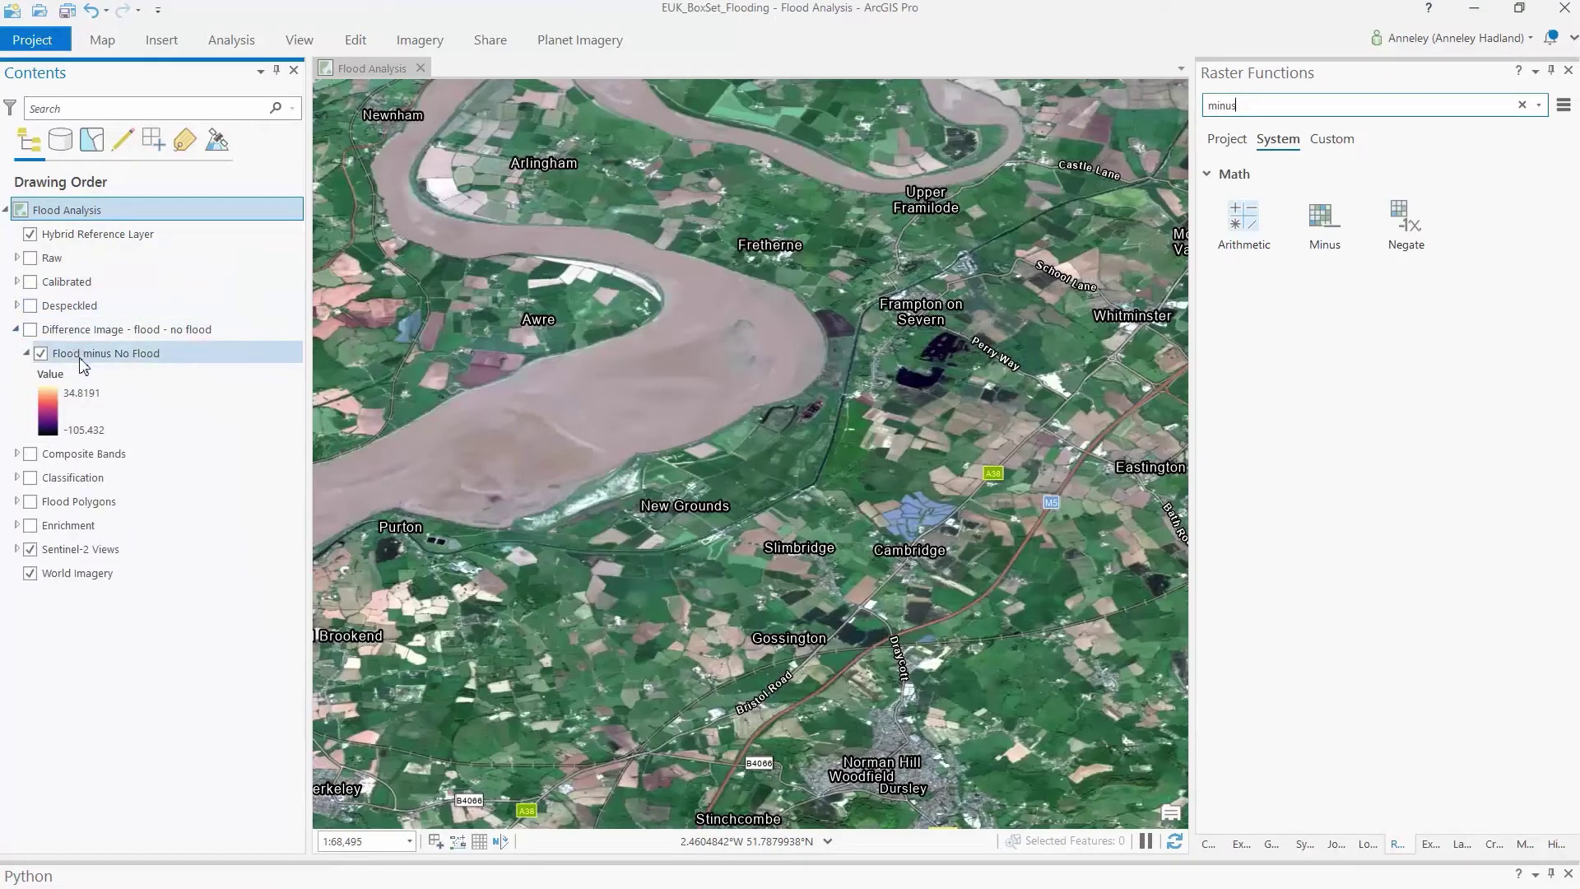
click(50, 330)
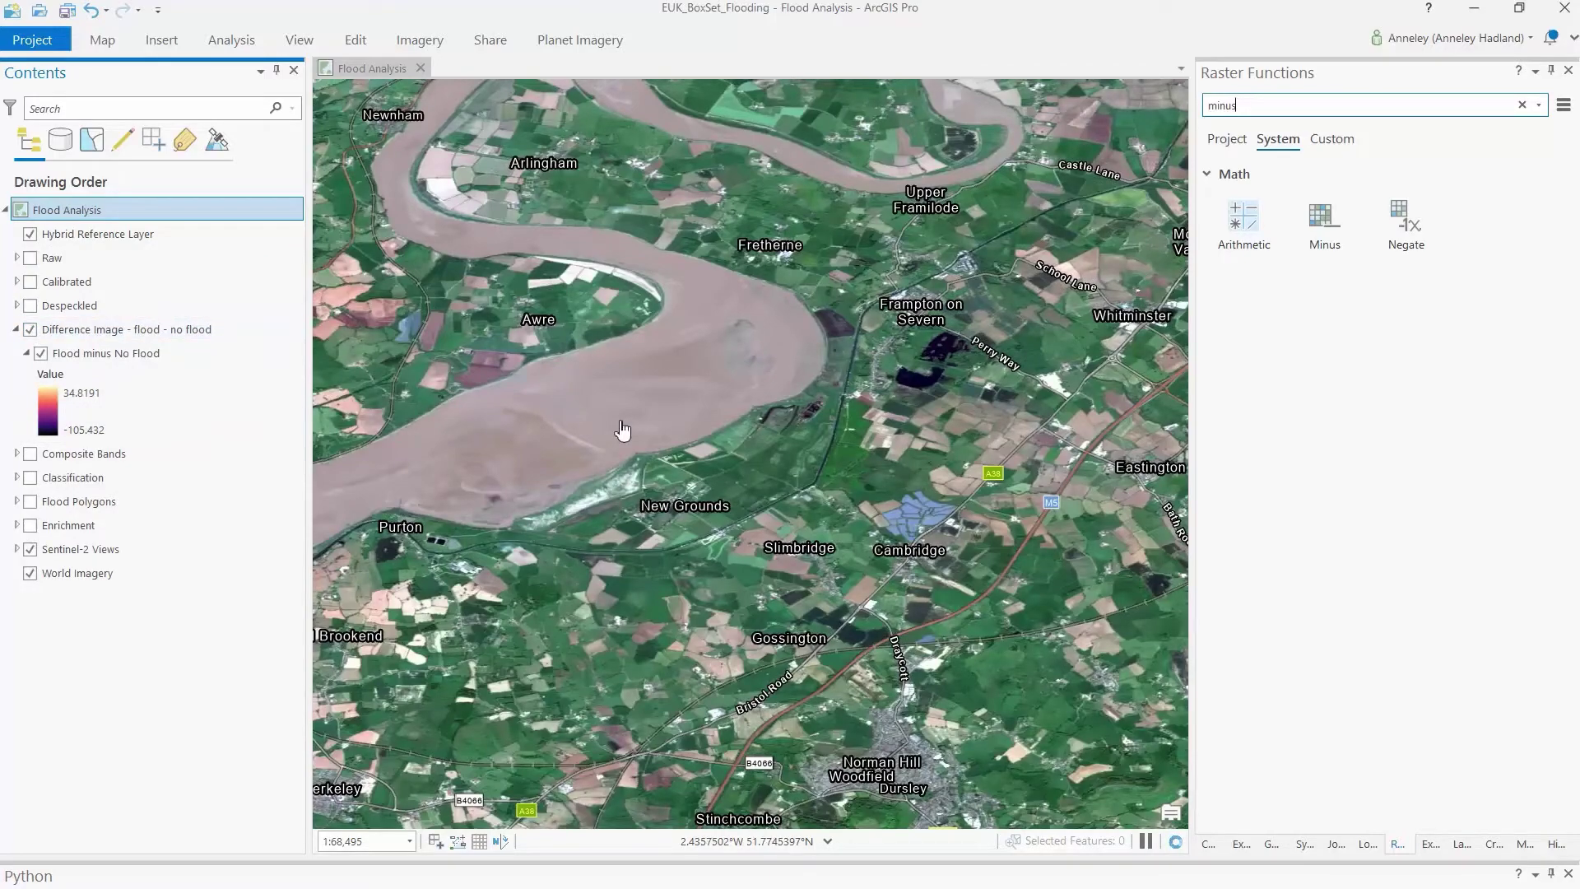
scroll(802, 324, down, 2)
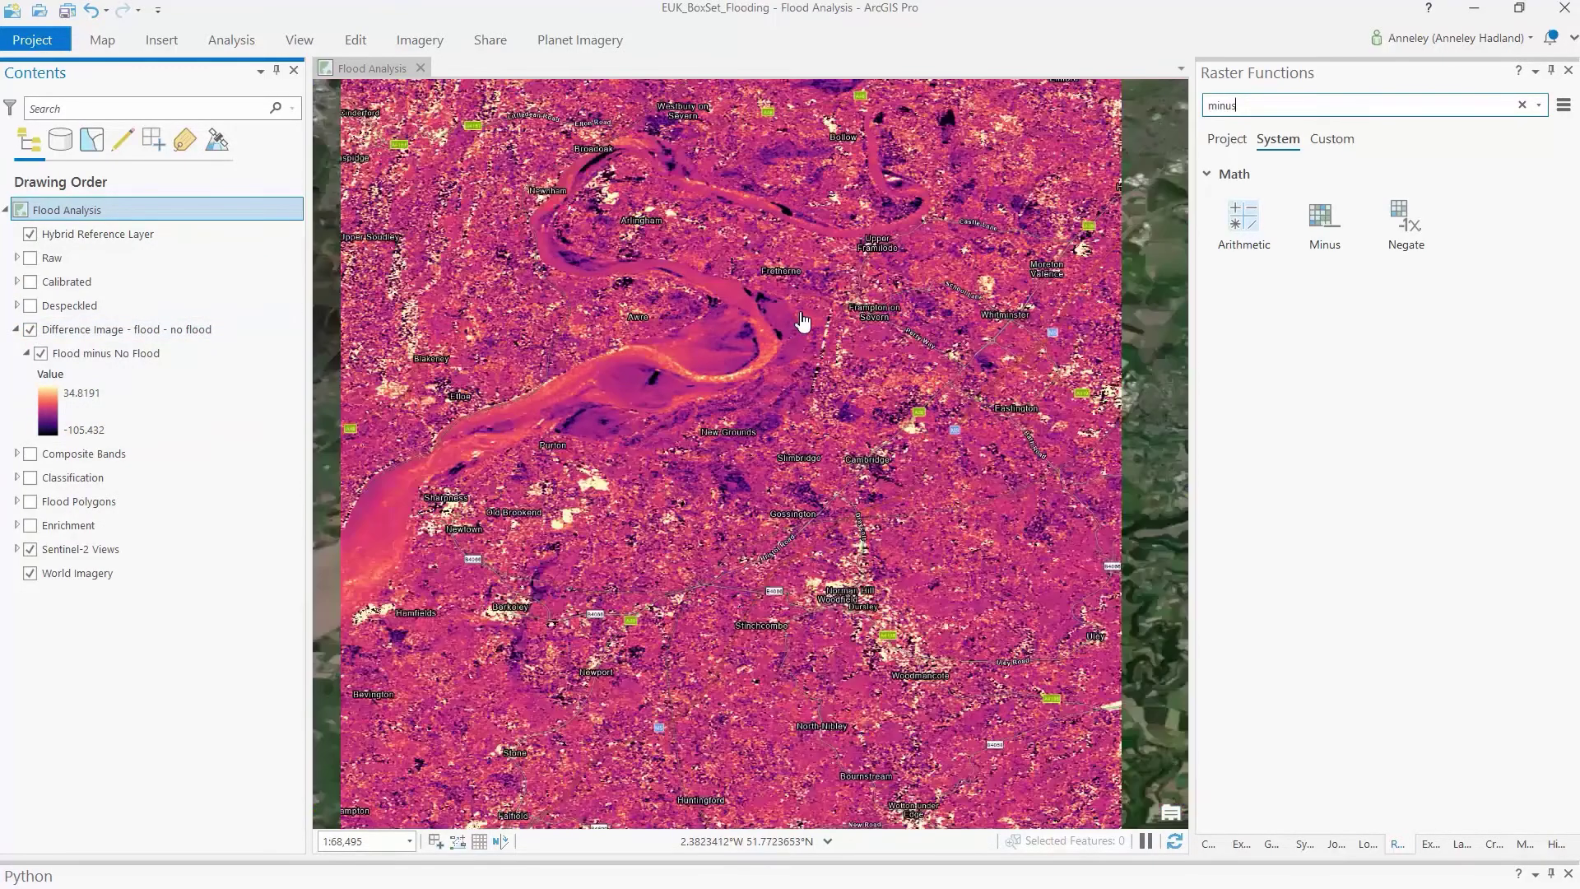
scroll(865, 246, down, 1)
drag(875, 235, 821, 317)
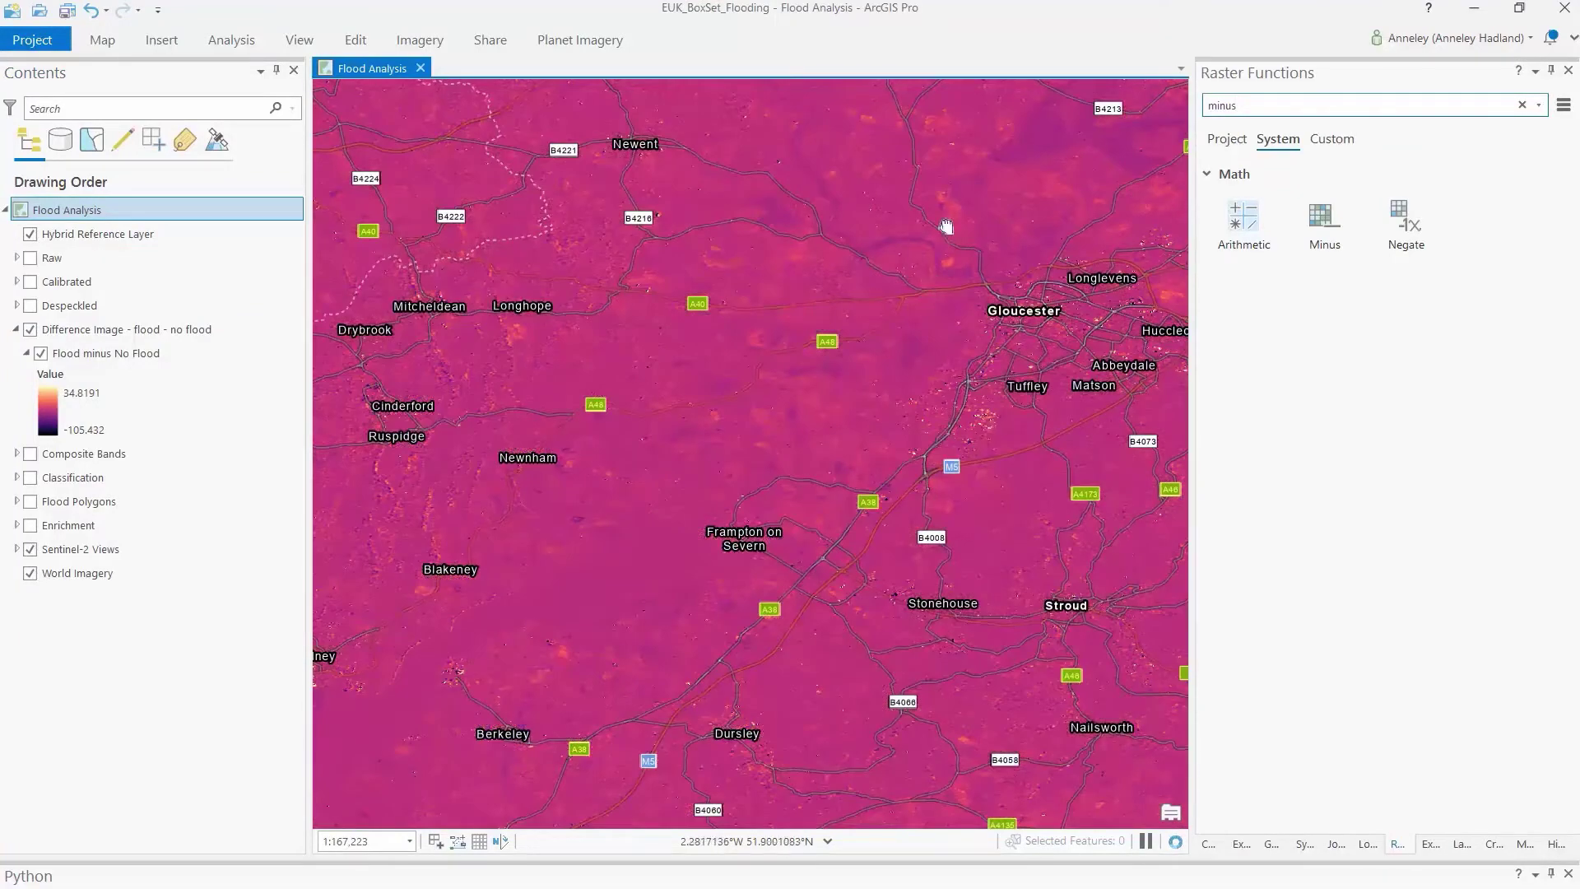
drag(945, 226, 741, 495)
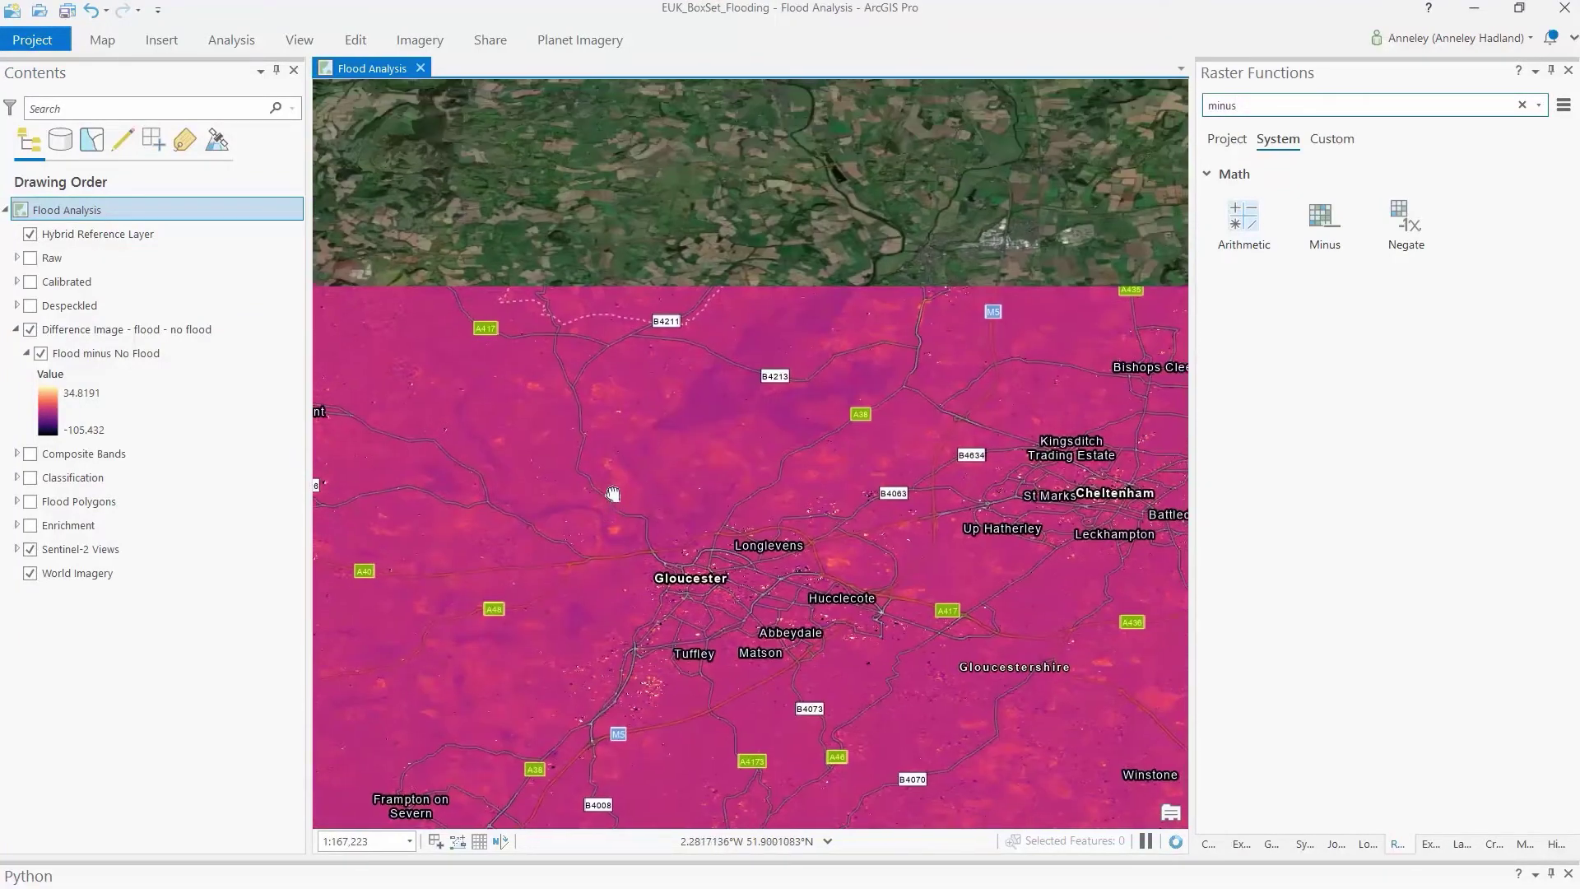
- Jump to the Somerset Levels bookmark
click(102, 40)
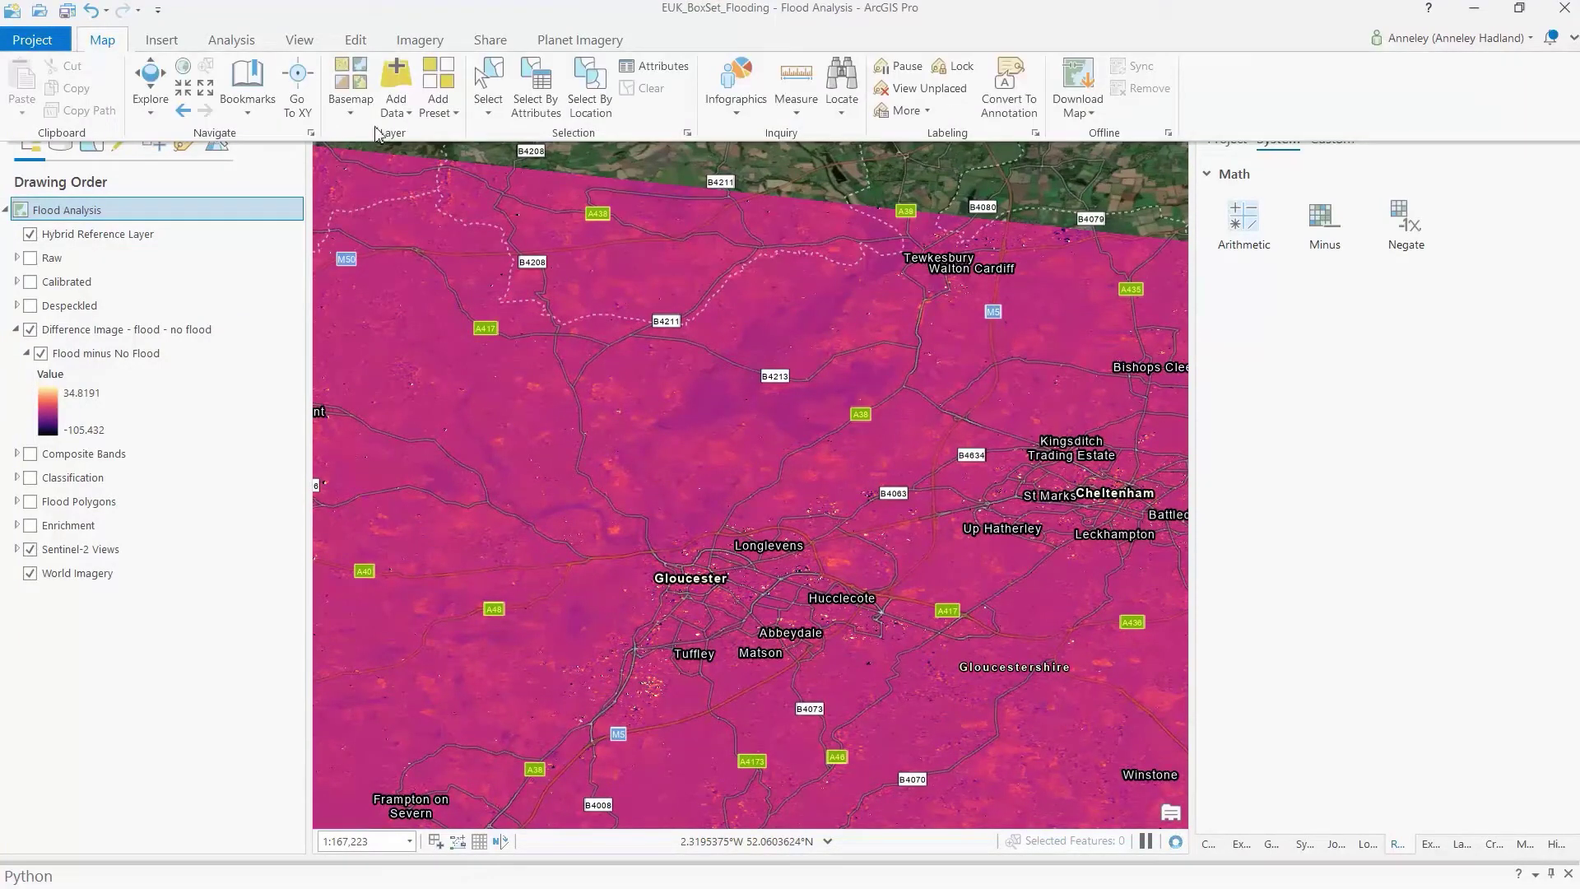
click(247, 99)
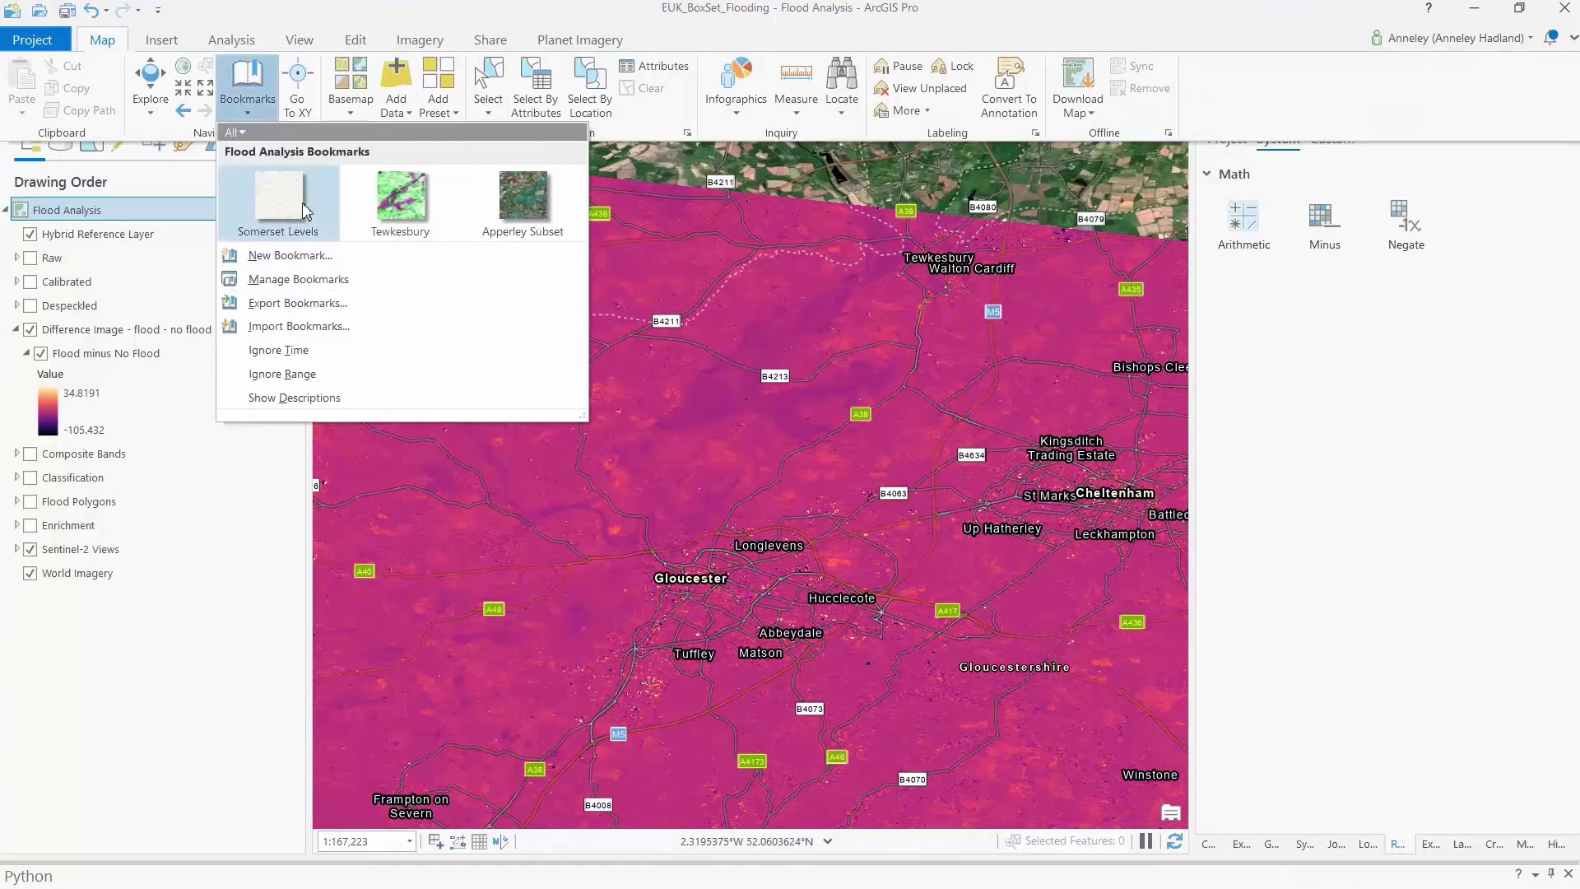
click(278, 203)
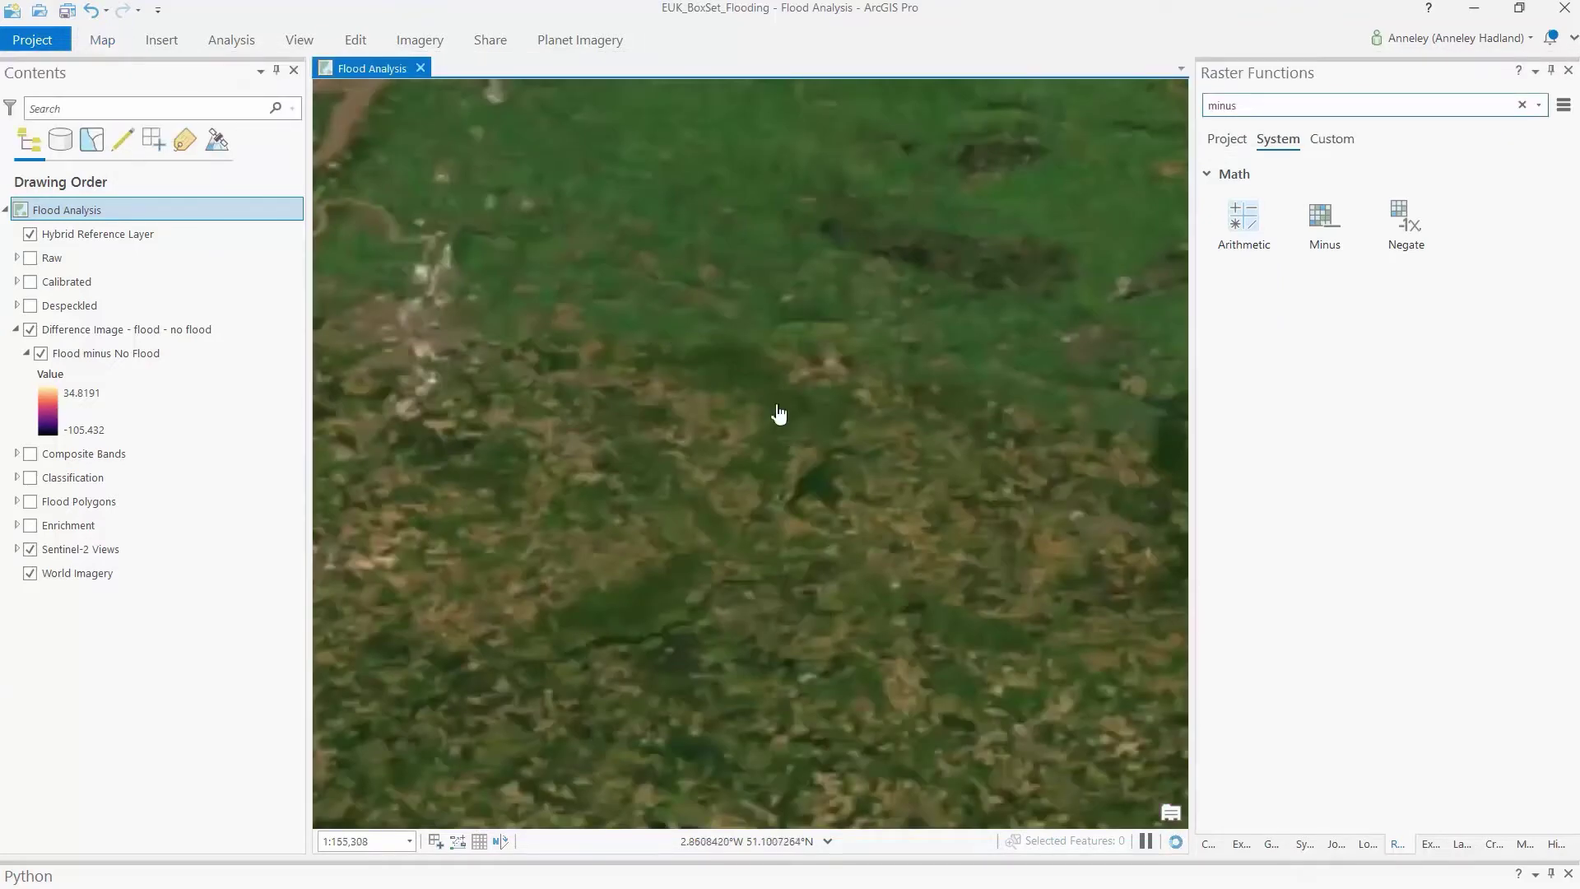
scroll(743, 396, up, 4)
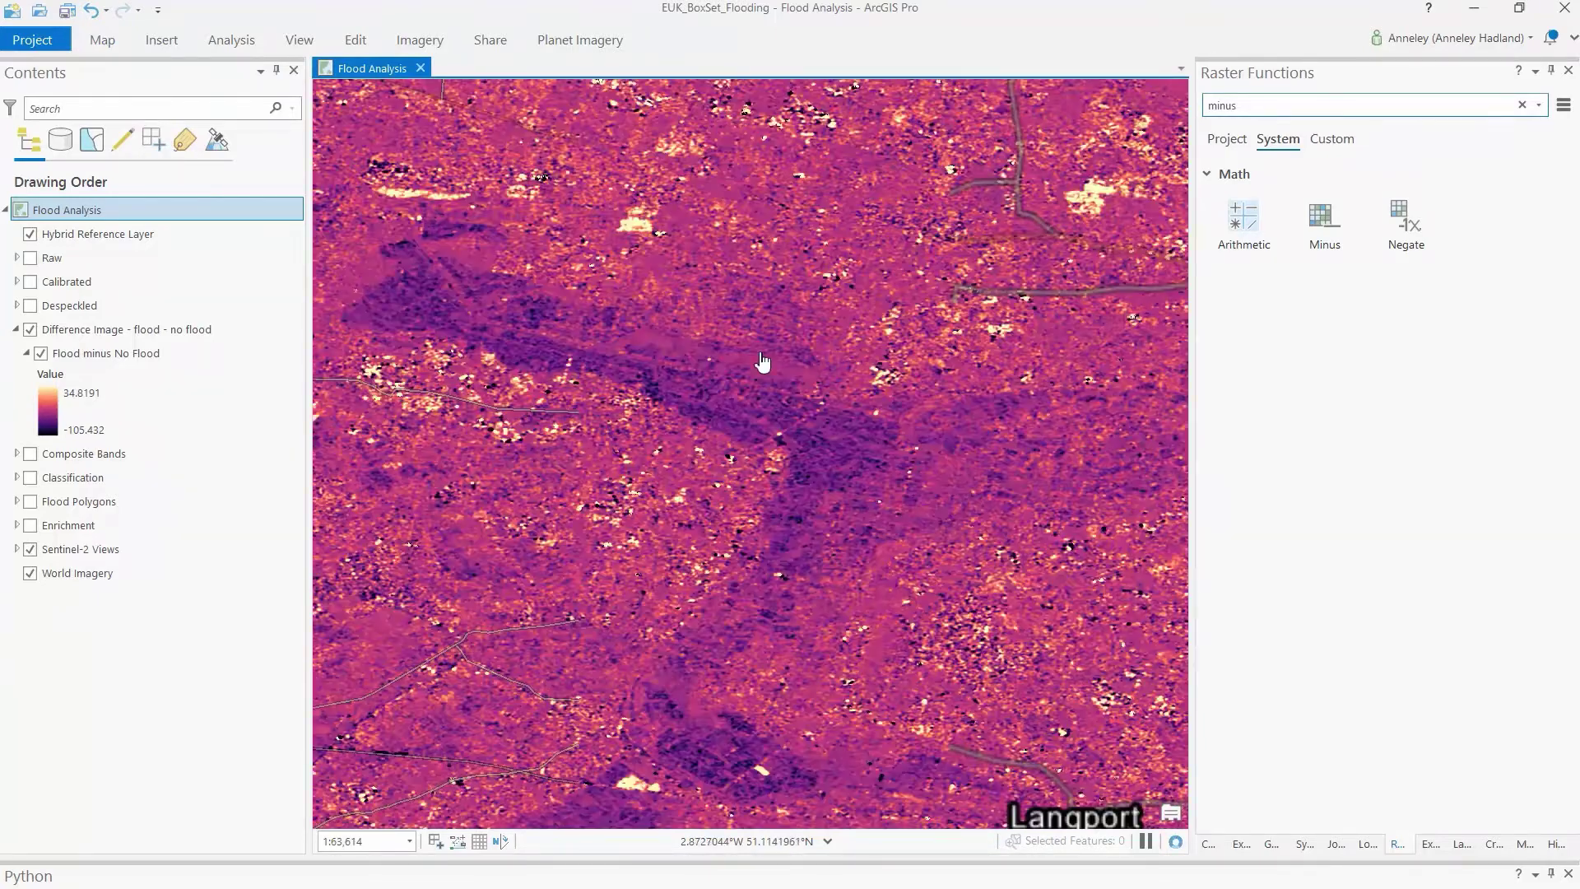
- Pan the difference image around Burrowbridge, North Curry and West Newton, then bring up navigation commands
mouse_move(753, 435)
mouse_down()
mouse_move(771, 265)
mouse_move(837, 391)
mouse_up()
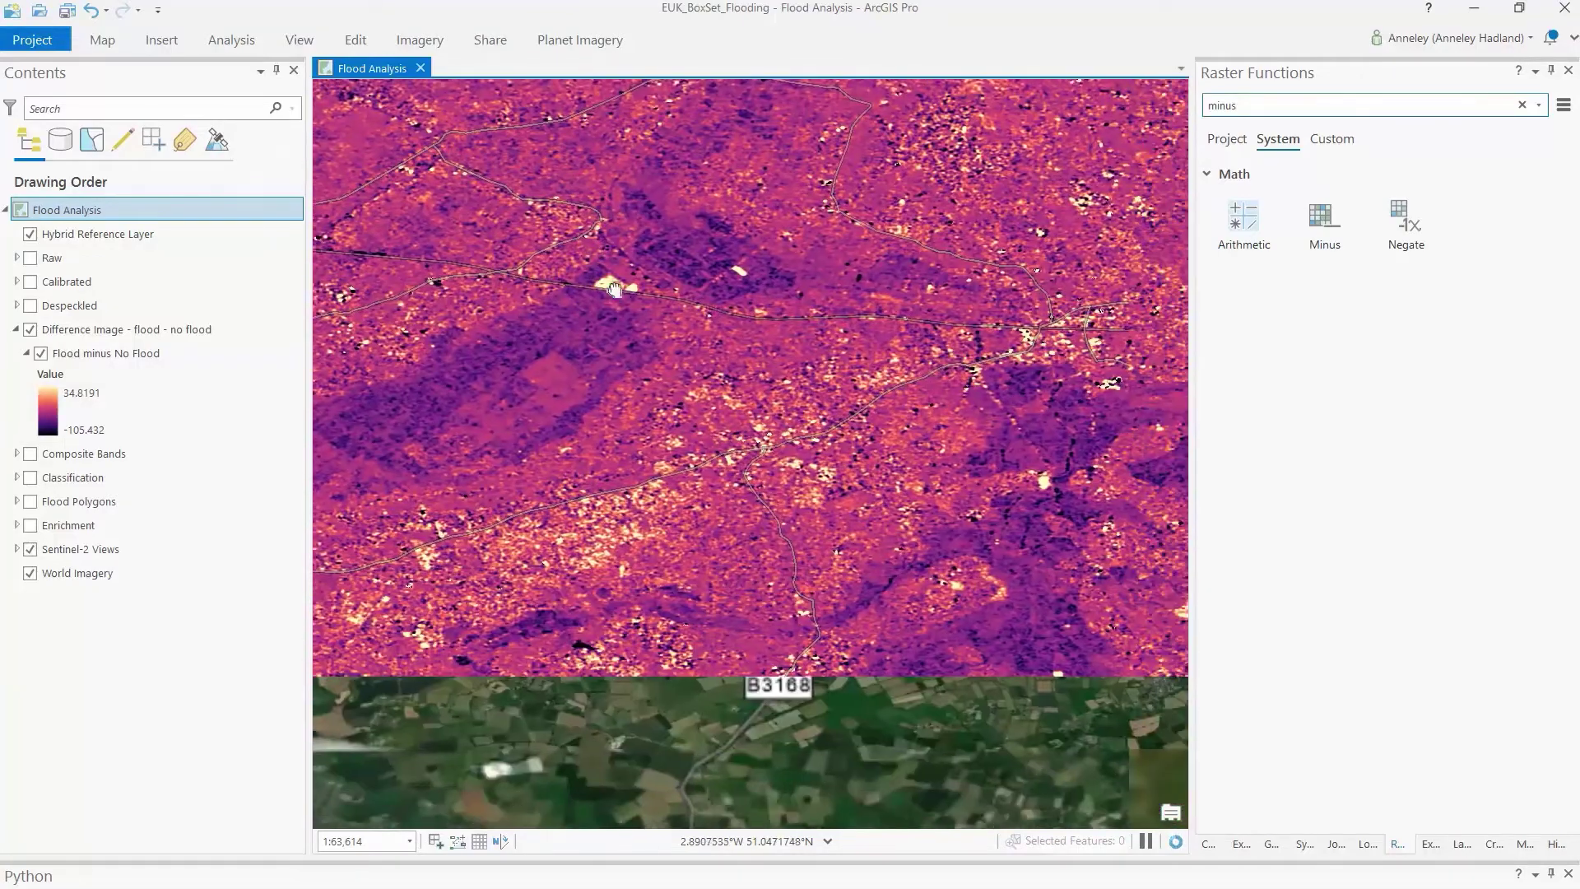
scroll(837, 392, up, 2)
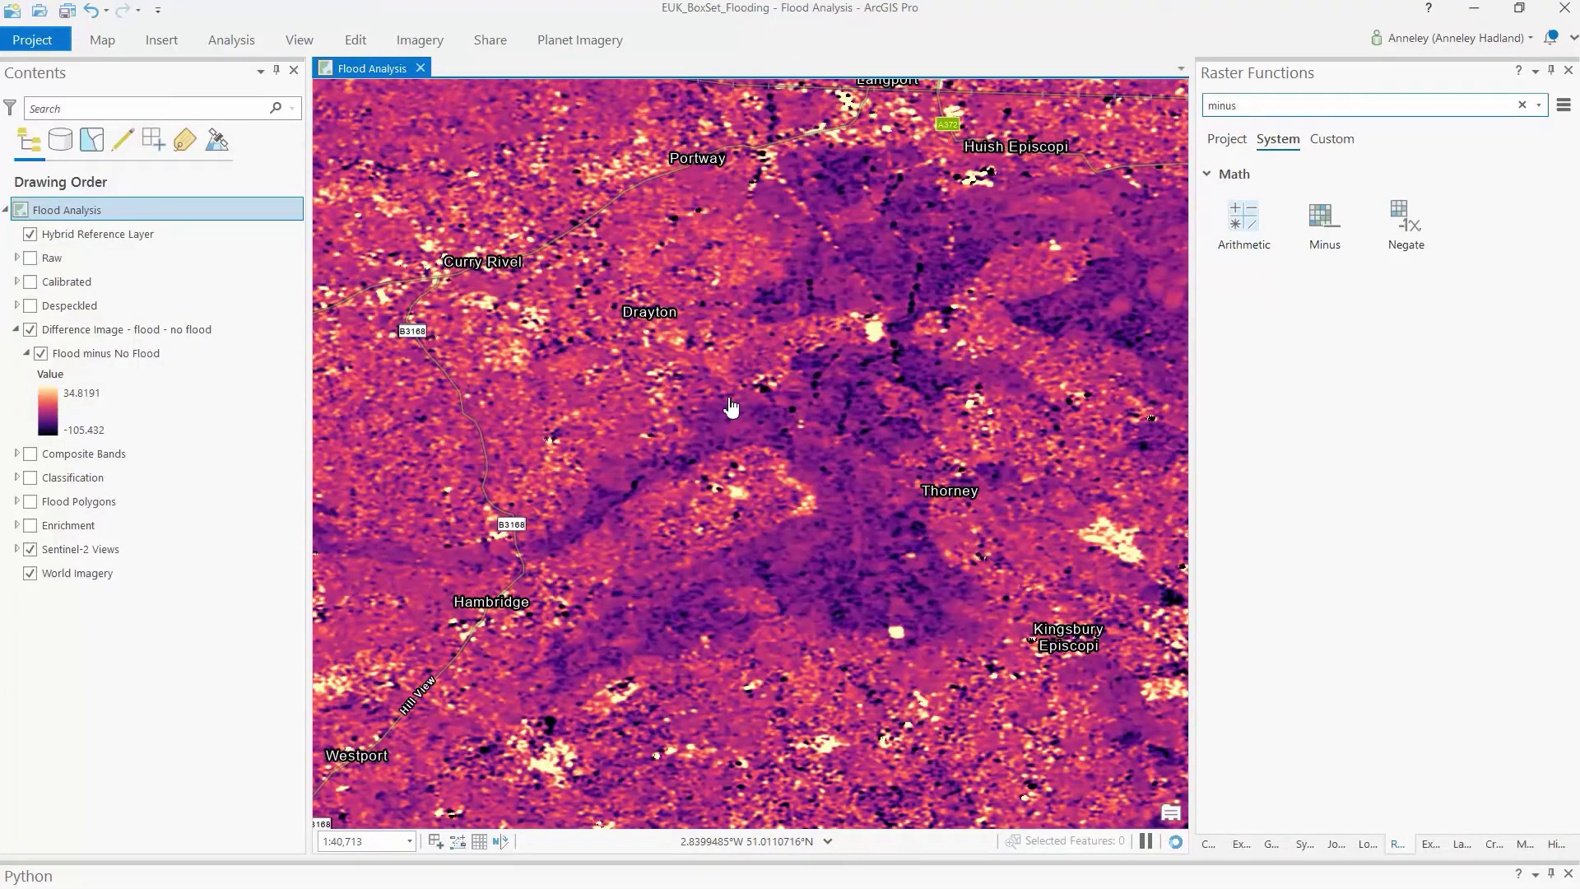
drag(730, 407, 1006, 618)
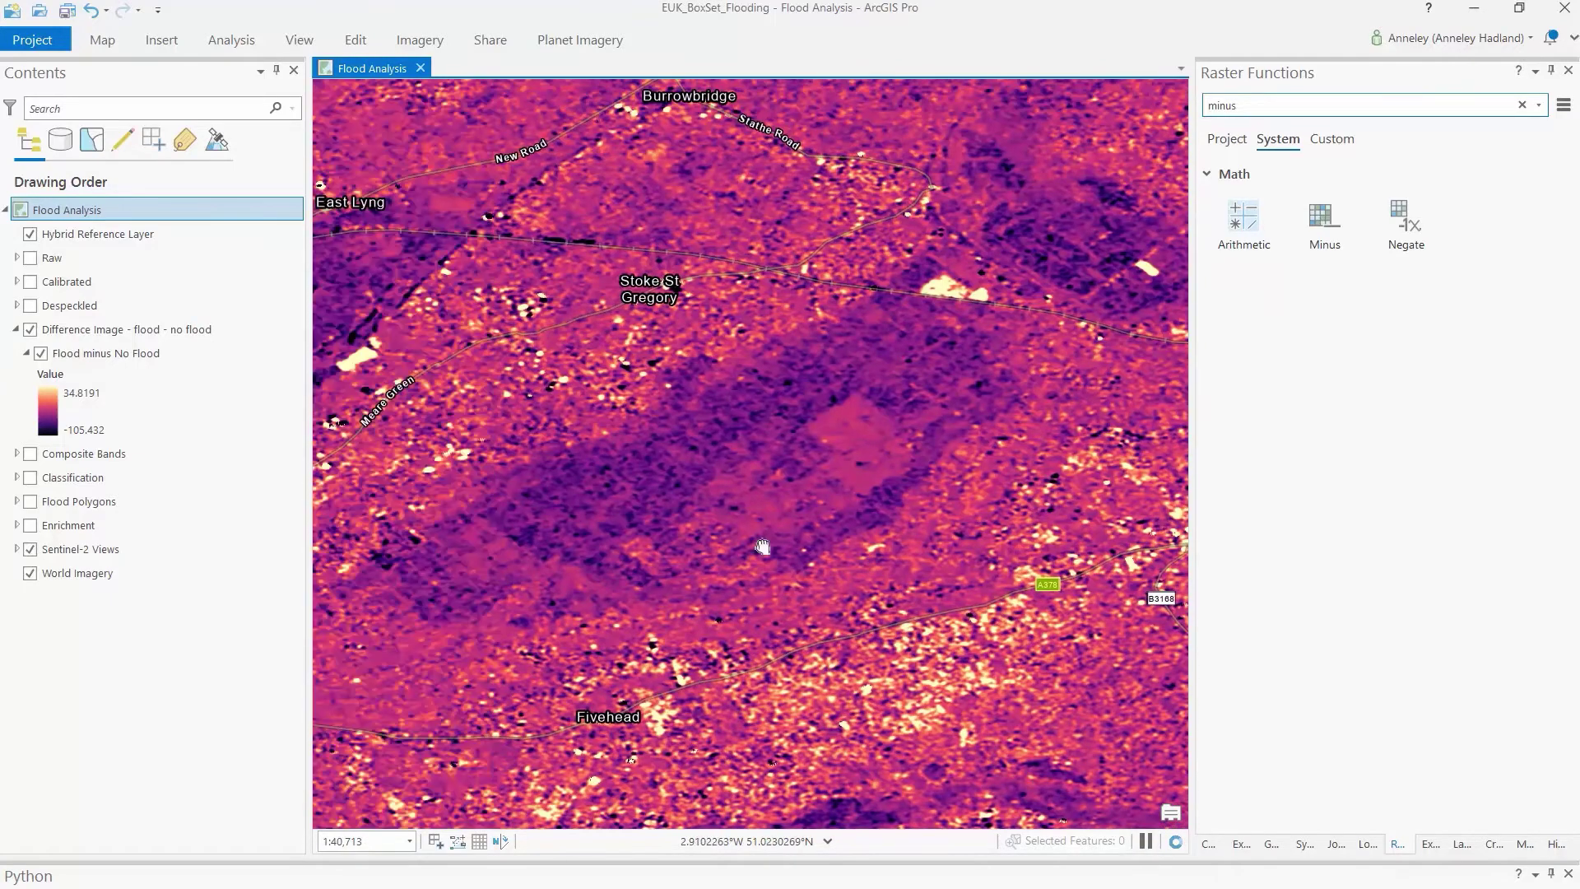
drag(617, 494, 1073, 513)
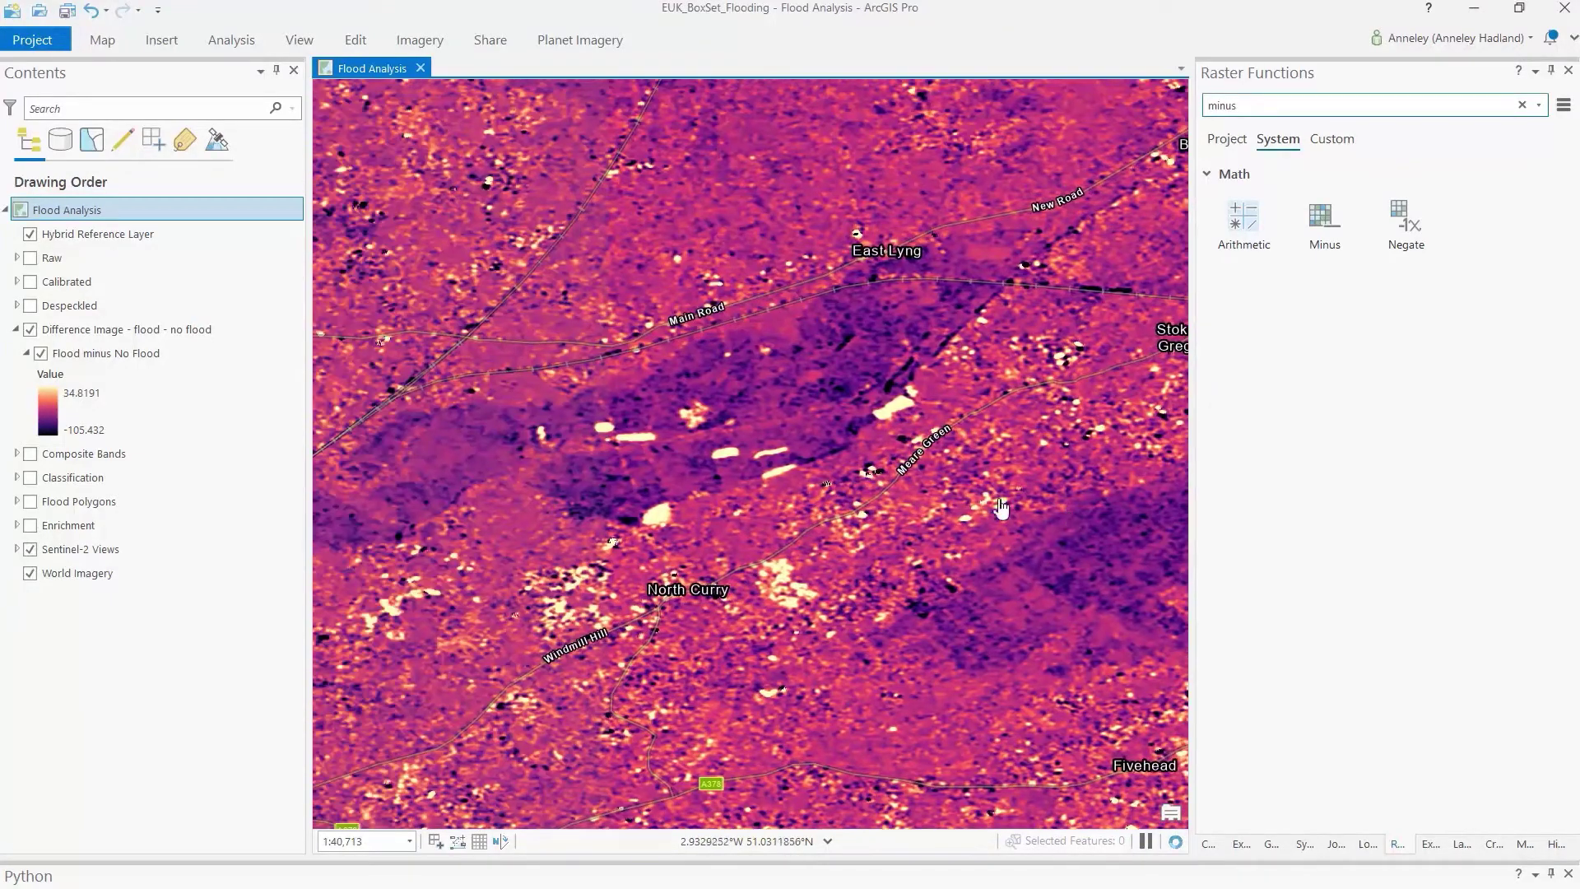
drag(697, 499, 975, 518)
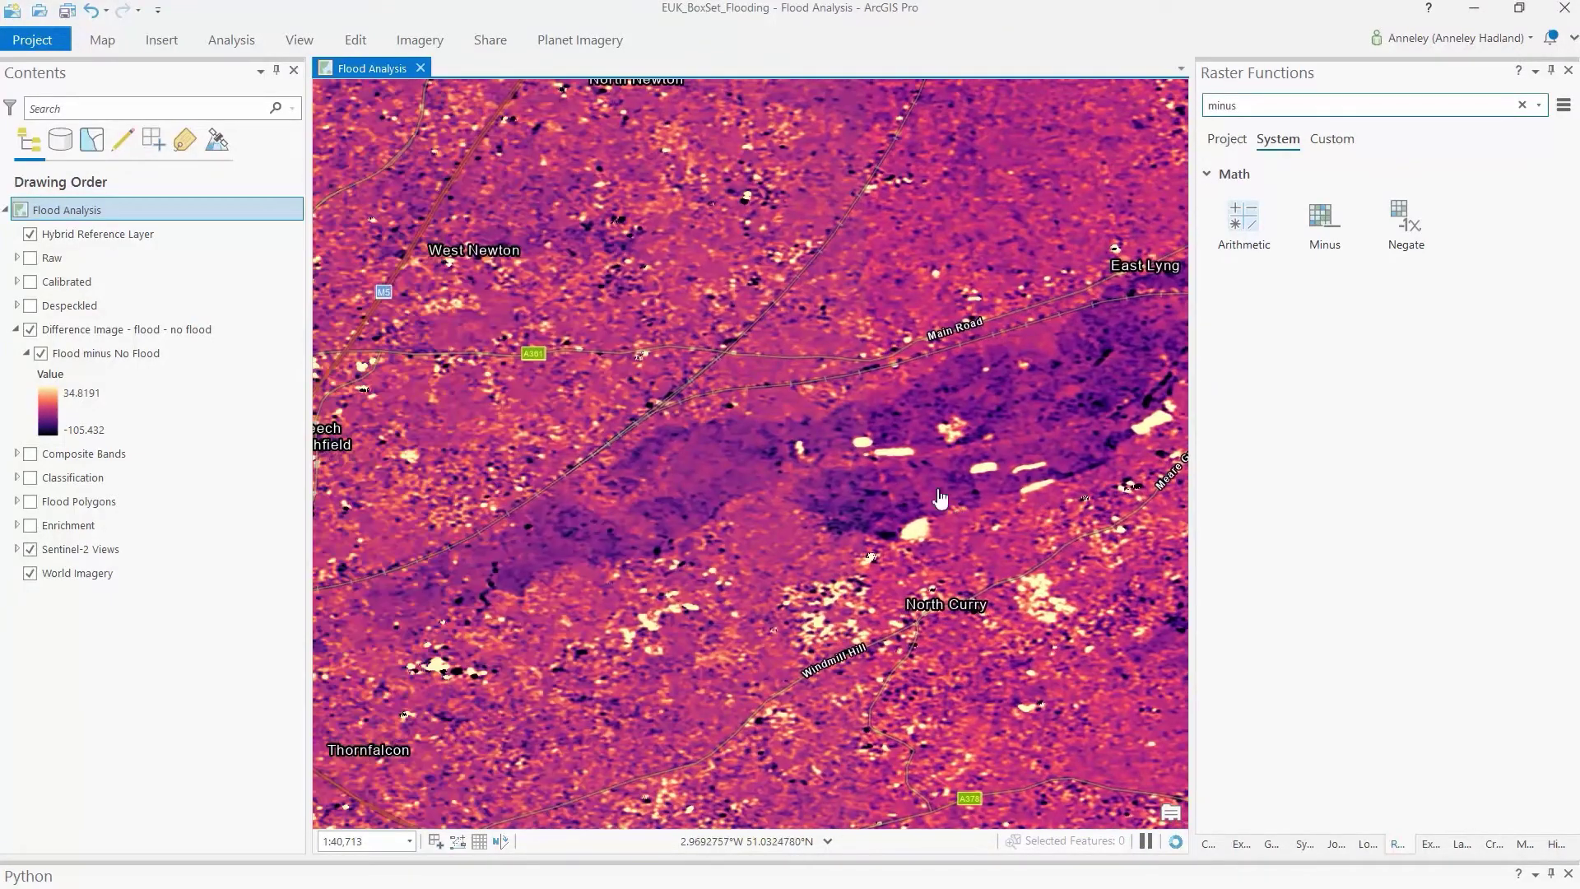
mouse_move(722, 493)
mouse_down()
mouse_move(763, 424)
mouse_move(692, 427)
mouse_up()
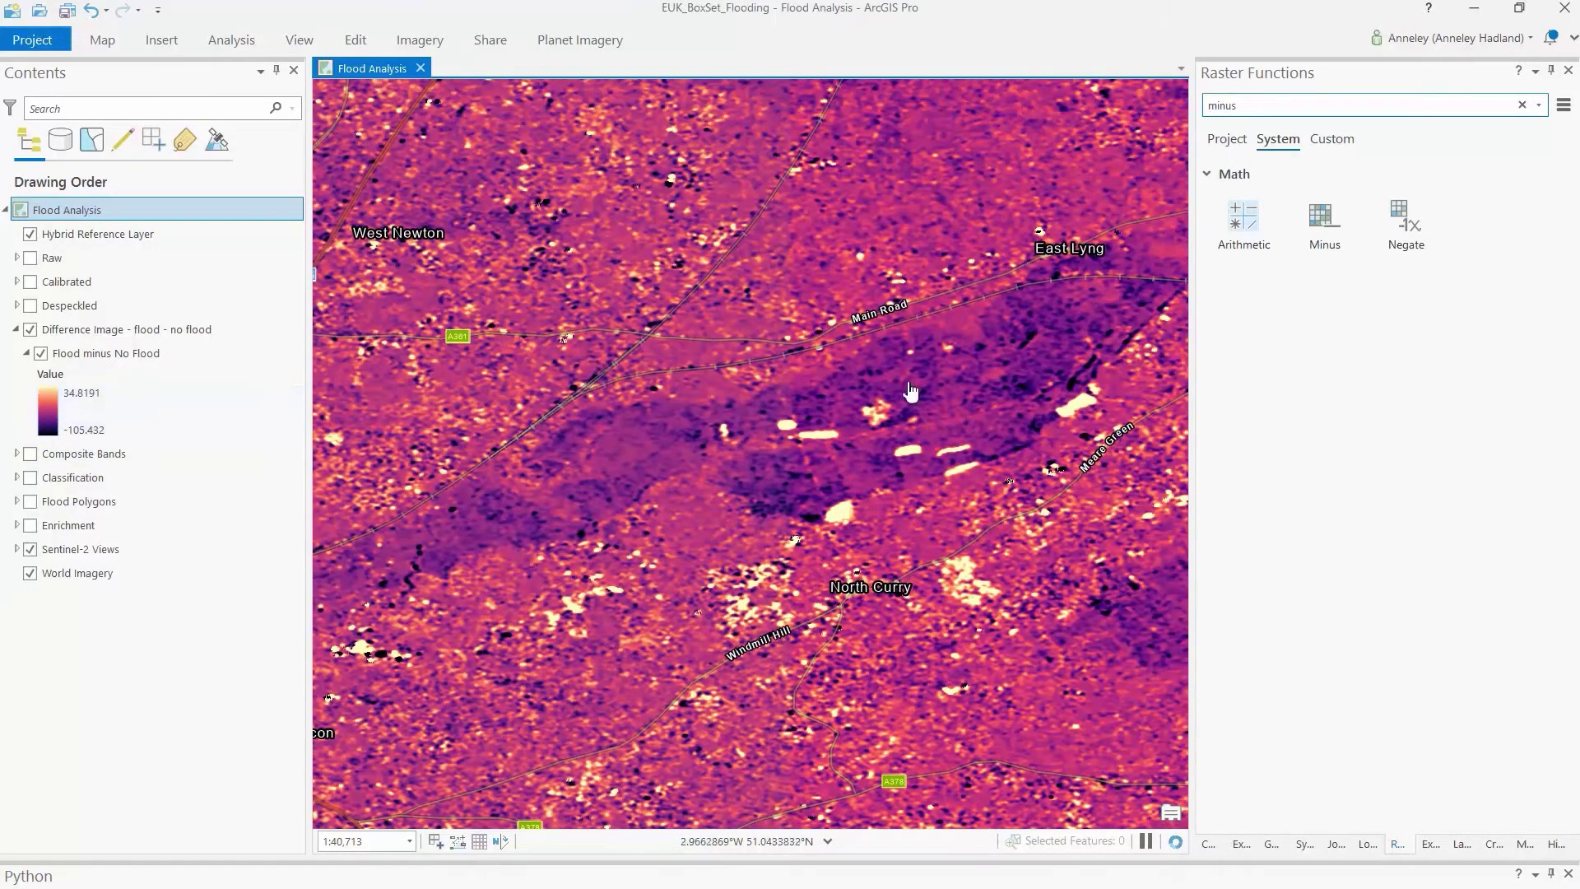
drag(883, 470, 605, 385)
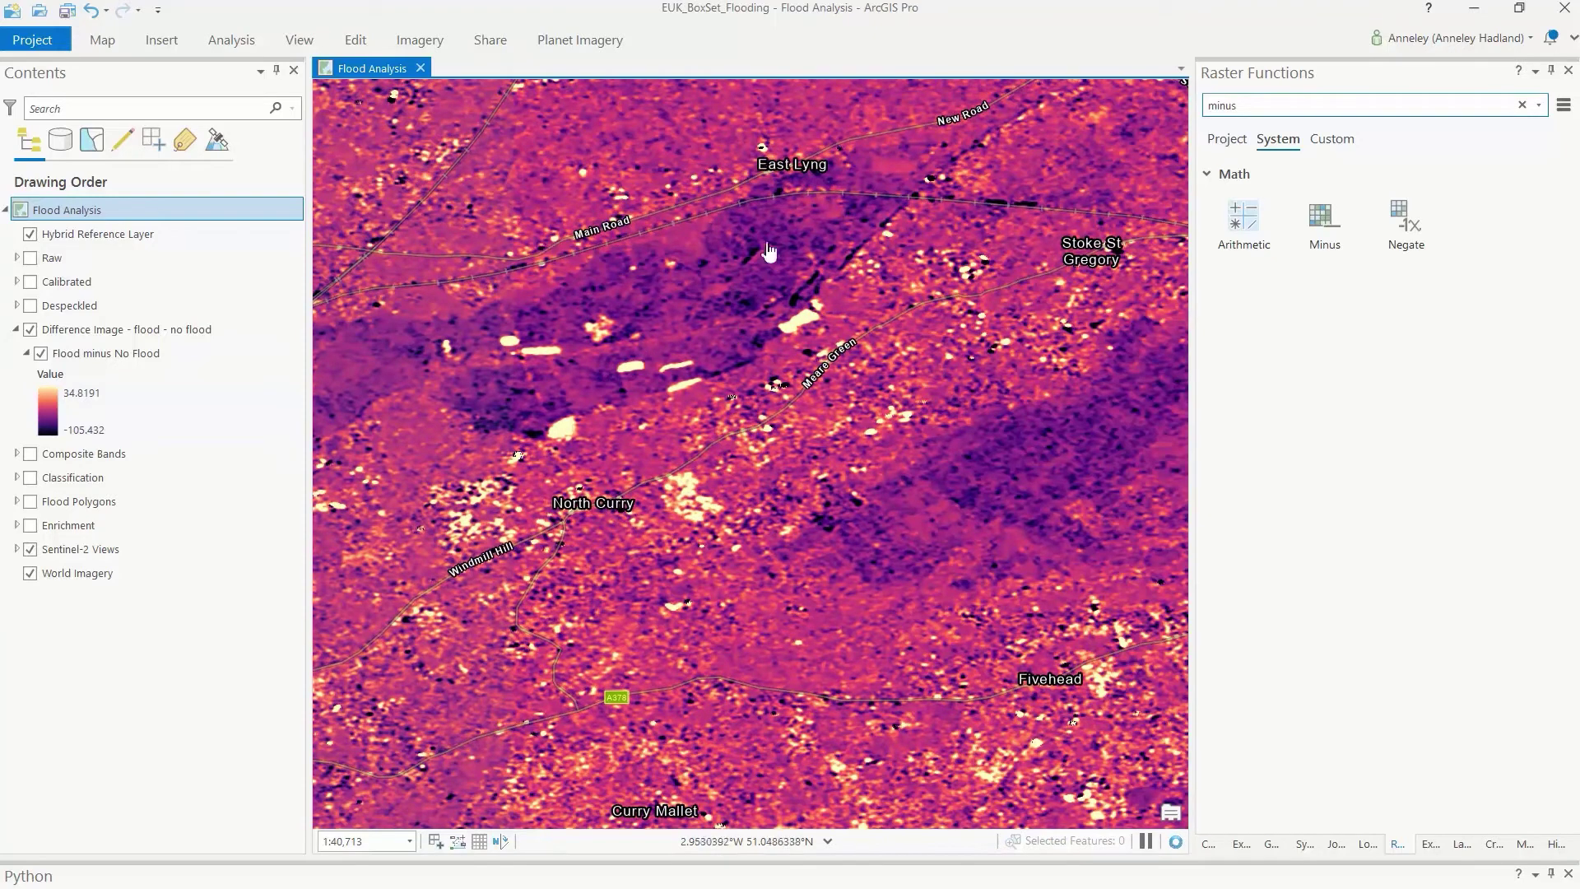
click(103, 40)
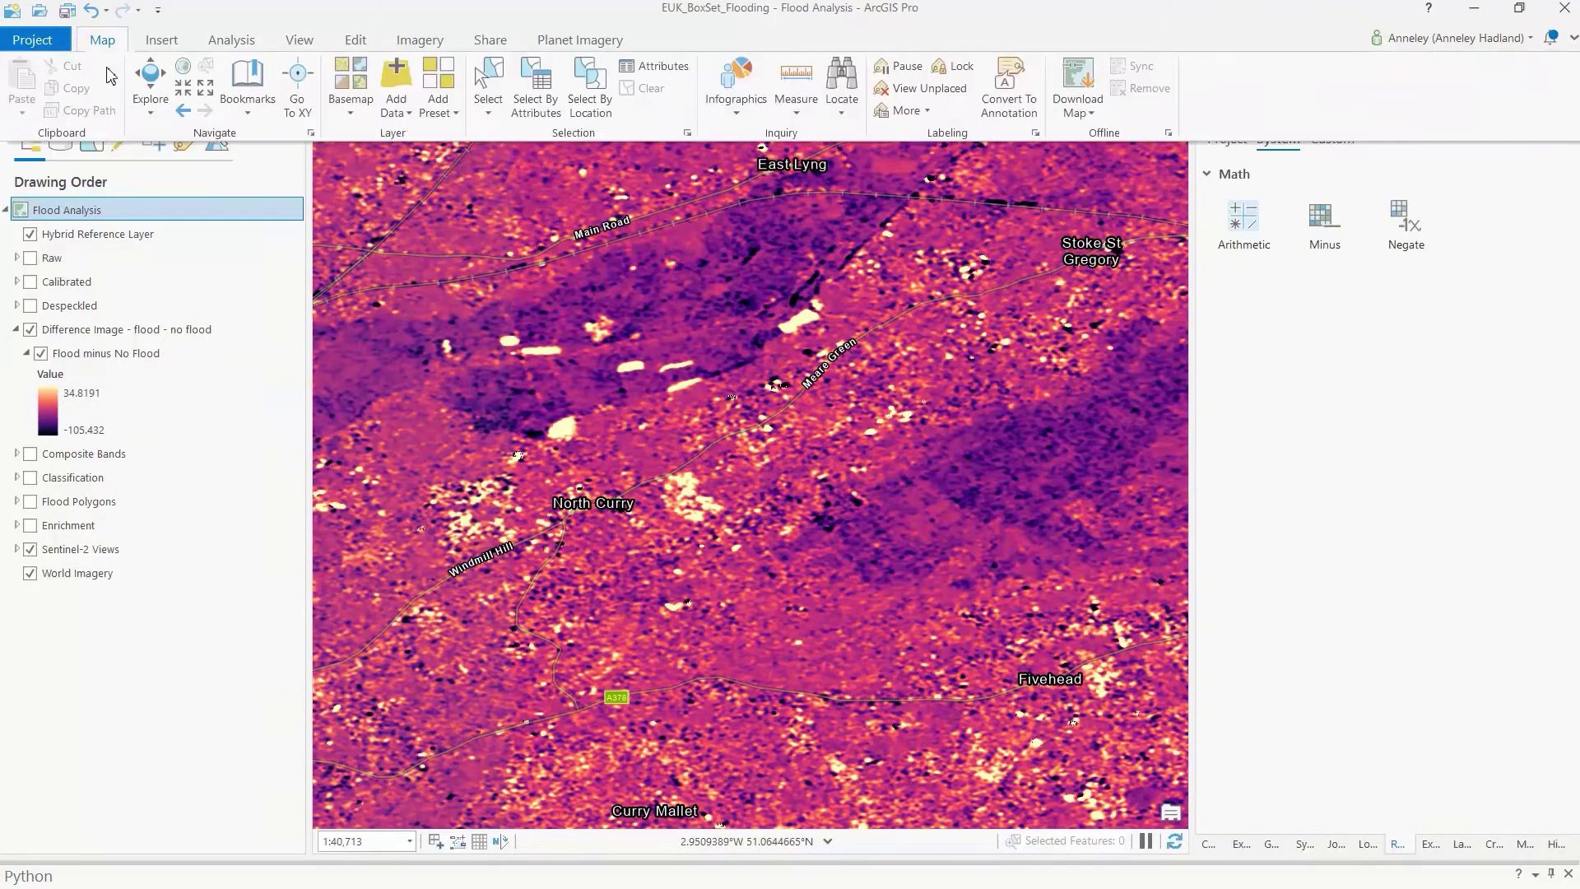
- Jump to the Tewkesbury bookmark and pan south toward Gloucester
click(245, 111)
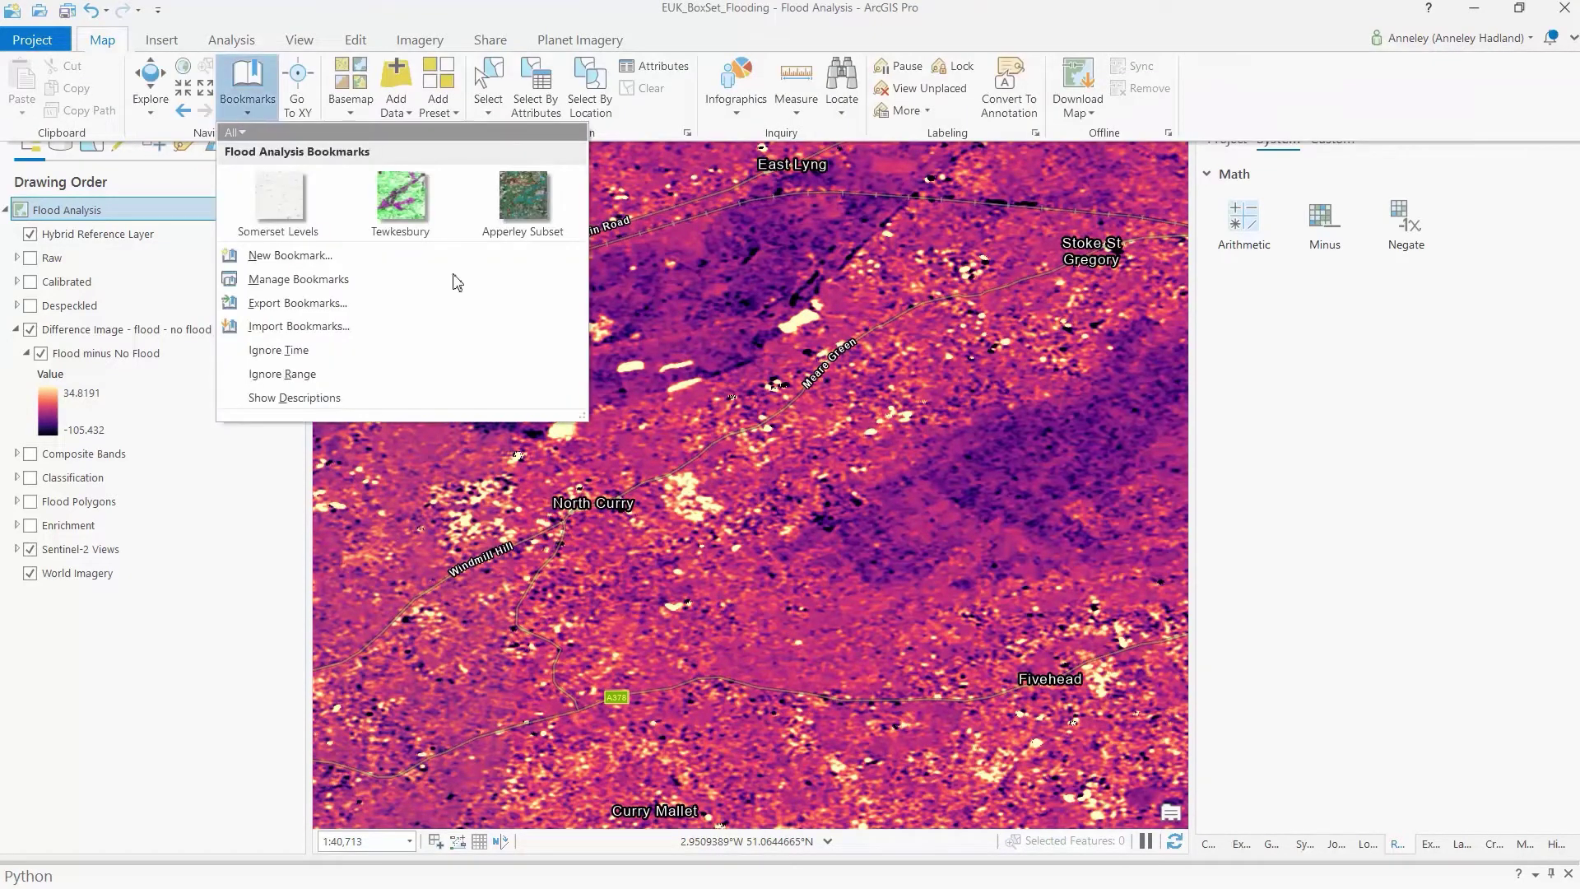
click(407, 214)
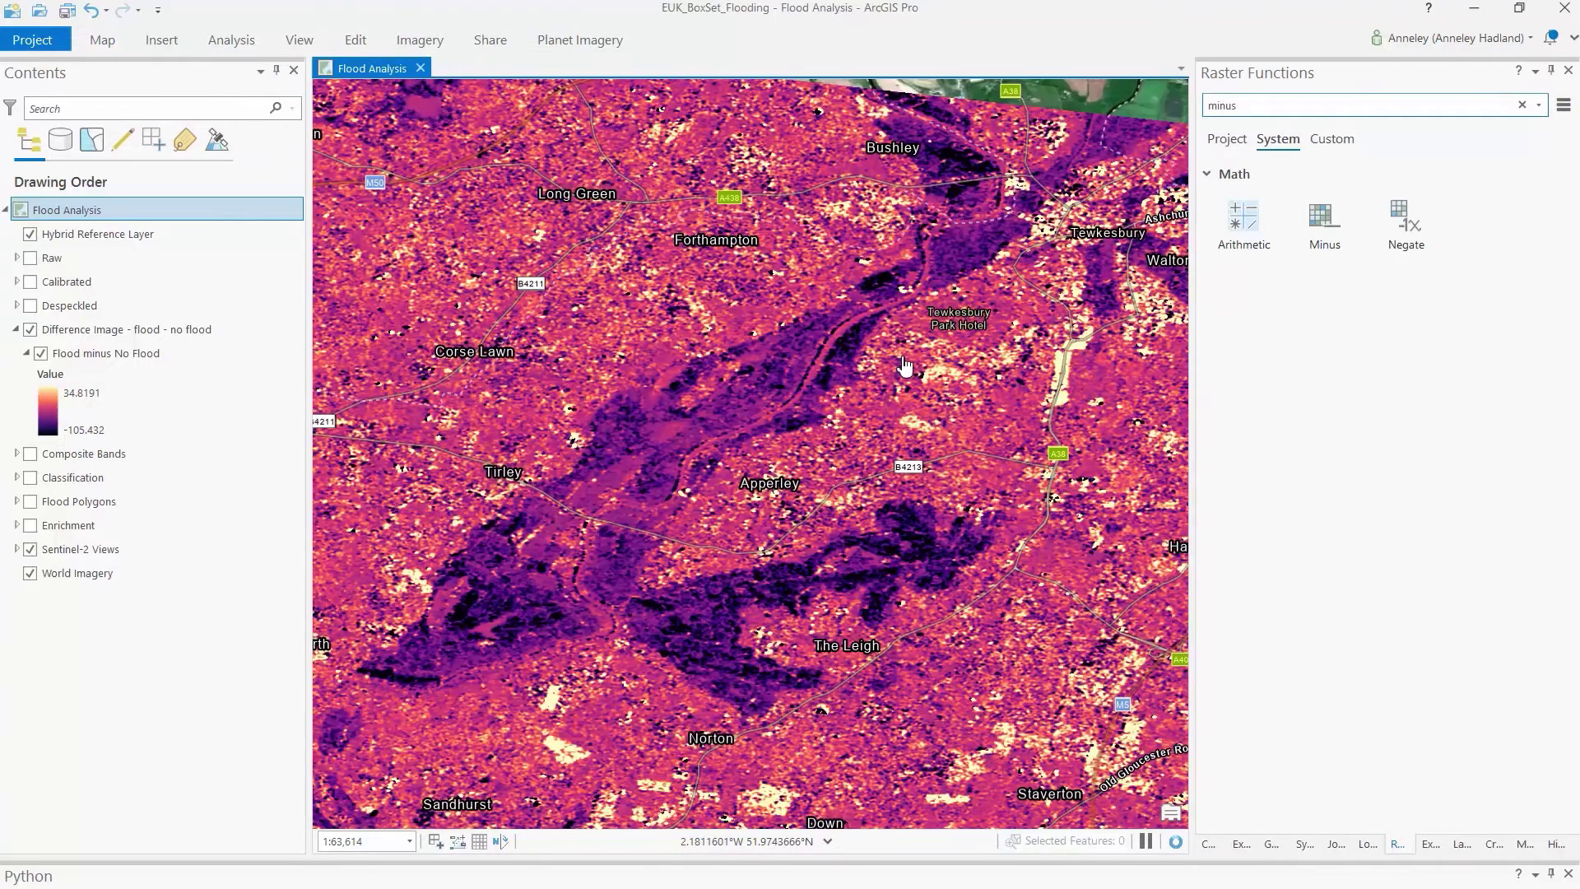
drag(905, 367, 942, 283)
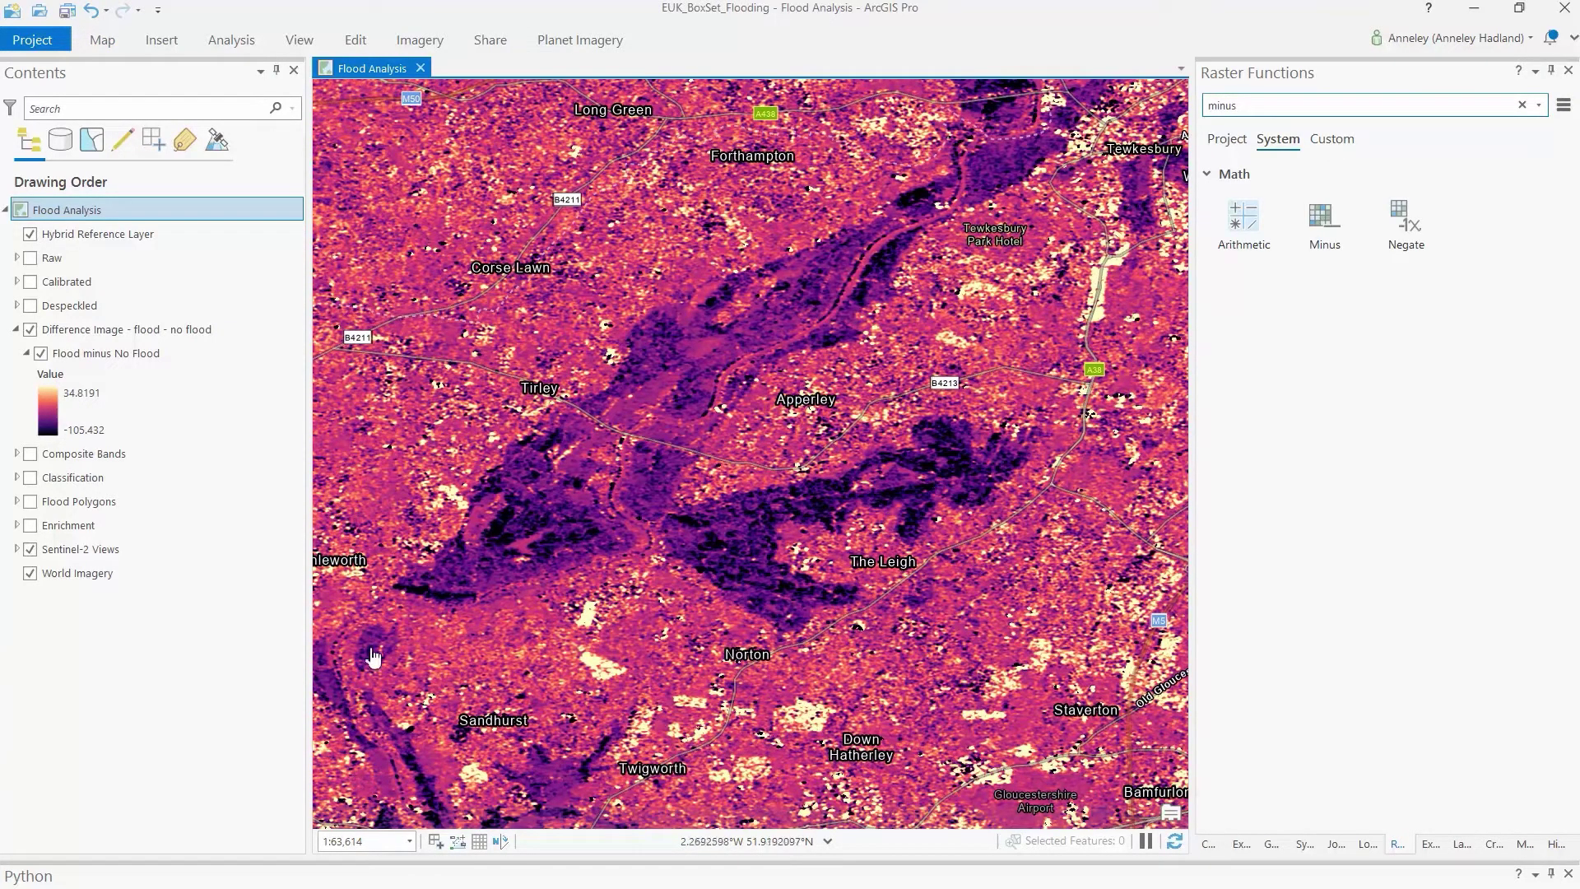
drag(587, 484, 673, 371)
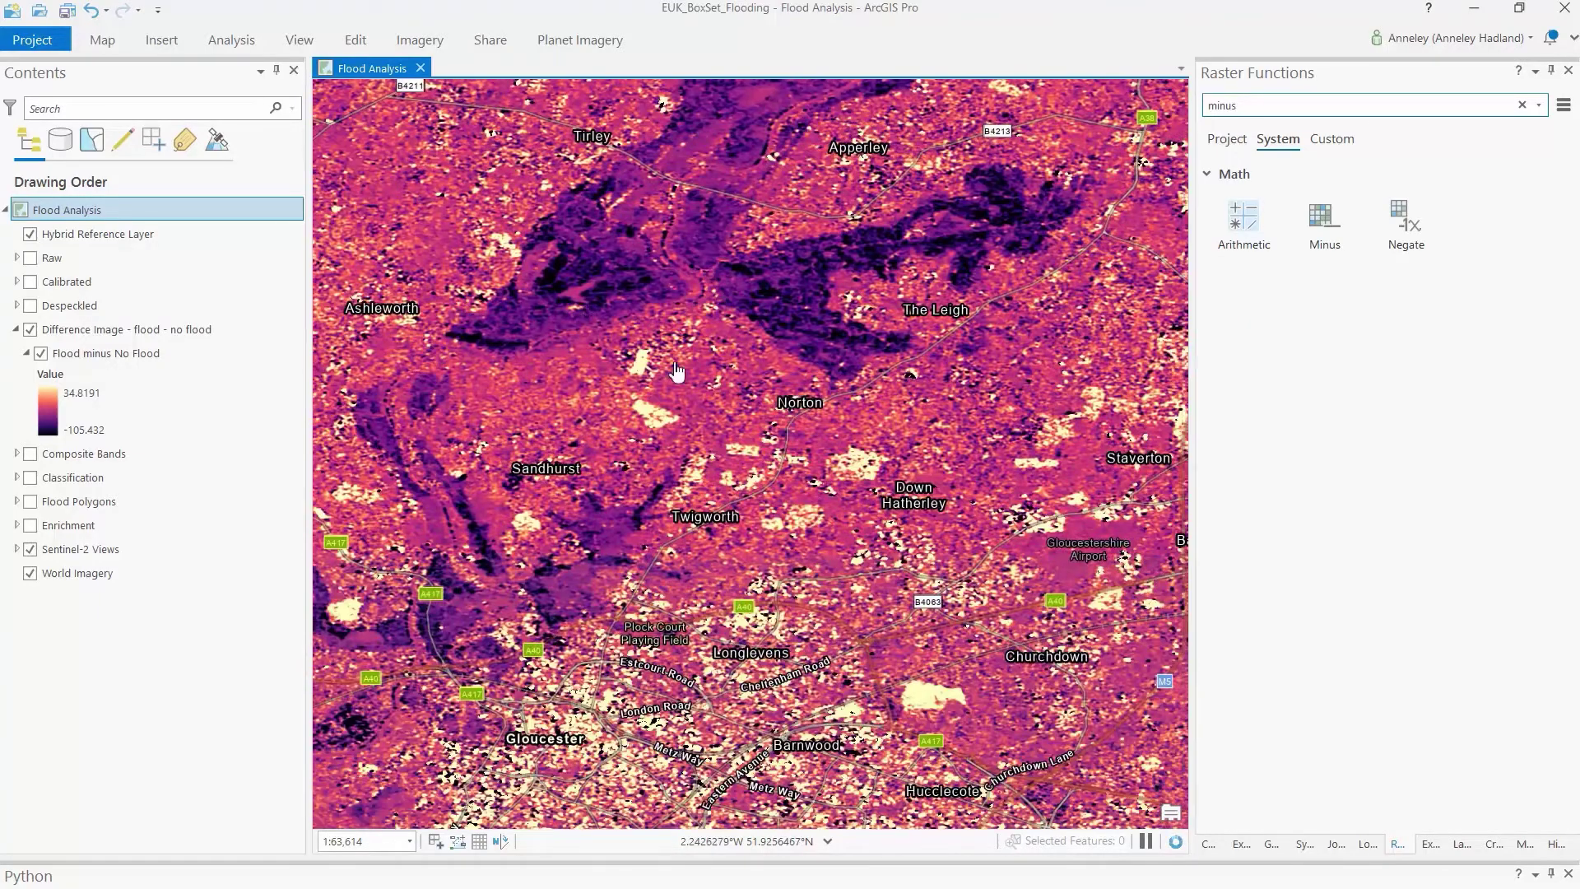
mouse_move(620, 462)
mouse_down()
mouse_move(657, 400)
mouse_move(887, 330)
mouse_up()
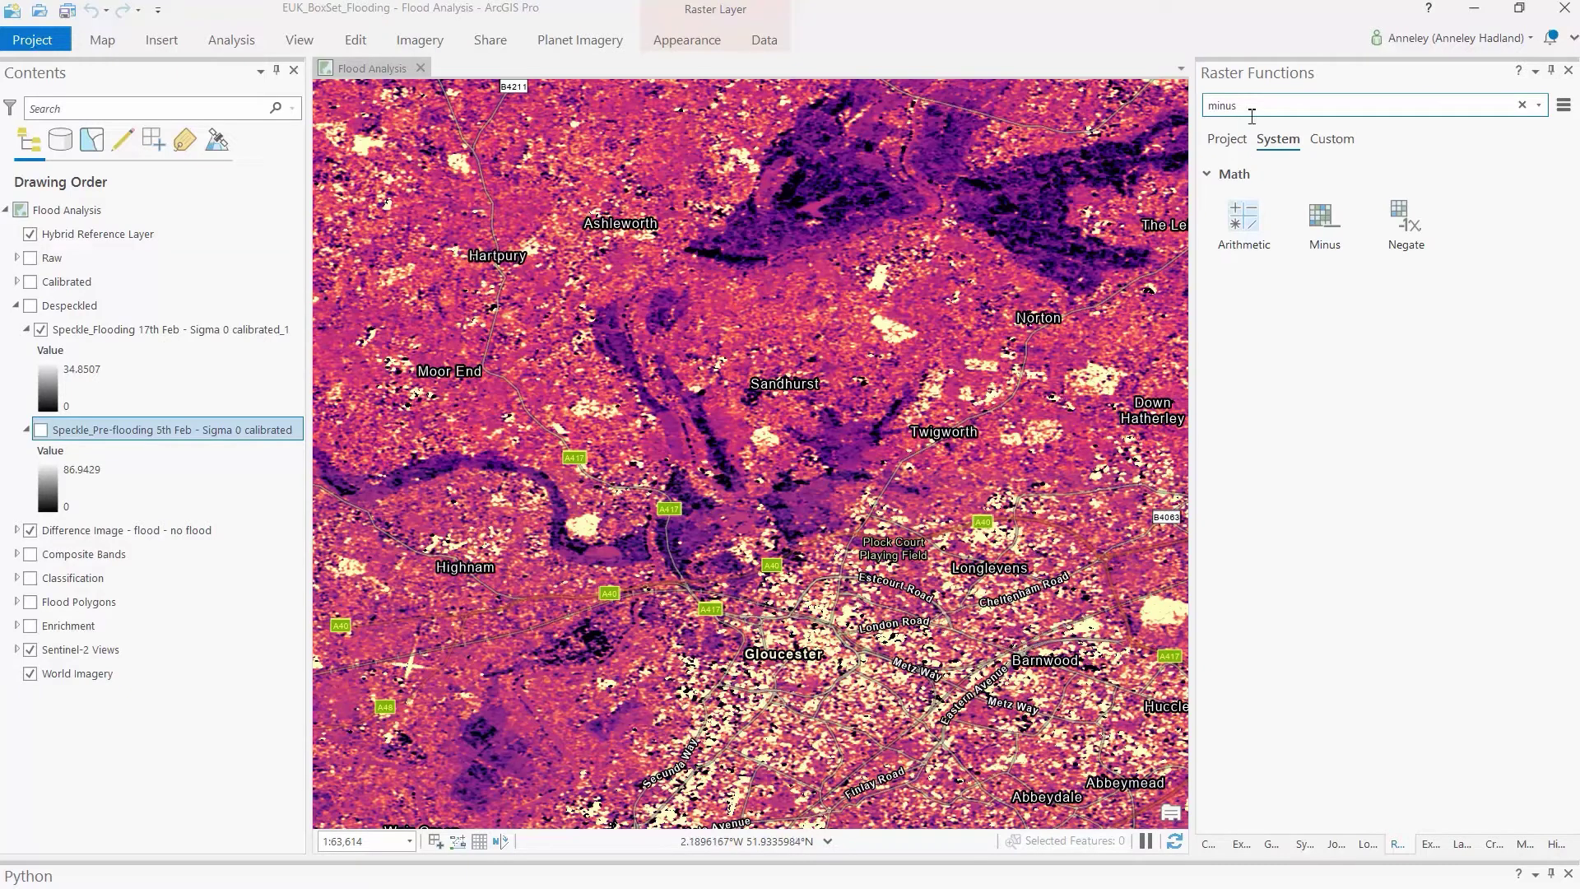
- Build Composite Bands_1 from despeckled pre-flooding, flooding and pre-flooding images as three bands
double_click(1250, 109)
text(composite)
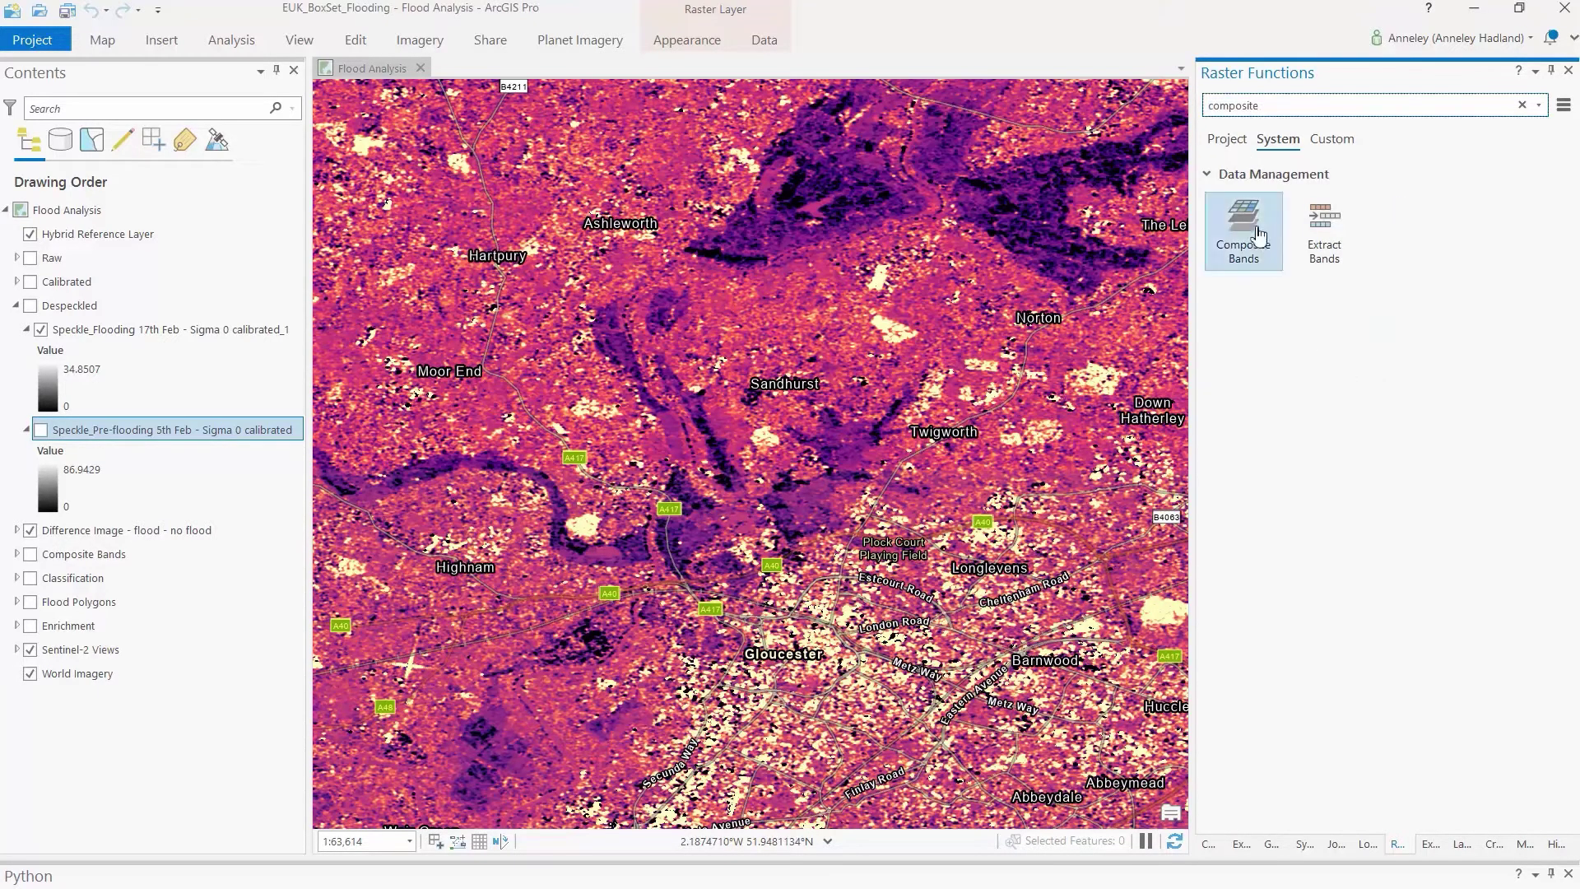
click(1244, 229)
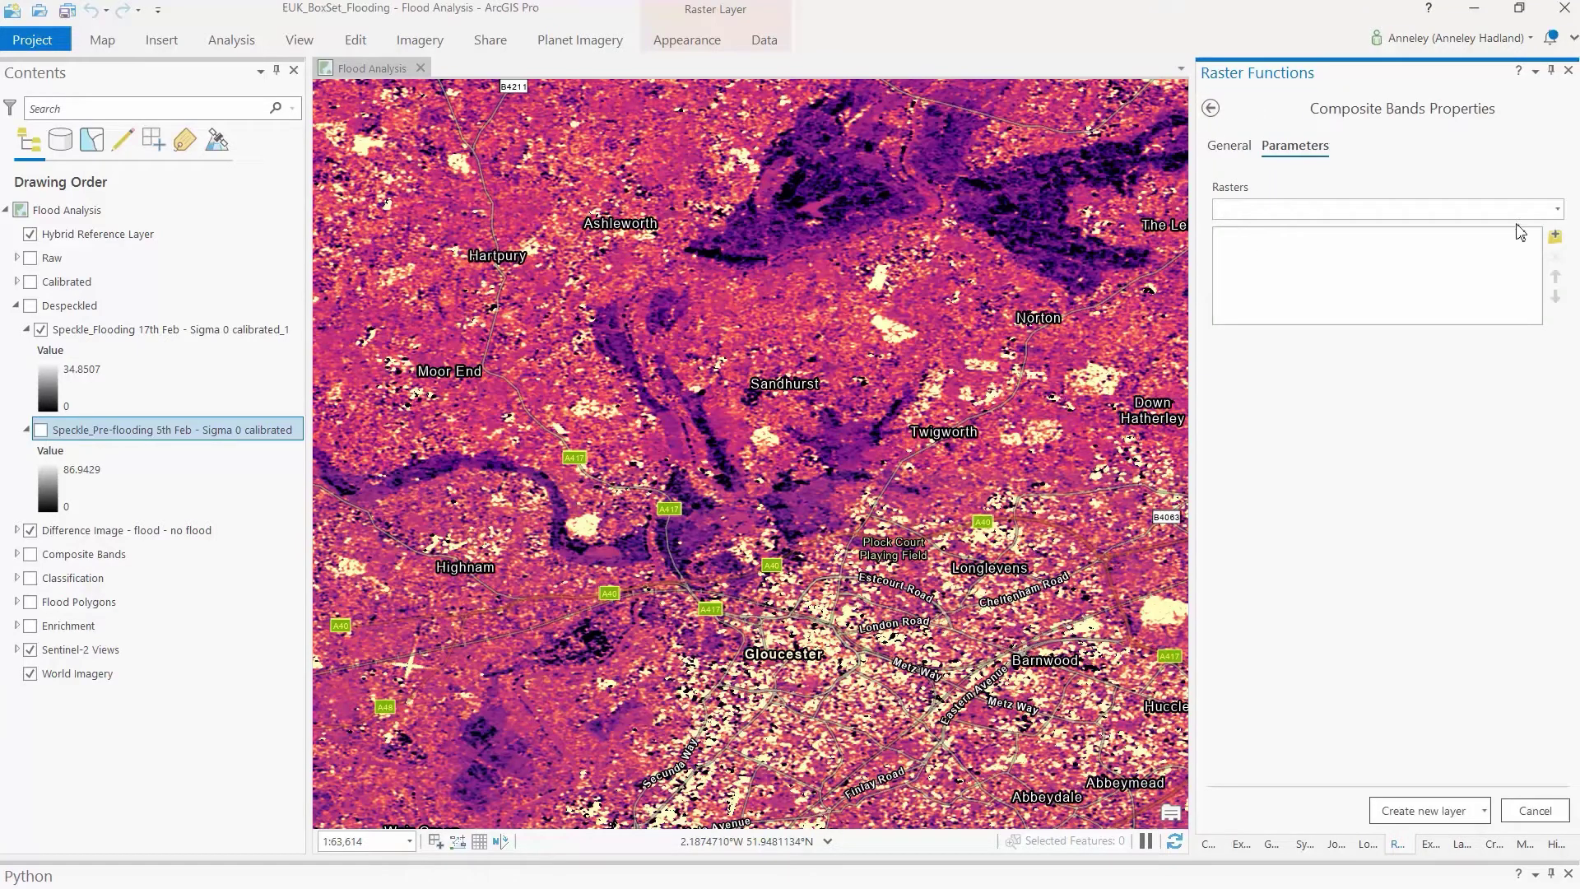
click(1558, 210)
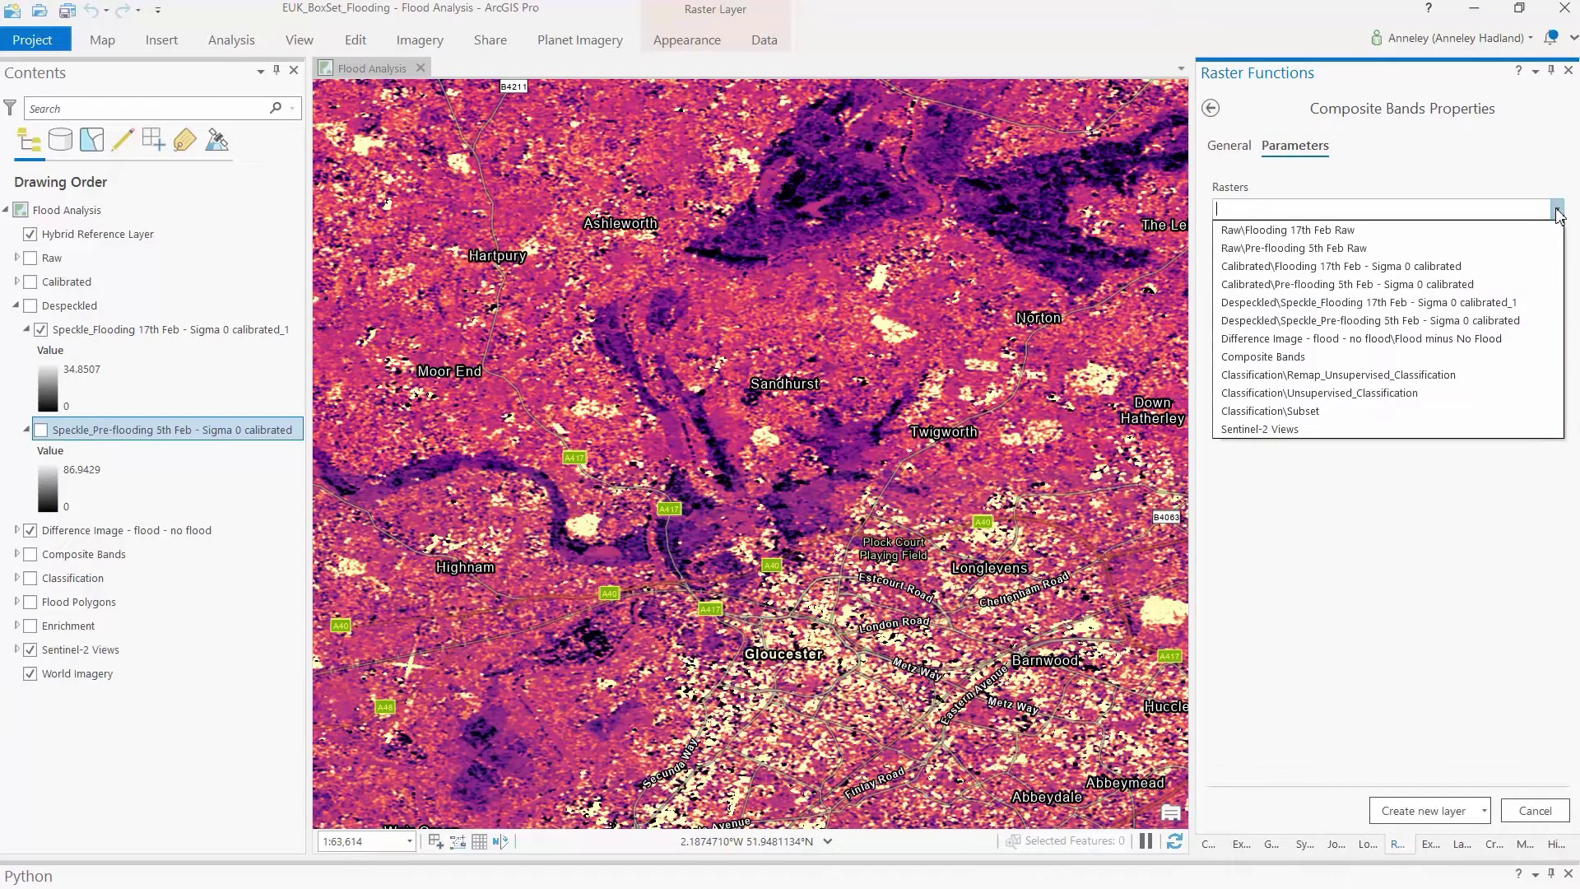
click(1372, 322)
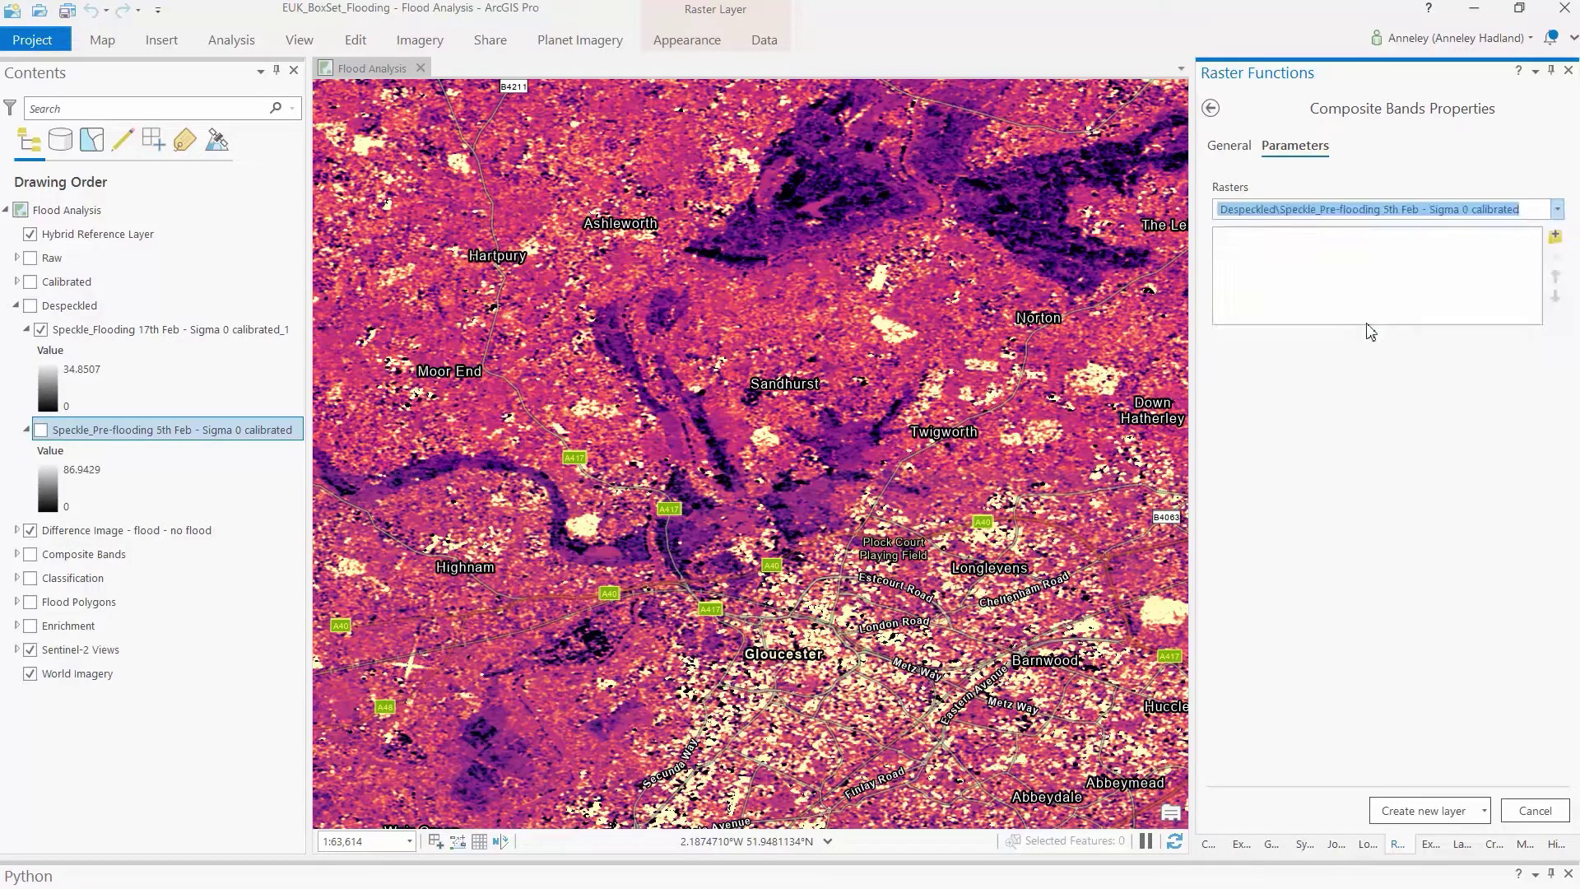
click(1558, 213)
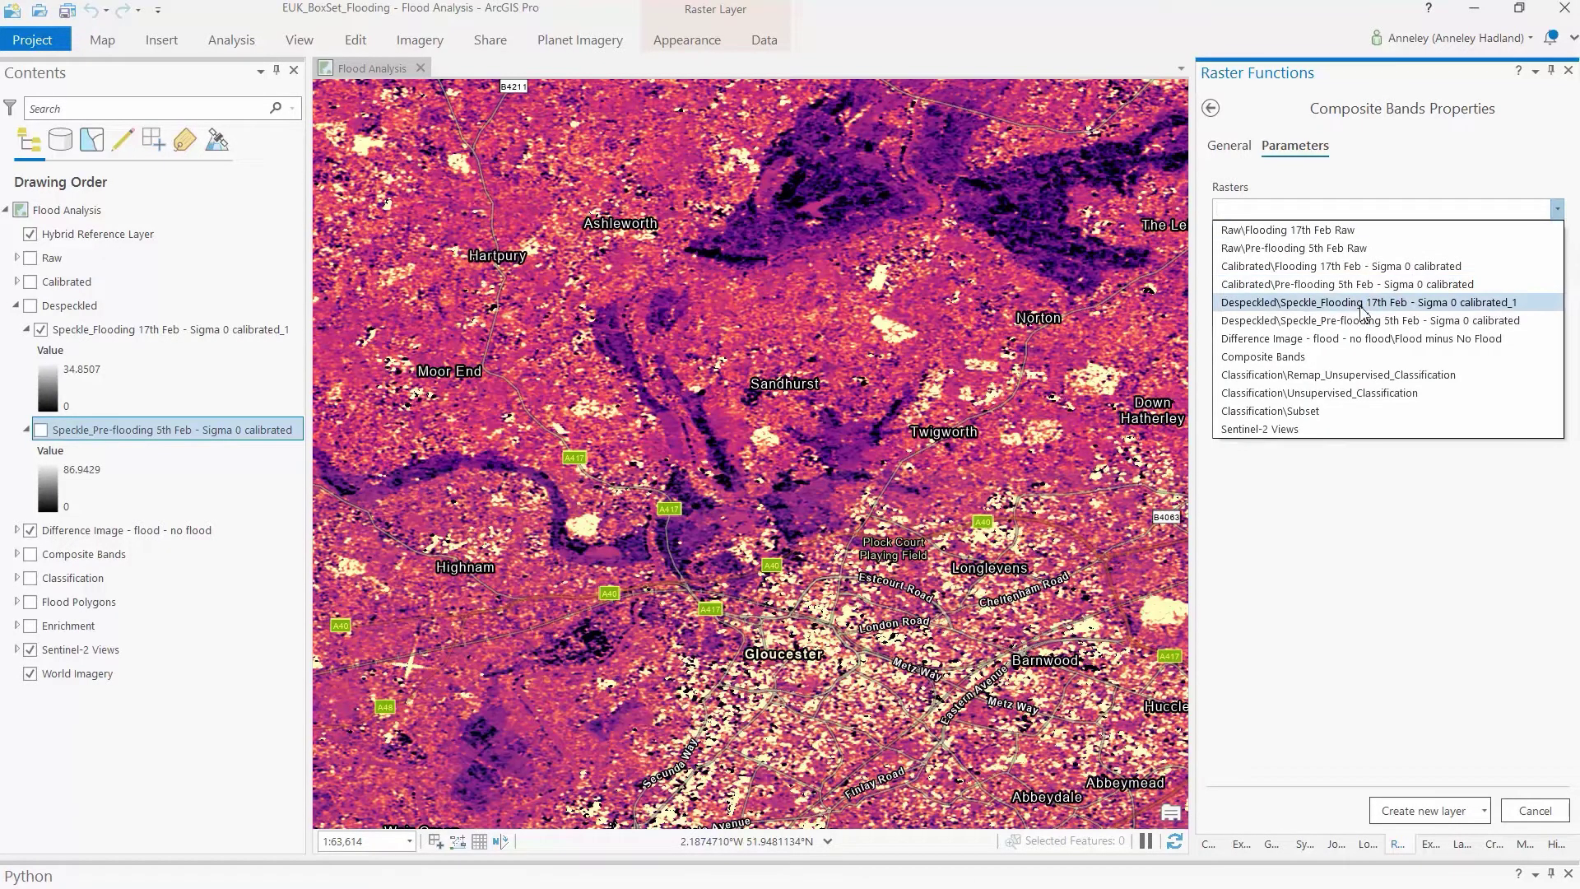
click(1358, 305)
click(1559, 212)
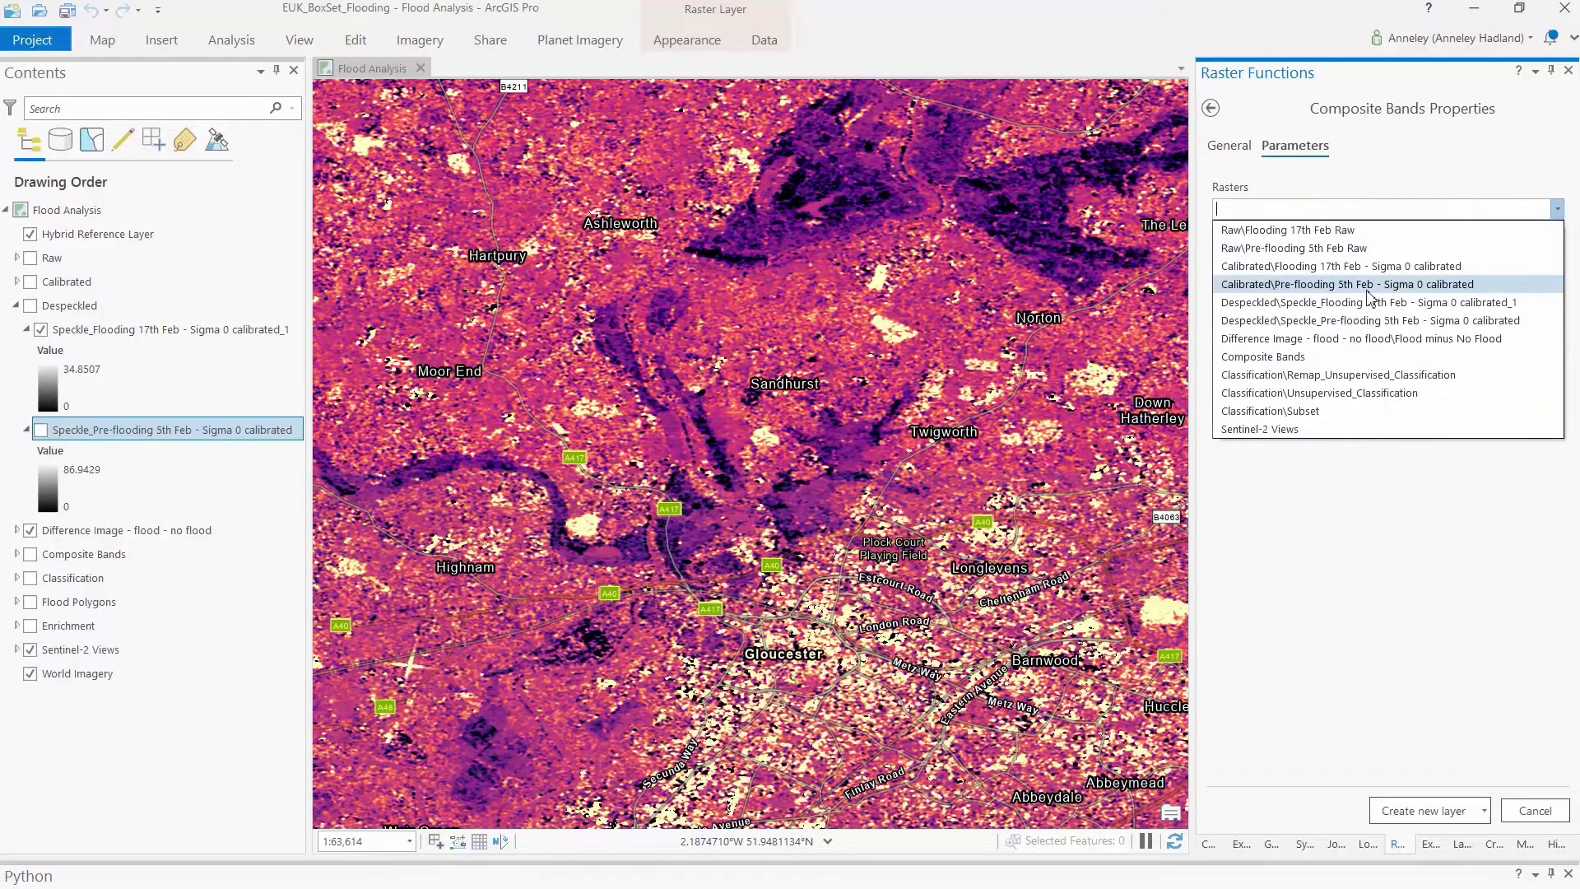
click(1370, 320)
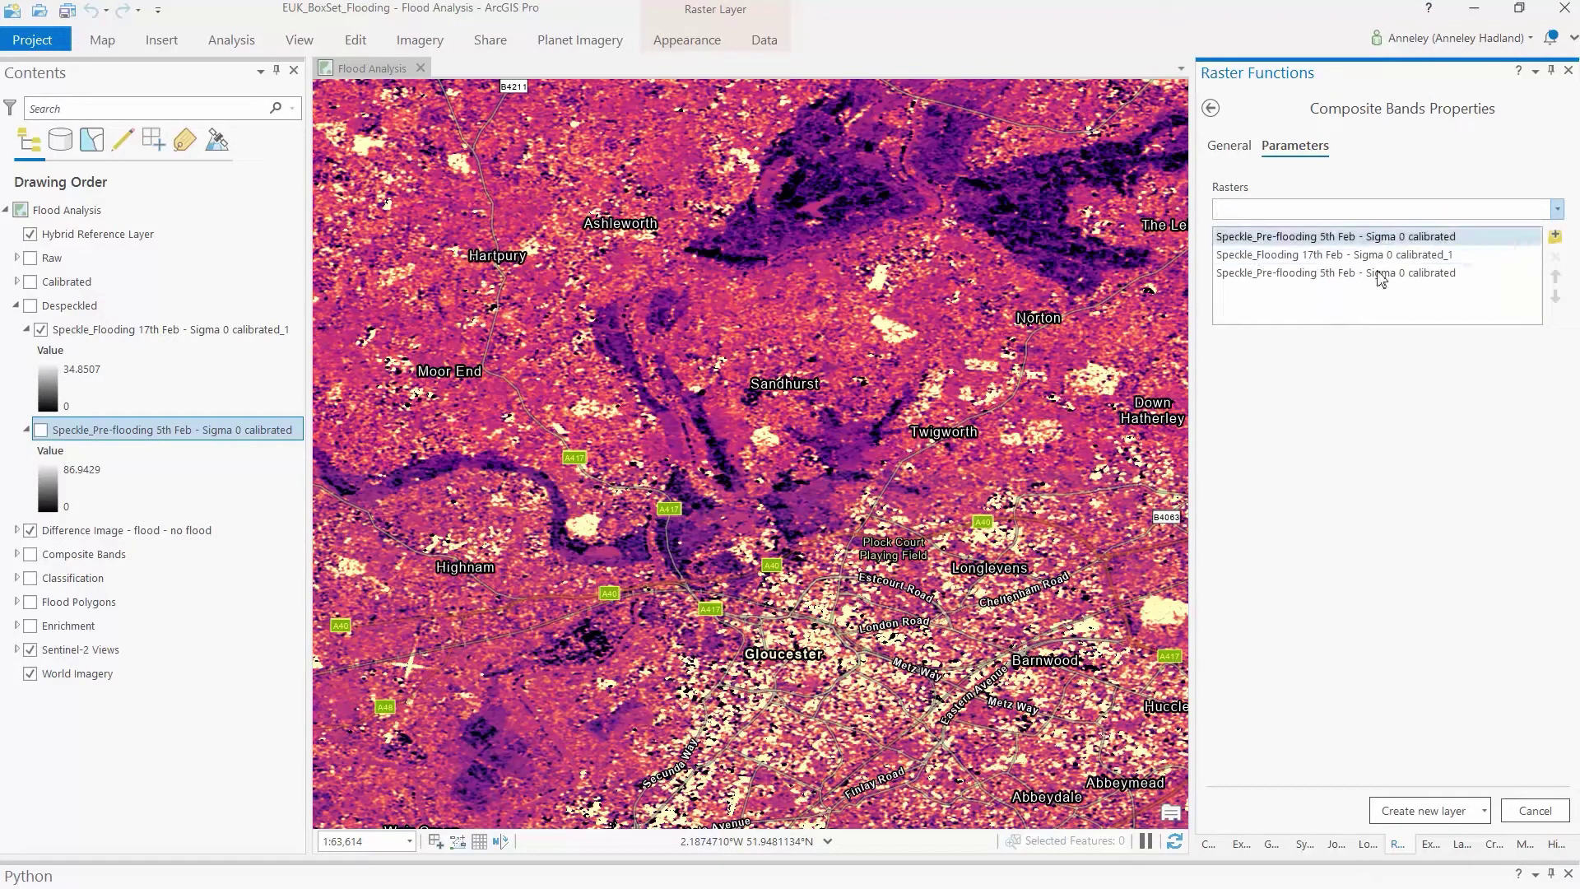
click(1422, 811)
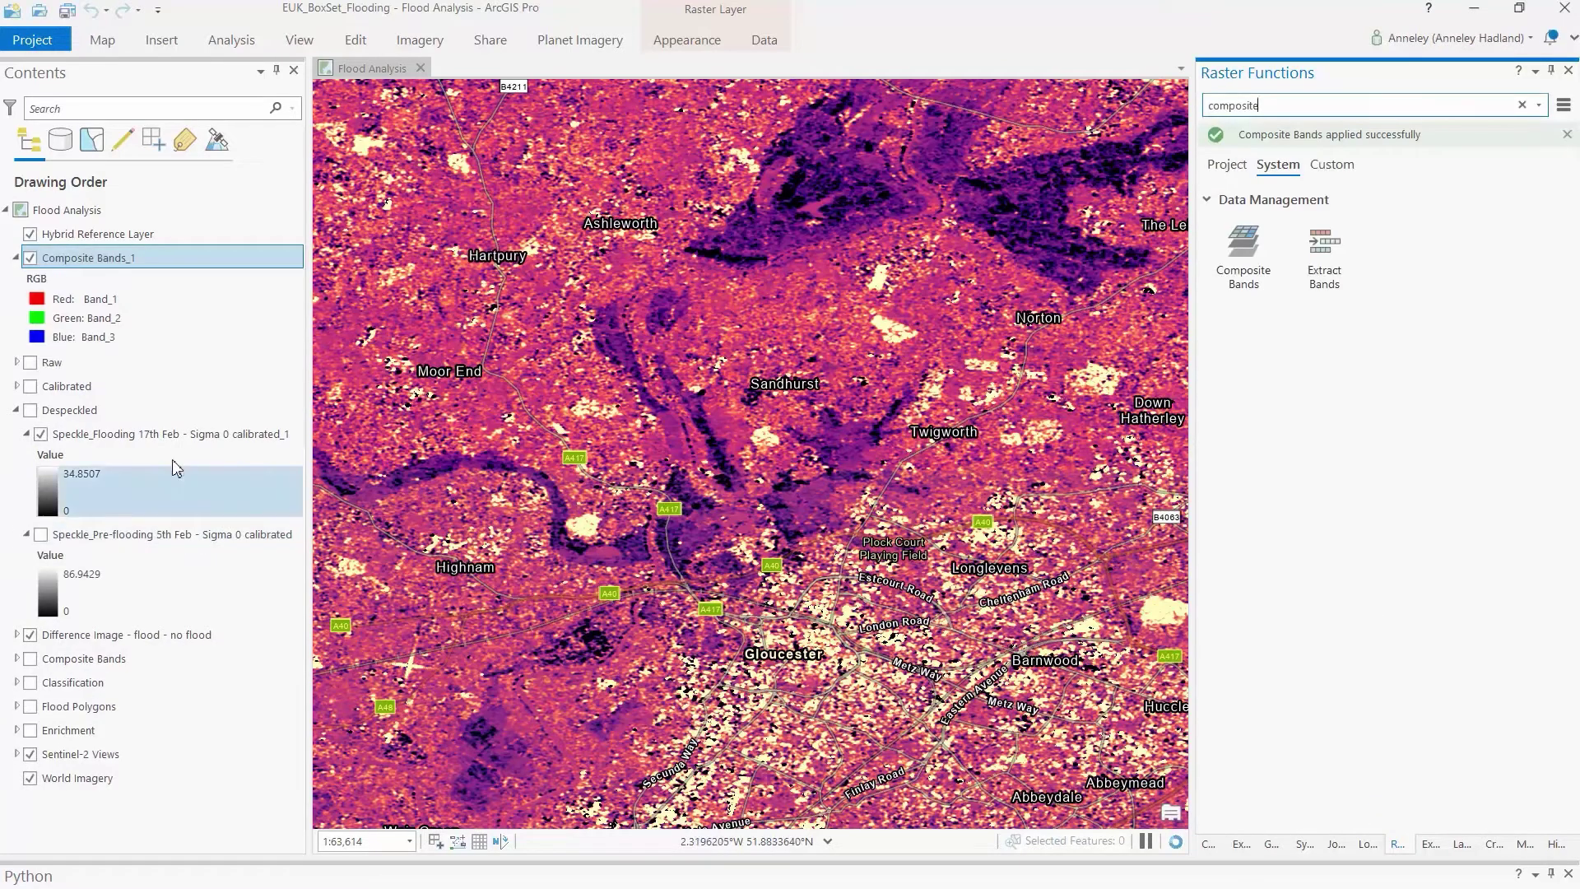
- Hide the Despeckled group and give Composite Bands_1 a Standard Deviation stretch, swiping to compare
click(17, 410)
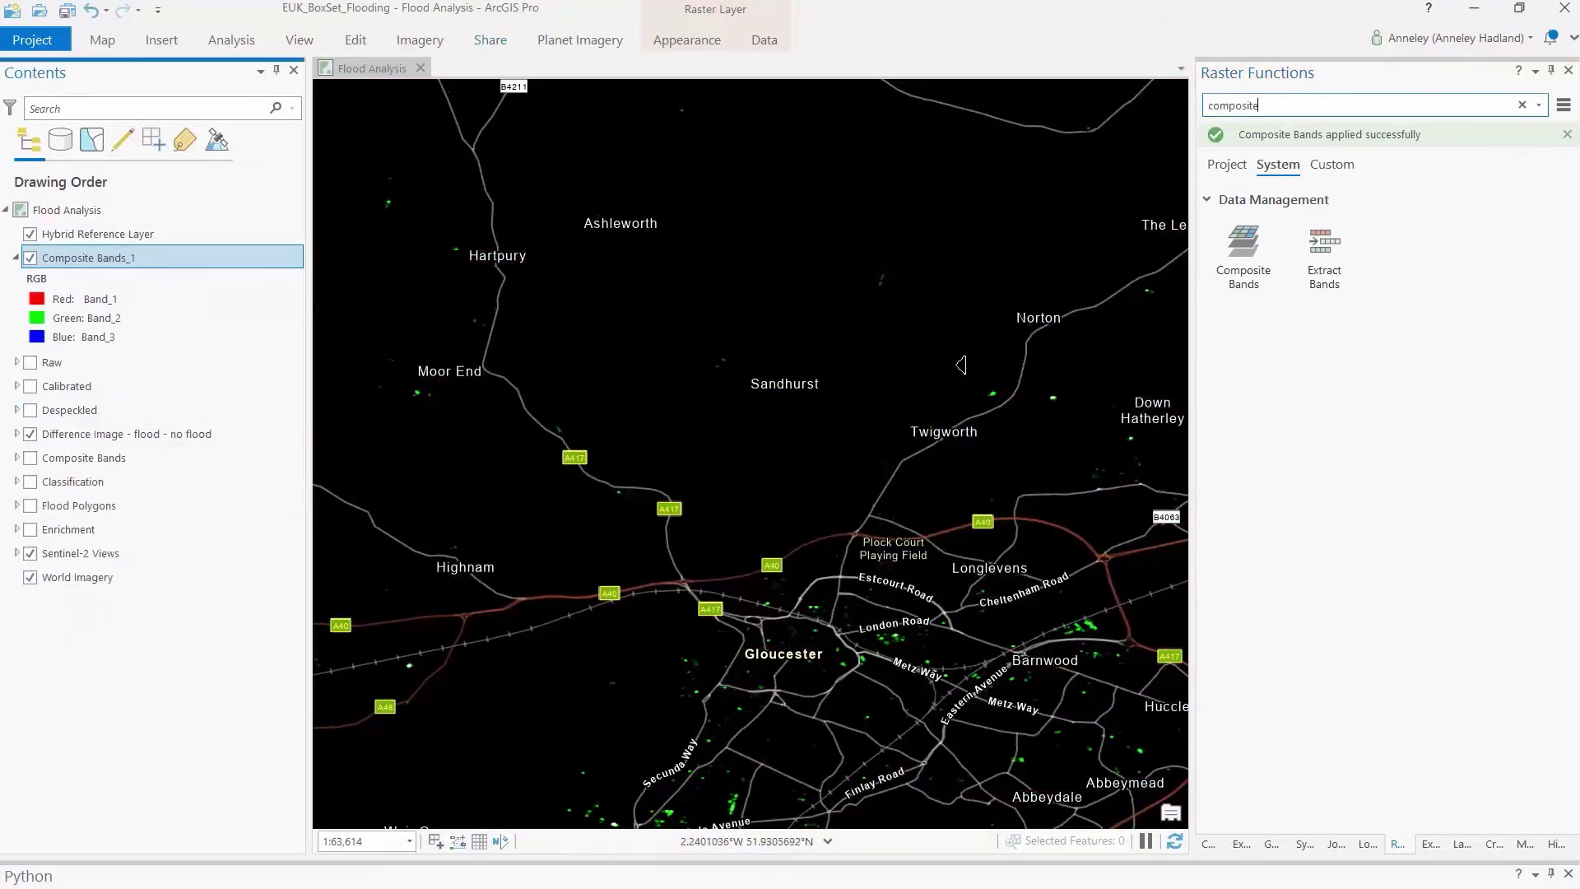
click(1304, 845)
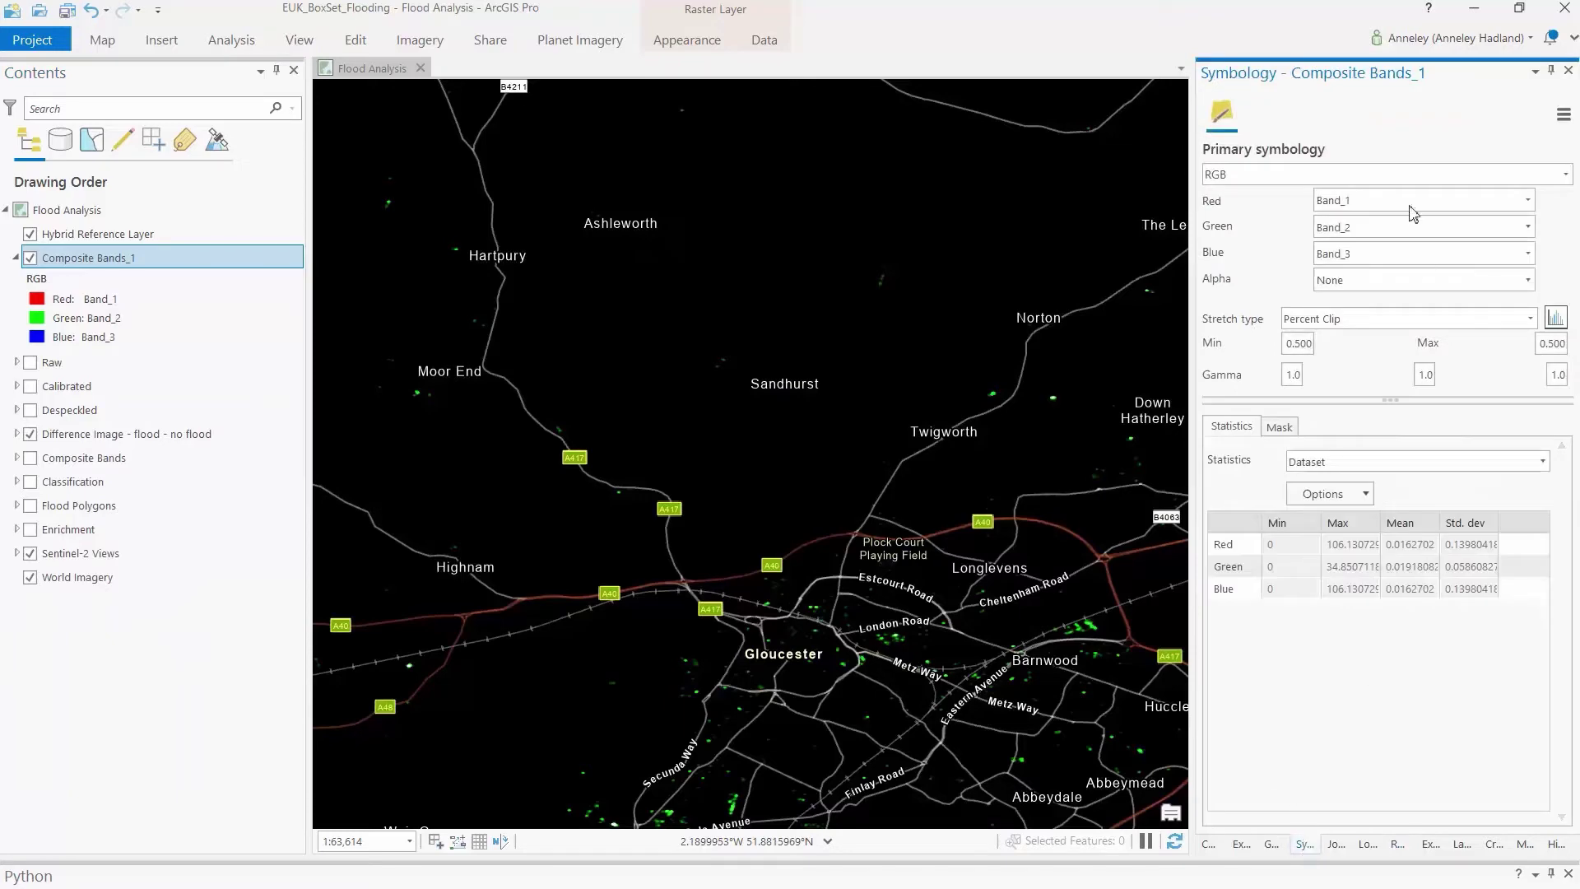
click(1380, 319)
click(1383, 531)
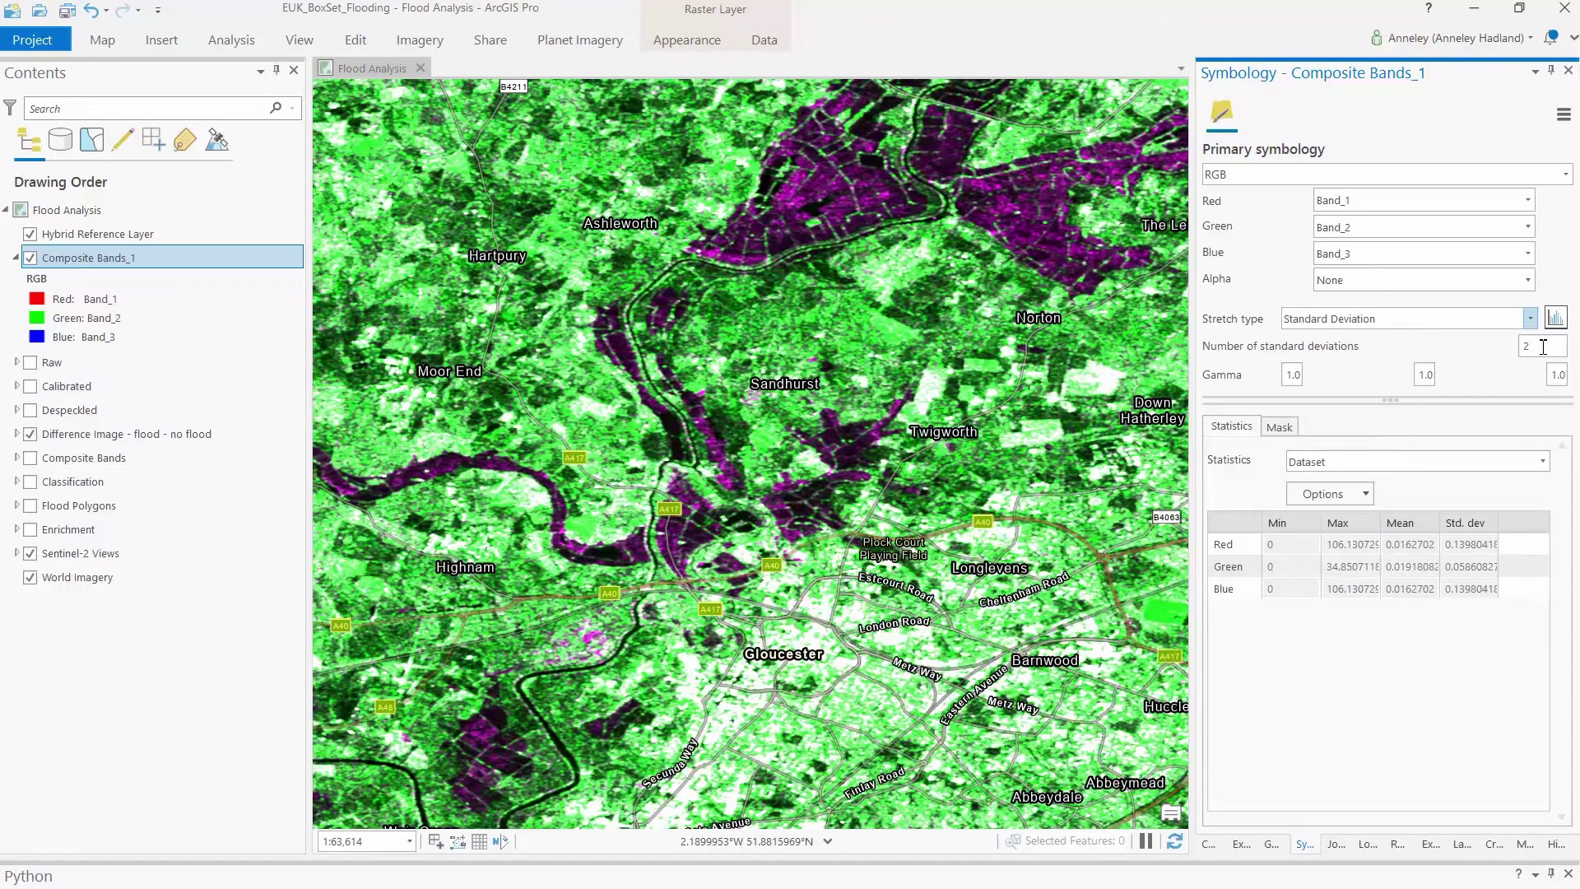
drag(857, 124, 857, 57)
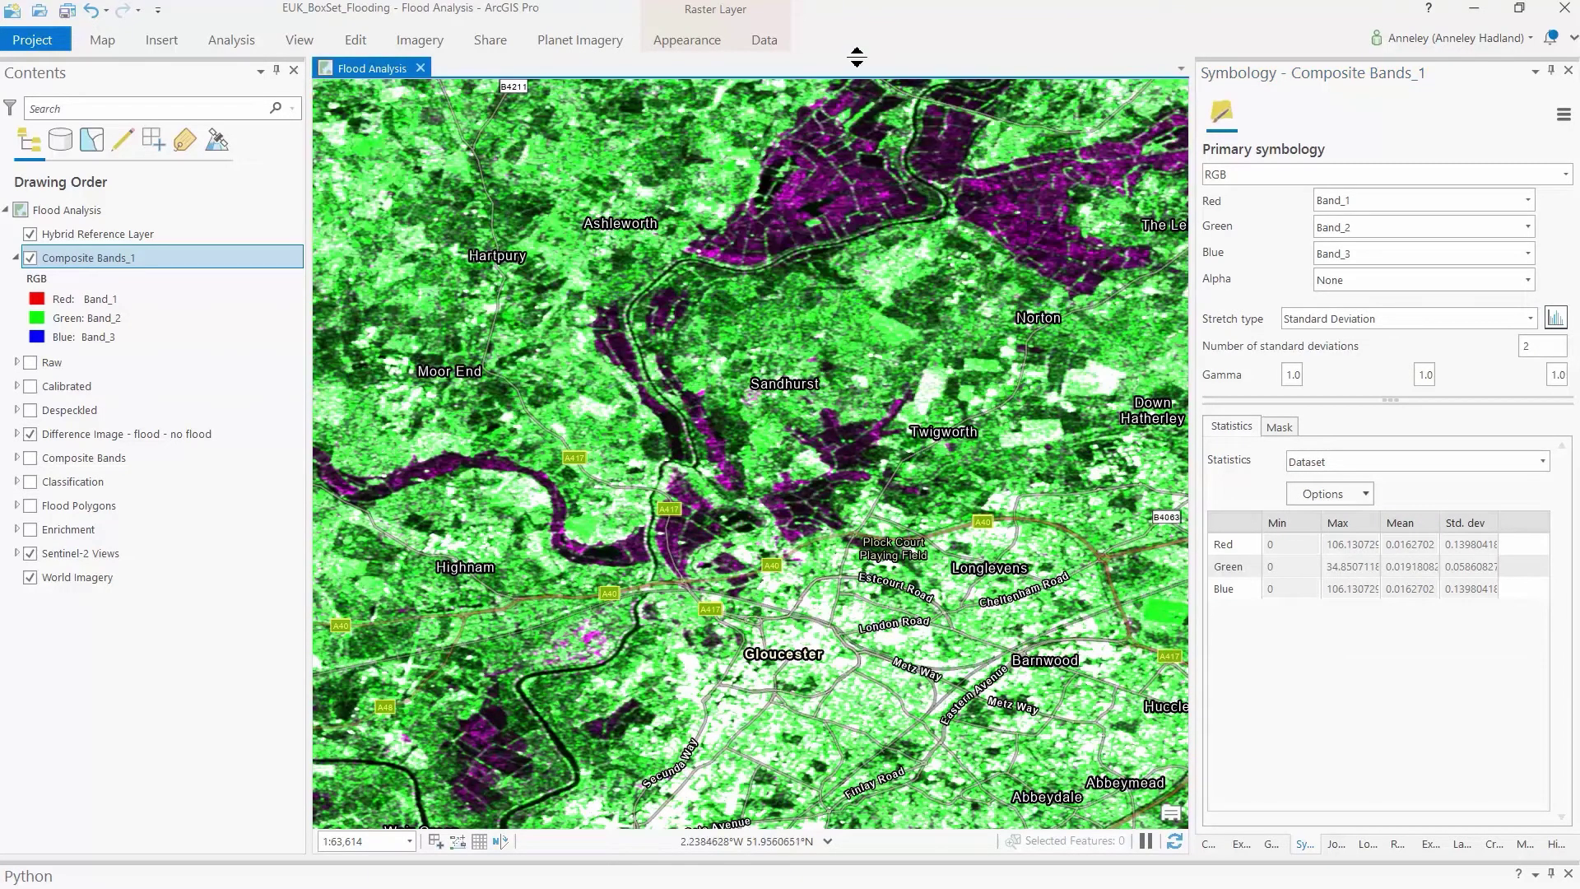
drag(890, 310, 846, 525)
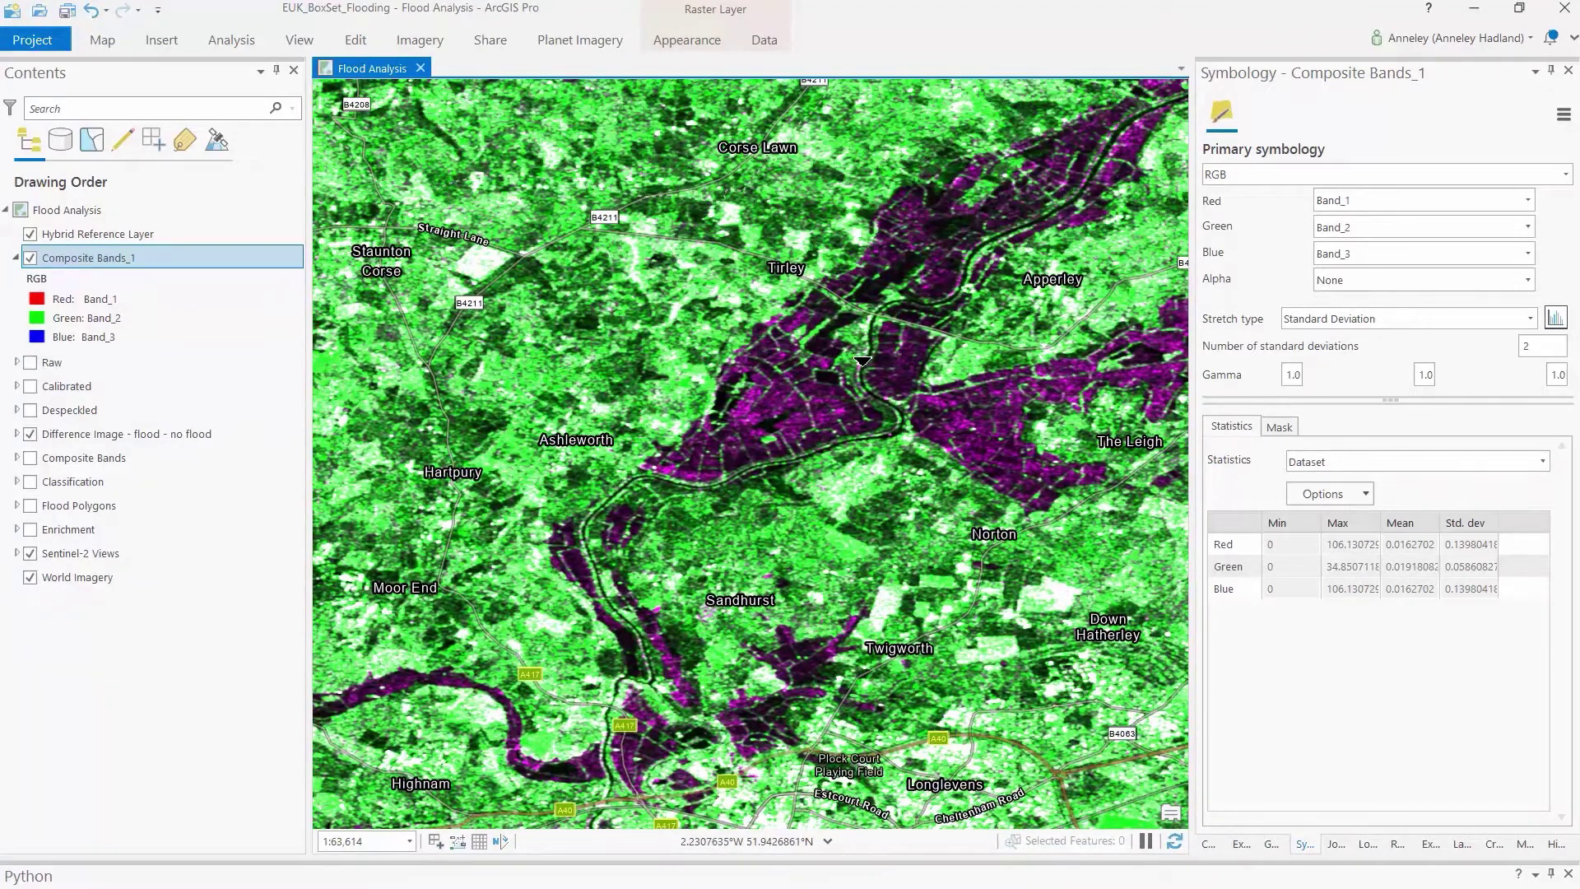
- Hide the difference image and pan the magenta flooding from Apperley toward Tibberton and Upleadon
click(30, 435)
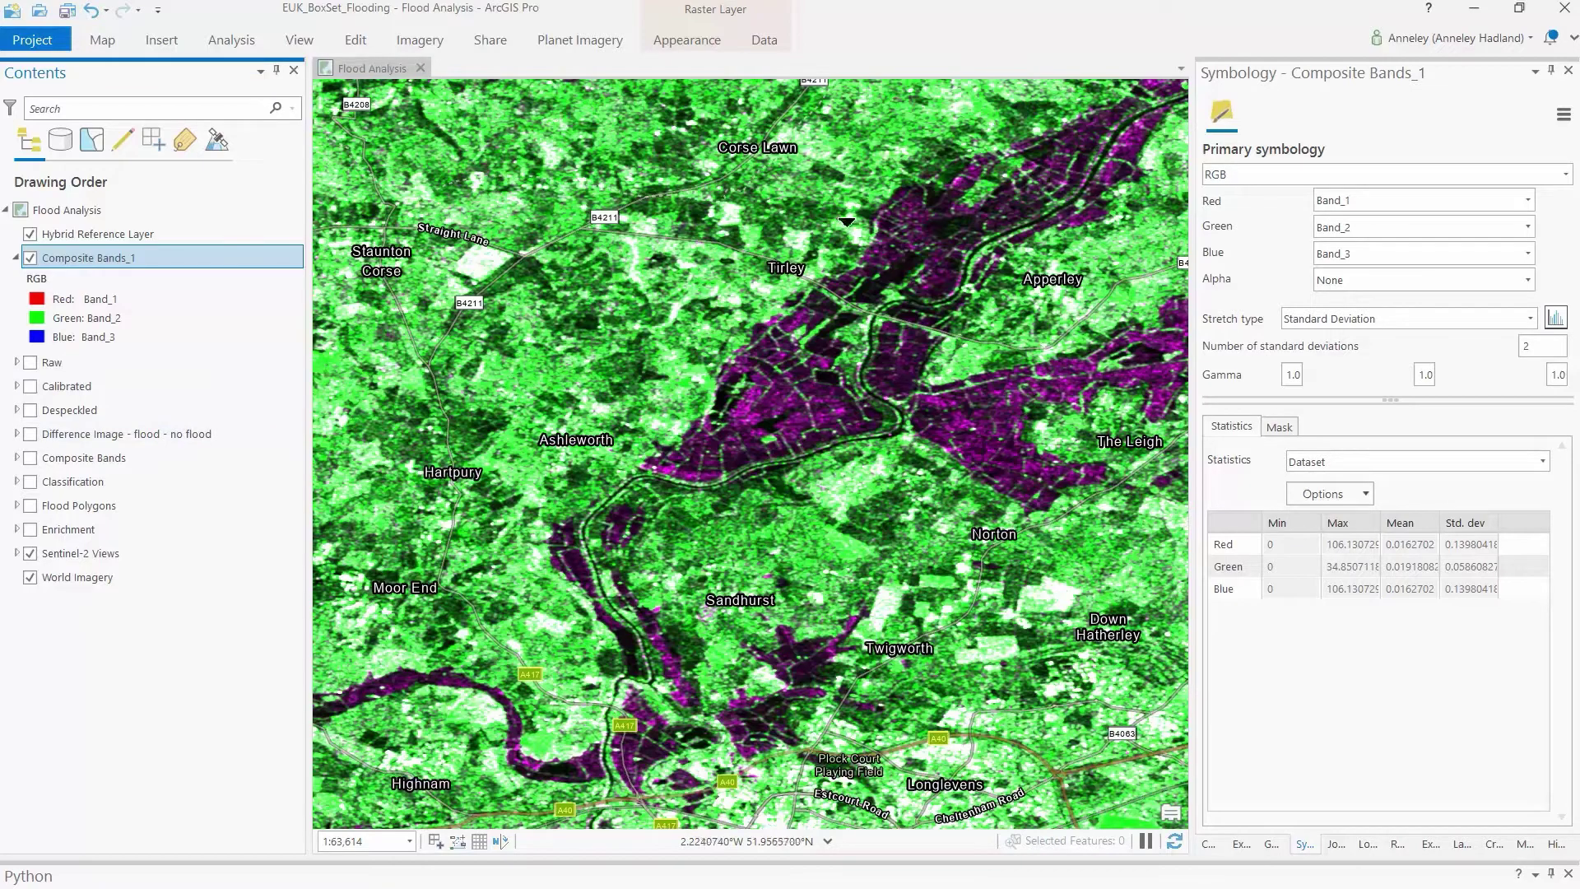
click(103, 40)
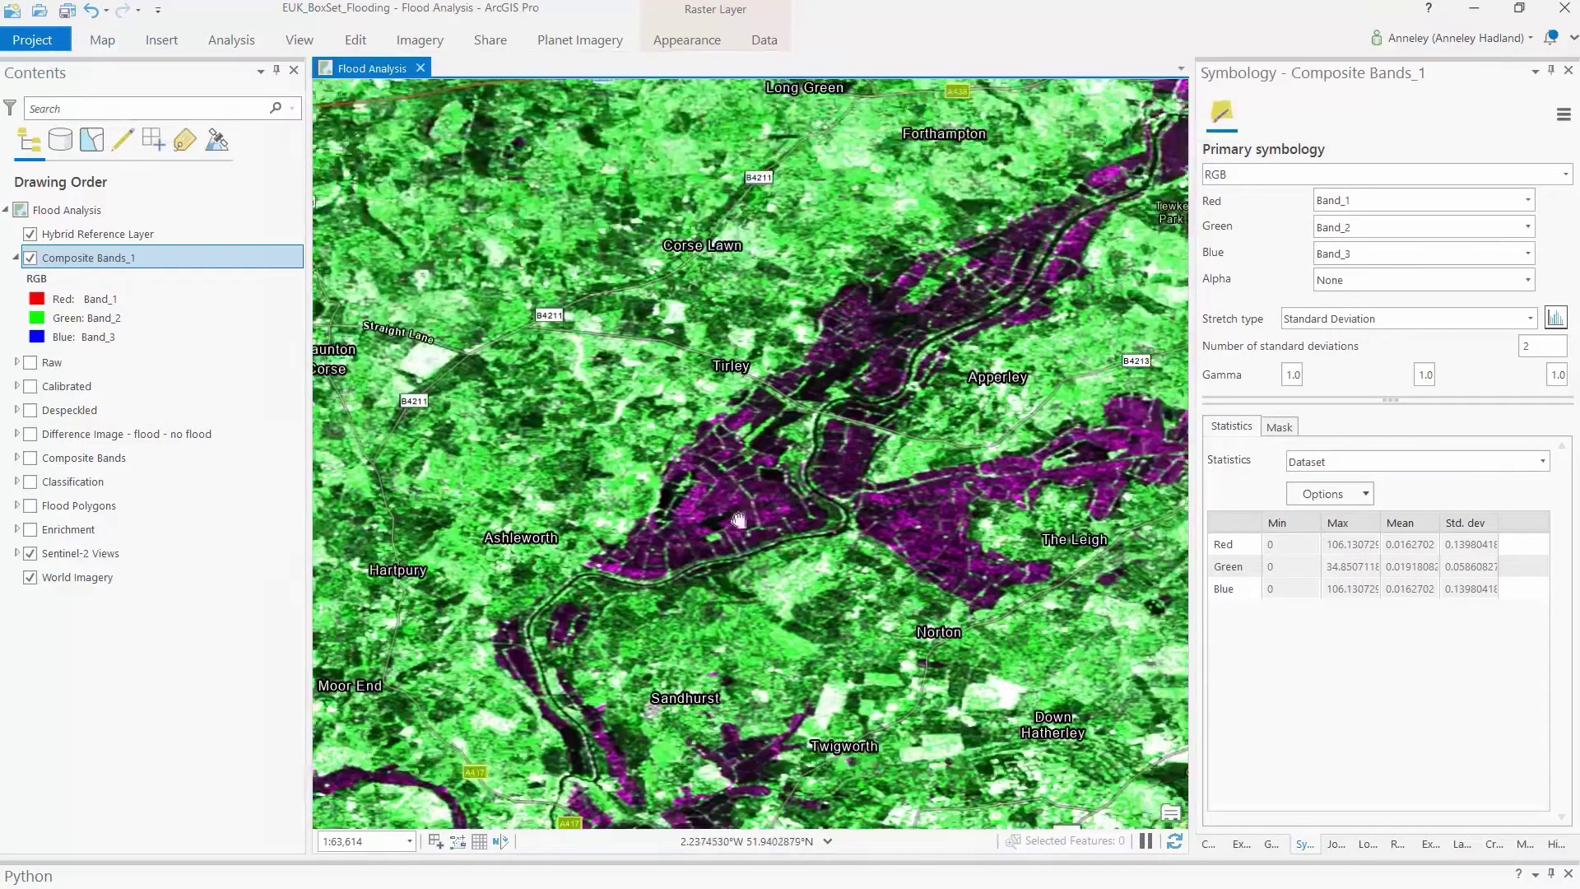
mouse_move(822, 382)
mouse_down()
mouse_move(617, 603)
mouse_move(687, 550)
mouse_up()
mouse_move(348, 763)
mouse_down()
mouse_move(688, 487)
mouse_move(740, 297)
mouse_up()
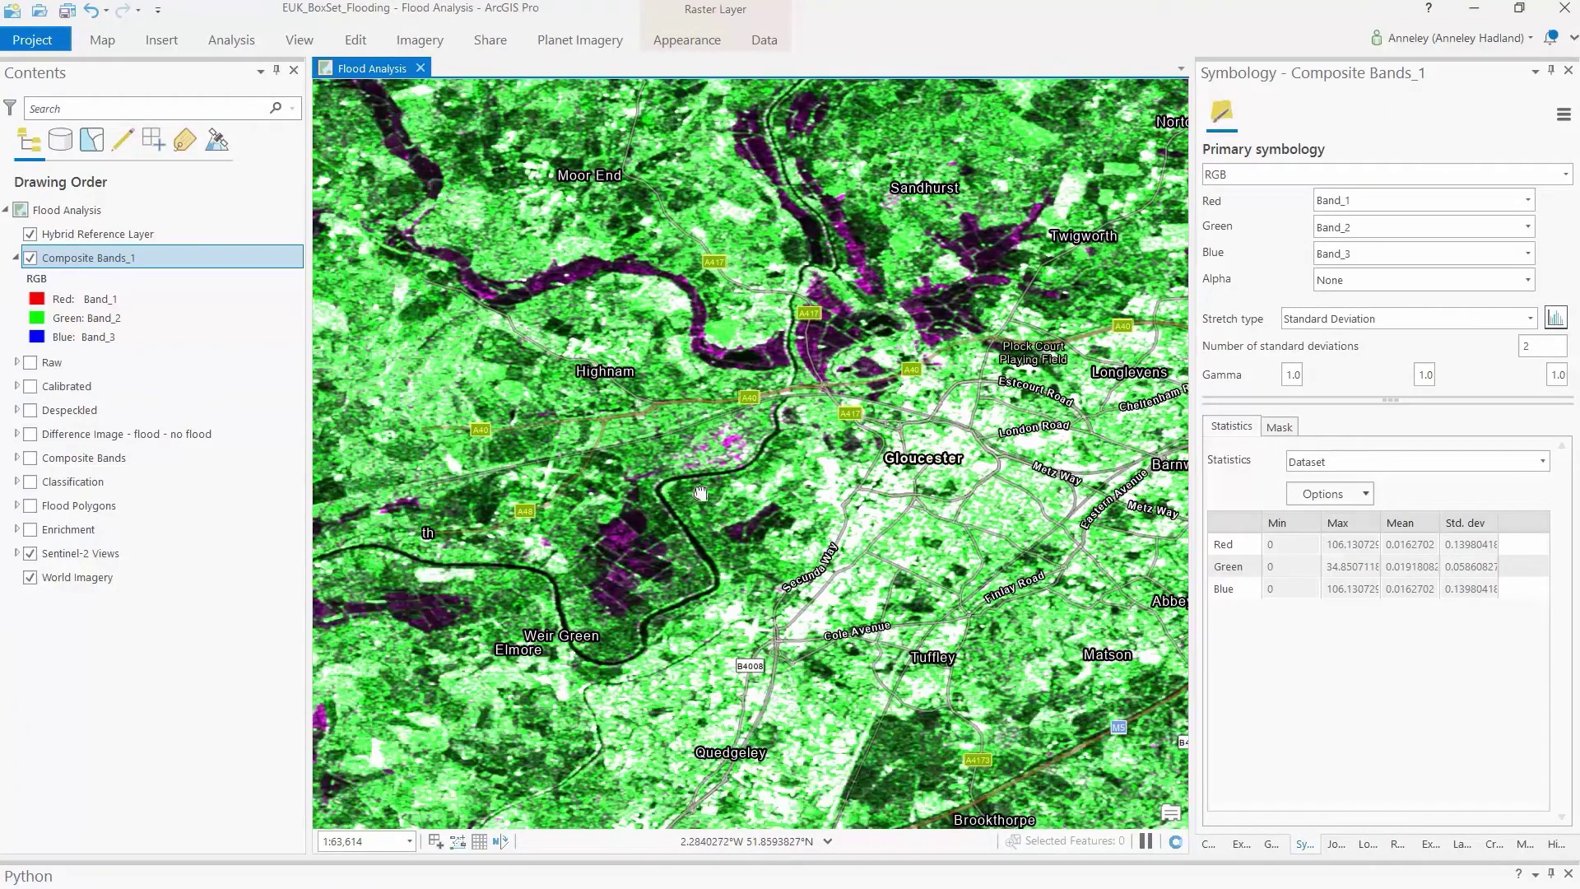
mouse_move(693, 618)
mouse_down()
mouse_move(858, 482)
mouse_move(1050, 556)
mouse_up()
drag(679, 580, 860, 661)
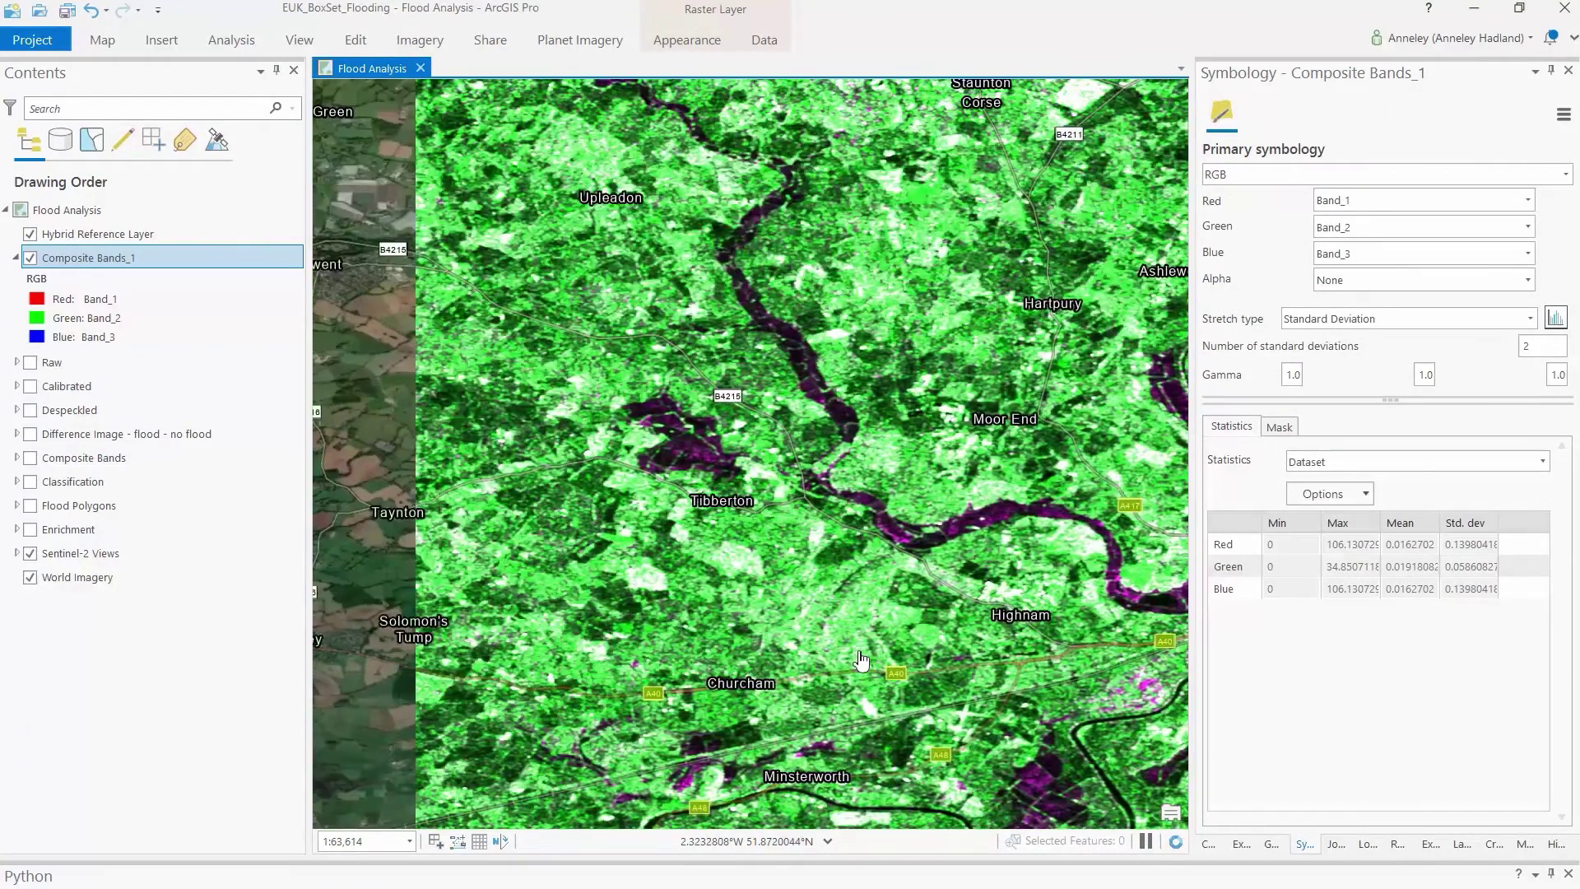
drag(742, 469, 768, 683)
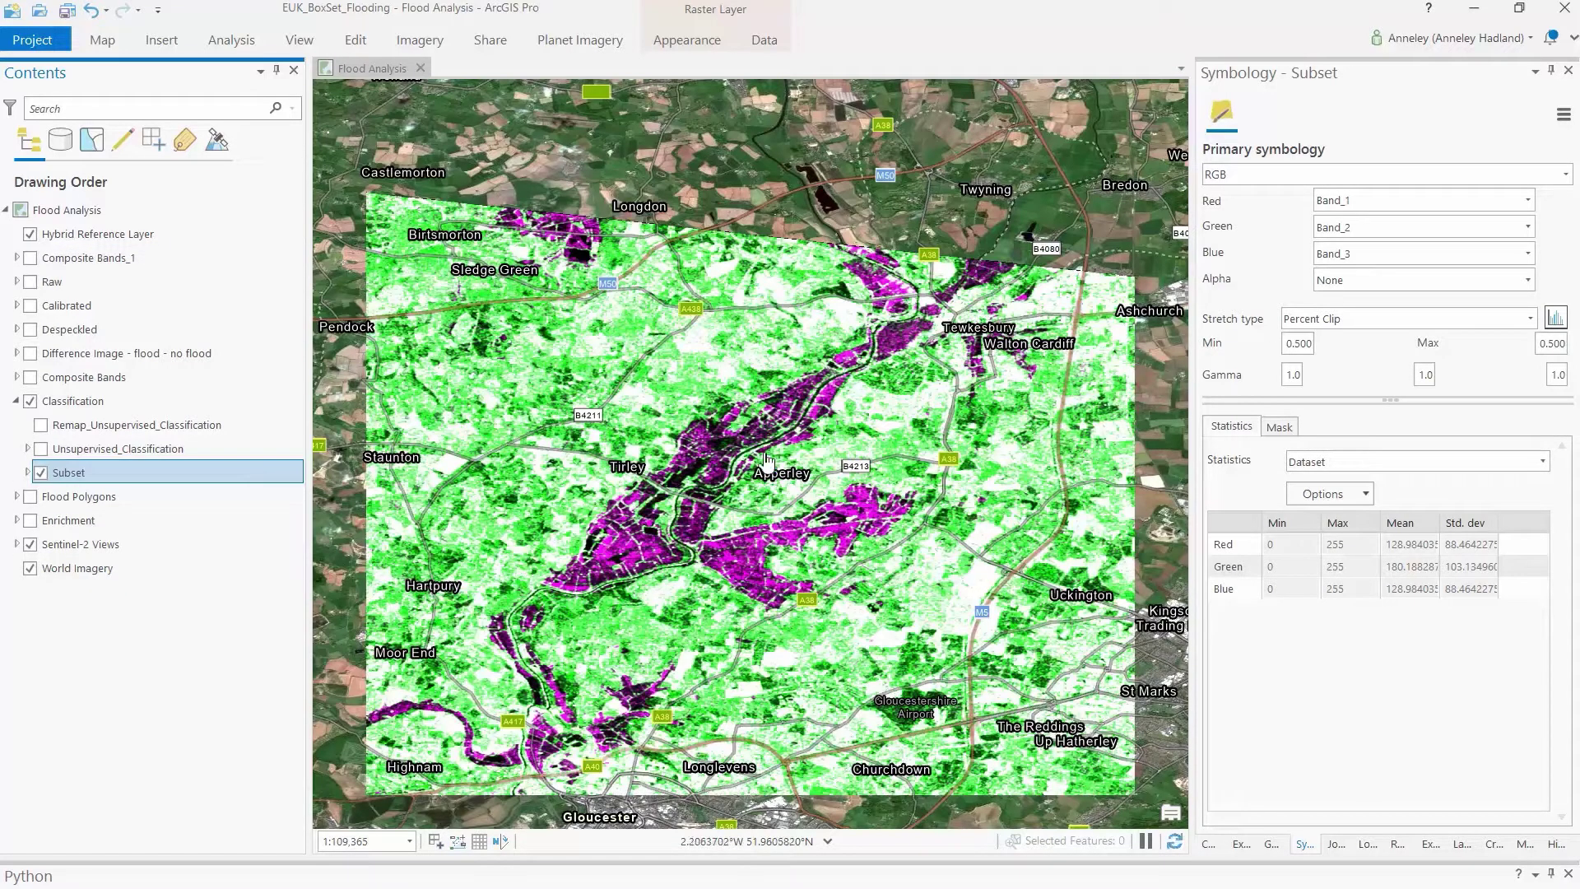
scroll(768, 459, up, 2)
- Zoom in on the flooding around Apperley
drag(825, 504, 839, 433)
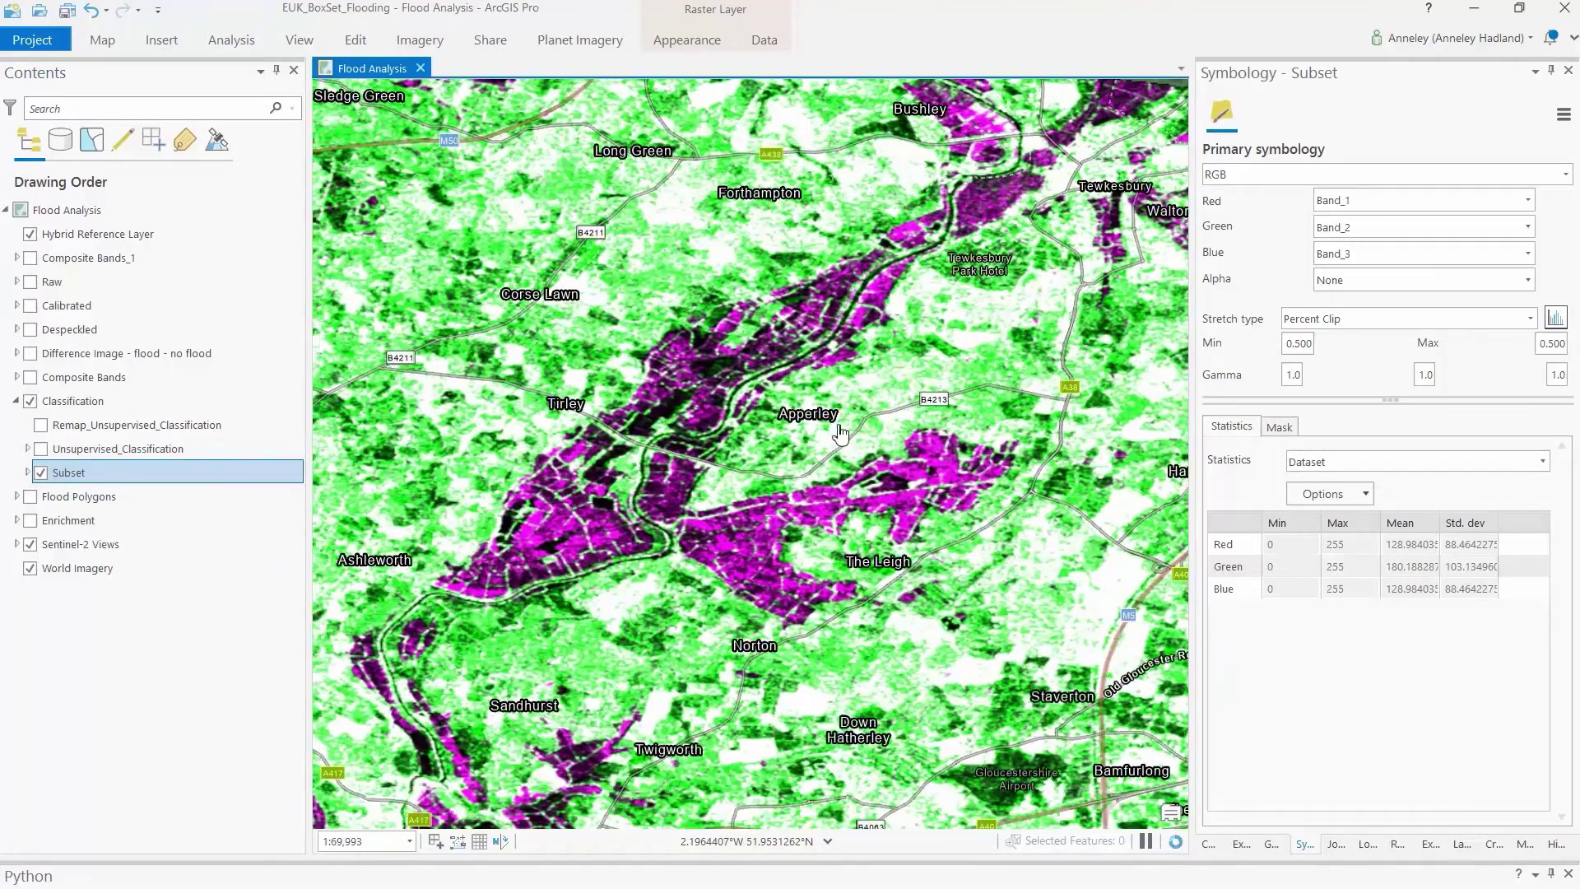
- Switch on Unsupervised_Classification, pan over Tirley and Apperley, and start editing its class colours
click(27, 449)
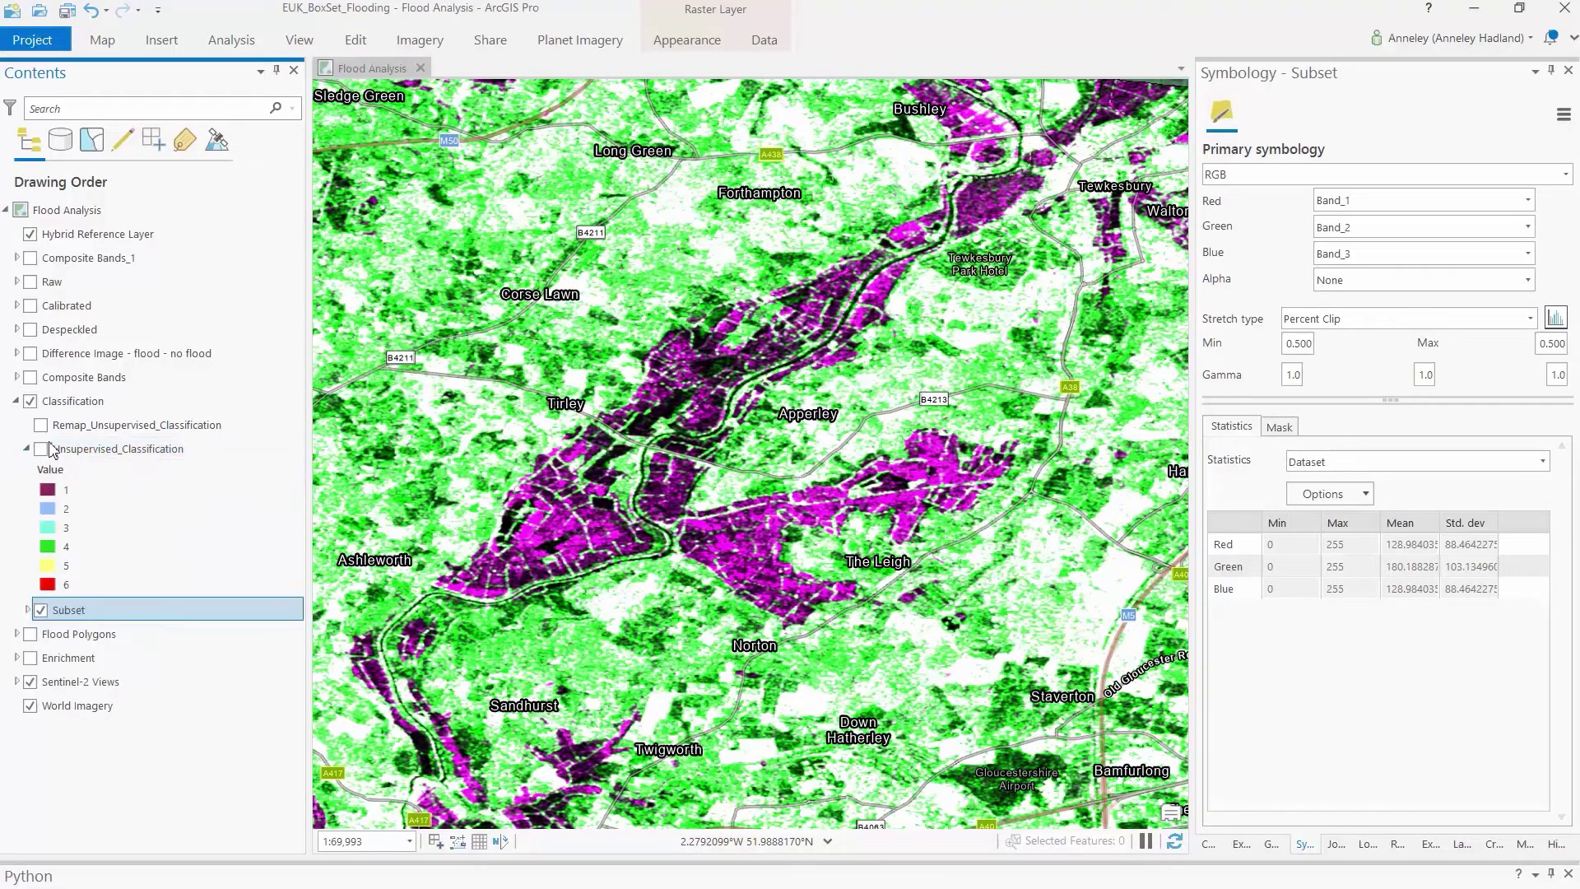
click(42, 448)
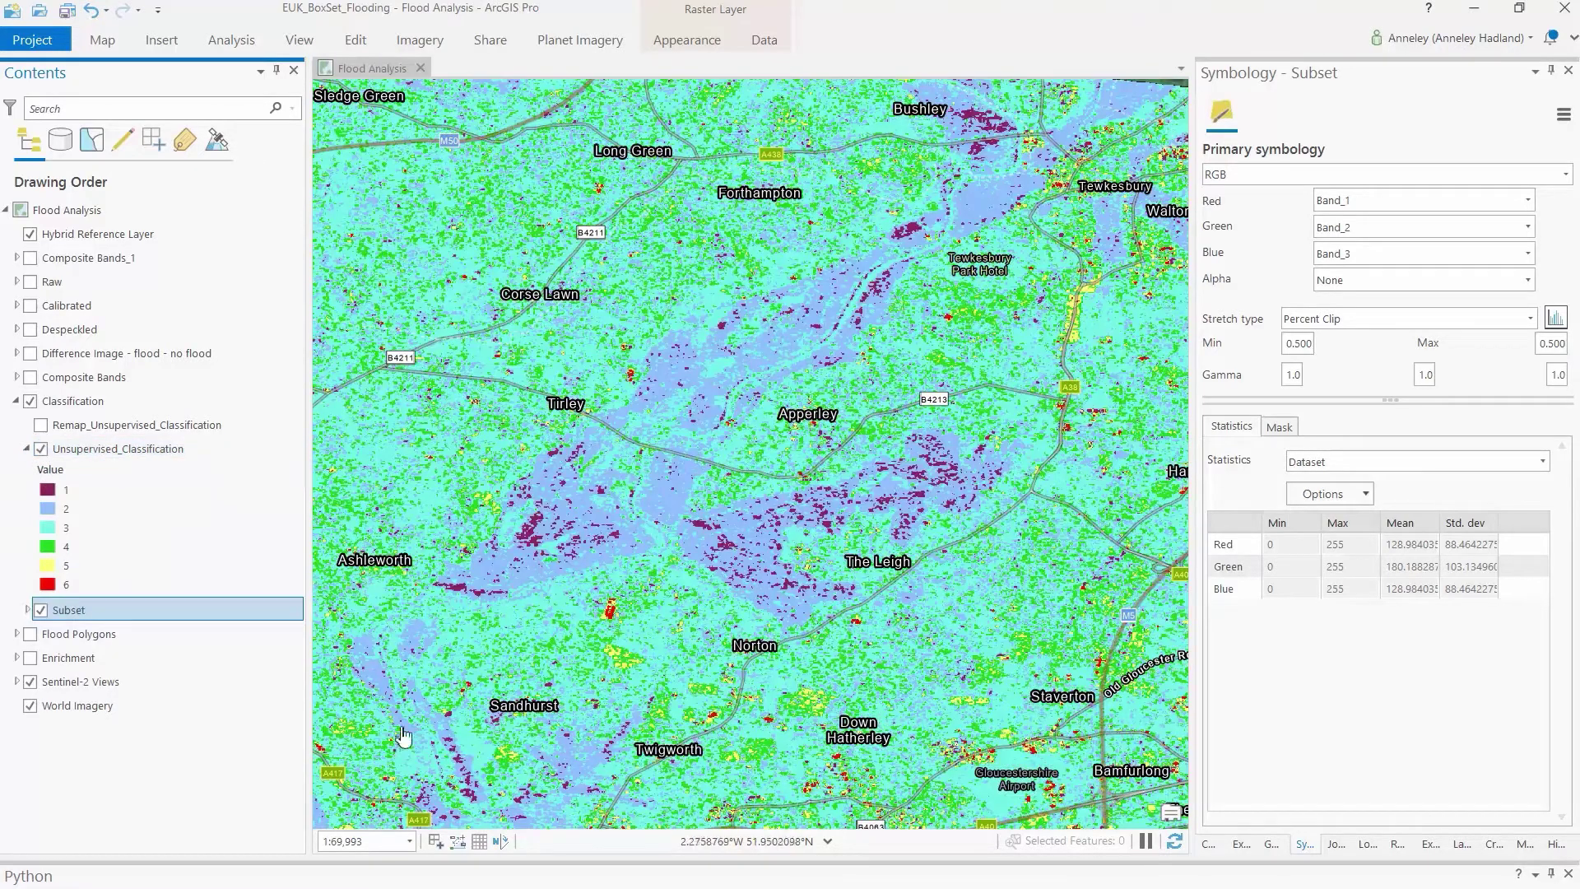
drag(668, 582, 689, 616)
scroll(690, 616, down, 2)
scroll(728, 615, up, 2)
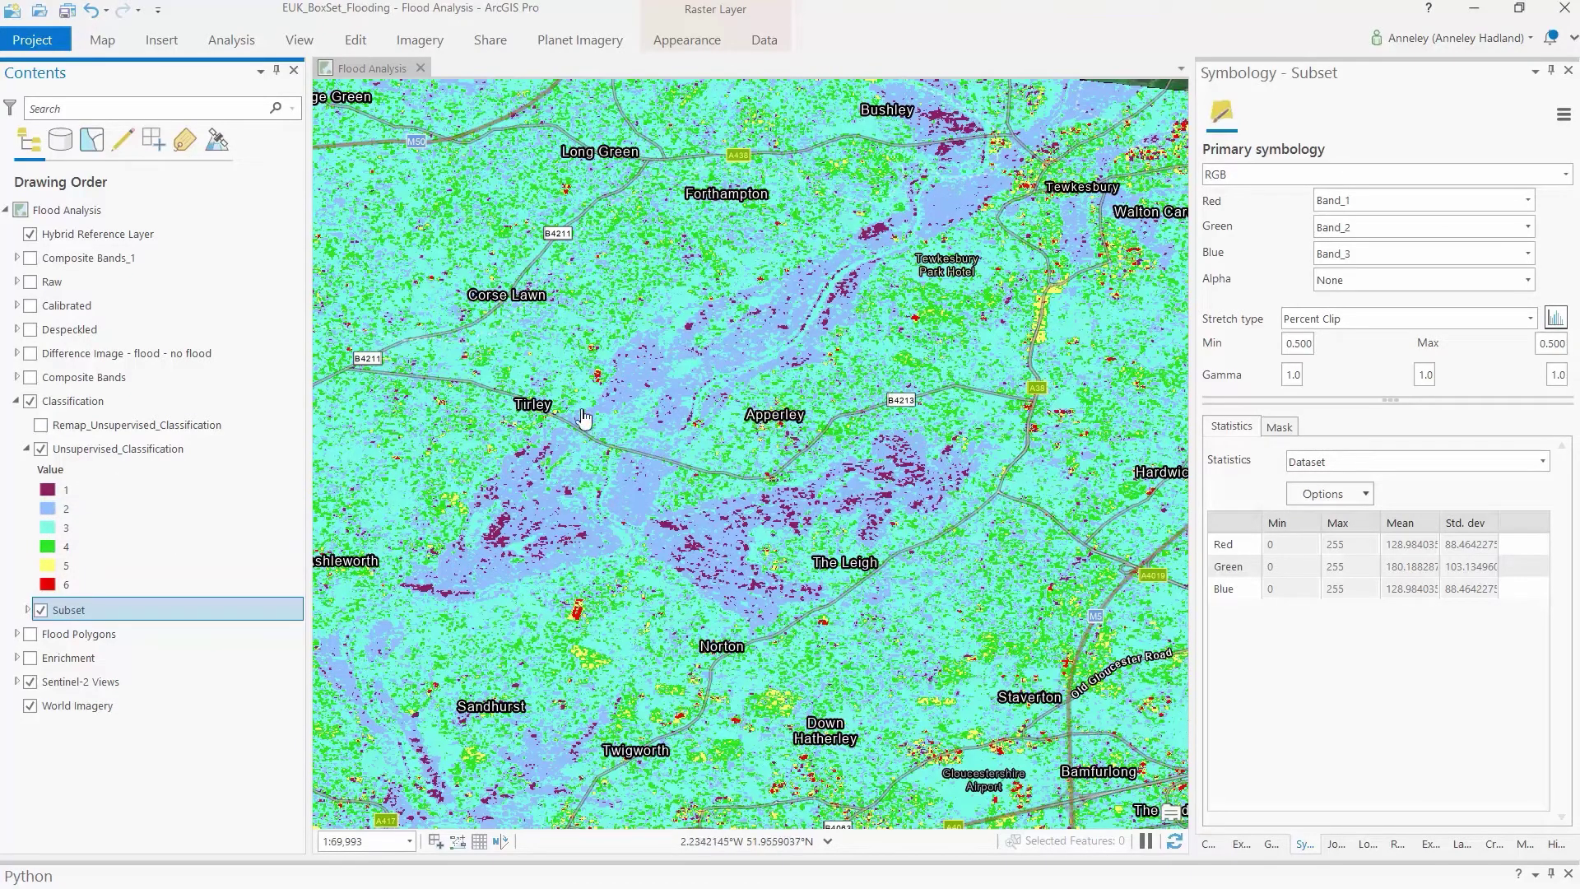
drag(512, 417, 803, 373)
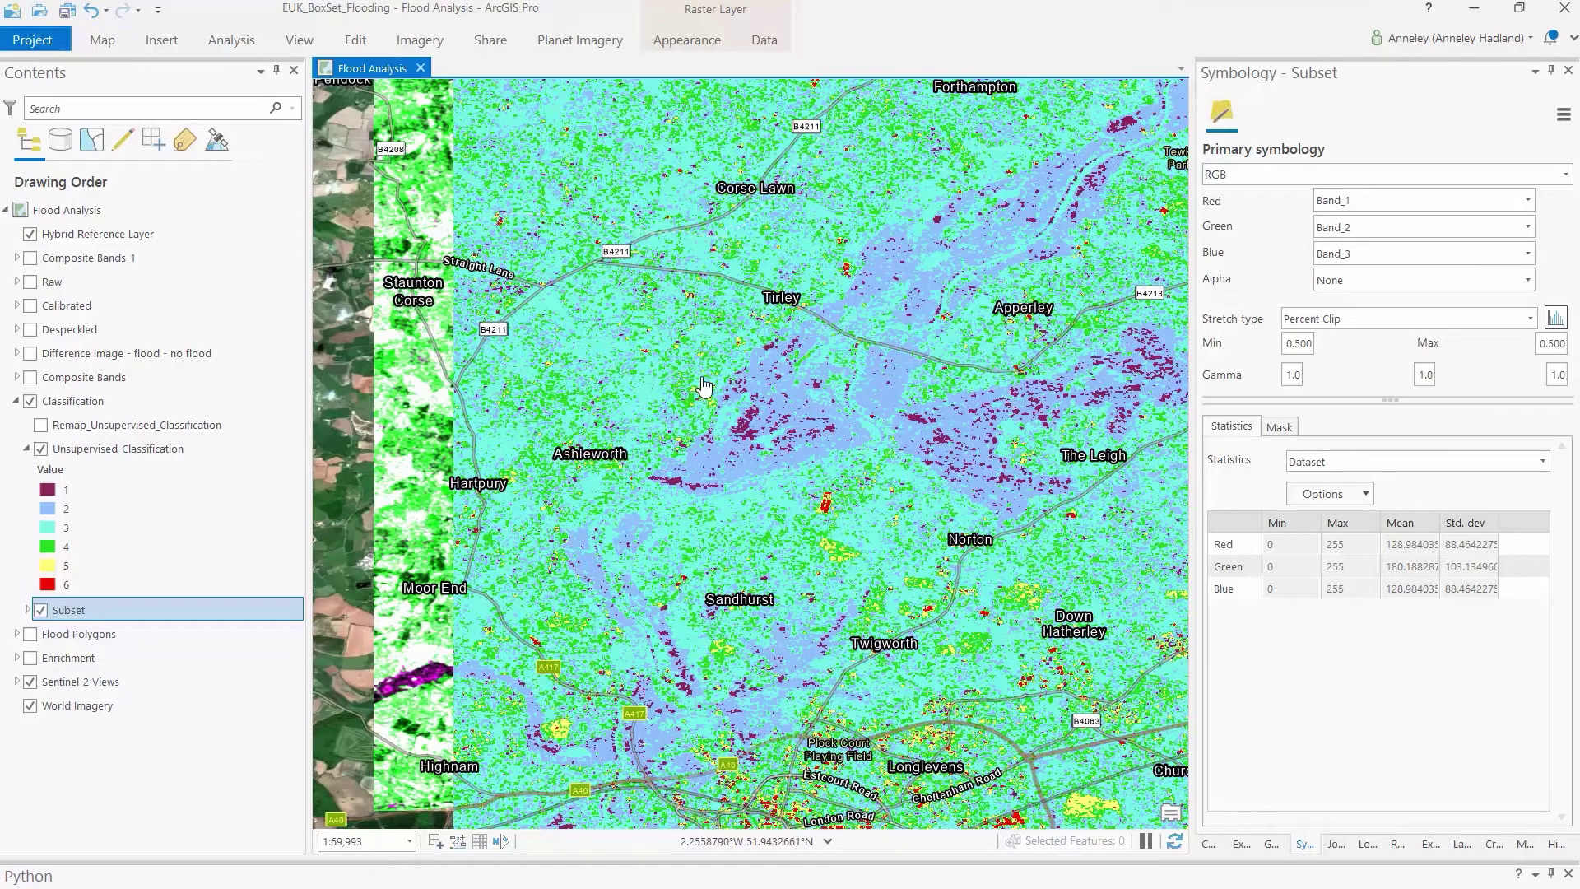
drag(701, 387, 536, 412)
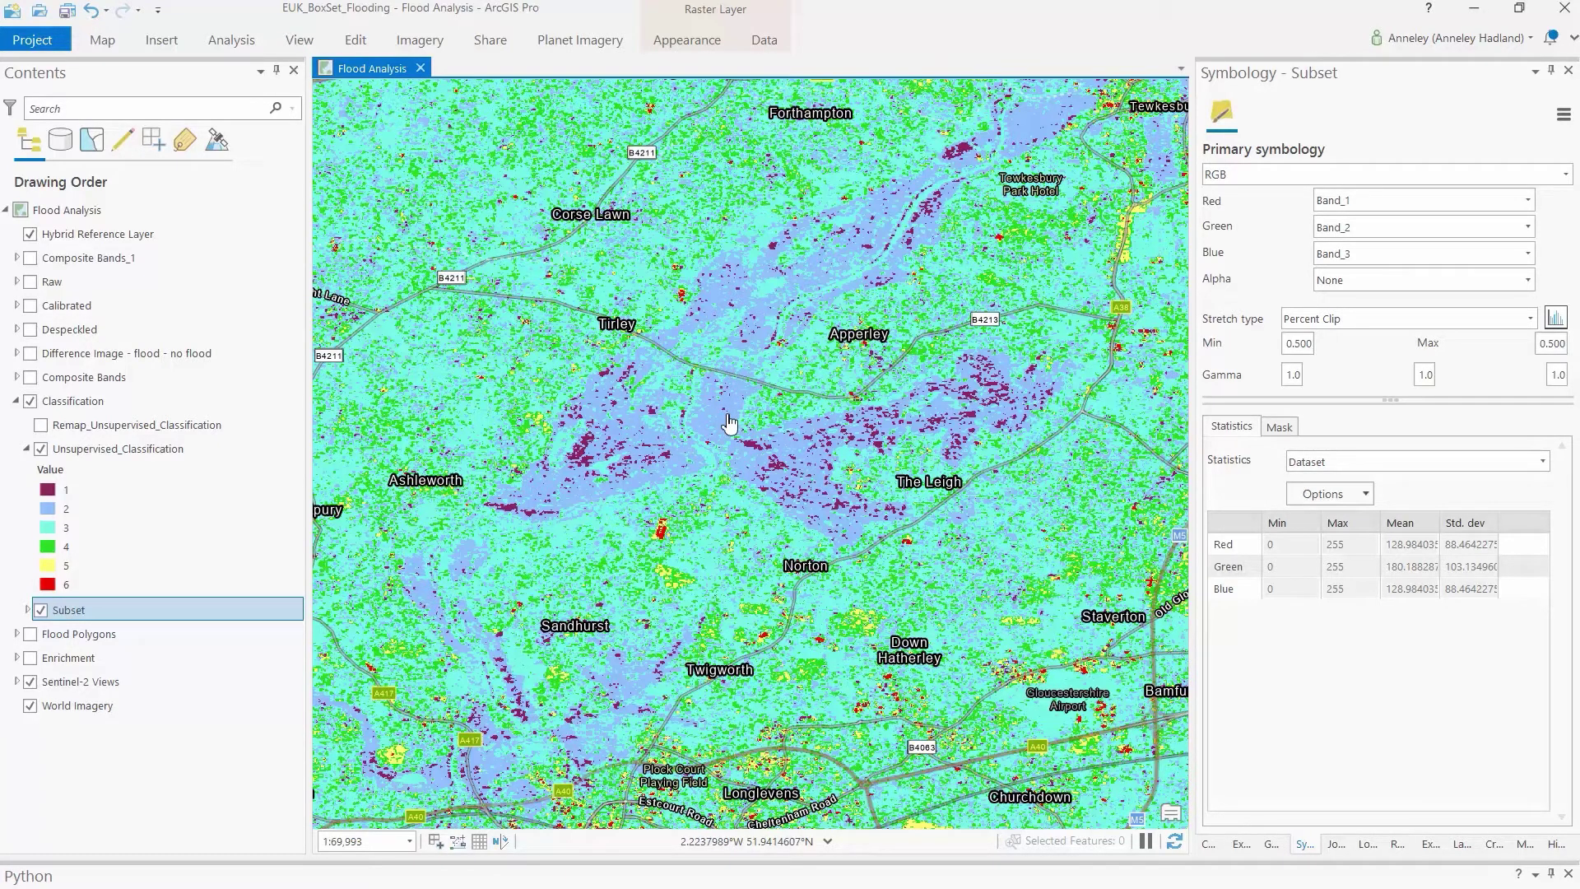
click(117, 448)
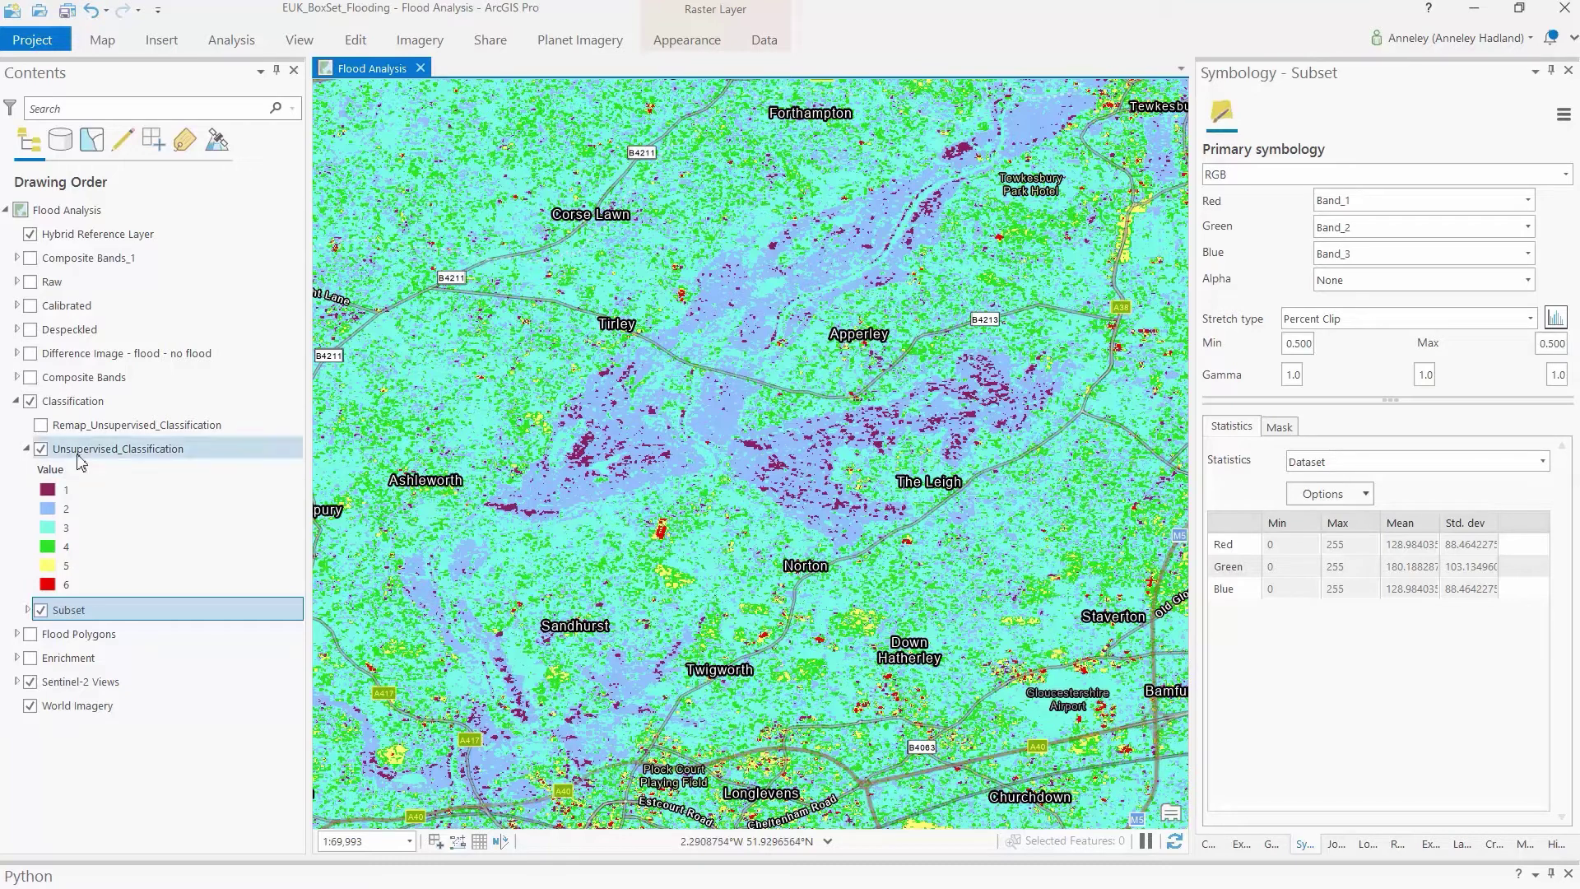
- Set up the Remap raster function with Unsupervised_Classification as its input
click(1247, 370)
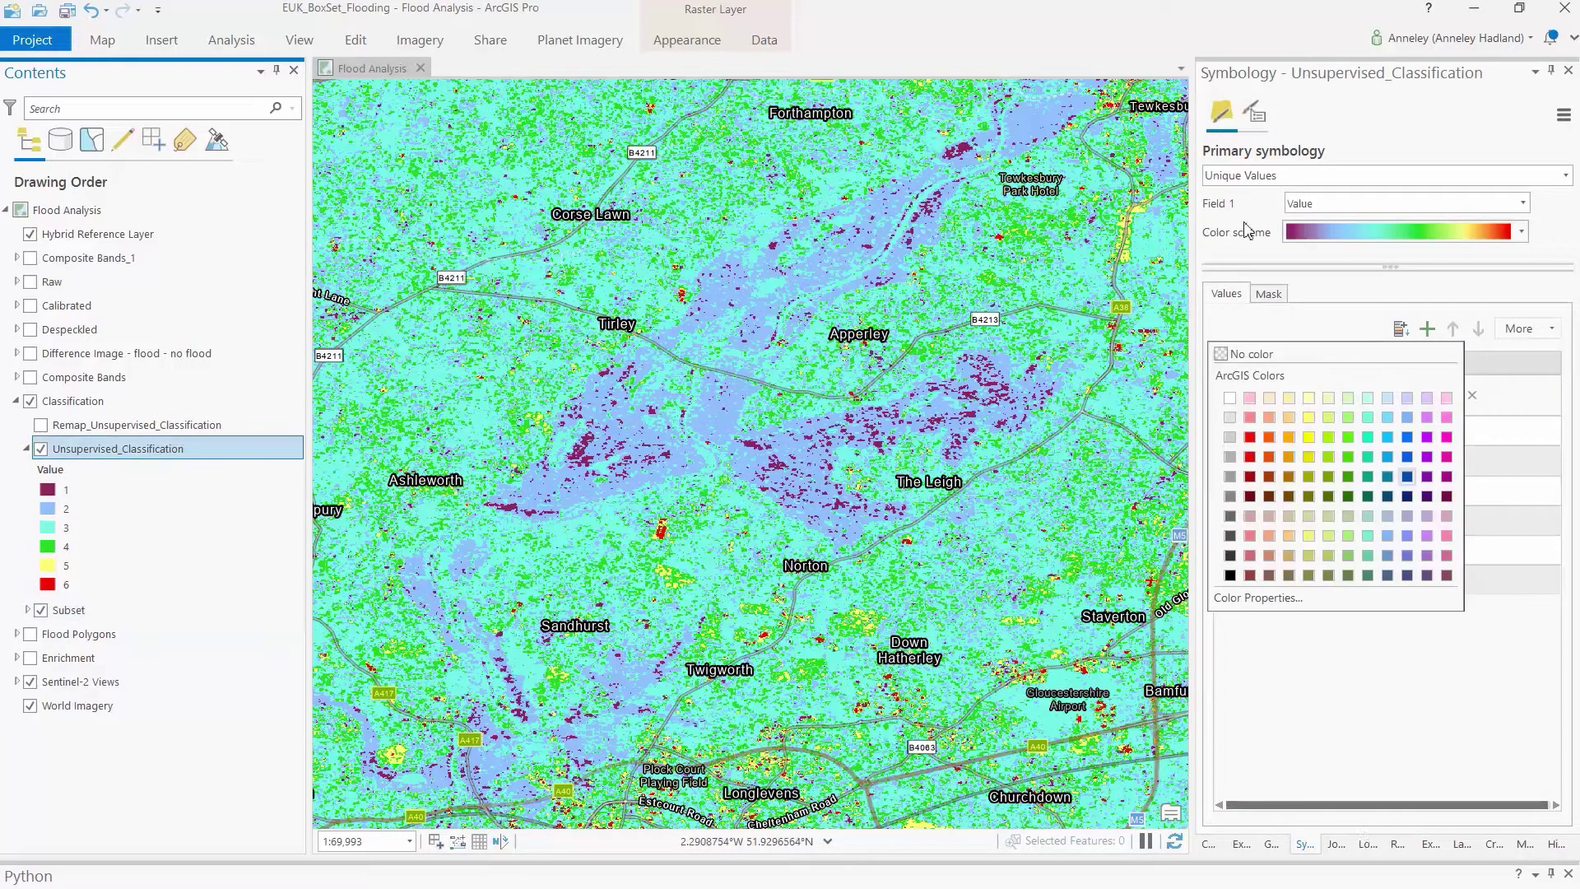
click(1401, 845)
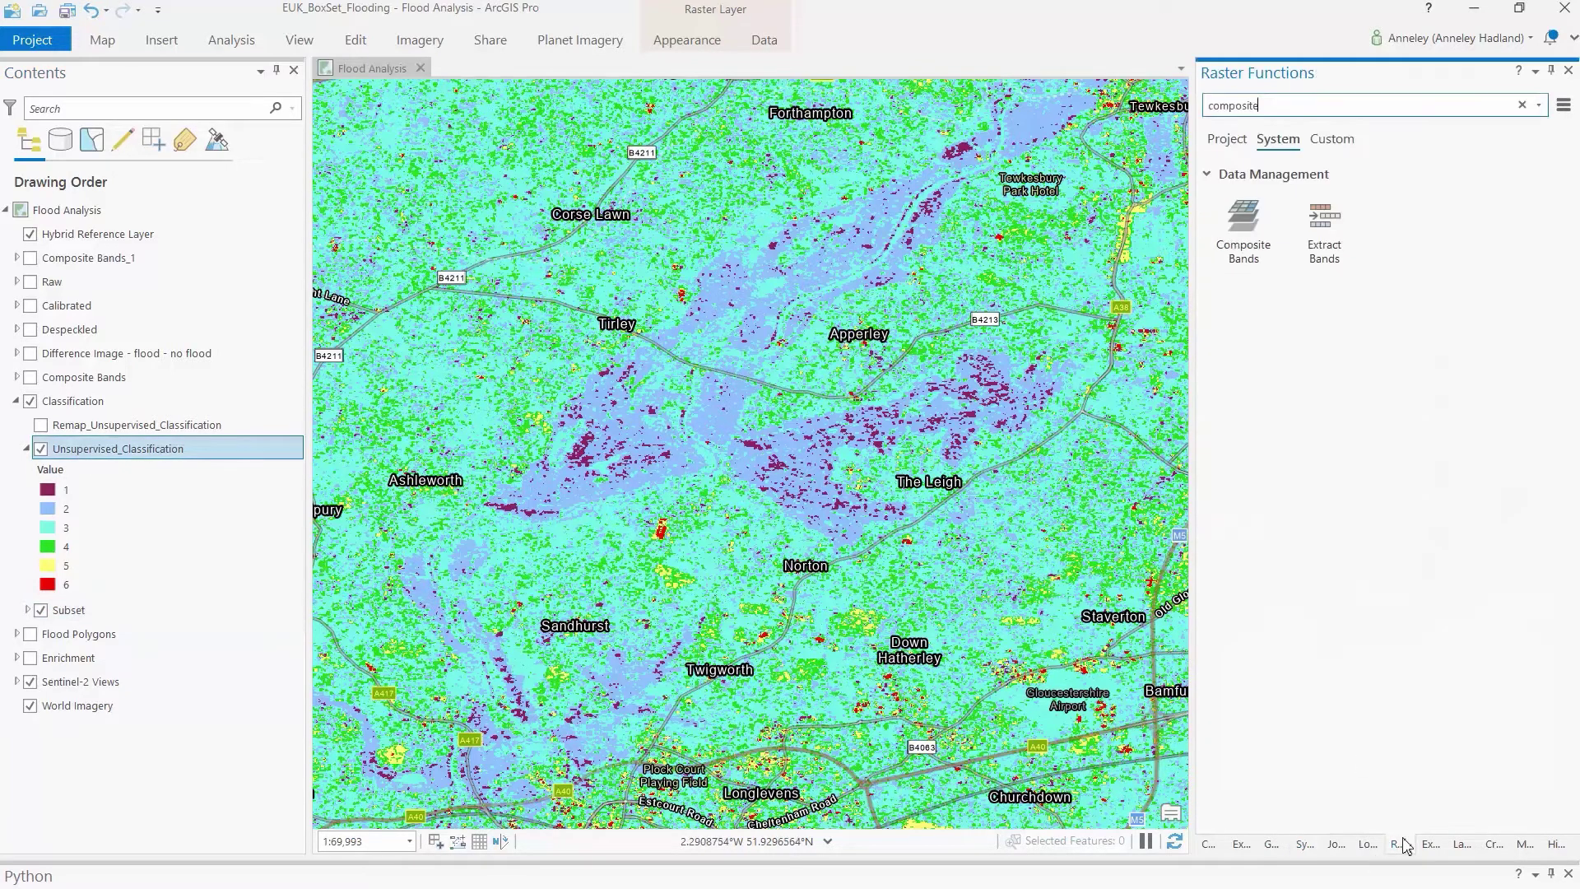
double_click(1271, 107)
text(remap)
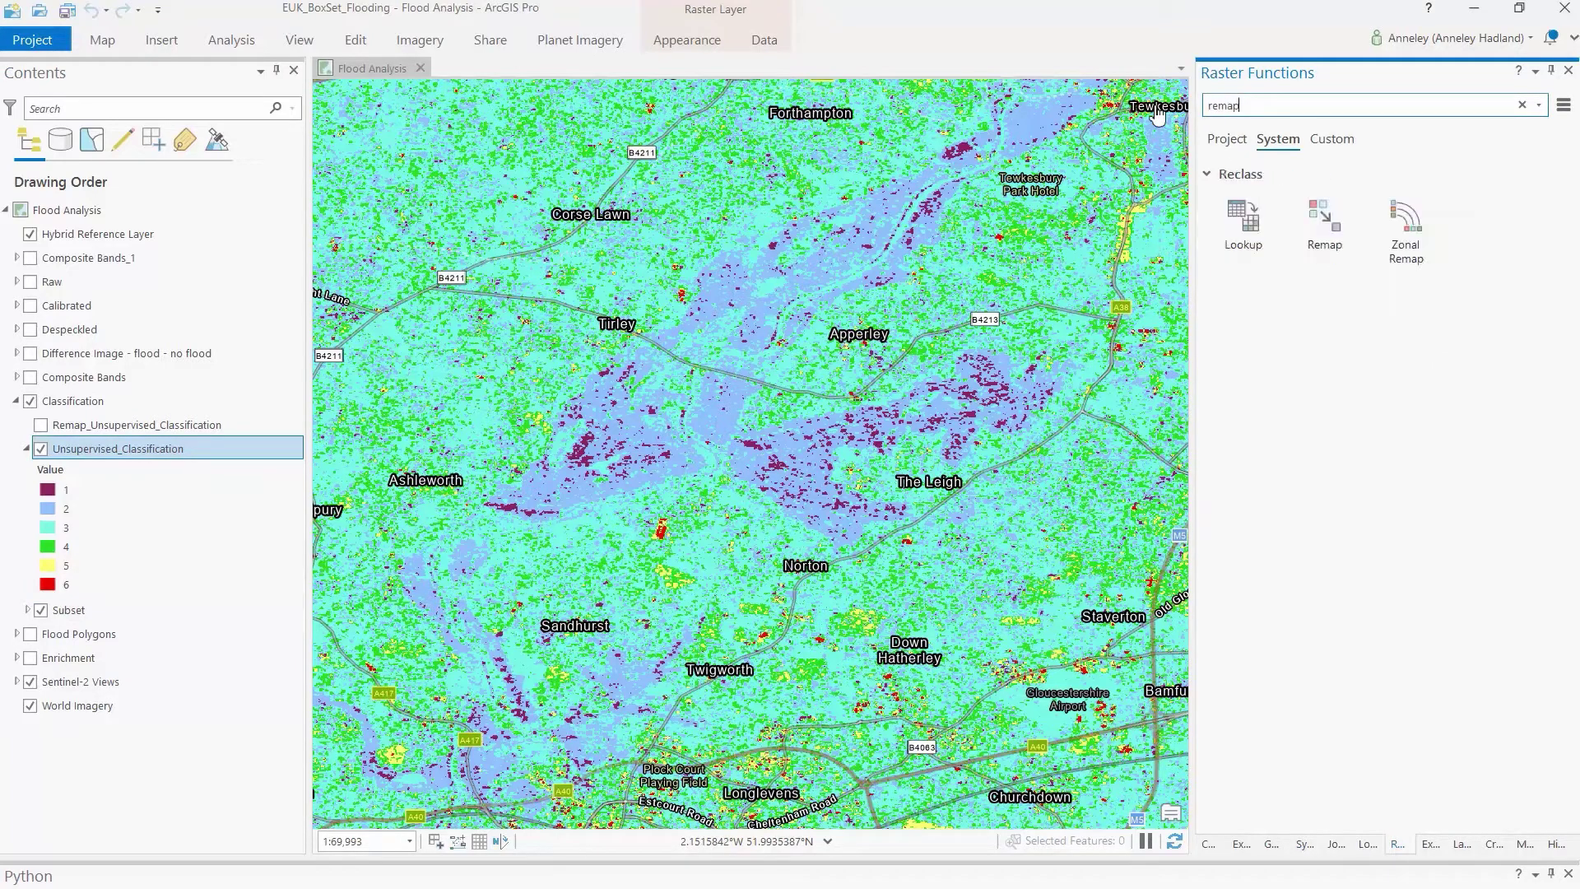
double_click(1324, 225)
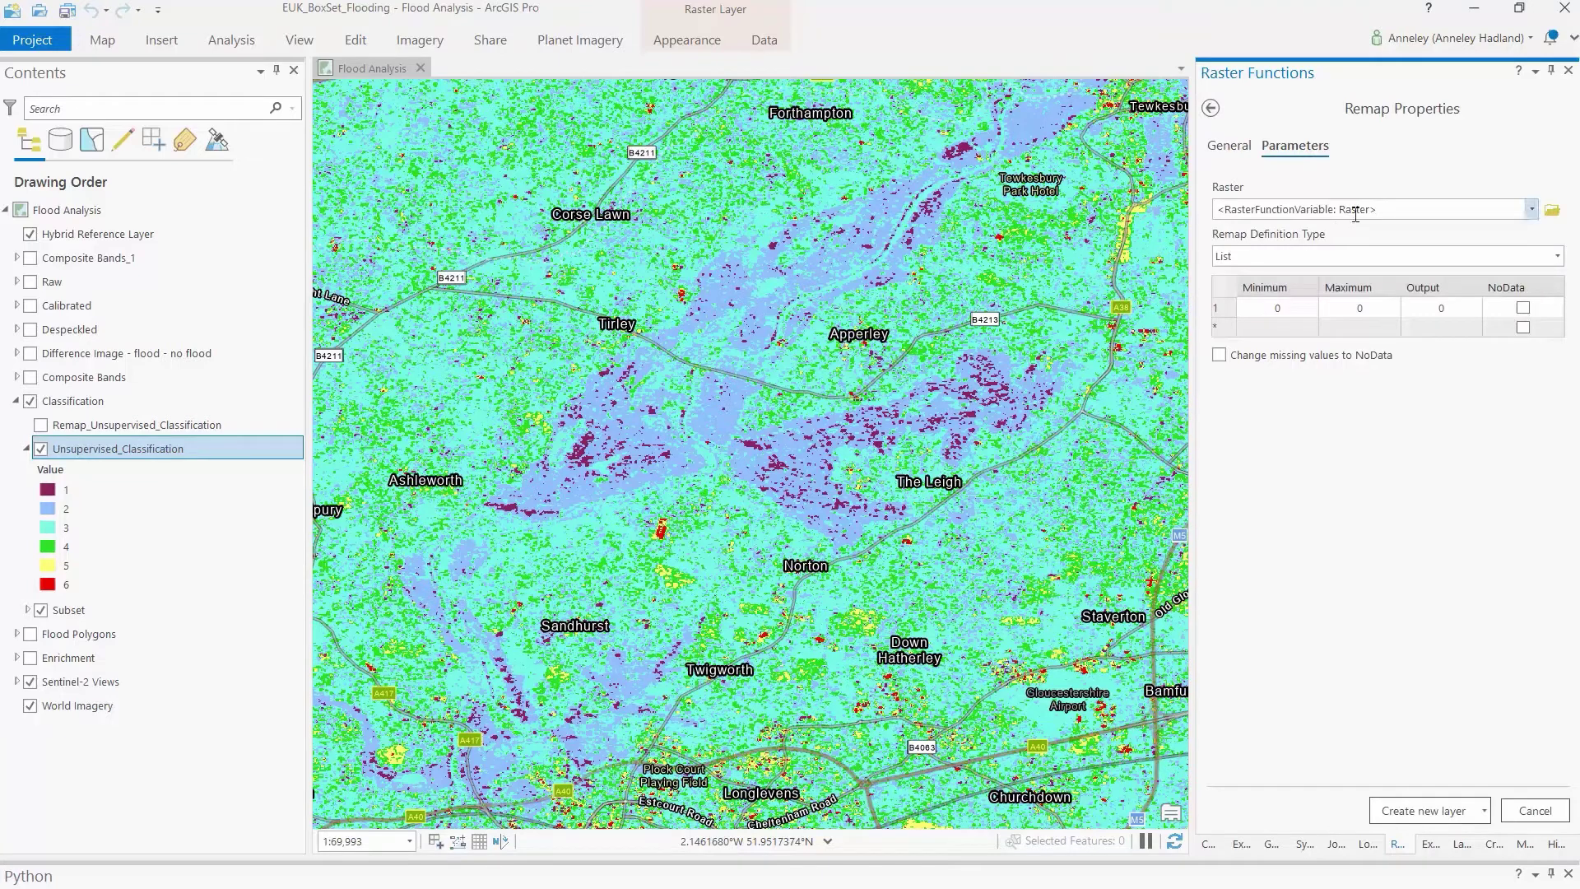
click(1532, 209)
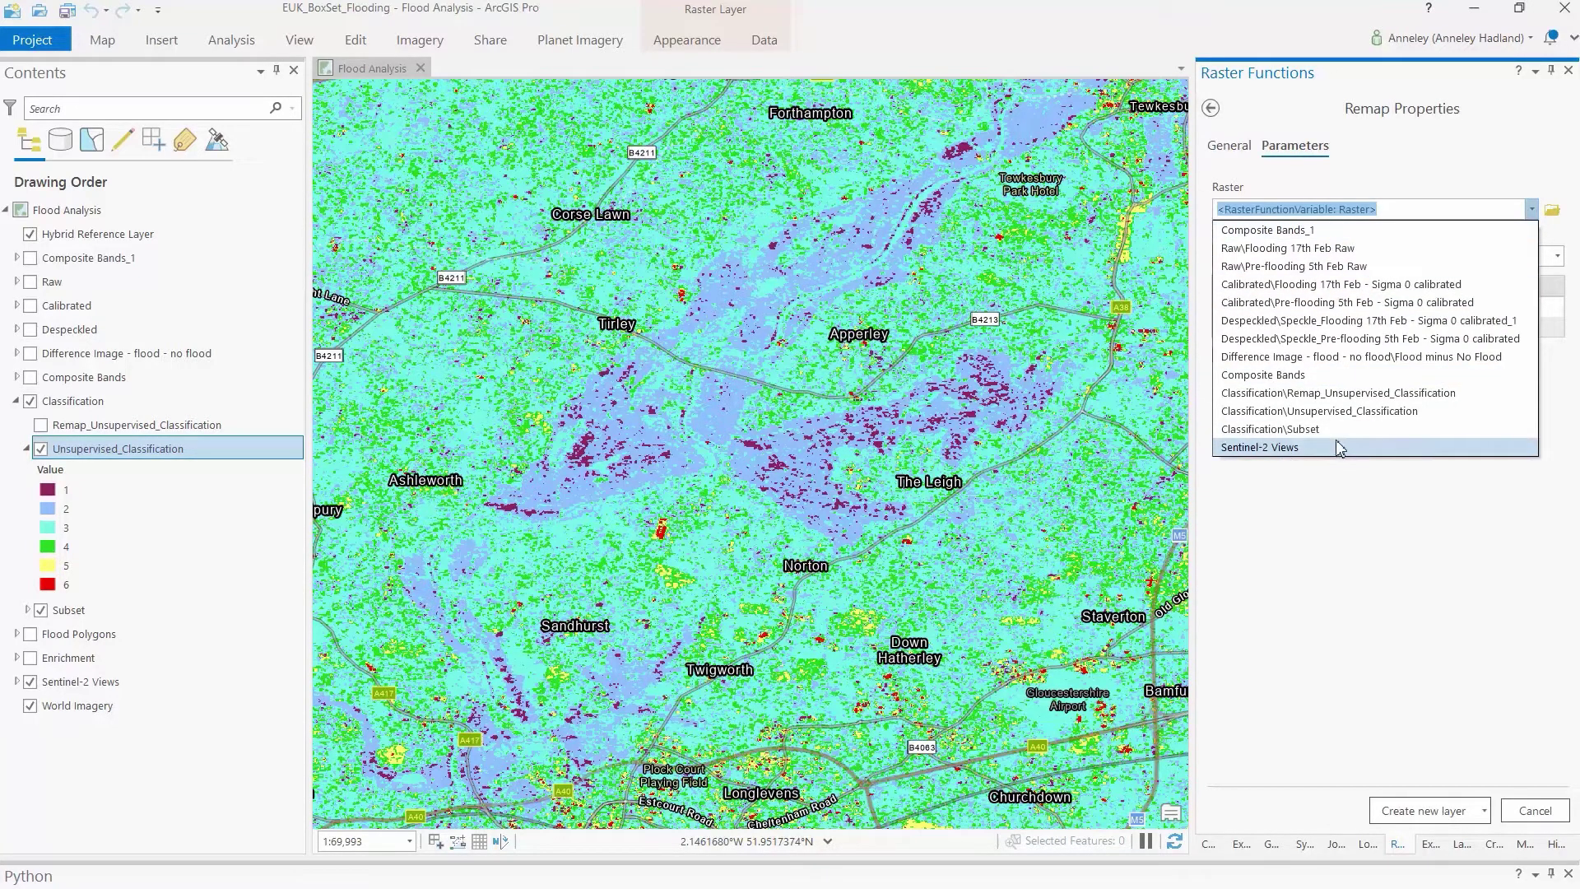
click(1395, 410)
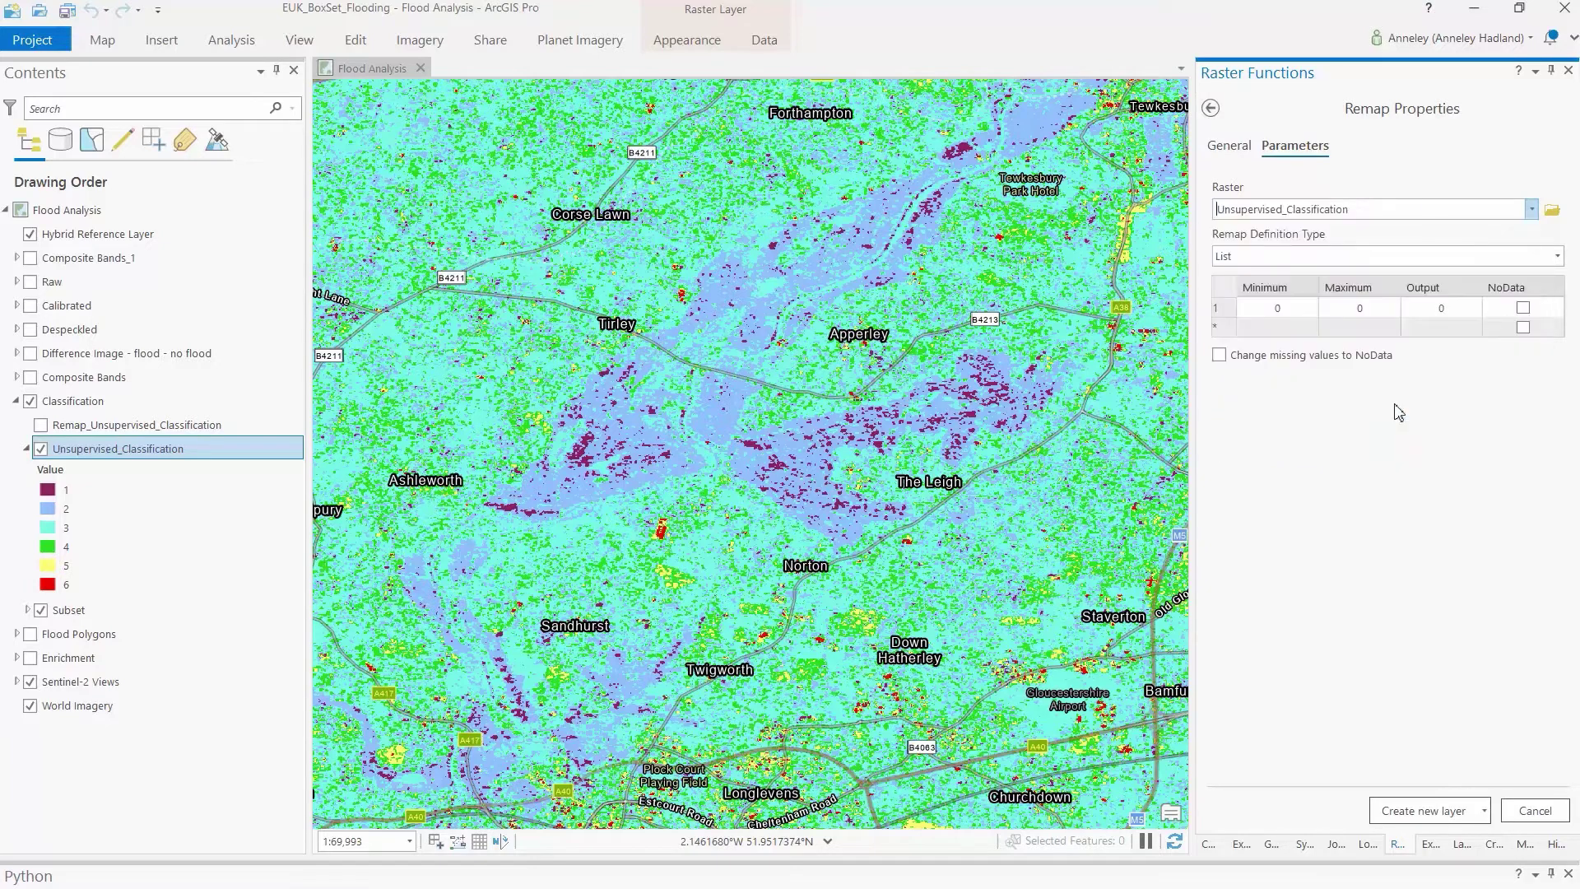
- Enter remap rows 1–1→1 and 2–2→1, and turn missing values into NoData
double_click(1278, 308)
text(1)
double_click(1359, 307)
text(1)
double_click(1442, 309)
text(1)
double_click(1278, 327)
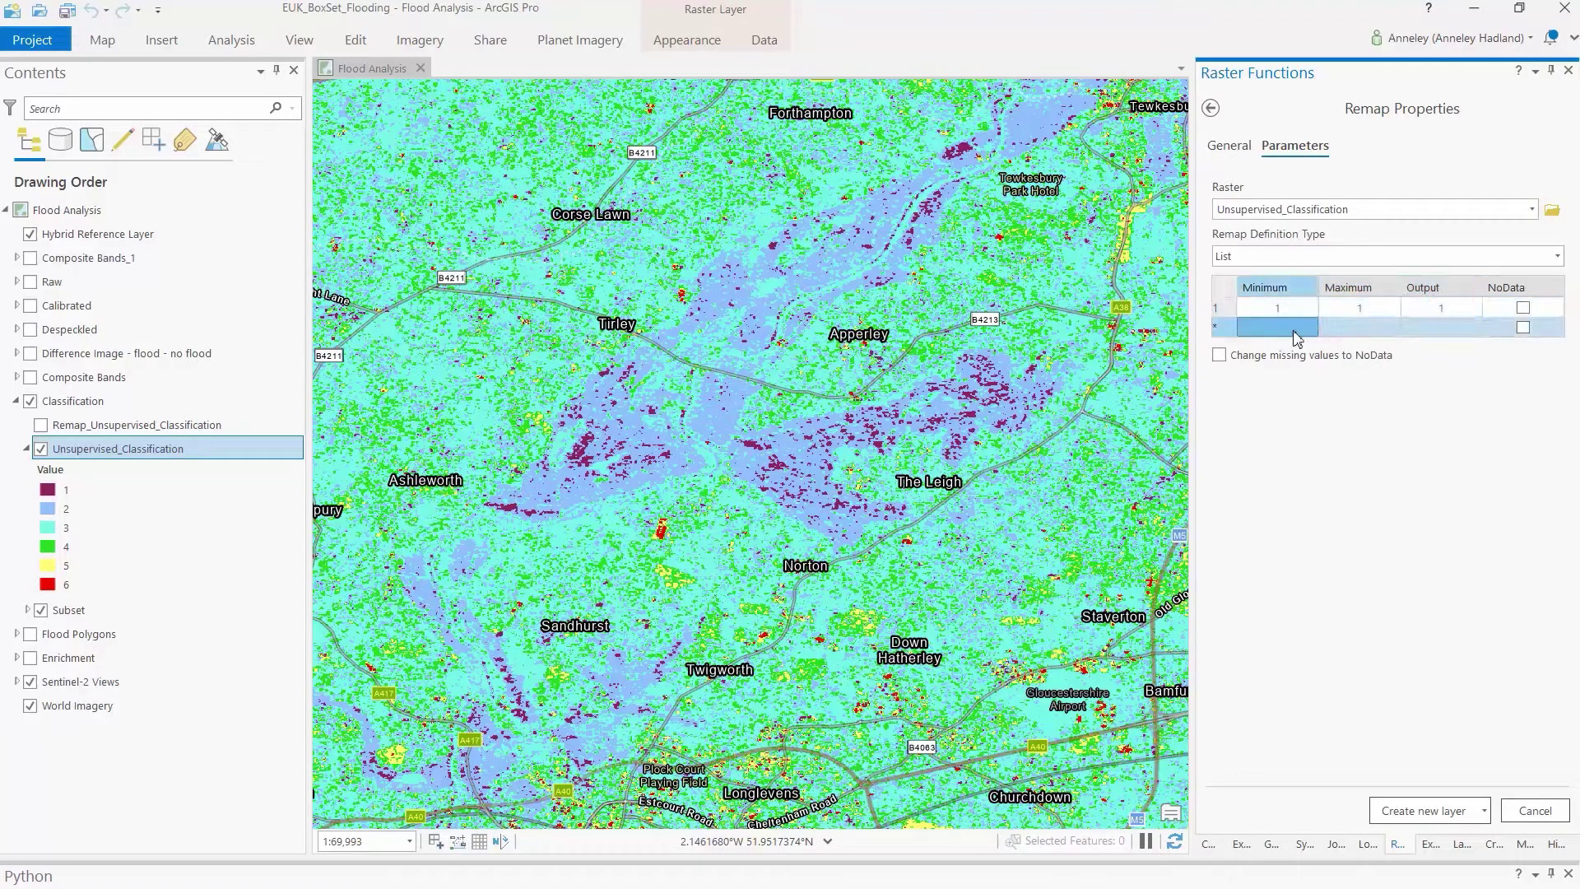
text(2)
double_click(1360, 328)
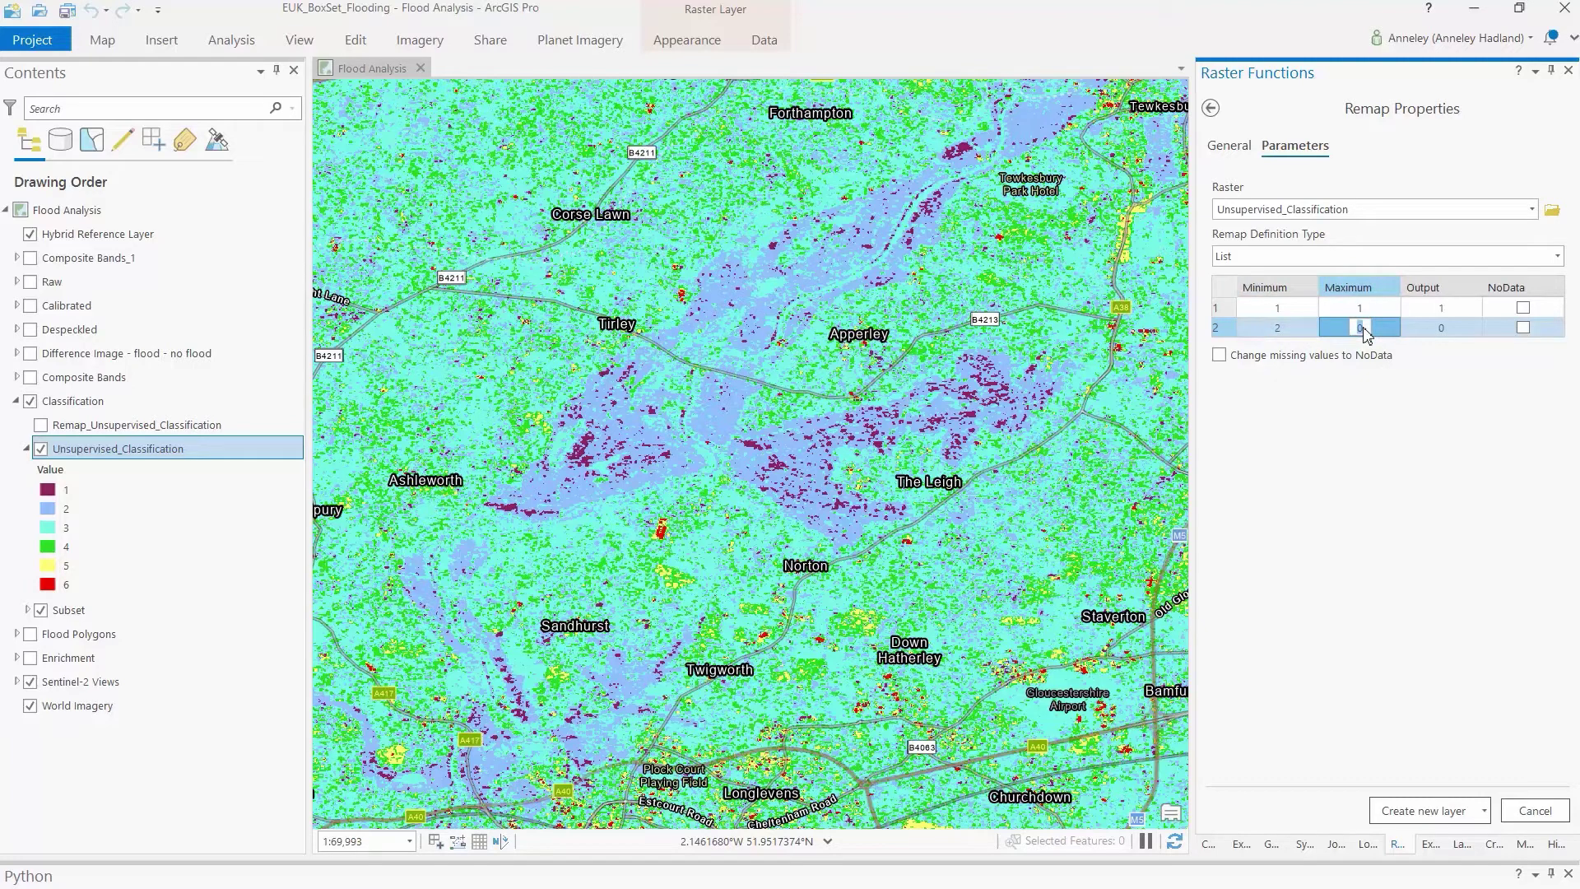
text(2)
double_click(1440, 328)
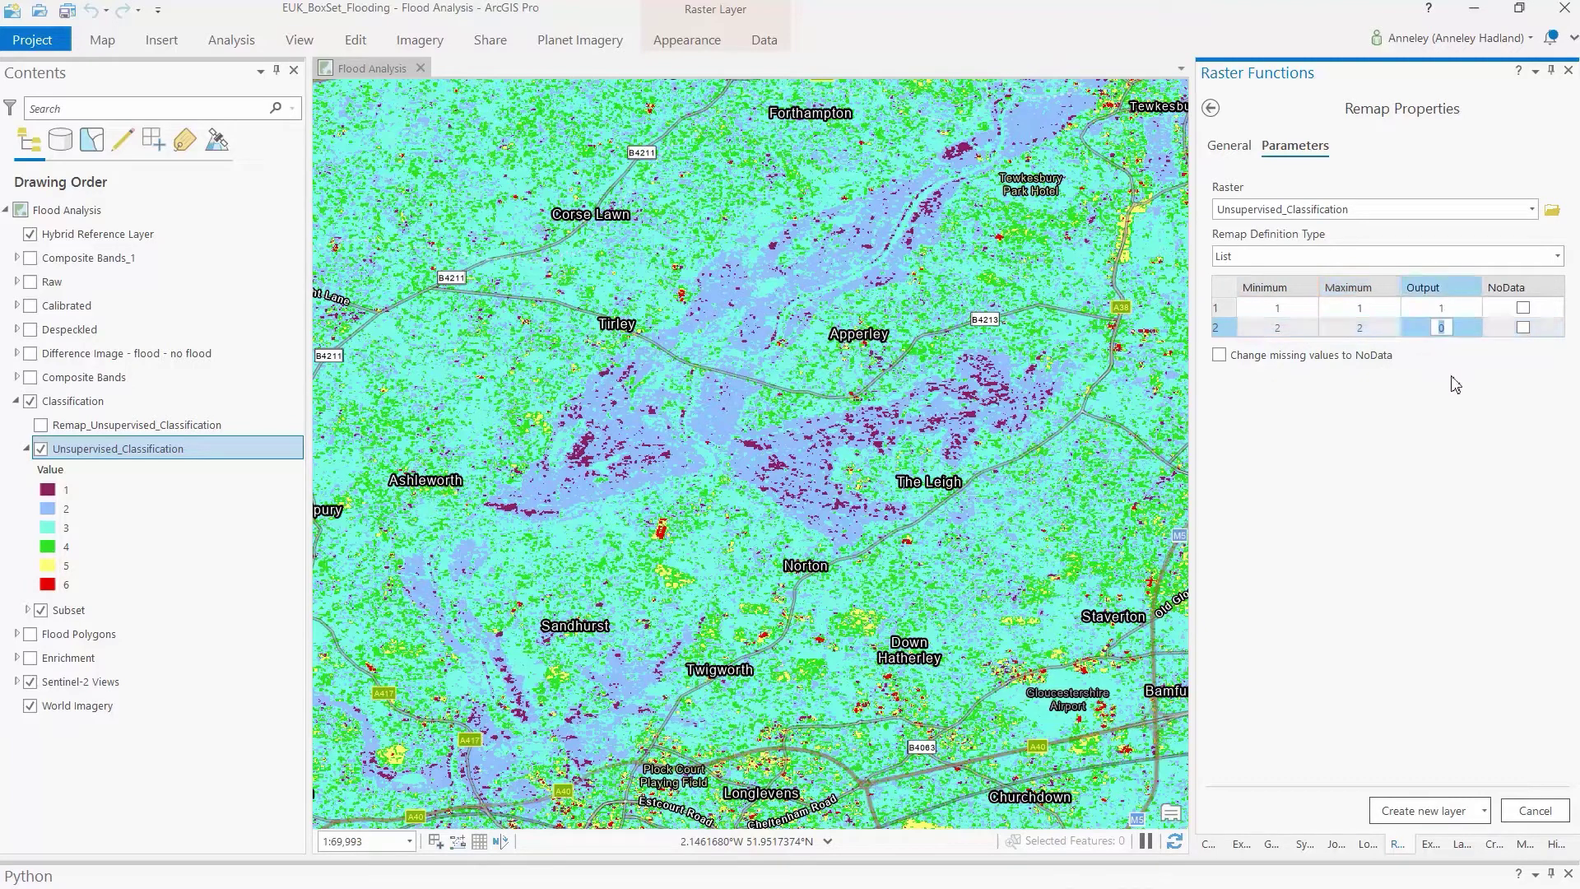
text(1)
click(1220, 358)
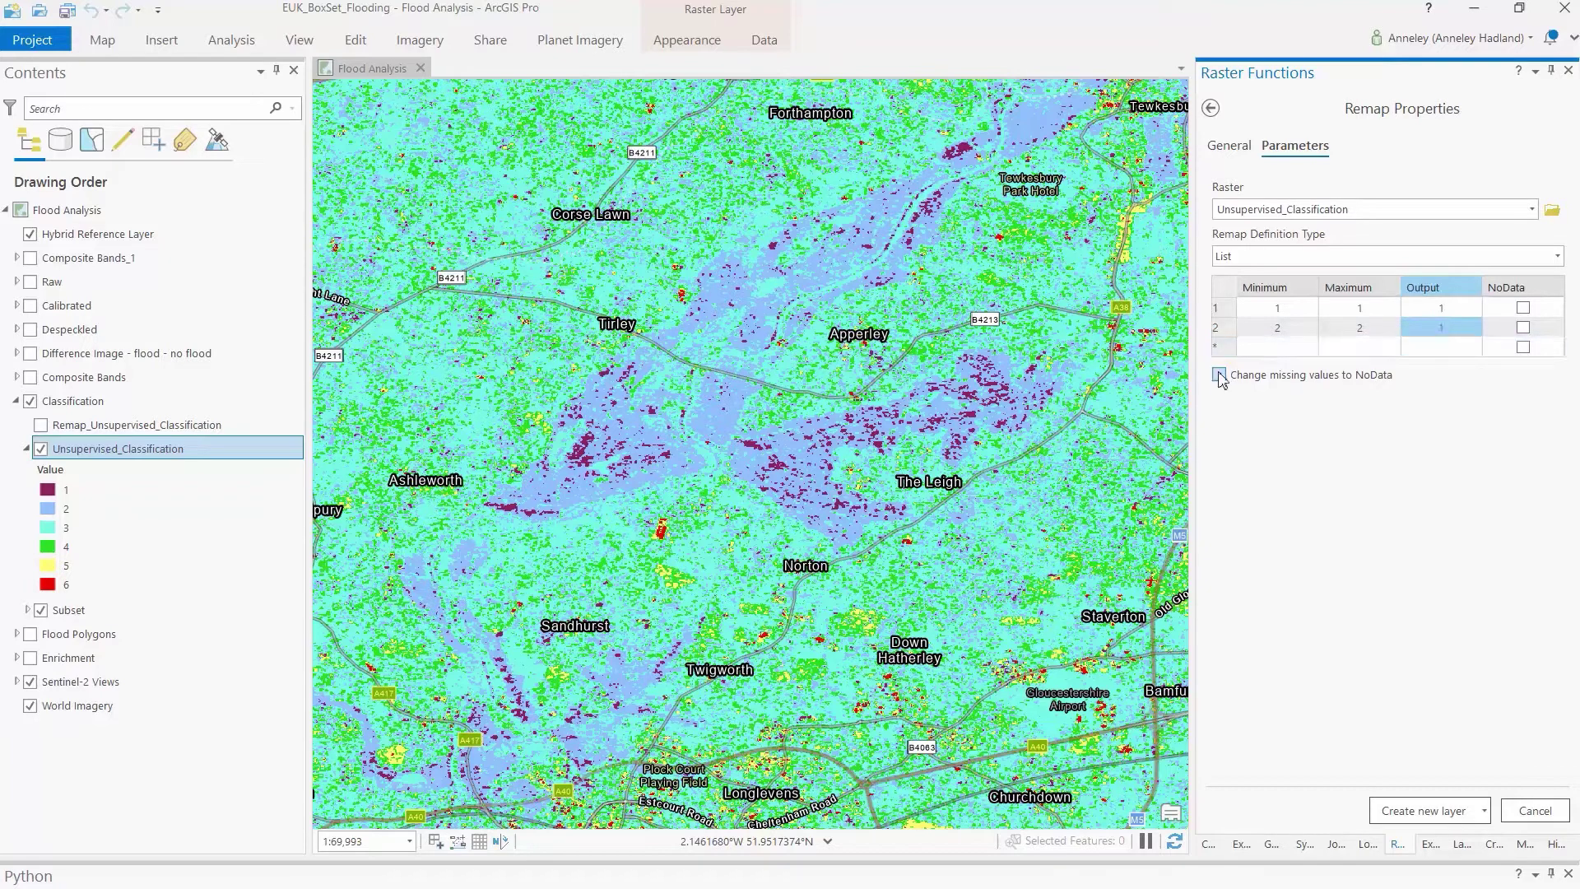
click(1220, 375)
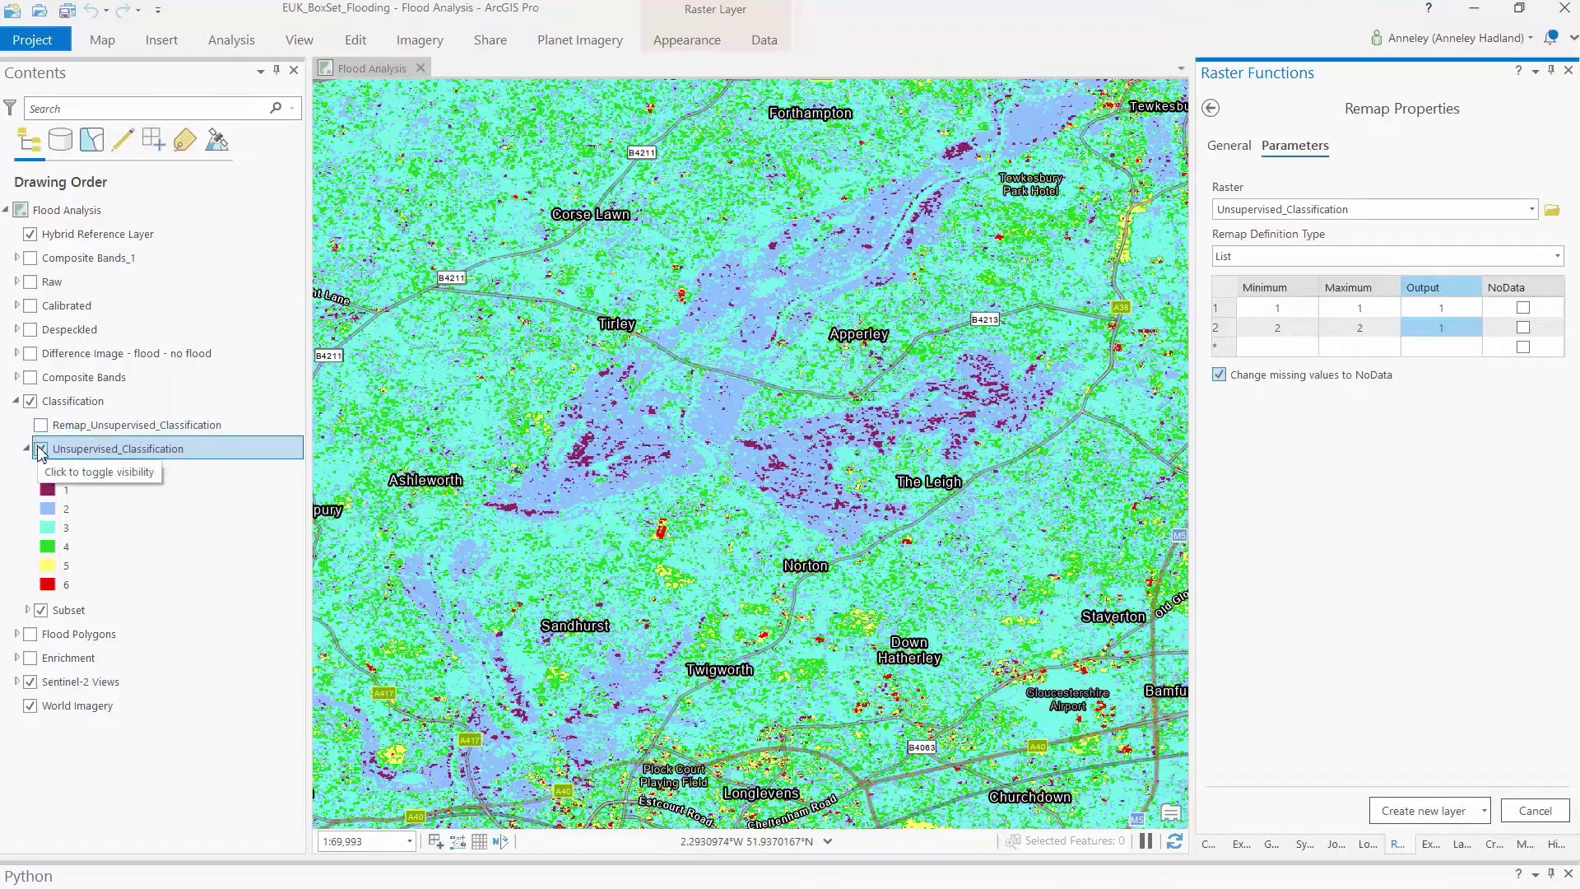
- Hide Unsupervised_Classification and Subset, show Remap_Unsupervised_Classification, and pan from Tewkesbury to Tirley
click(41, 448)
click(40, 611)
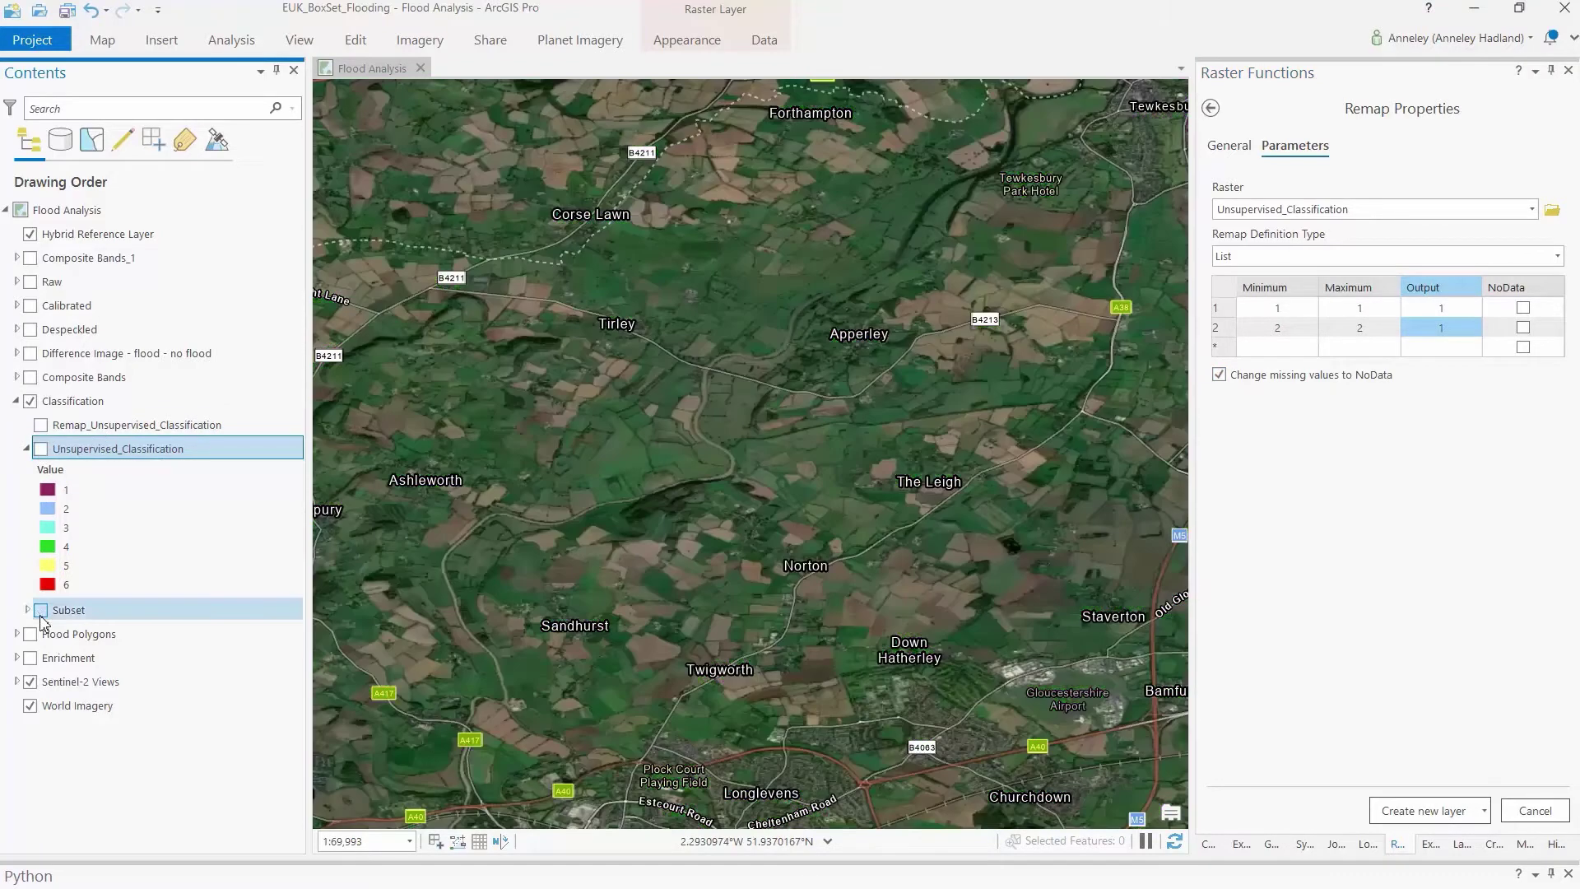
click(42, 425)
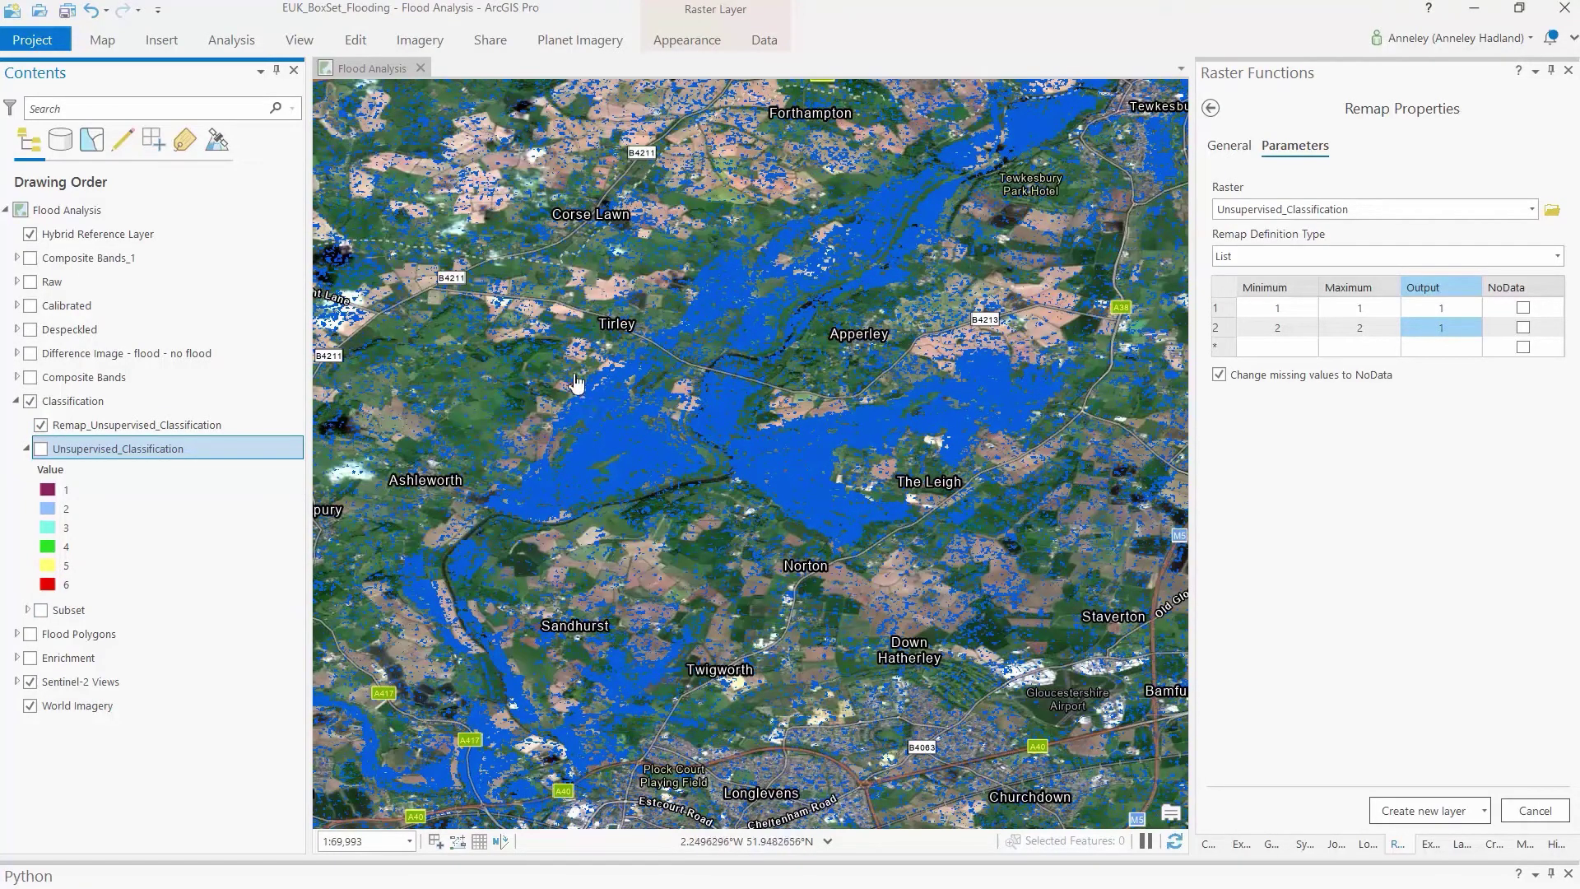
drag(590, 407, 864, 430)
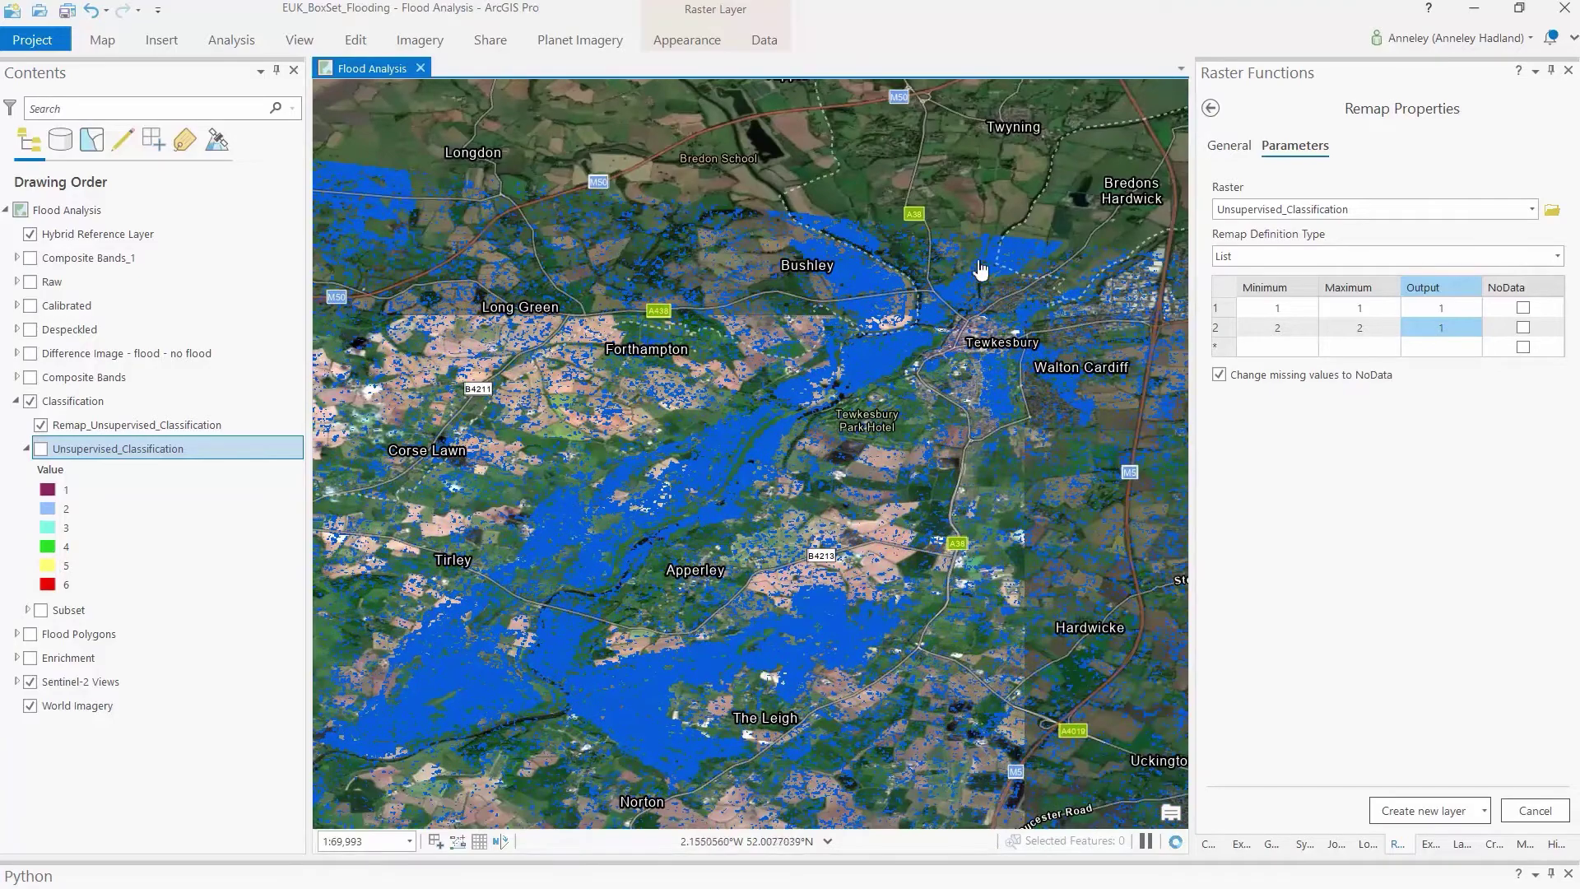
drag(529, 547, 774, 396)
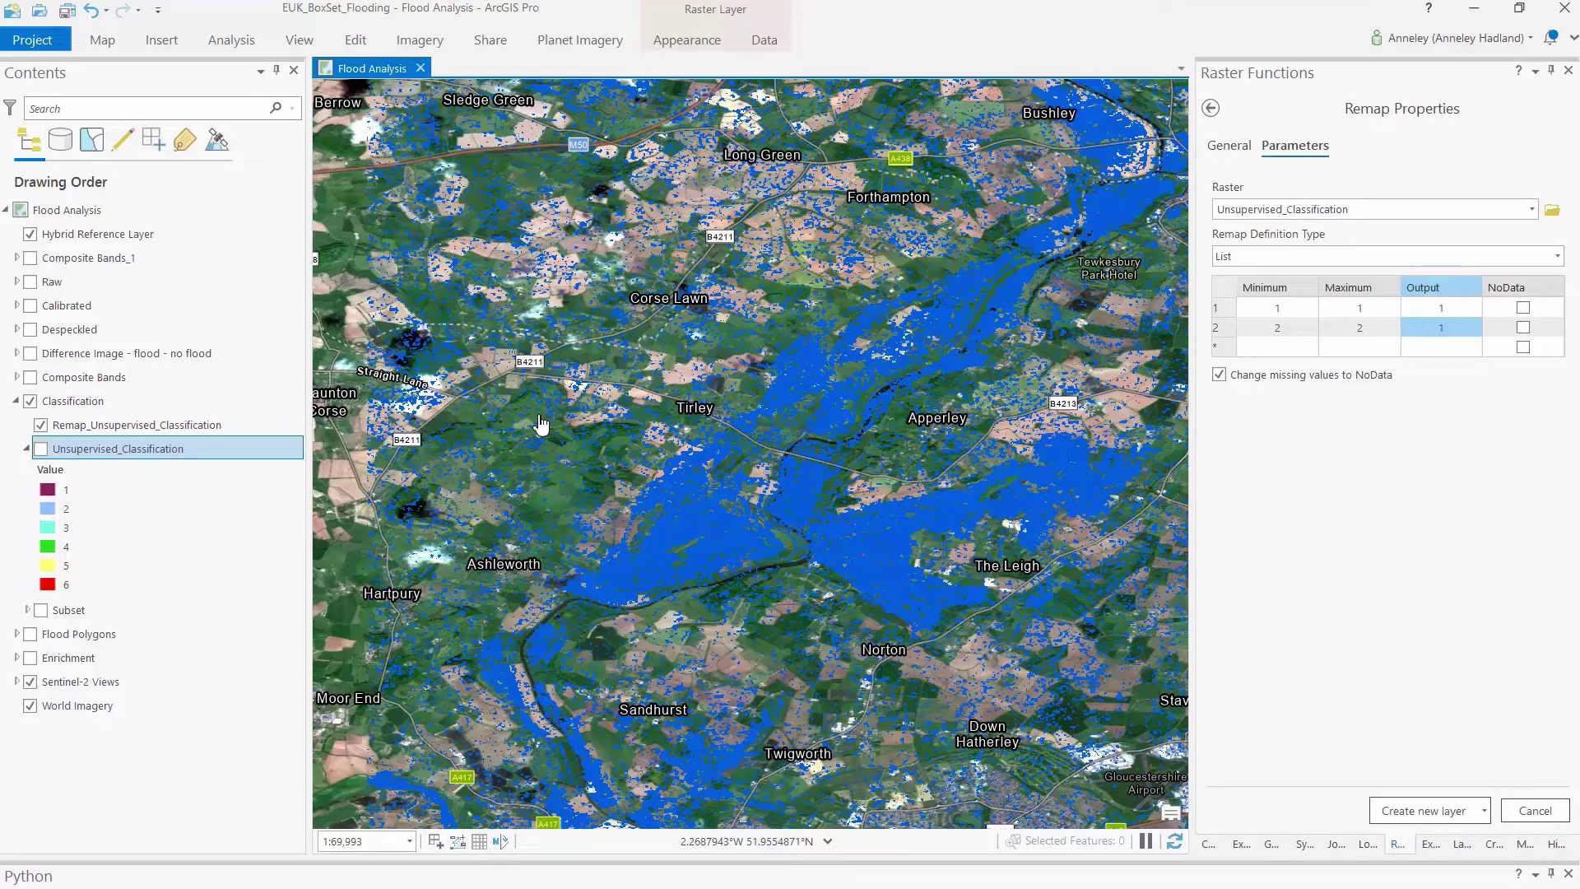
- Open the Raster to Polygon tool with Remap_Unsupervised_Classification as the input raster
click(1272, 848)
click(1211, 108)
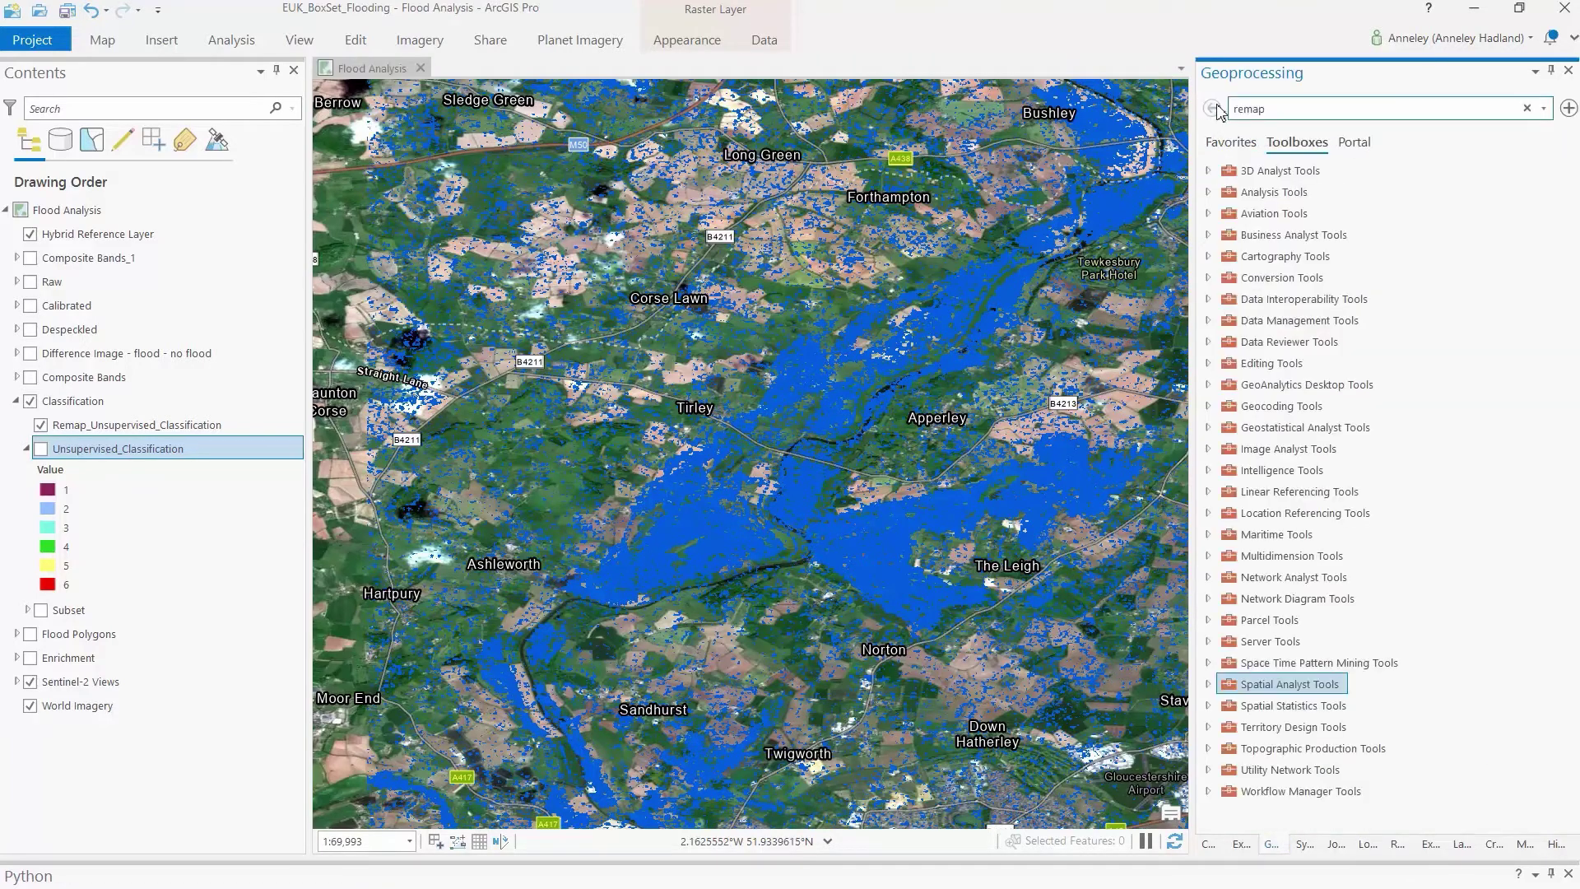
double_click(1282, 108)
text(raster to polygon)
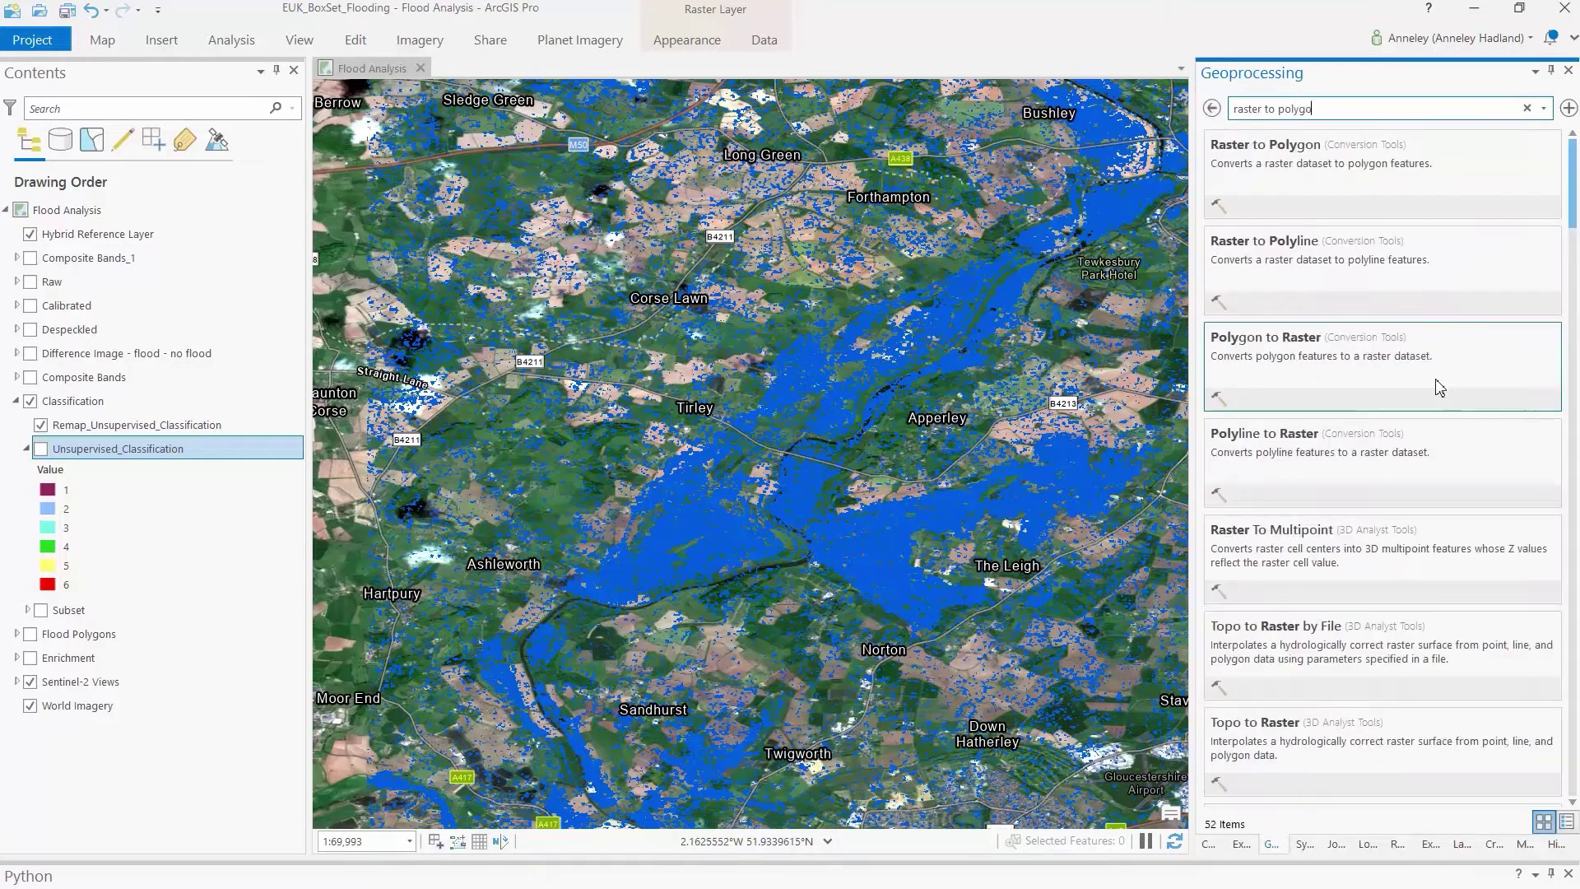
click(1255, 174)
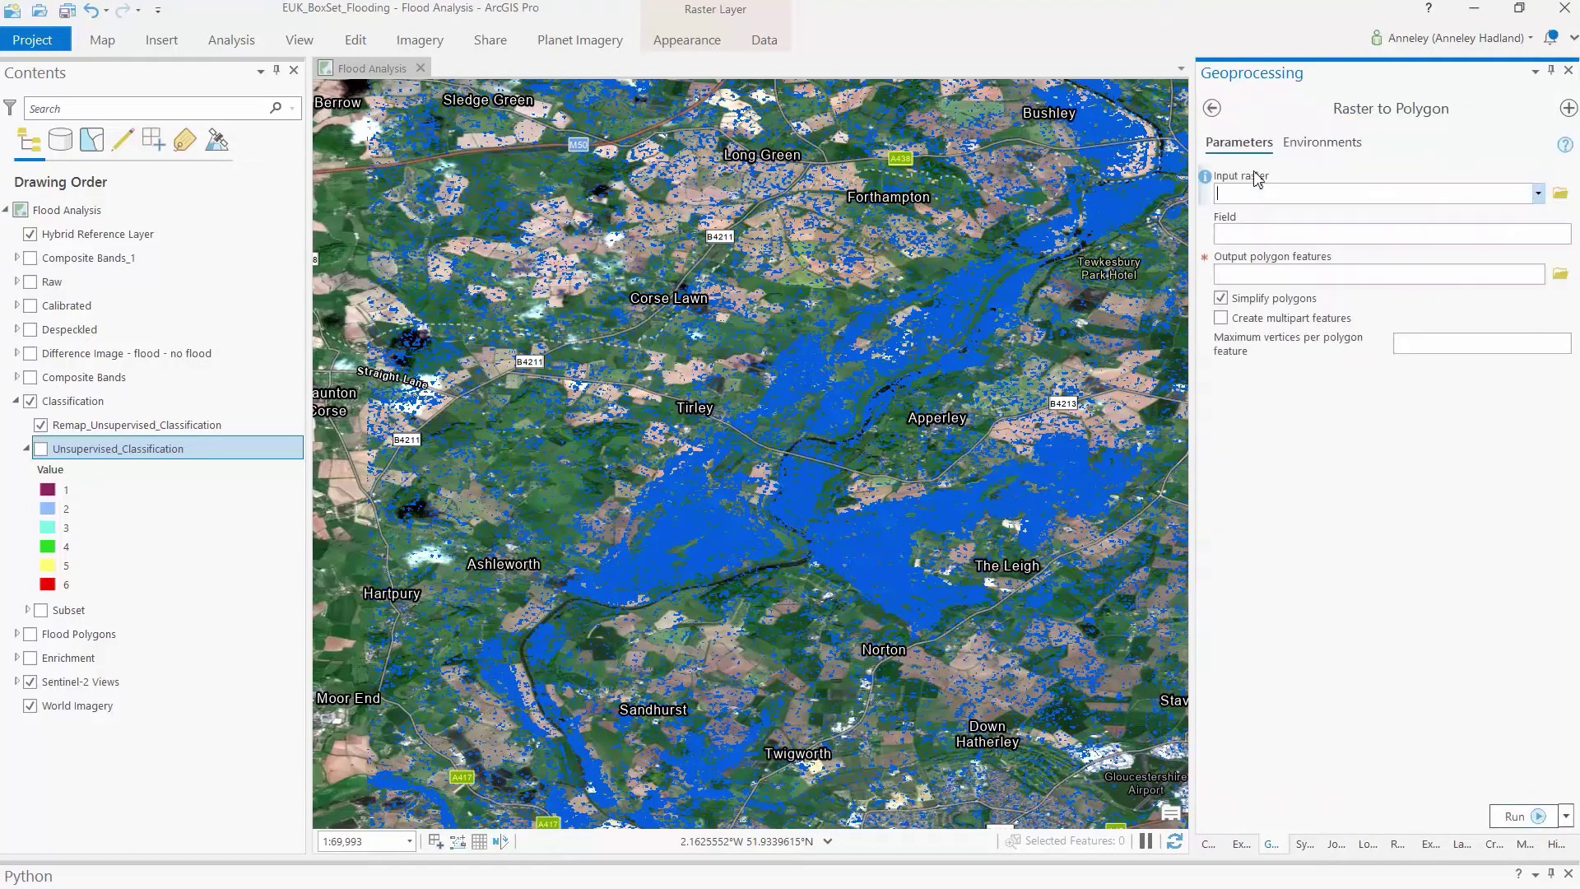
click(1539, 195)
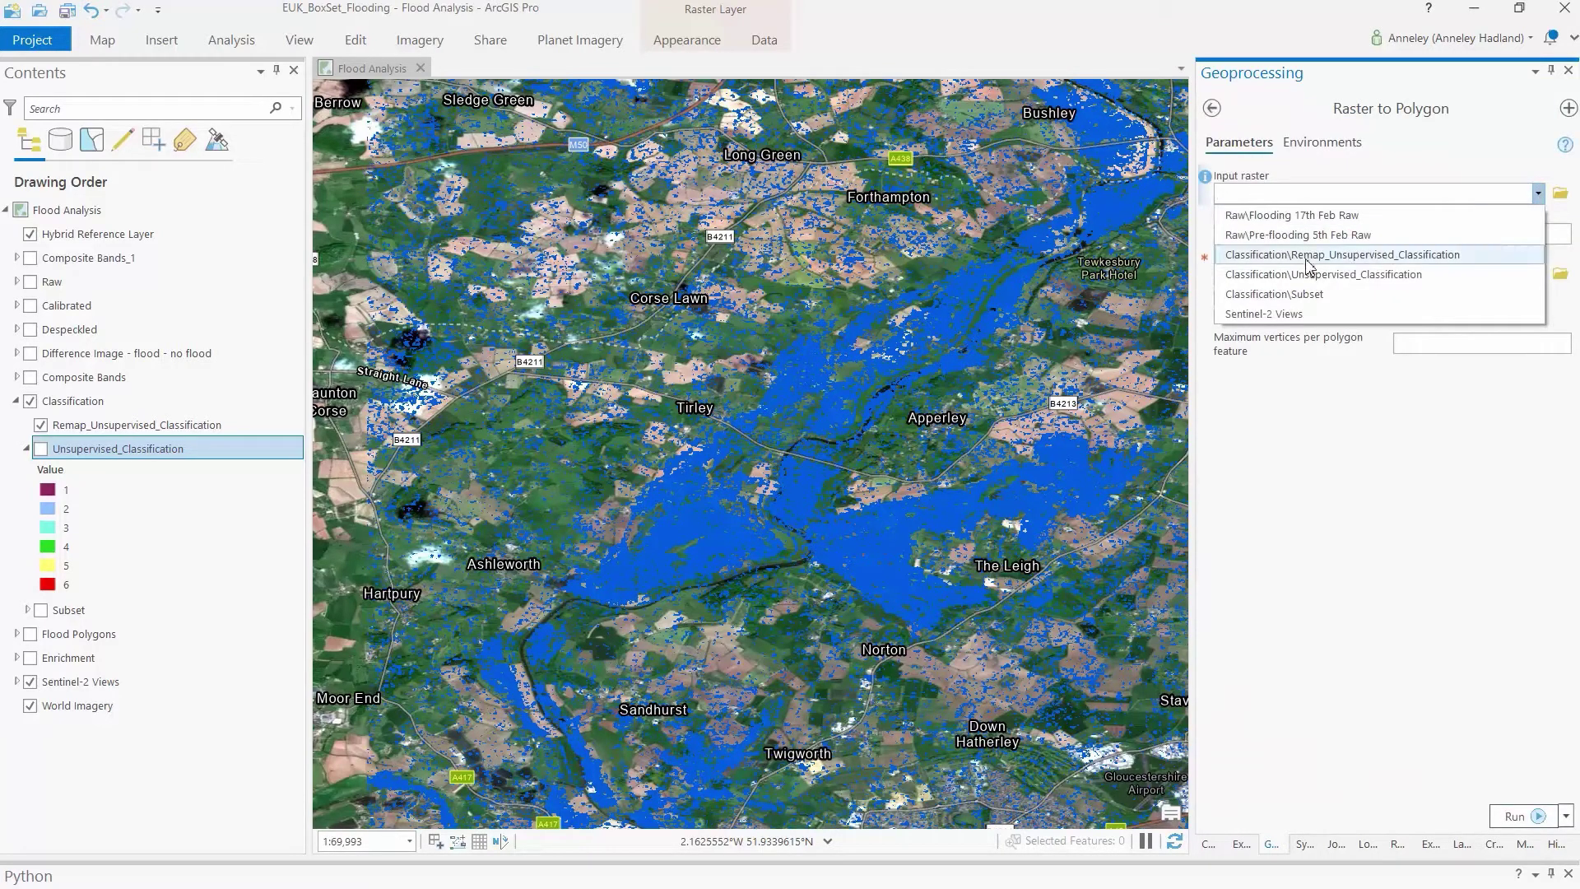
click(1389, 256)
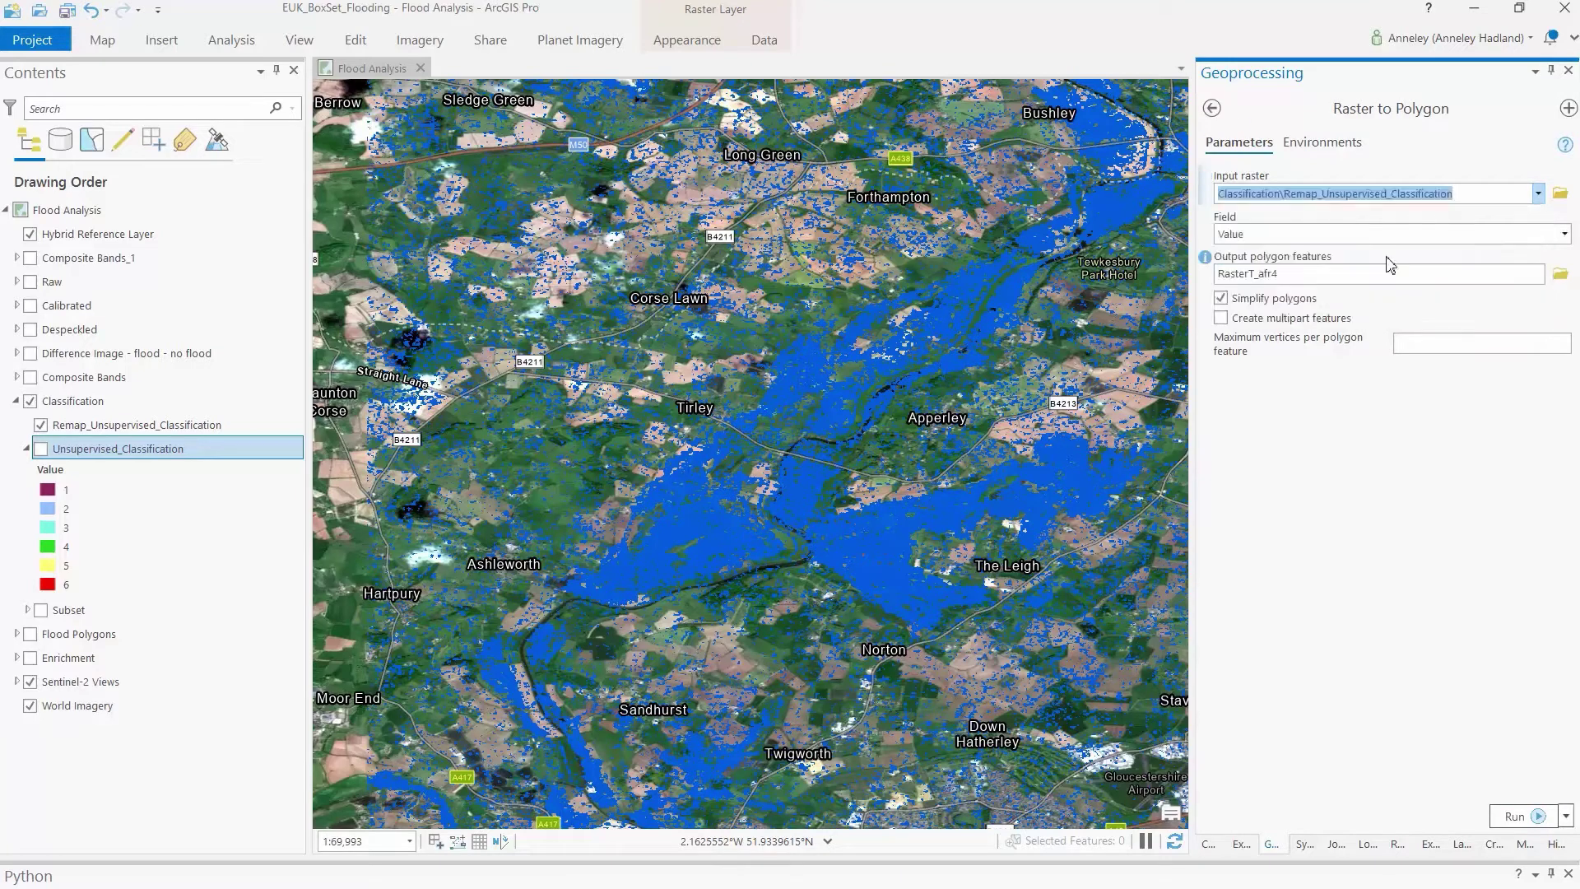
- Name the output polygon features FloodPolygonsDemo and run the conversion
click(1444, 274)
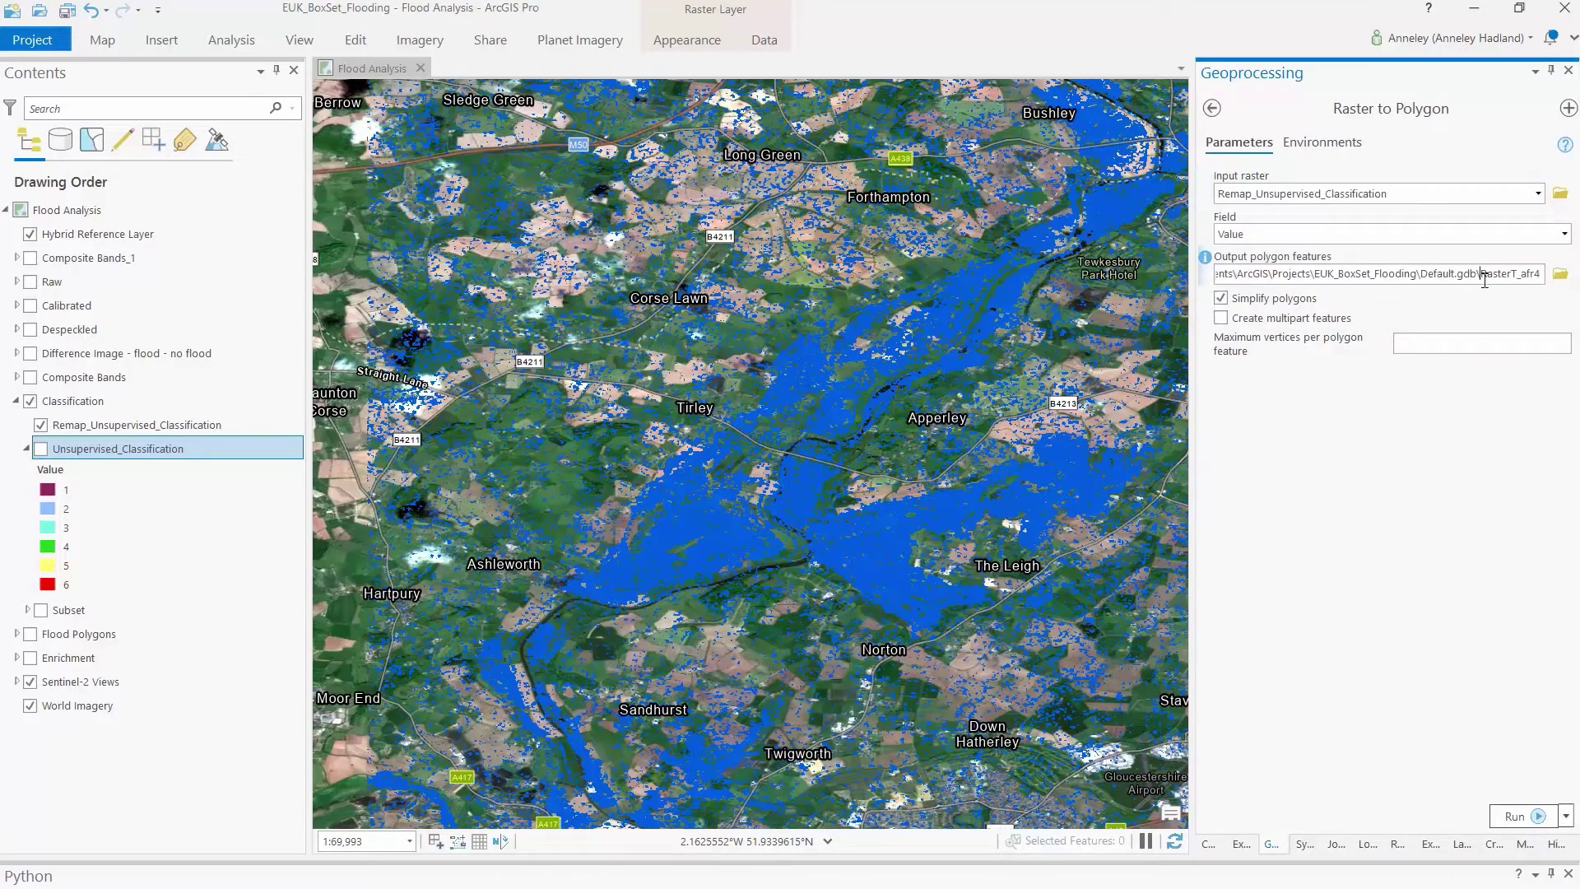
drag(1481, 274, 1543, 275)
text(Flood Polygons)
key(Return)
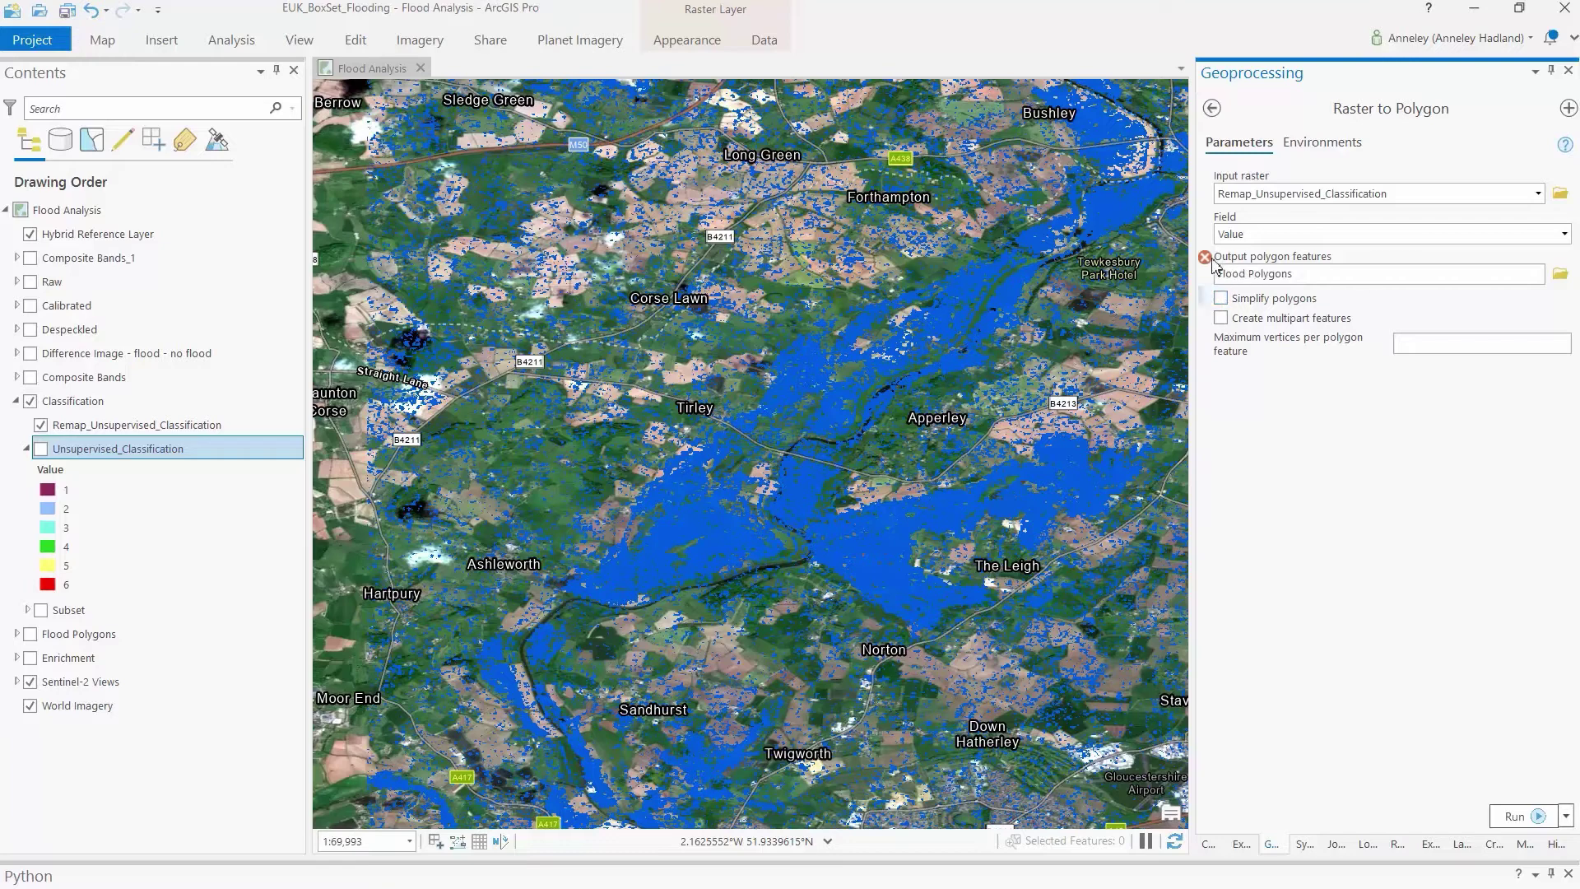
click(1345, 274)
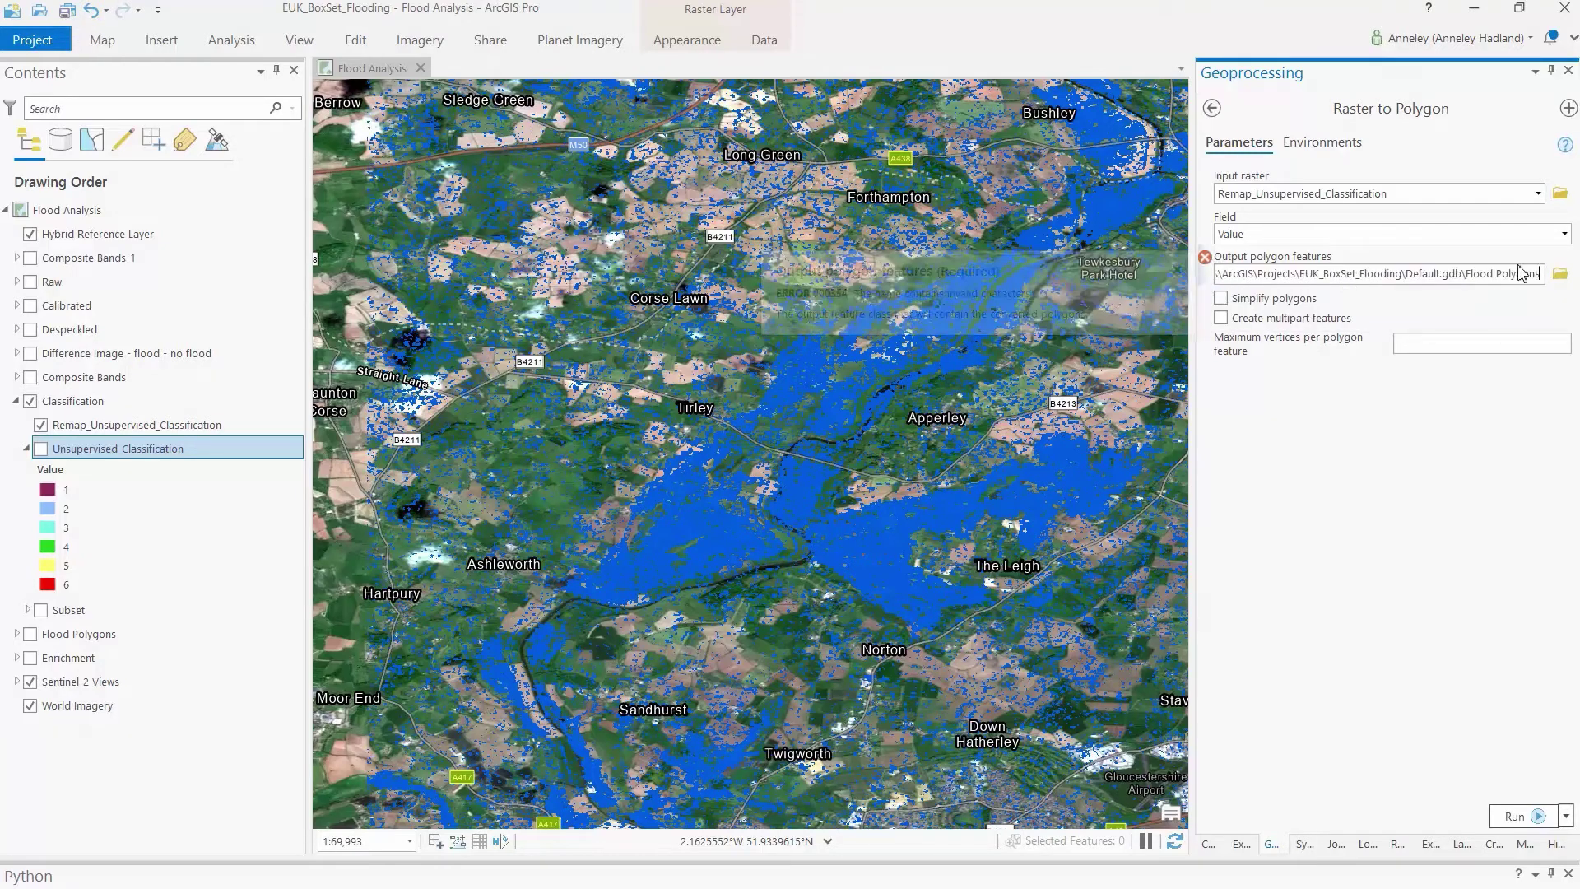
key(BackSpace)
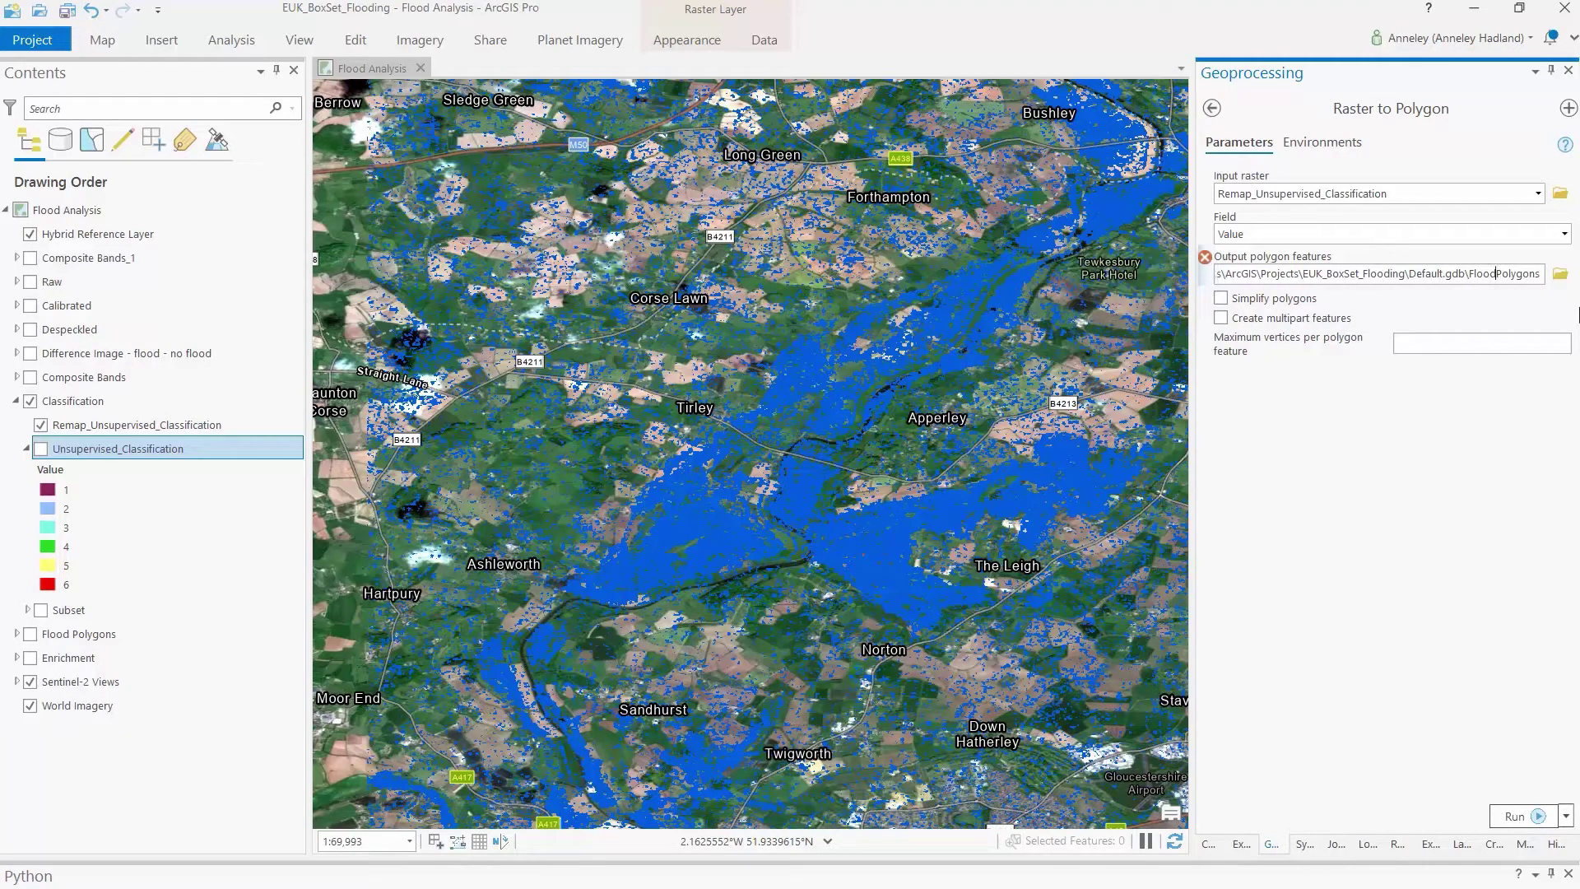
double_click(1539, 277)
click(1540, 275)
text(Demo)
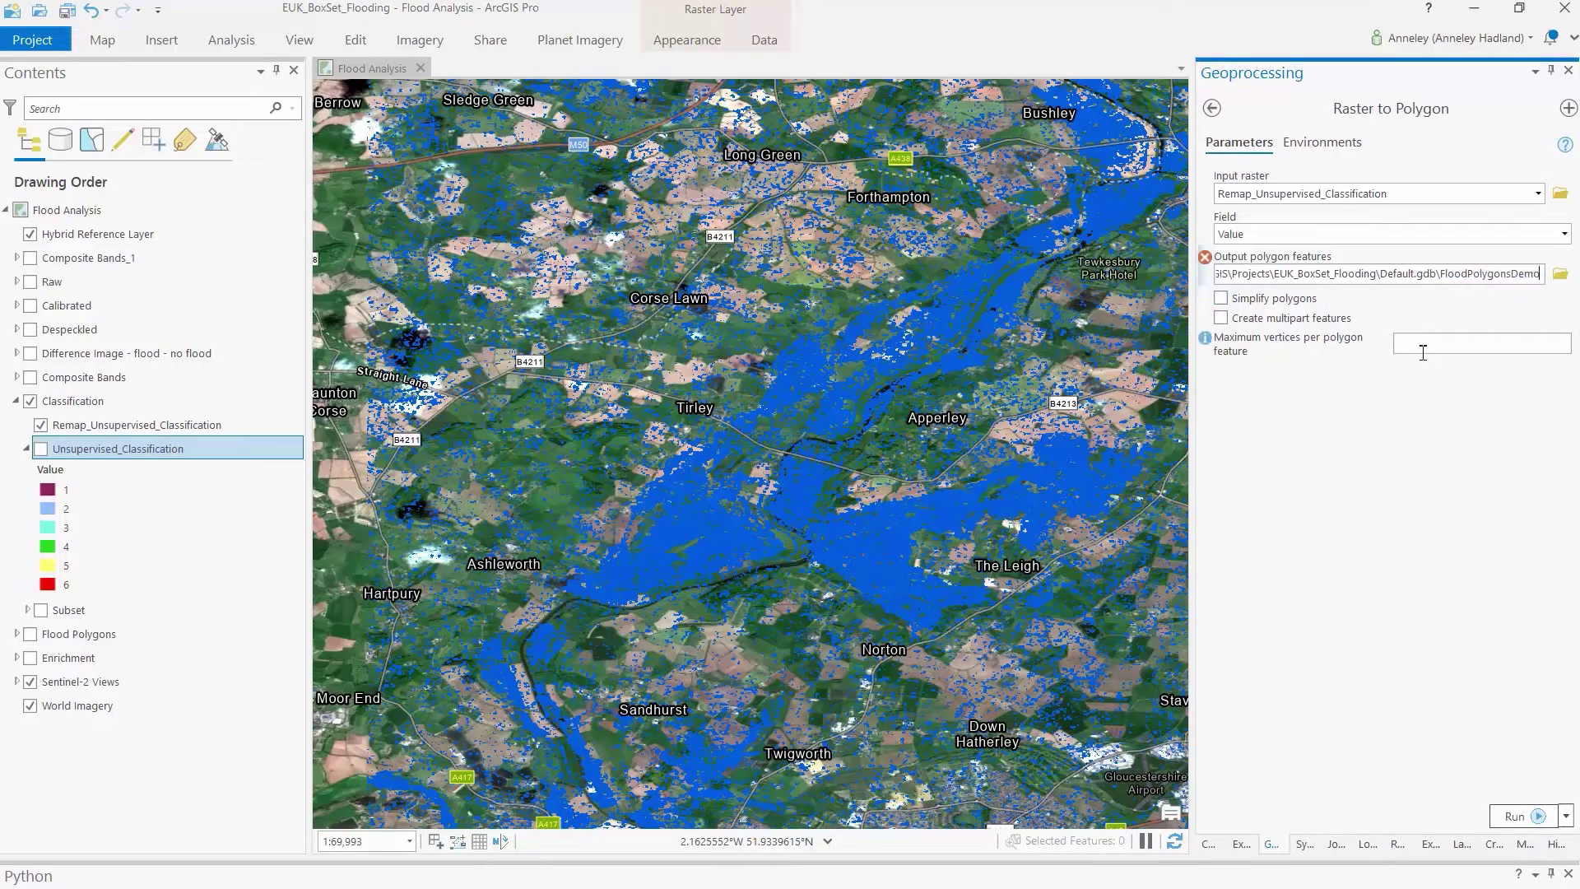
click(1422, 352)
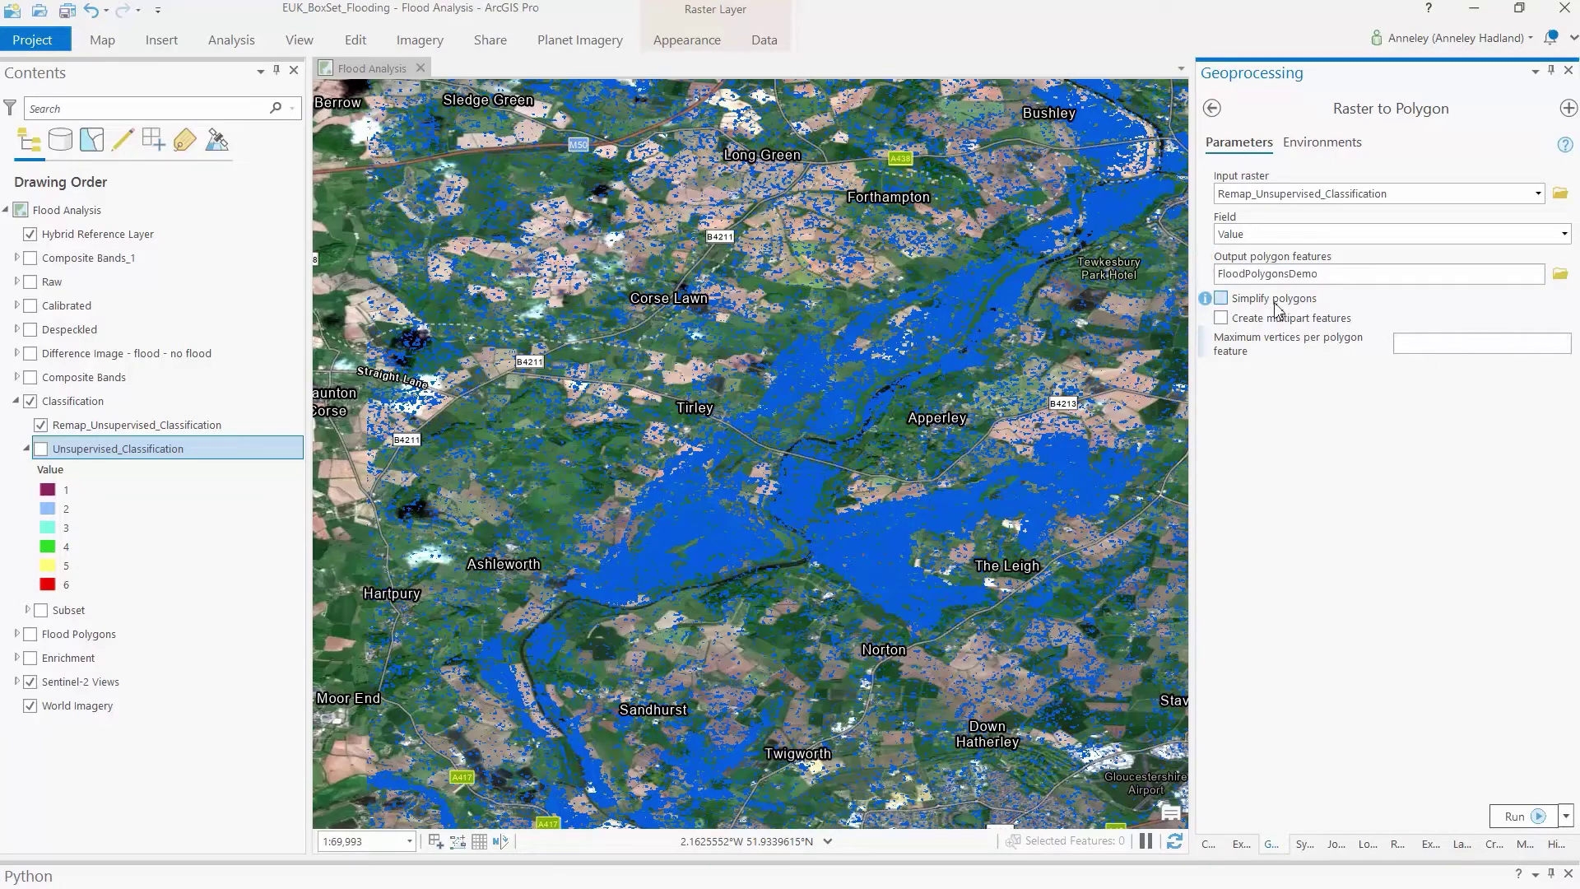
click(1516, 817)
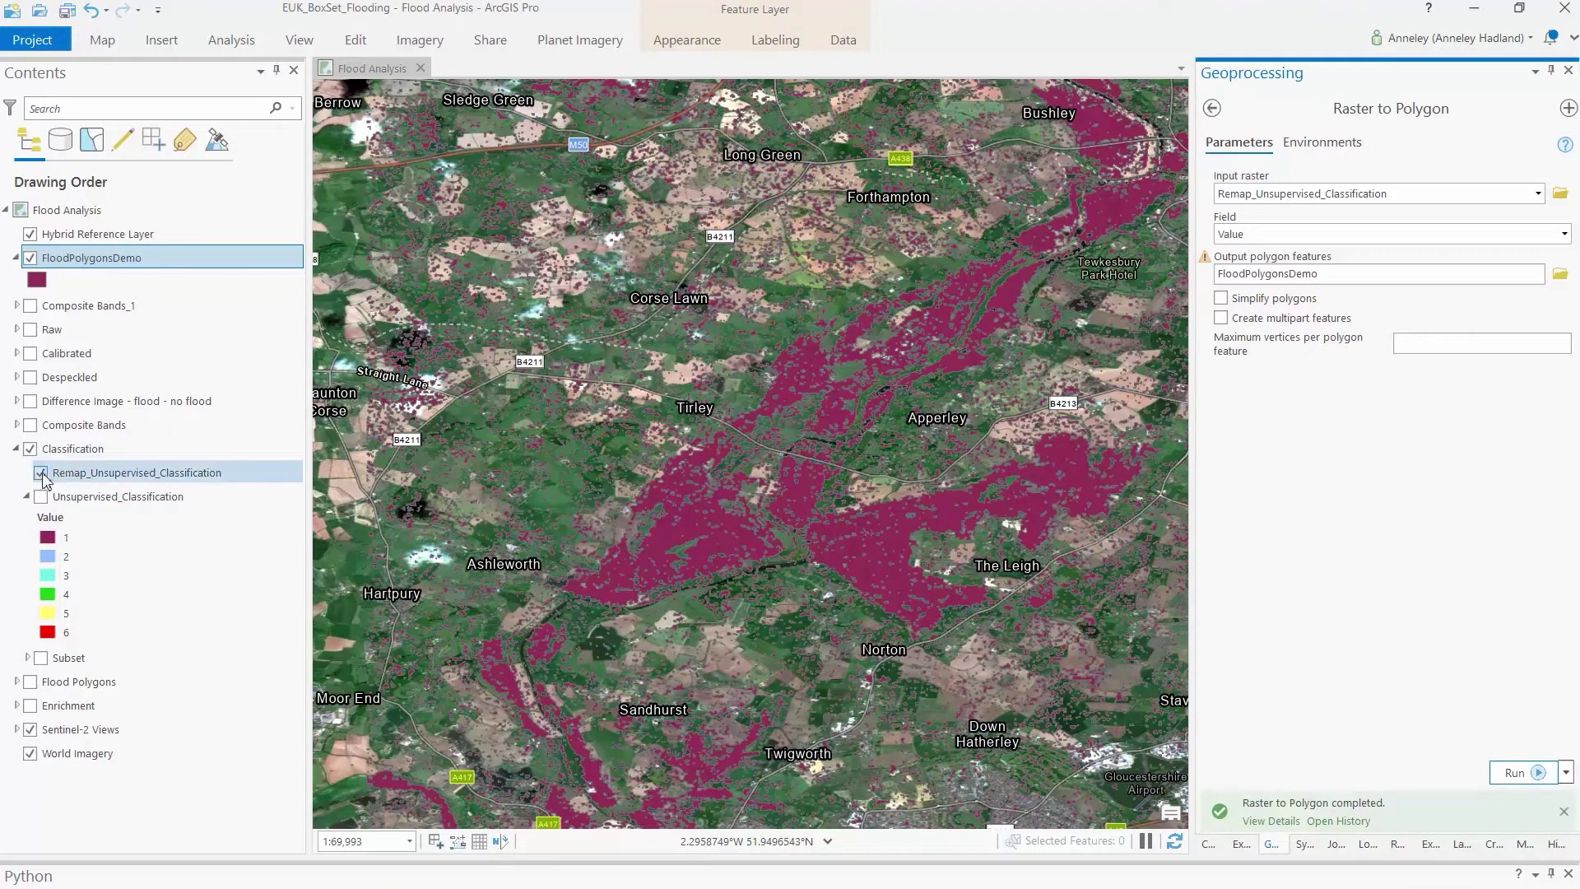
- Change the FloodPolygonsDemo polygon fill colour to light blue and apply it
click(23, 449)
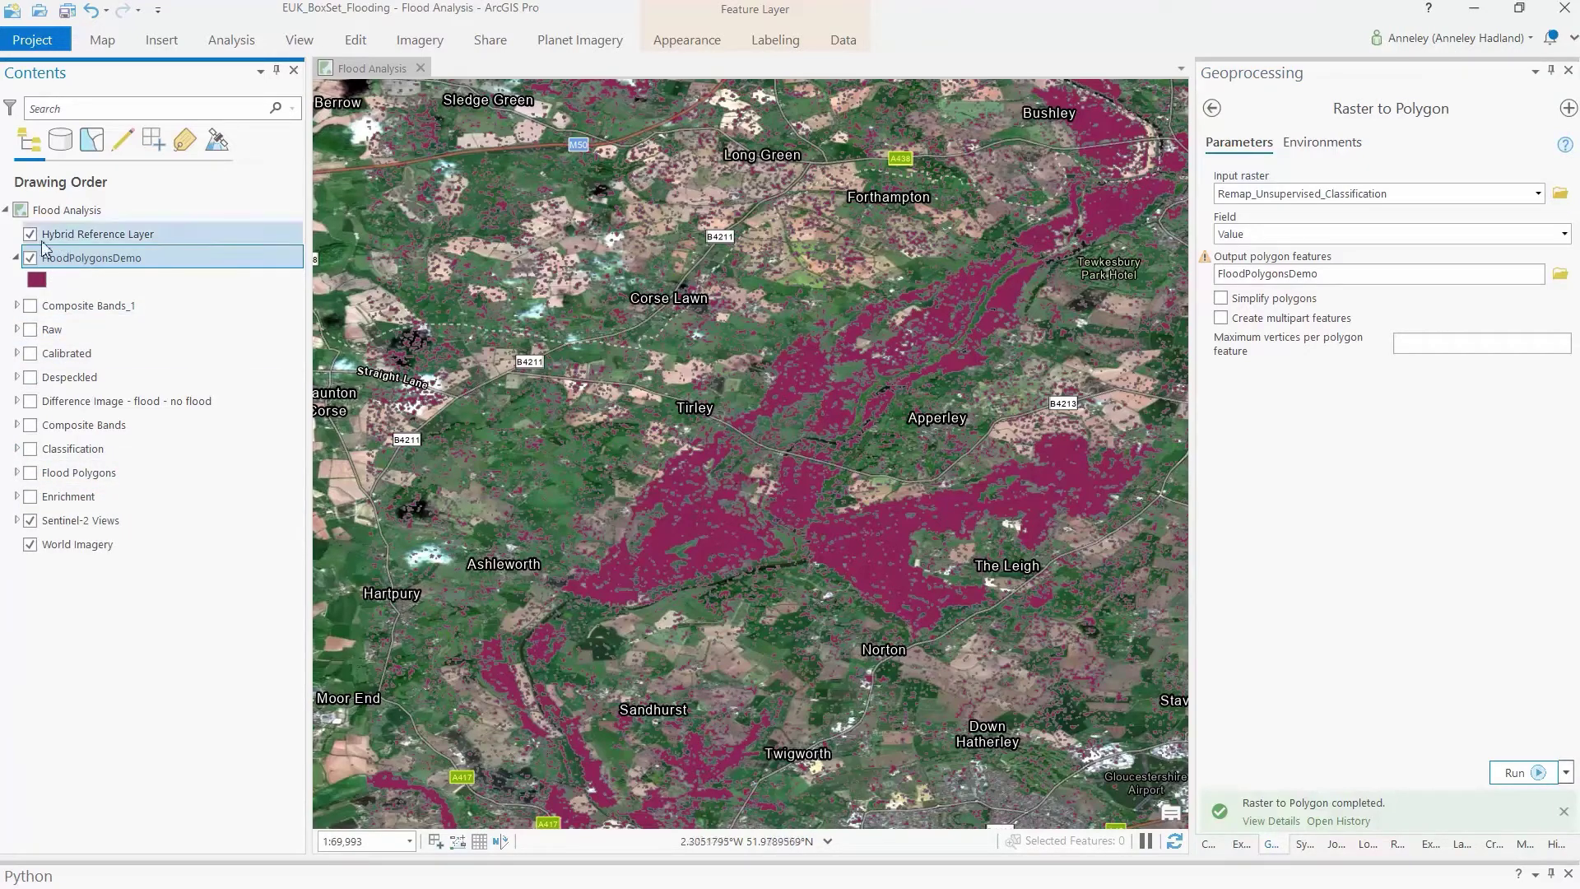
click(37, 283)
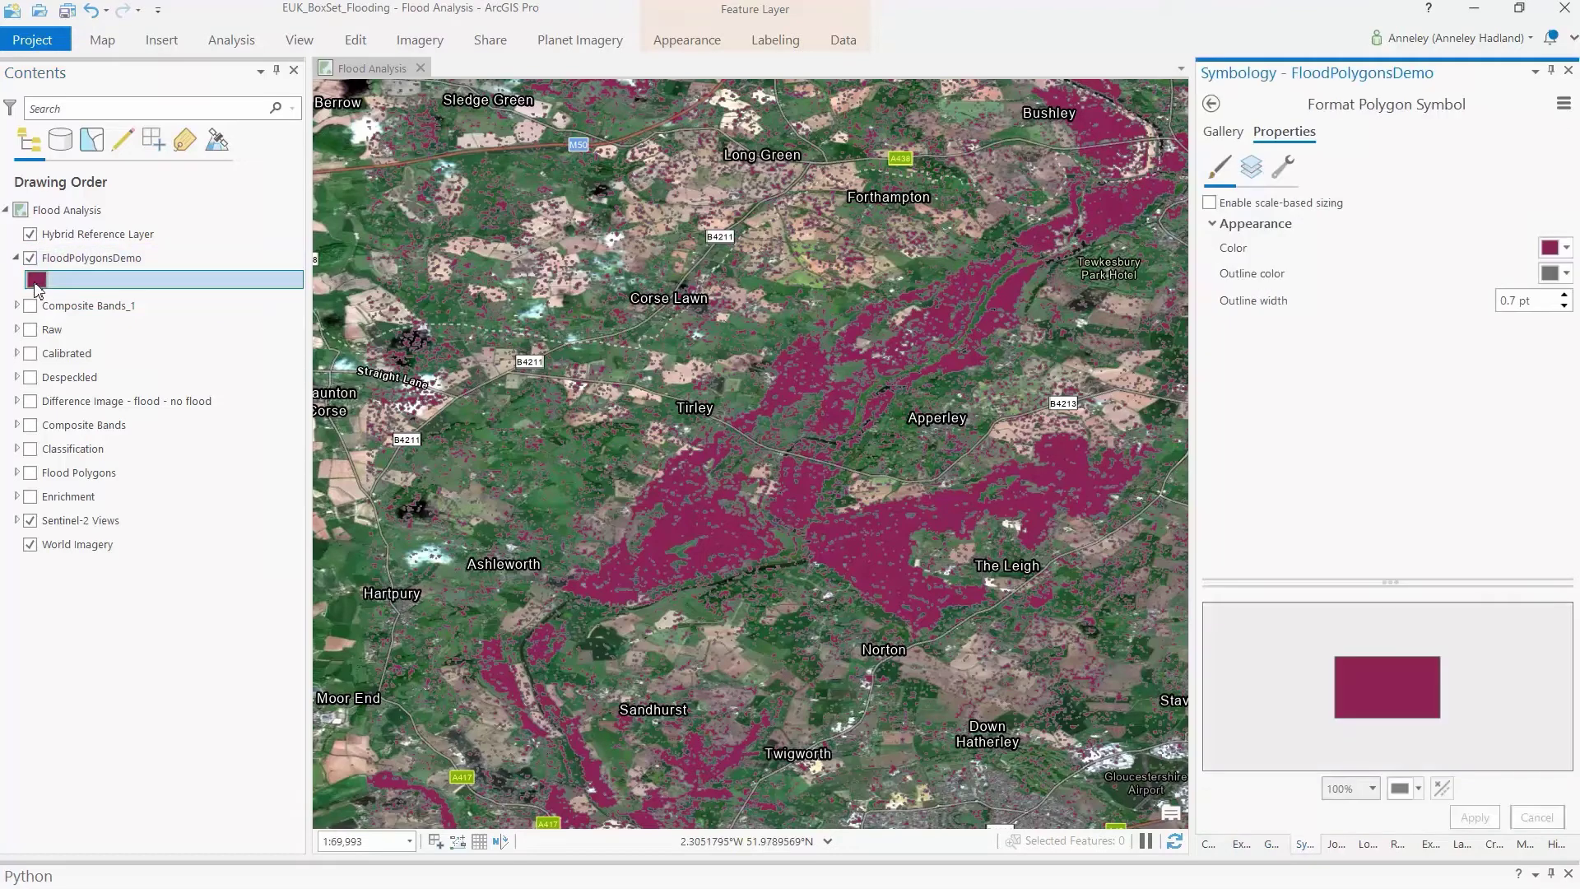
click(1564, 249)
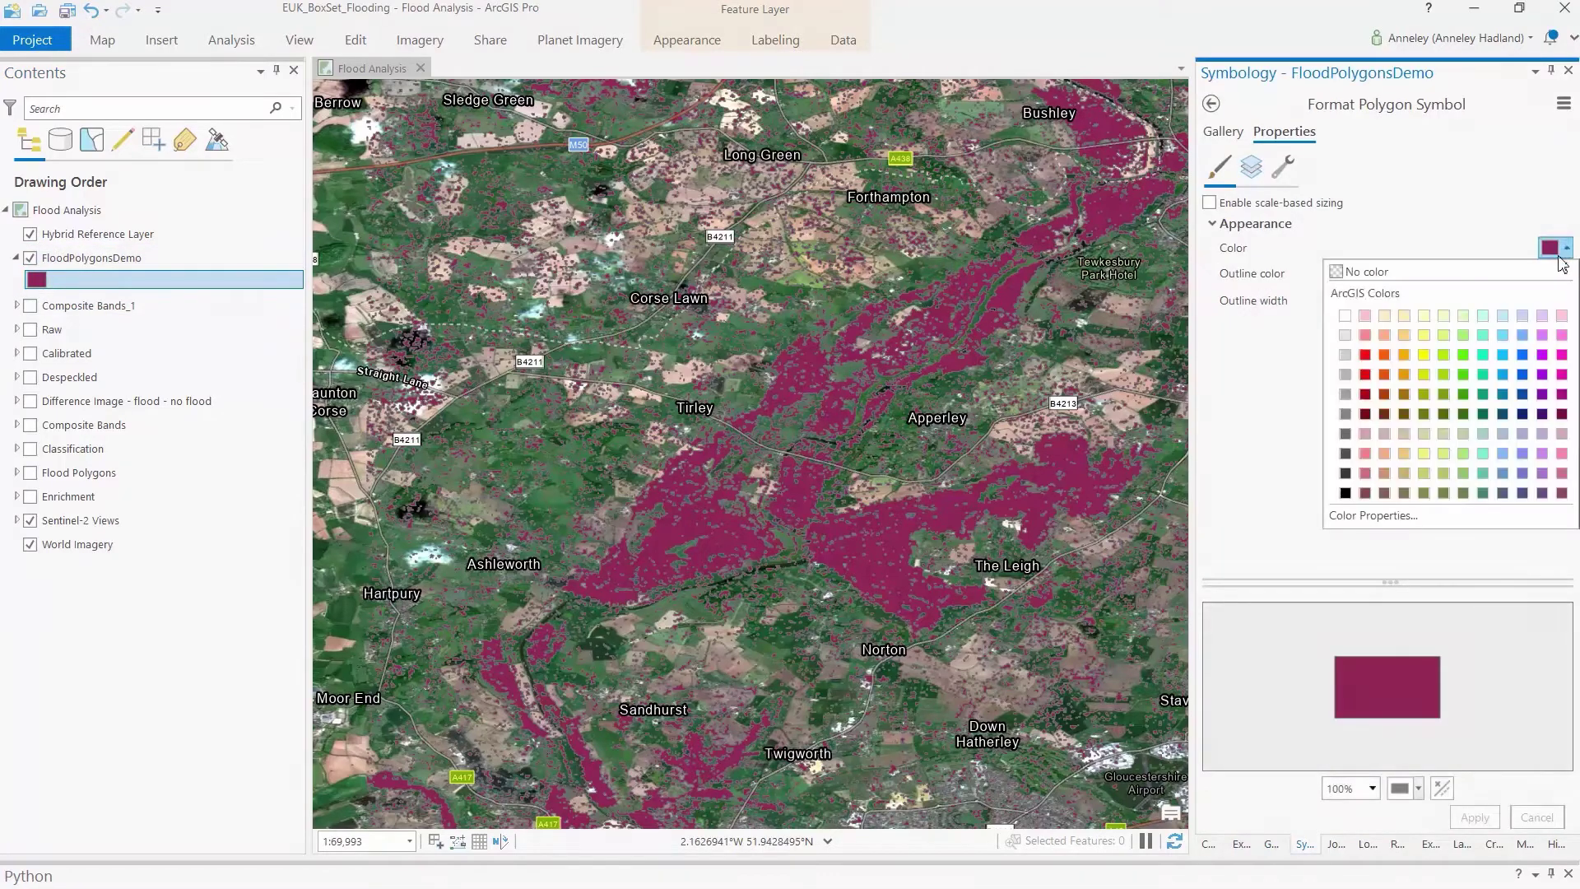
click(1484, 335)
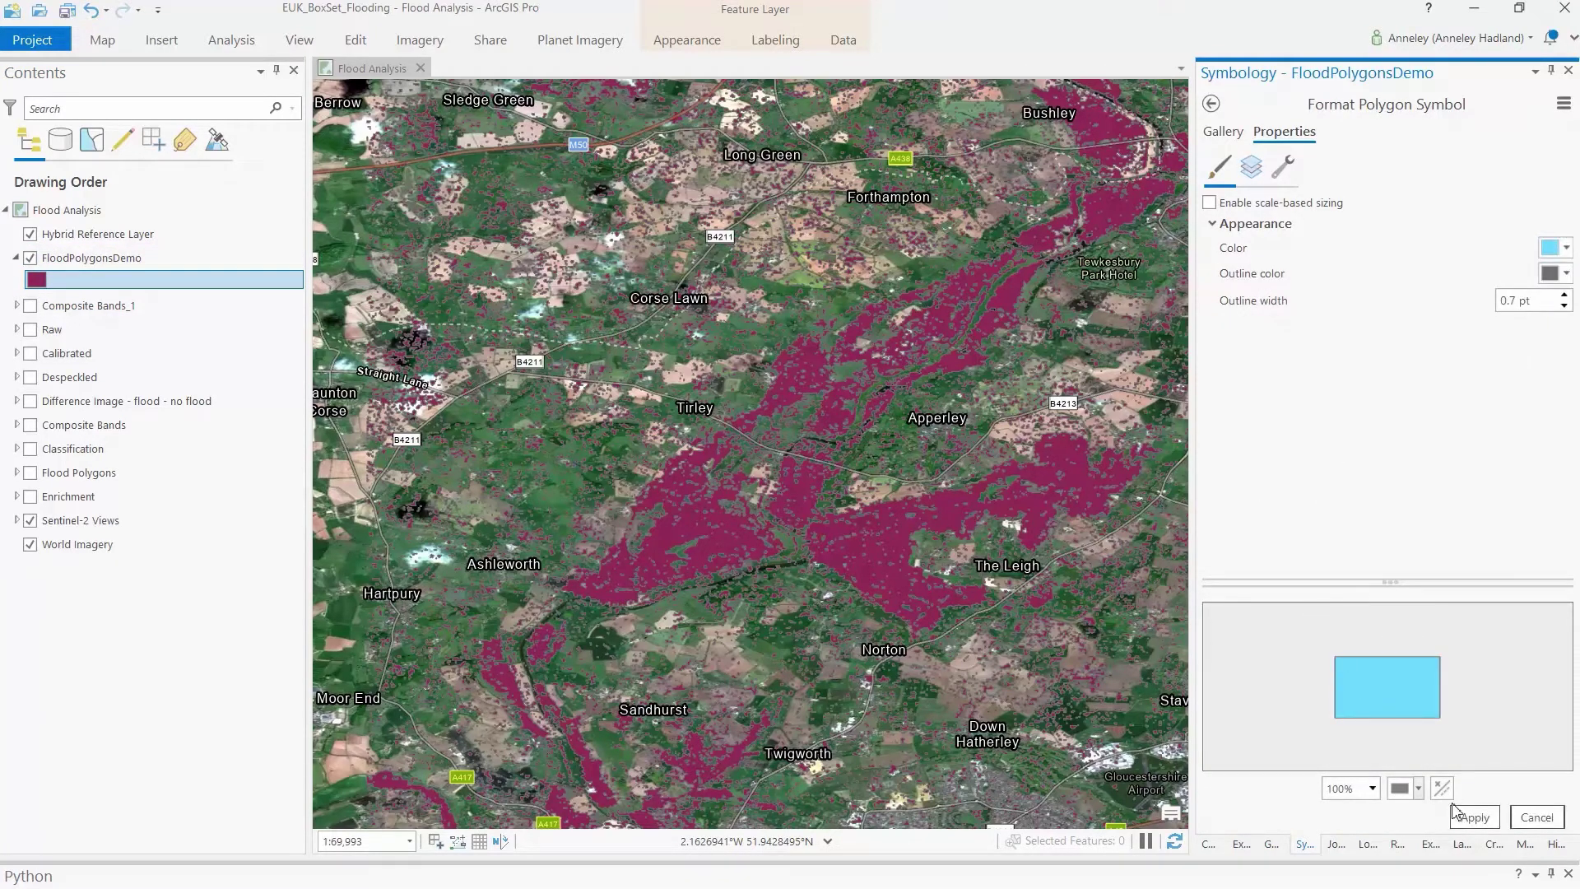
click(1474, 818)
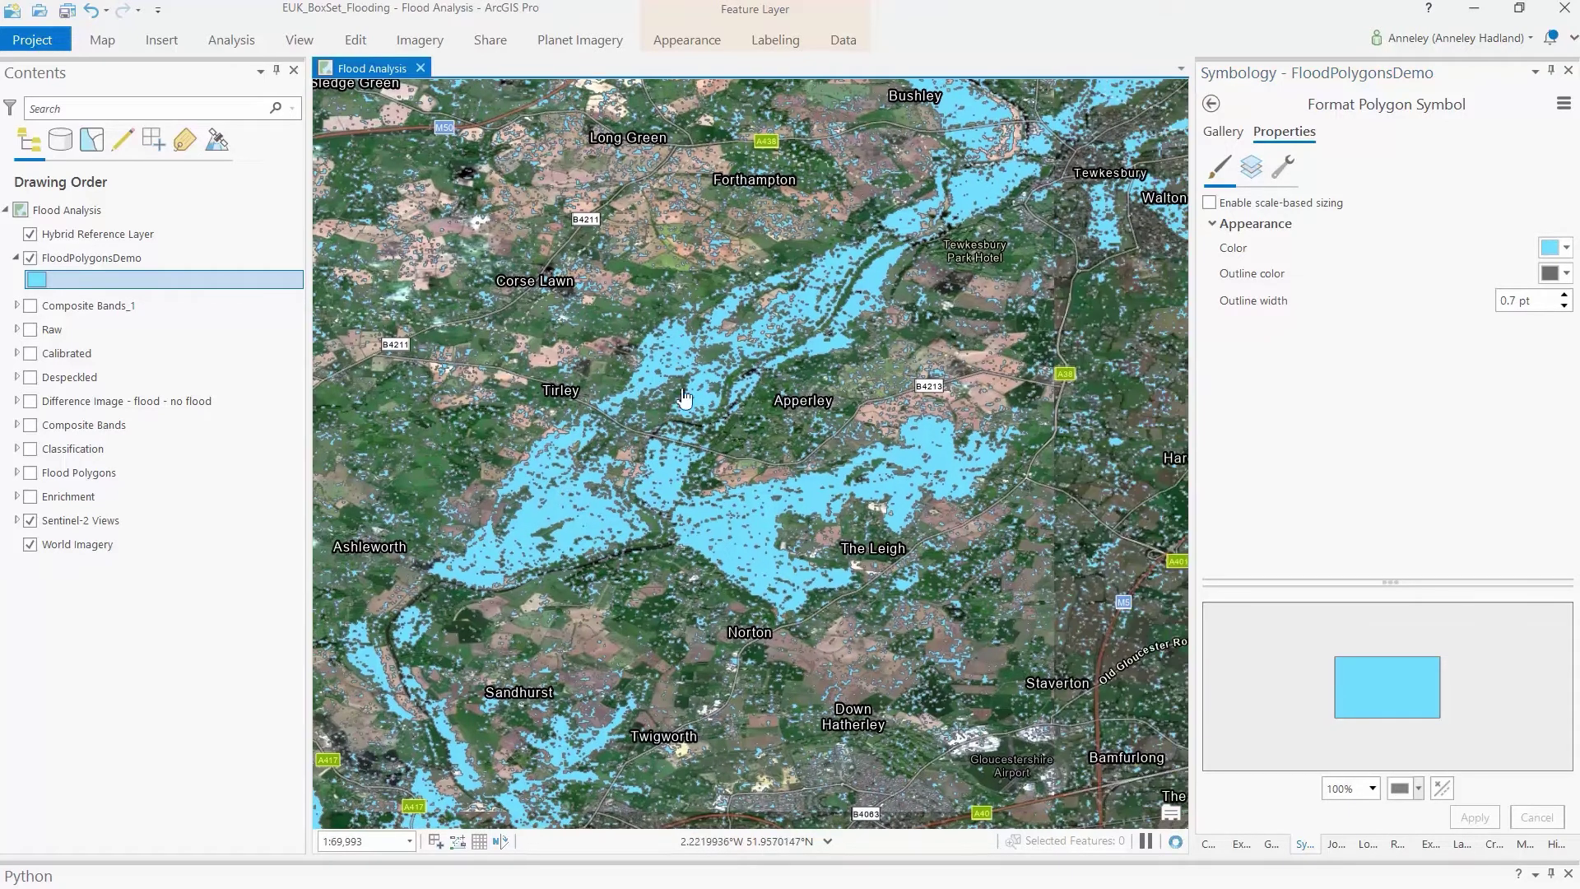
click(91, 258)
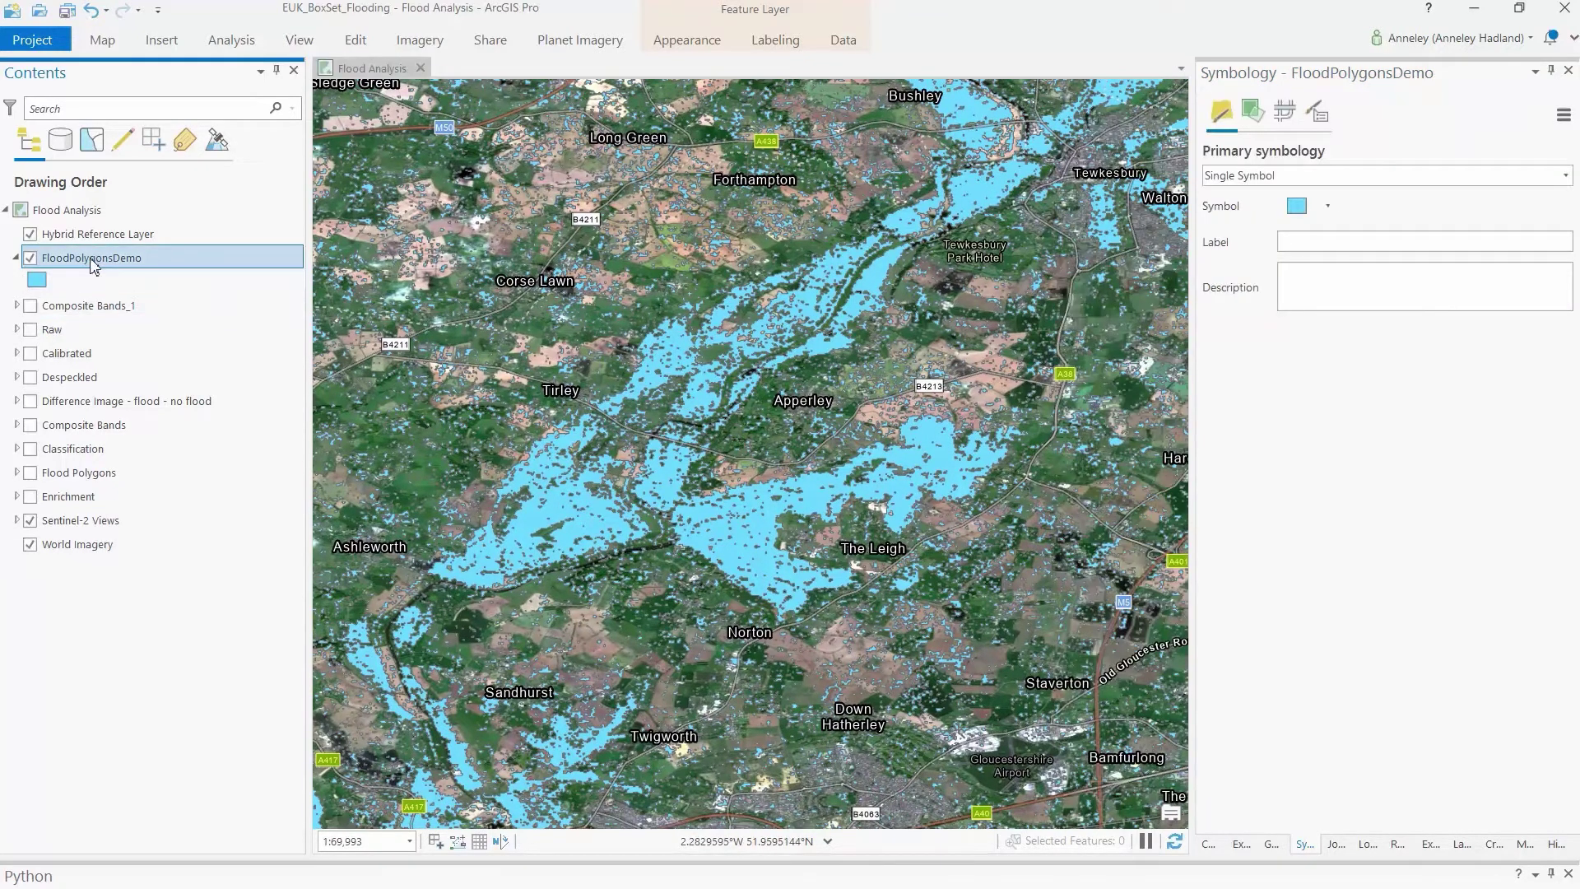
- Open the FloodPolygonsDemo attribute table sorted by Shape_Area
right_click(93, 261)
click(158, 343)
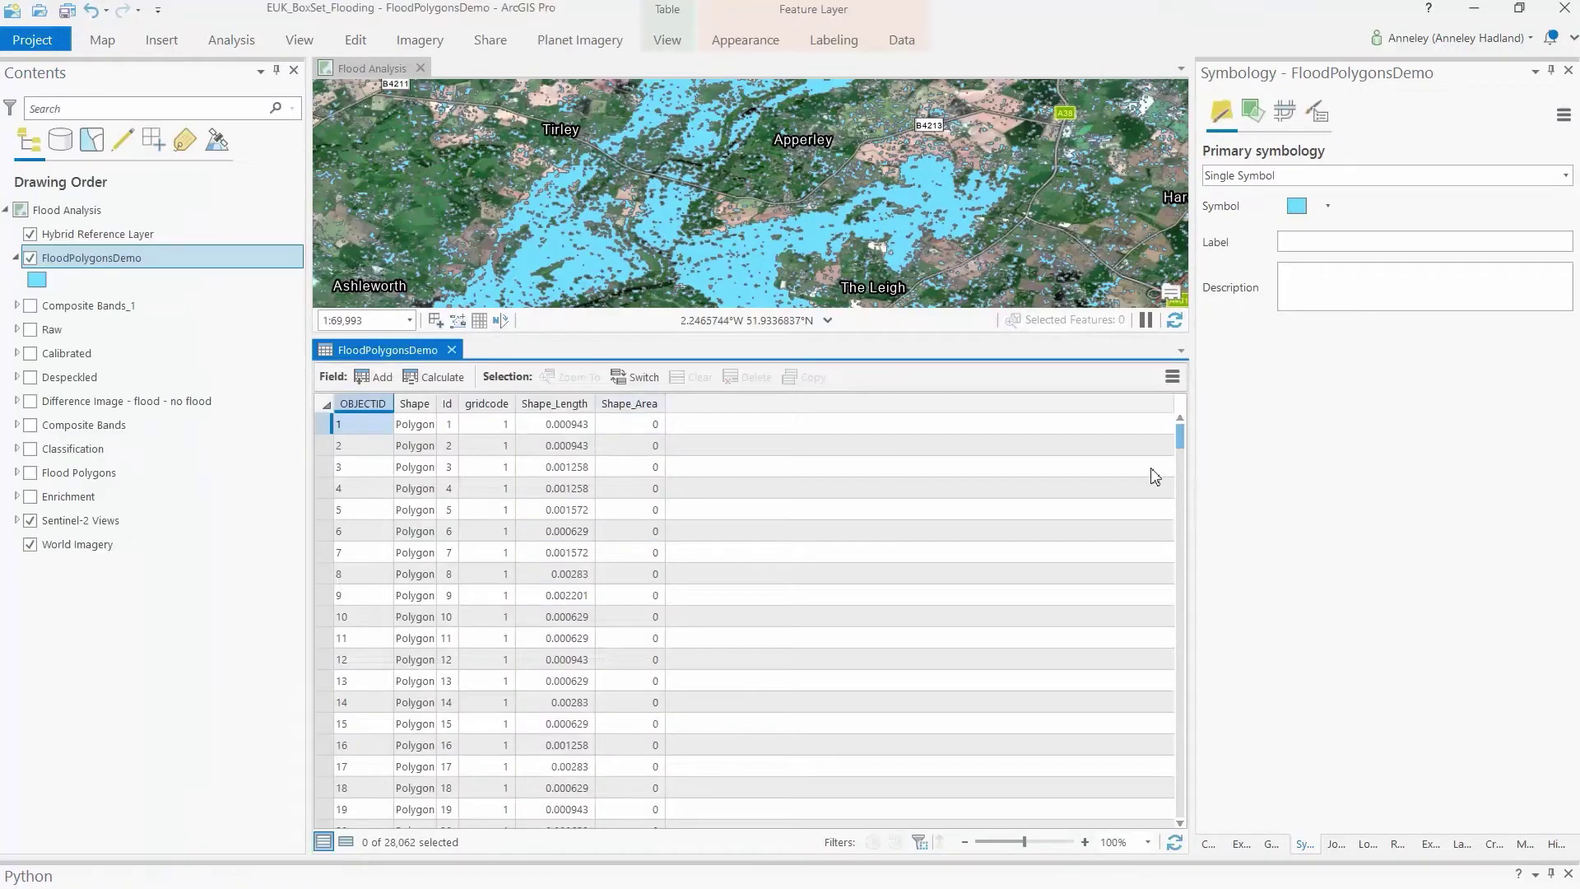
click(629, 404)
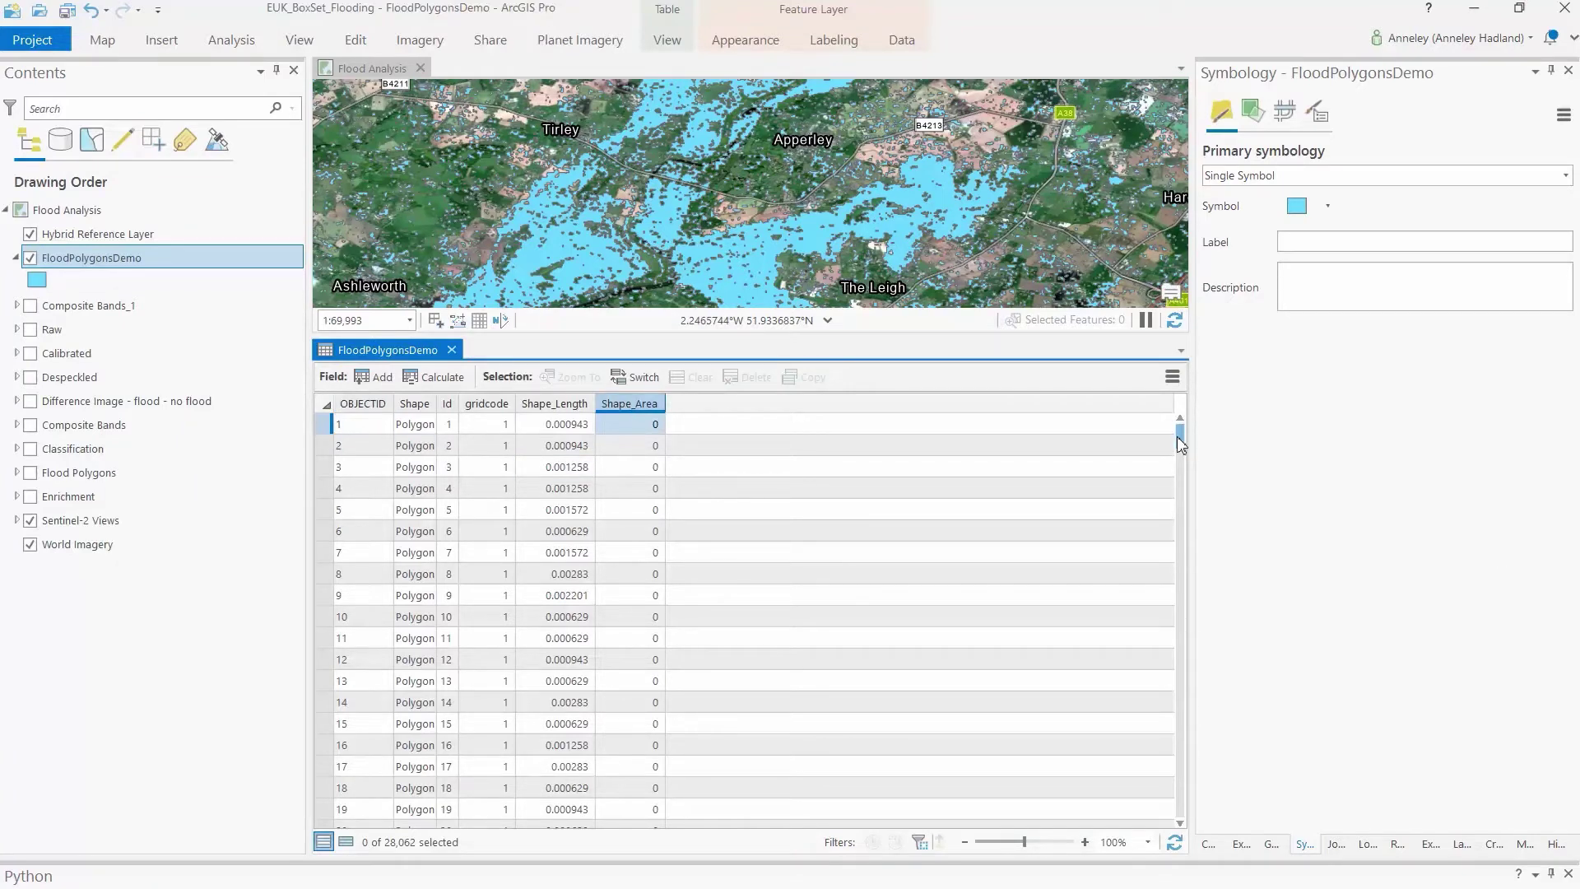
drag(1178, 439, 1181, 808)
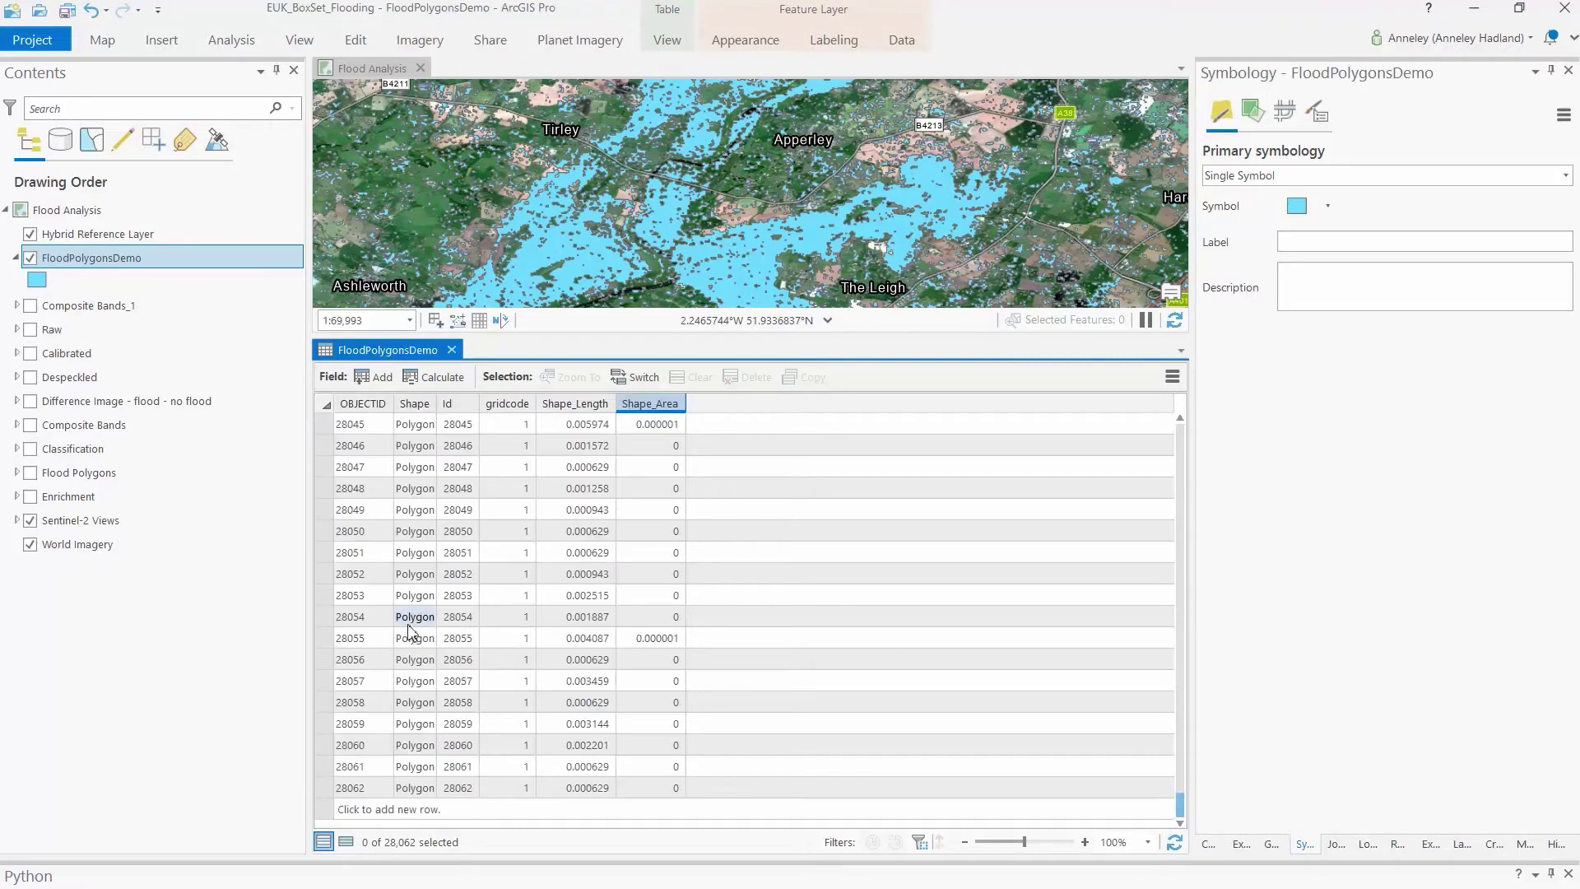
double_click(648, 408)
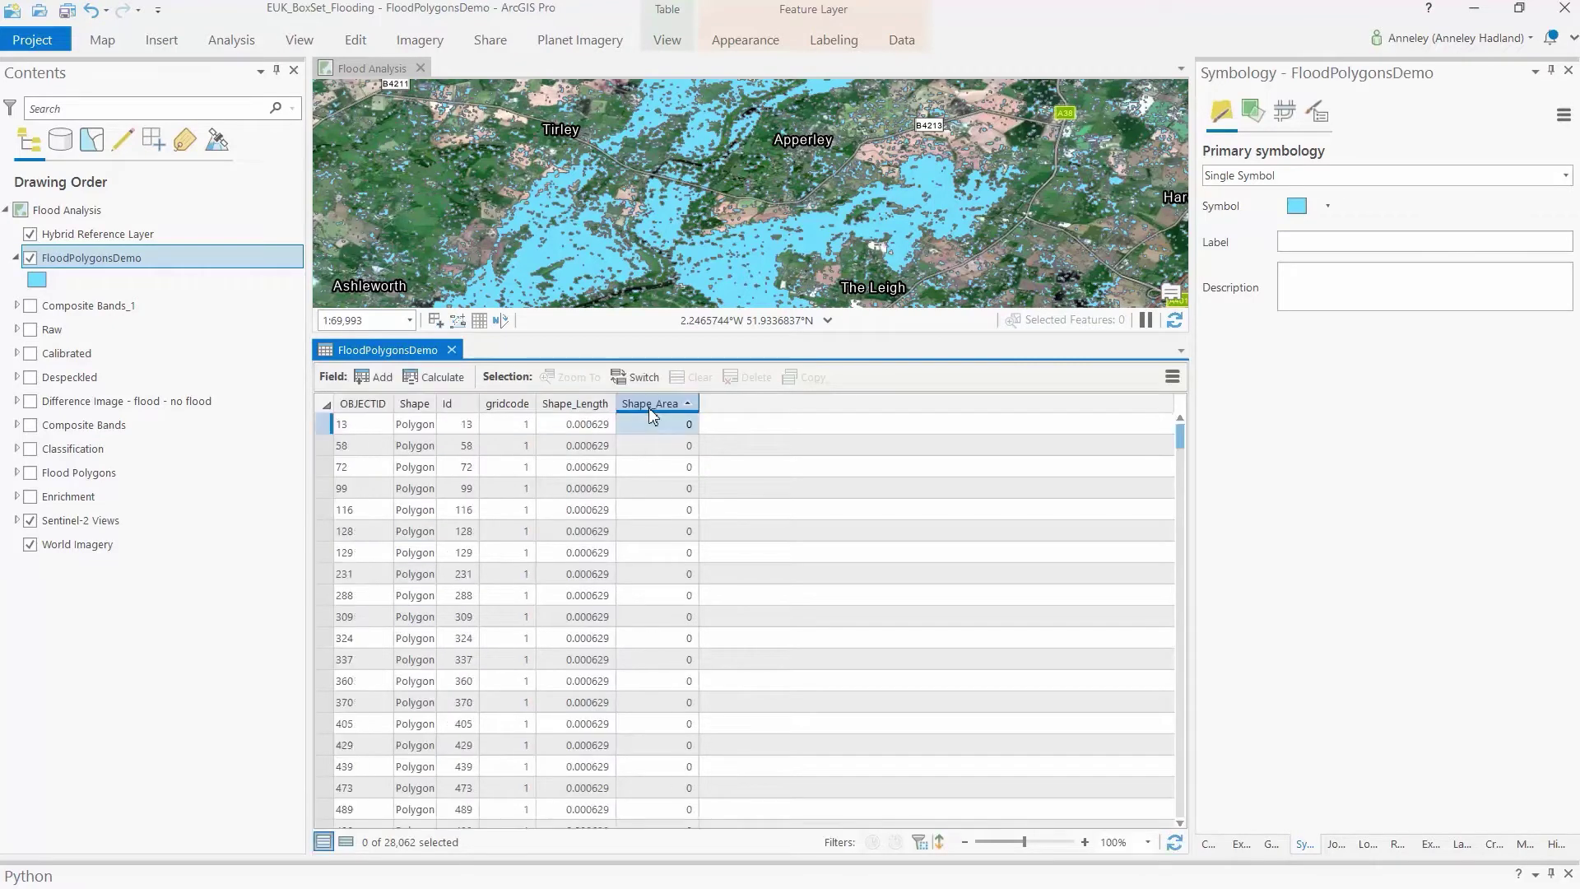
drag(1181, 435, 1195, 805)
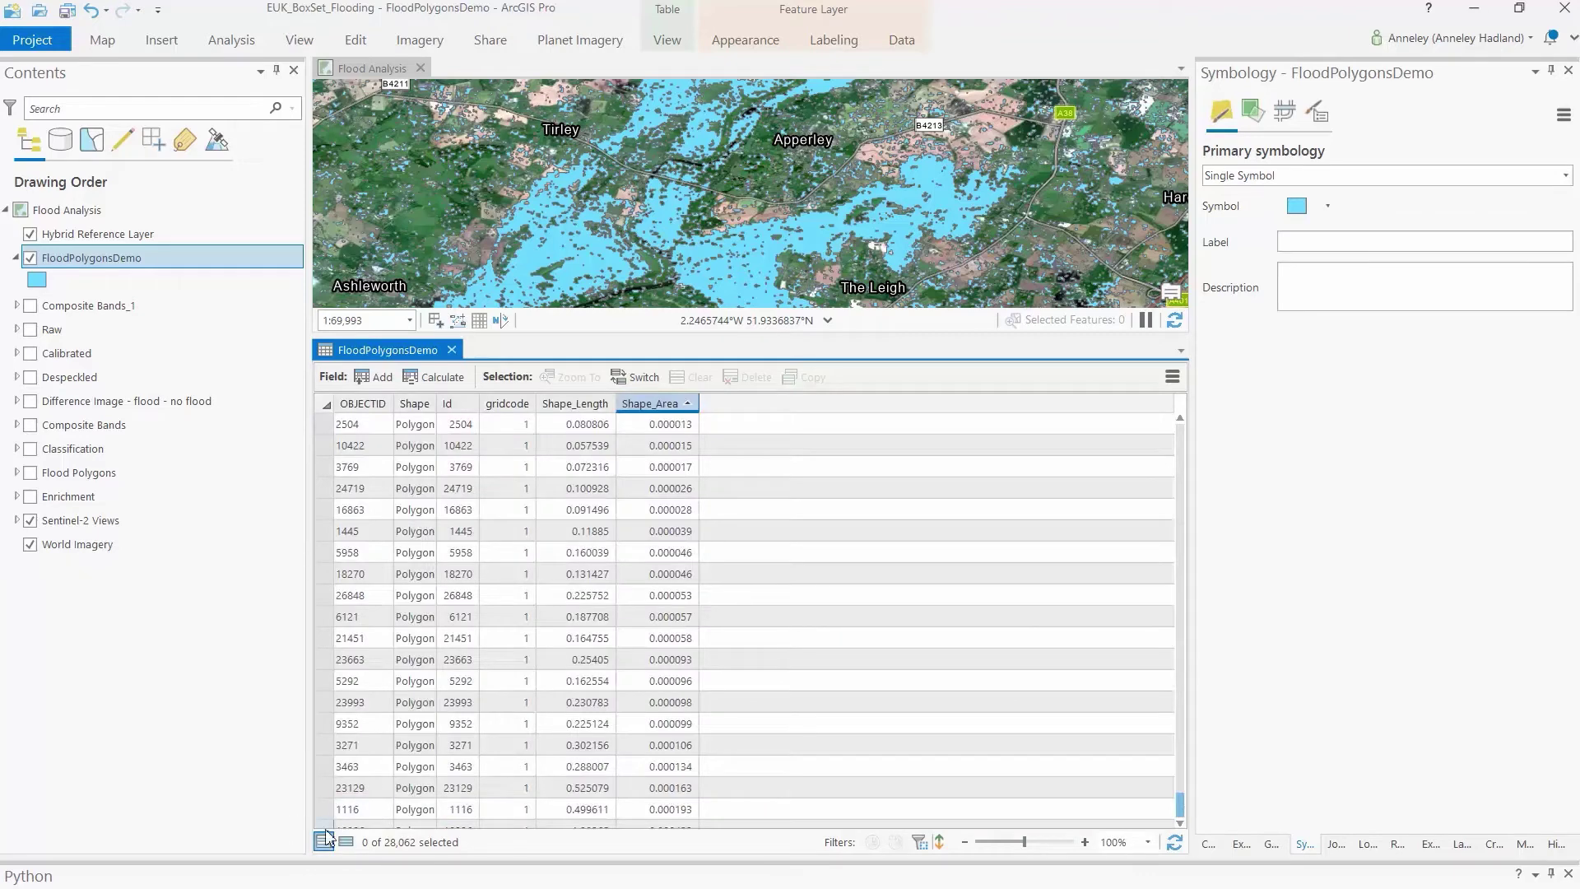
- Select the largest flood polygons at the bottom of the sorted table
drag(323, 830, 323, 446)
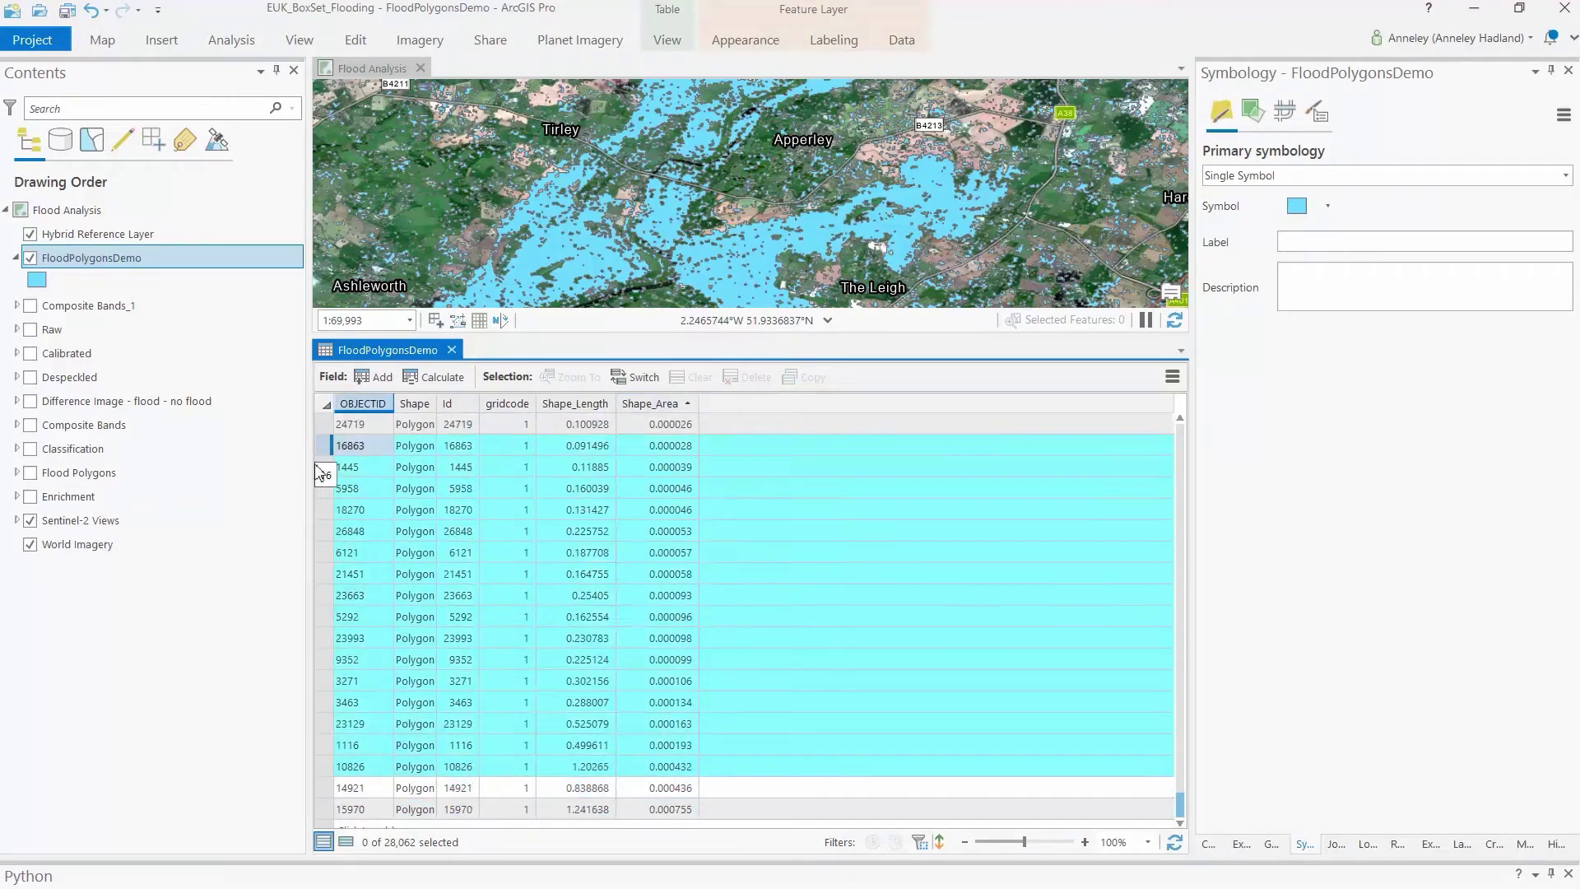
click(324, 446)
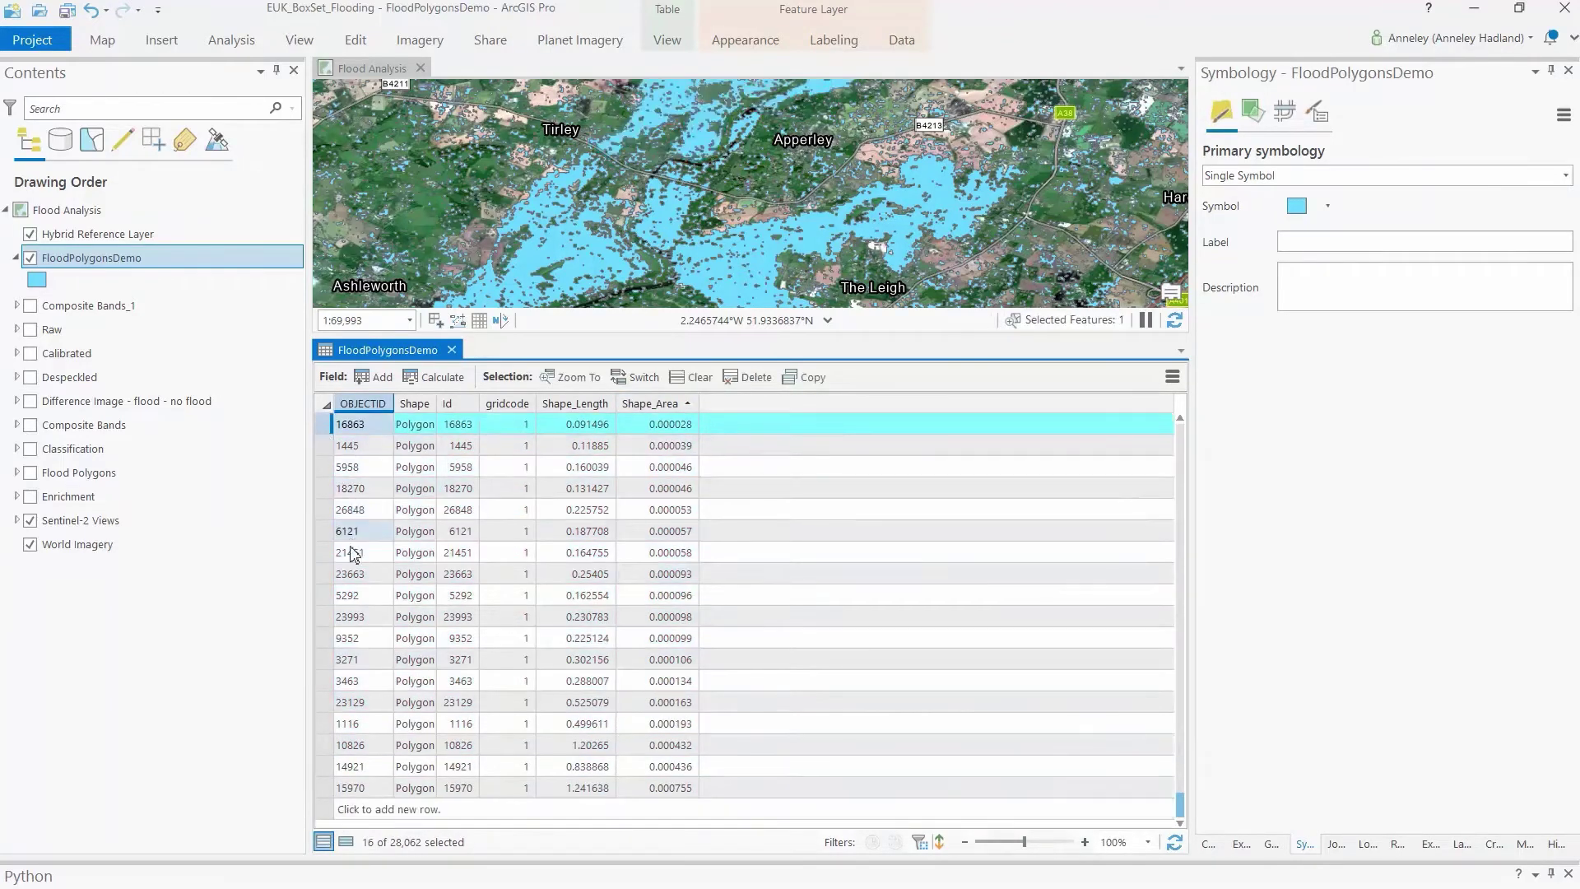
click(326, 788)
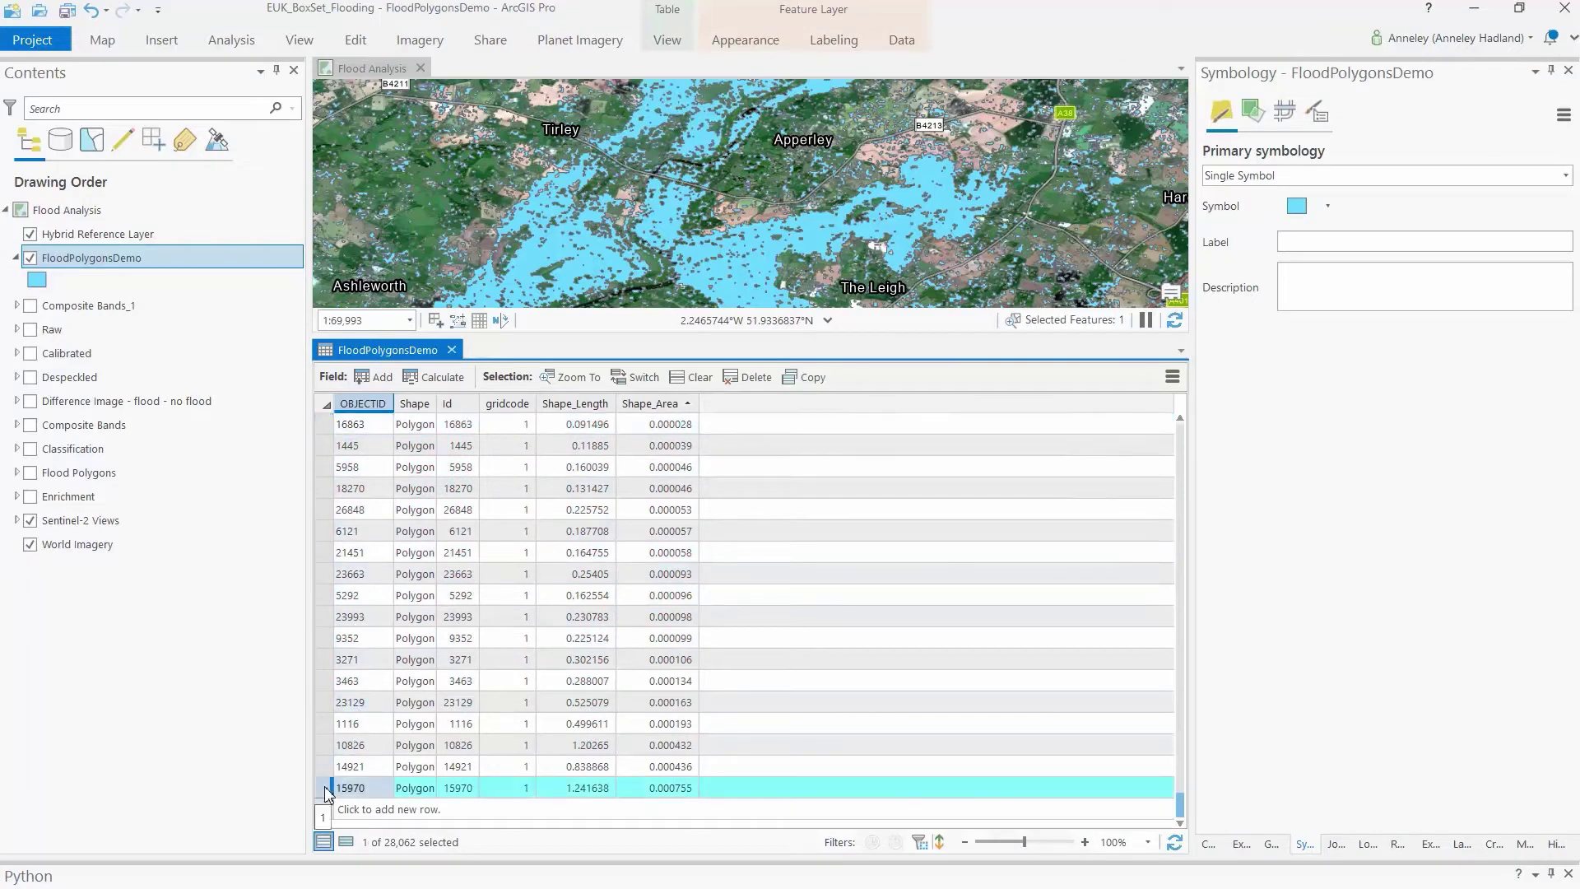
shift+click(326, 426)
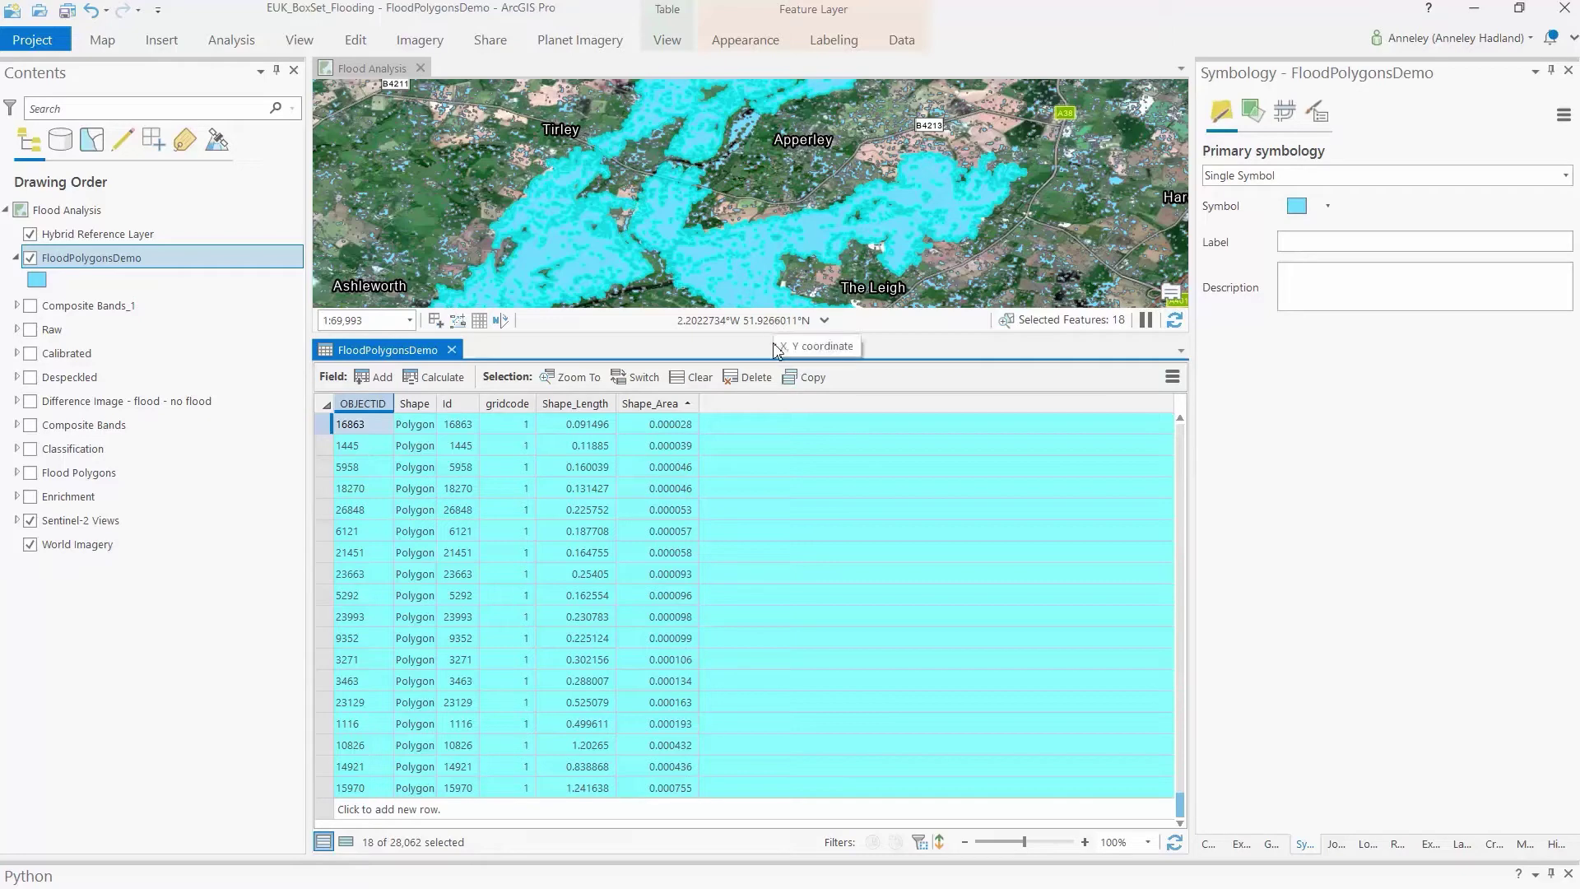
drag(773, 337, 785, 644)
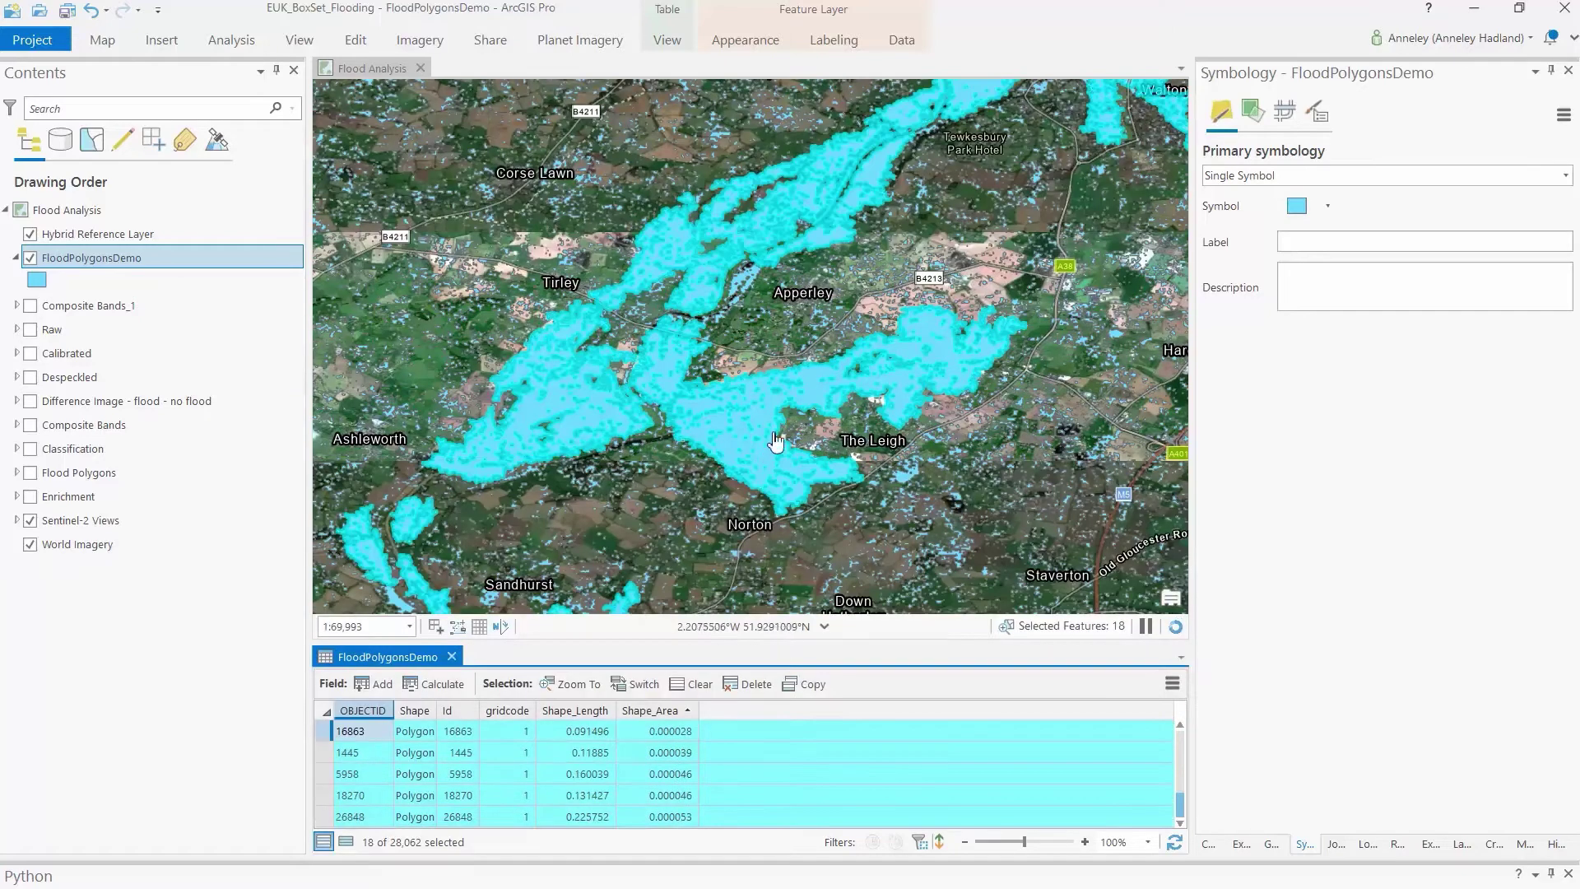
scroll(776, 442, down, 3)
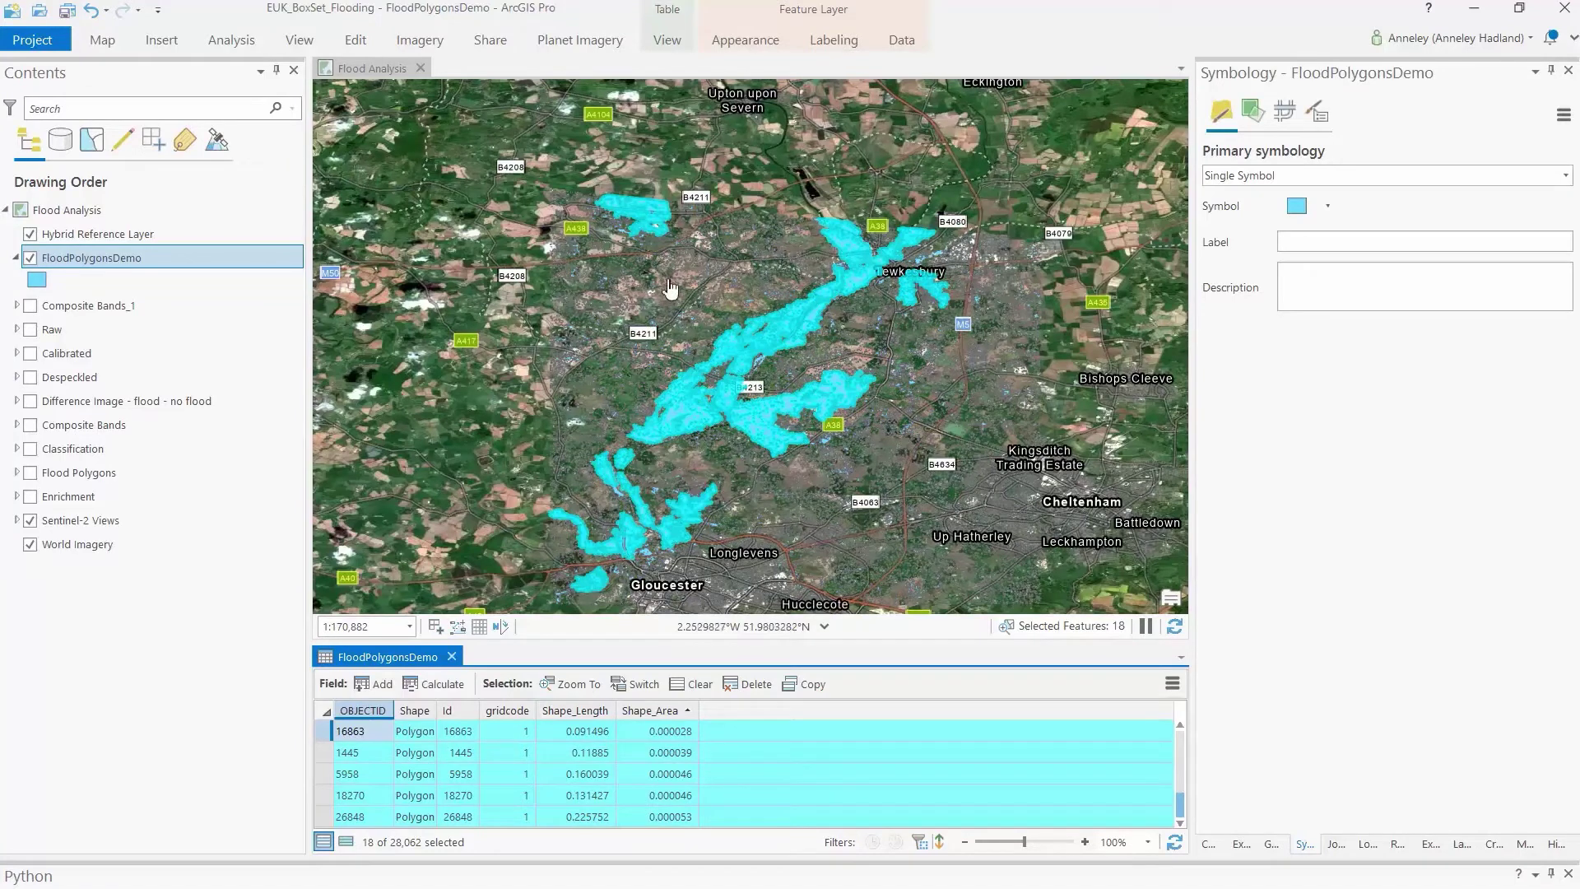
scroll(838, 350, up, 2)
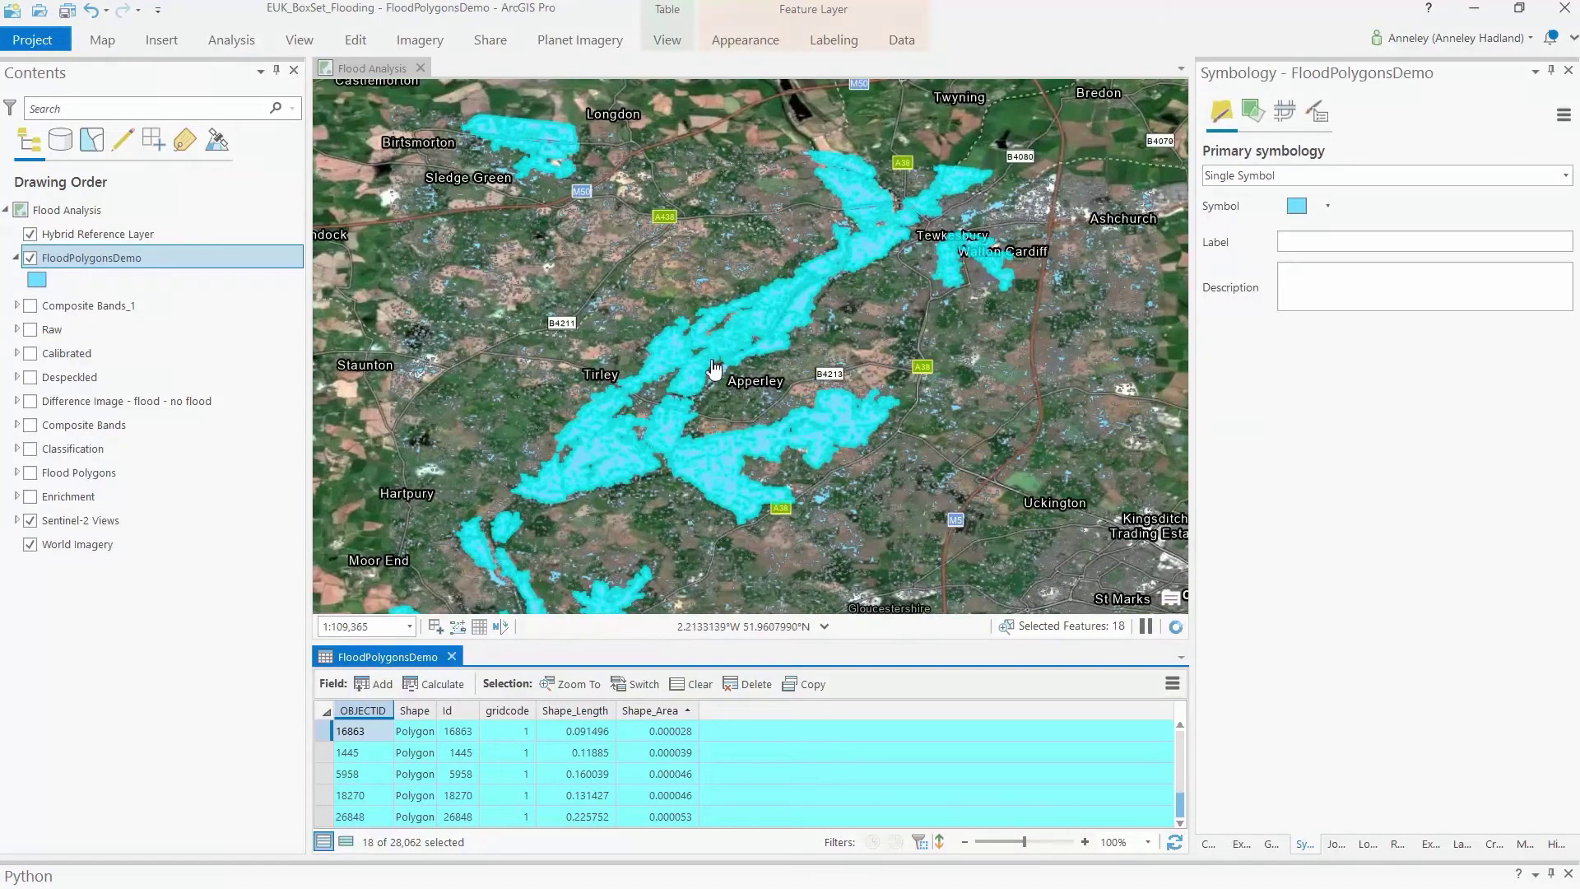
click(1183, 720)
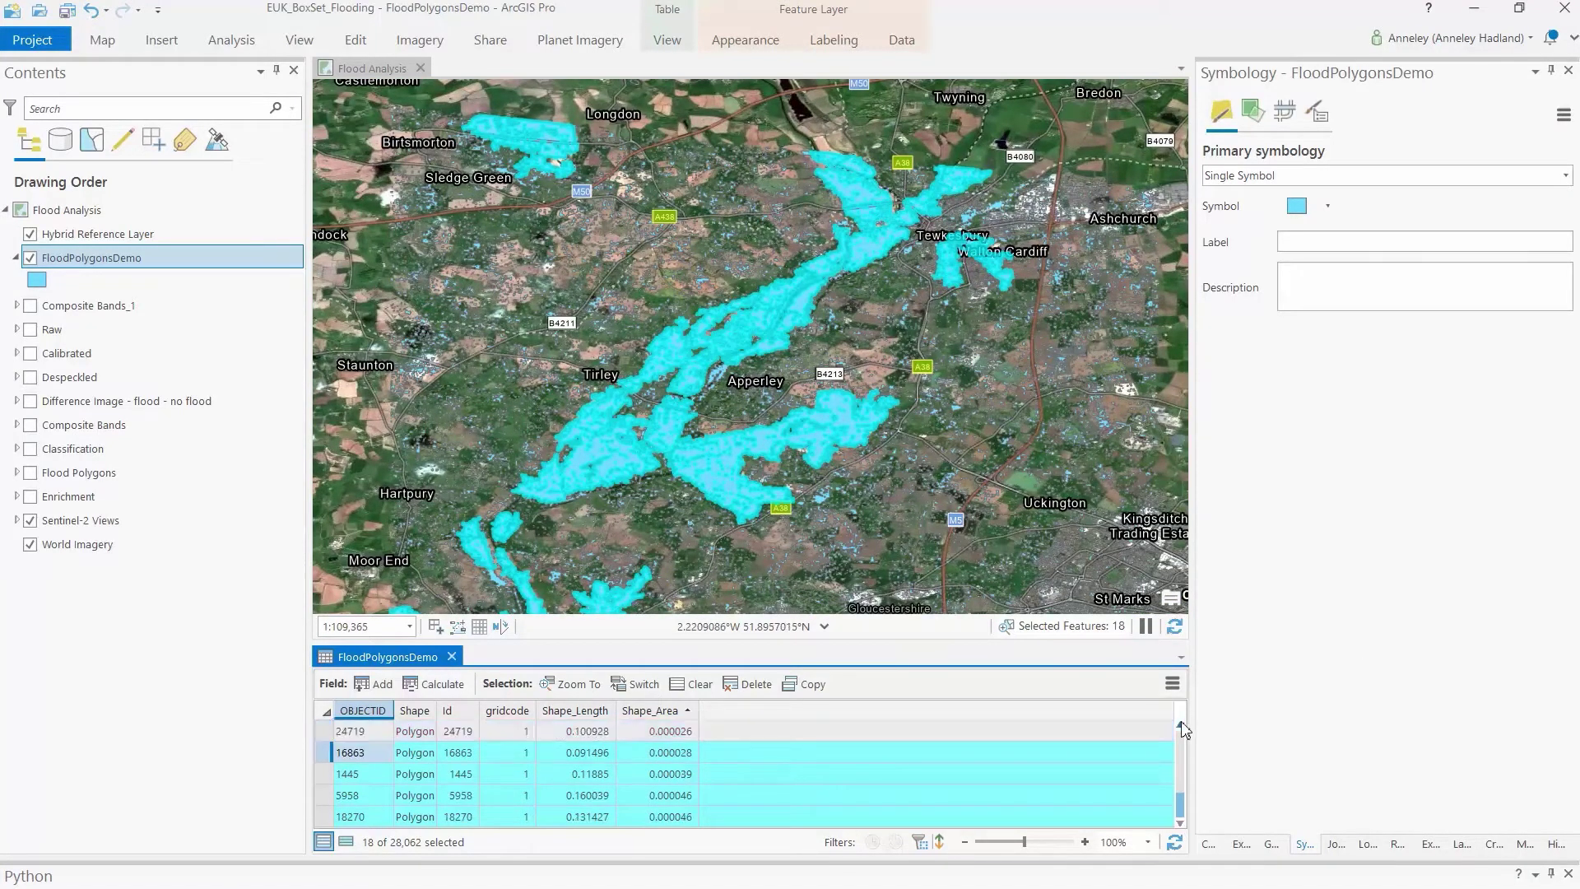
click(1183, 719)
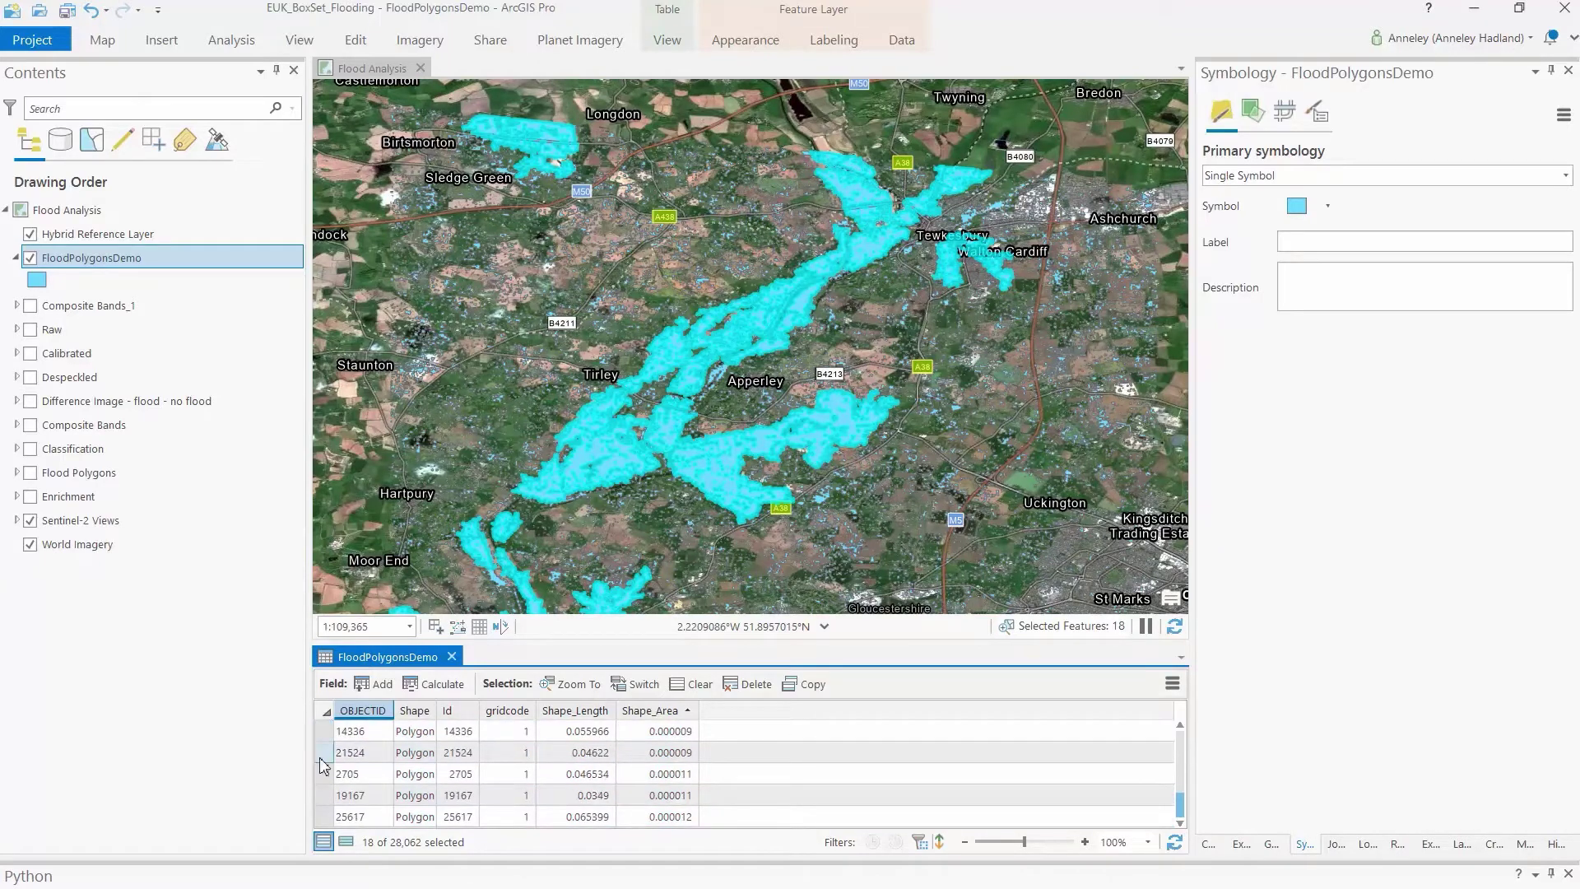
click(350, 753)
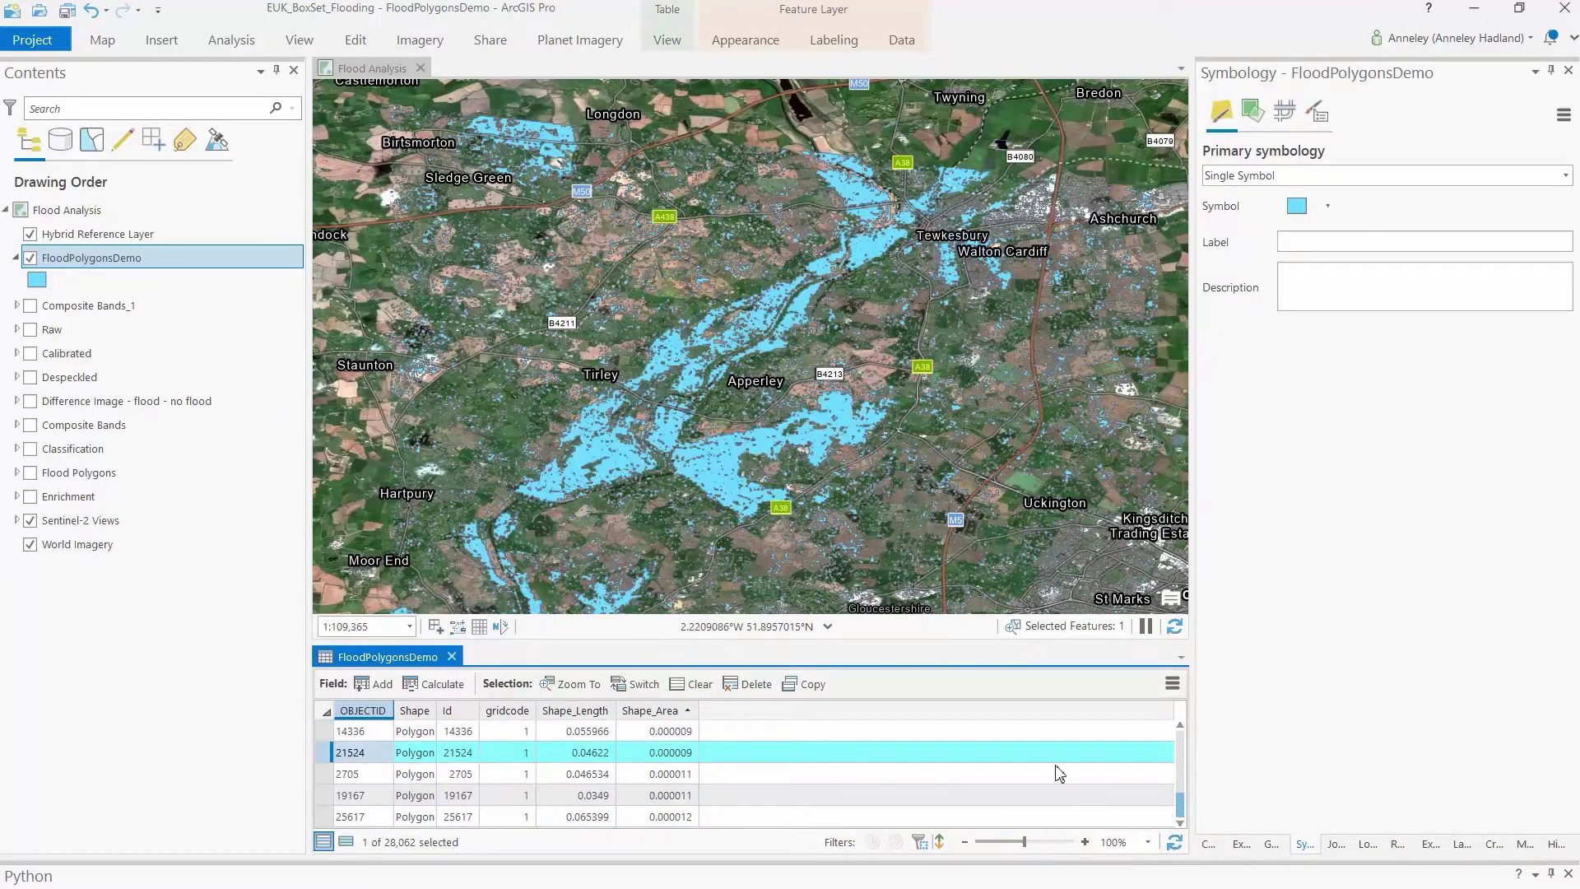
scroll(1059, 773, down, 3)
scroll(865, 790, down, 3)
- Select the table's last rows and start a new Select By Attributes expression
shift+click(327, 800)
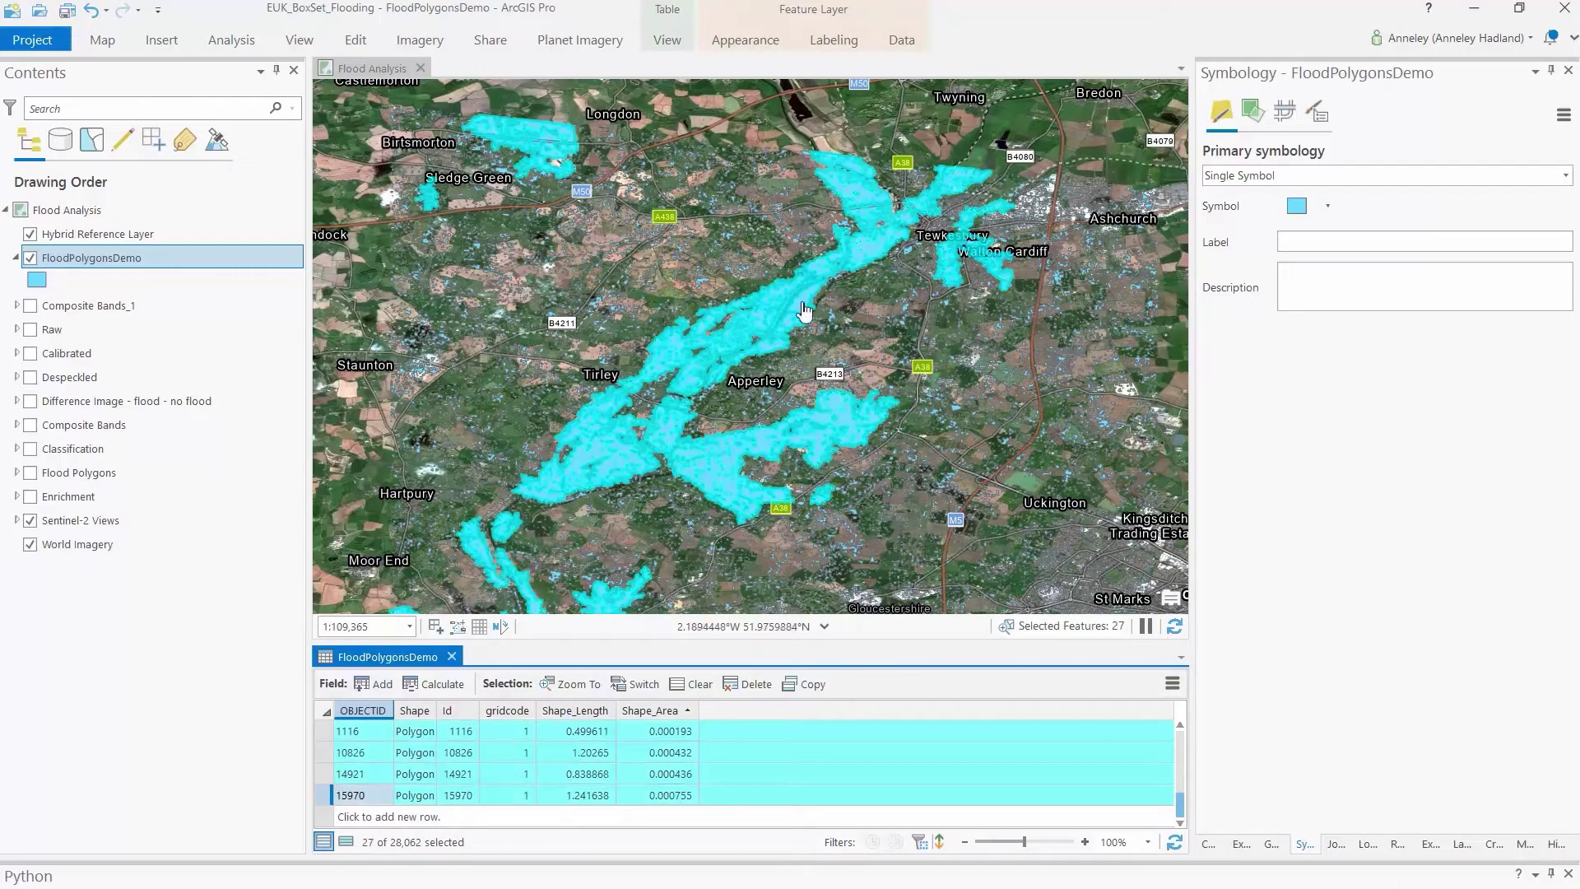
click(104, 39)
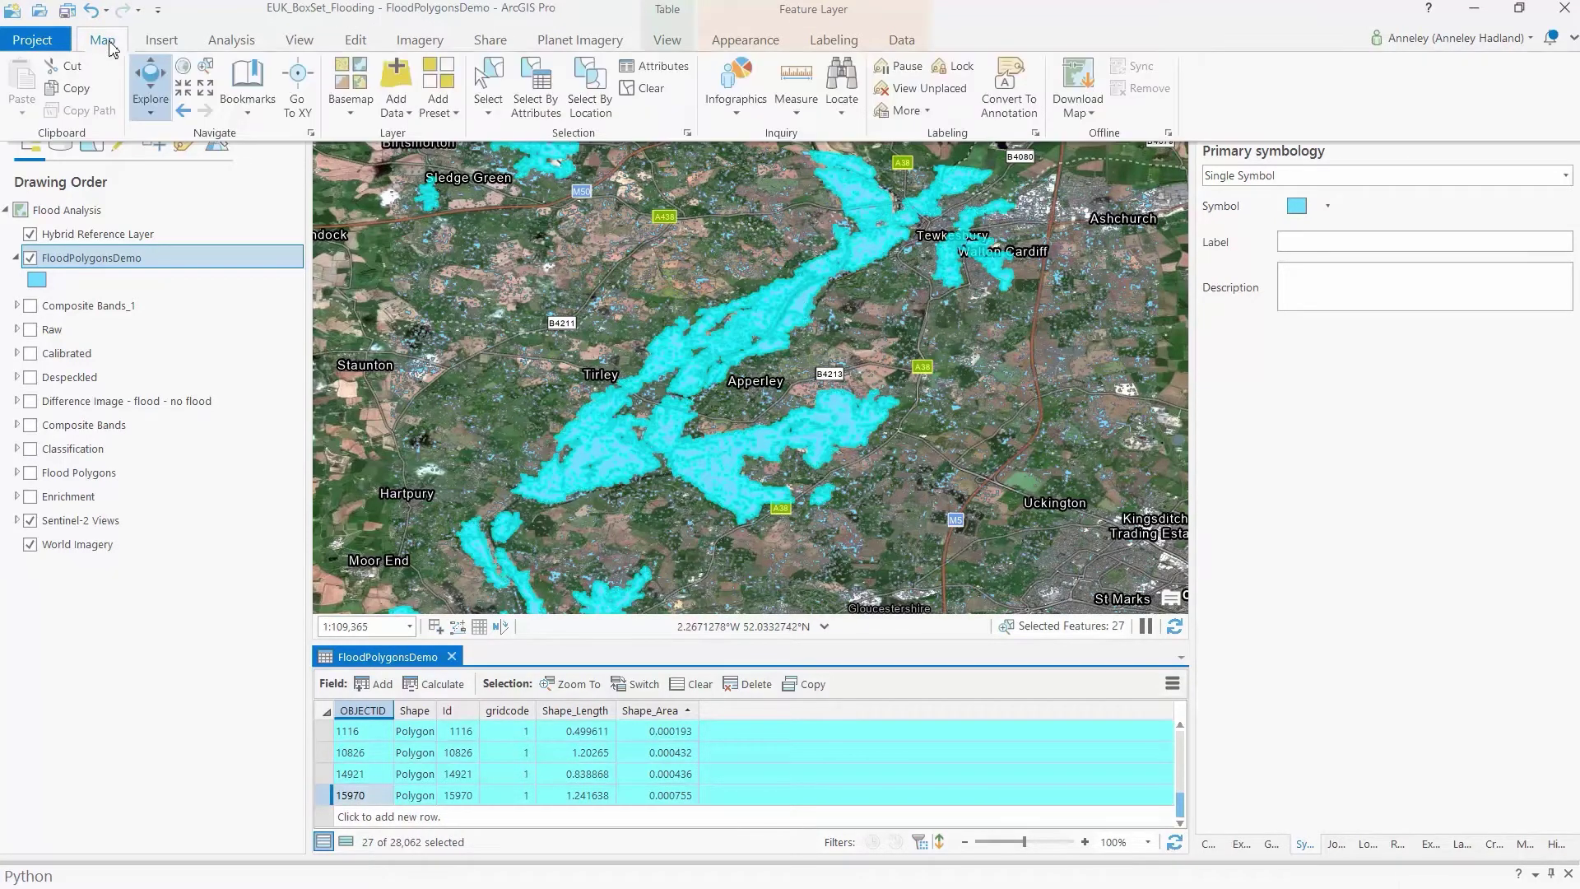
click(536, 86)
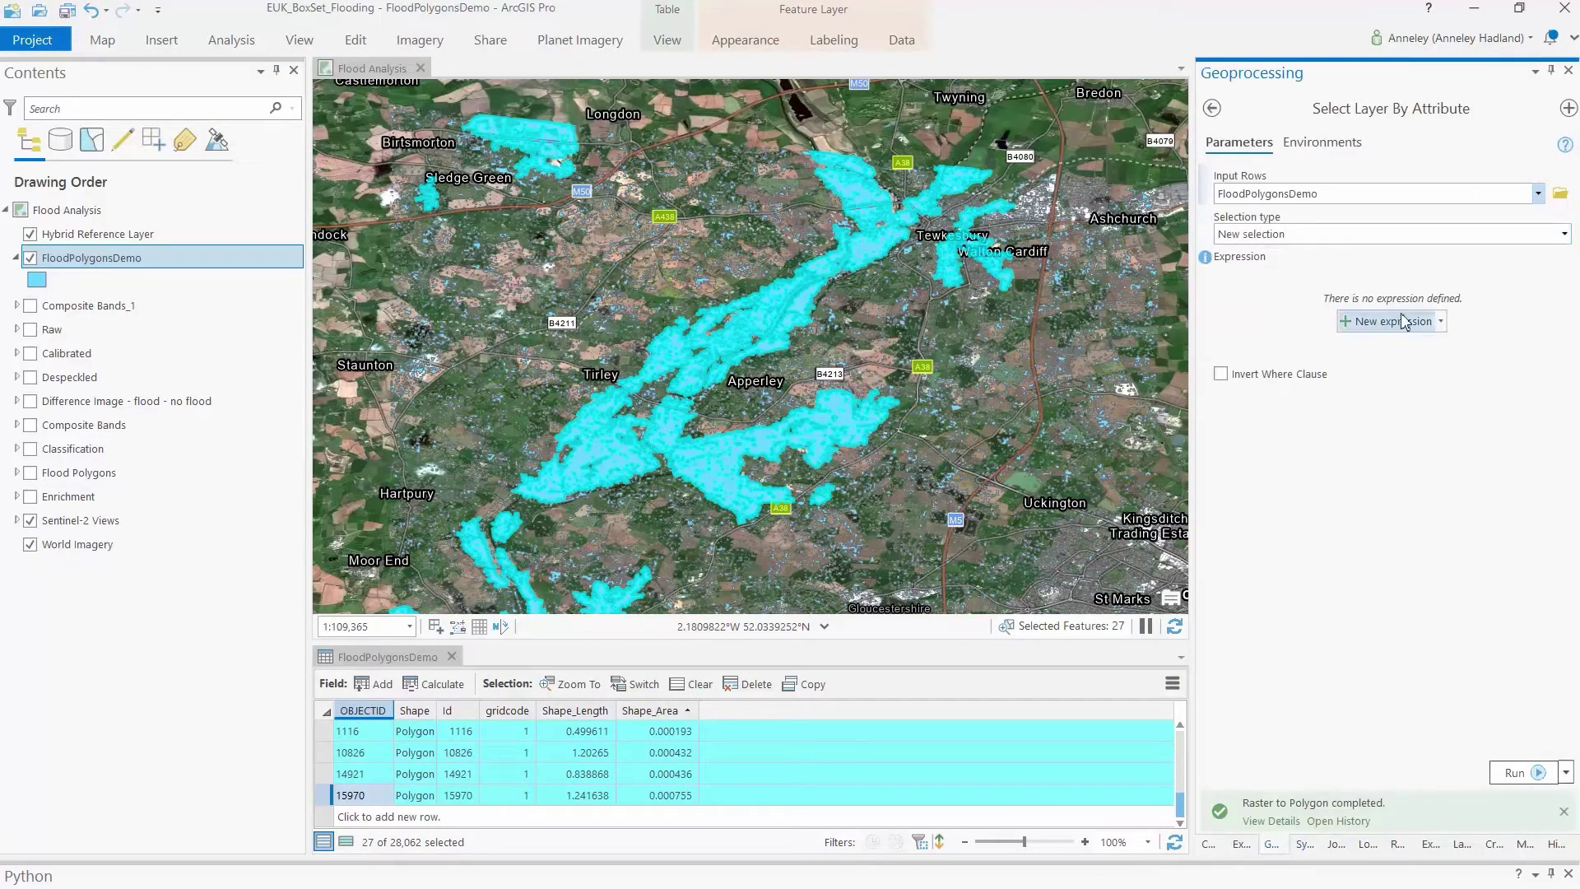
click(1441, 322)
click(1418, 347)
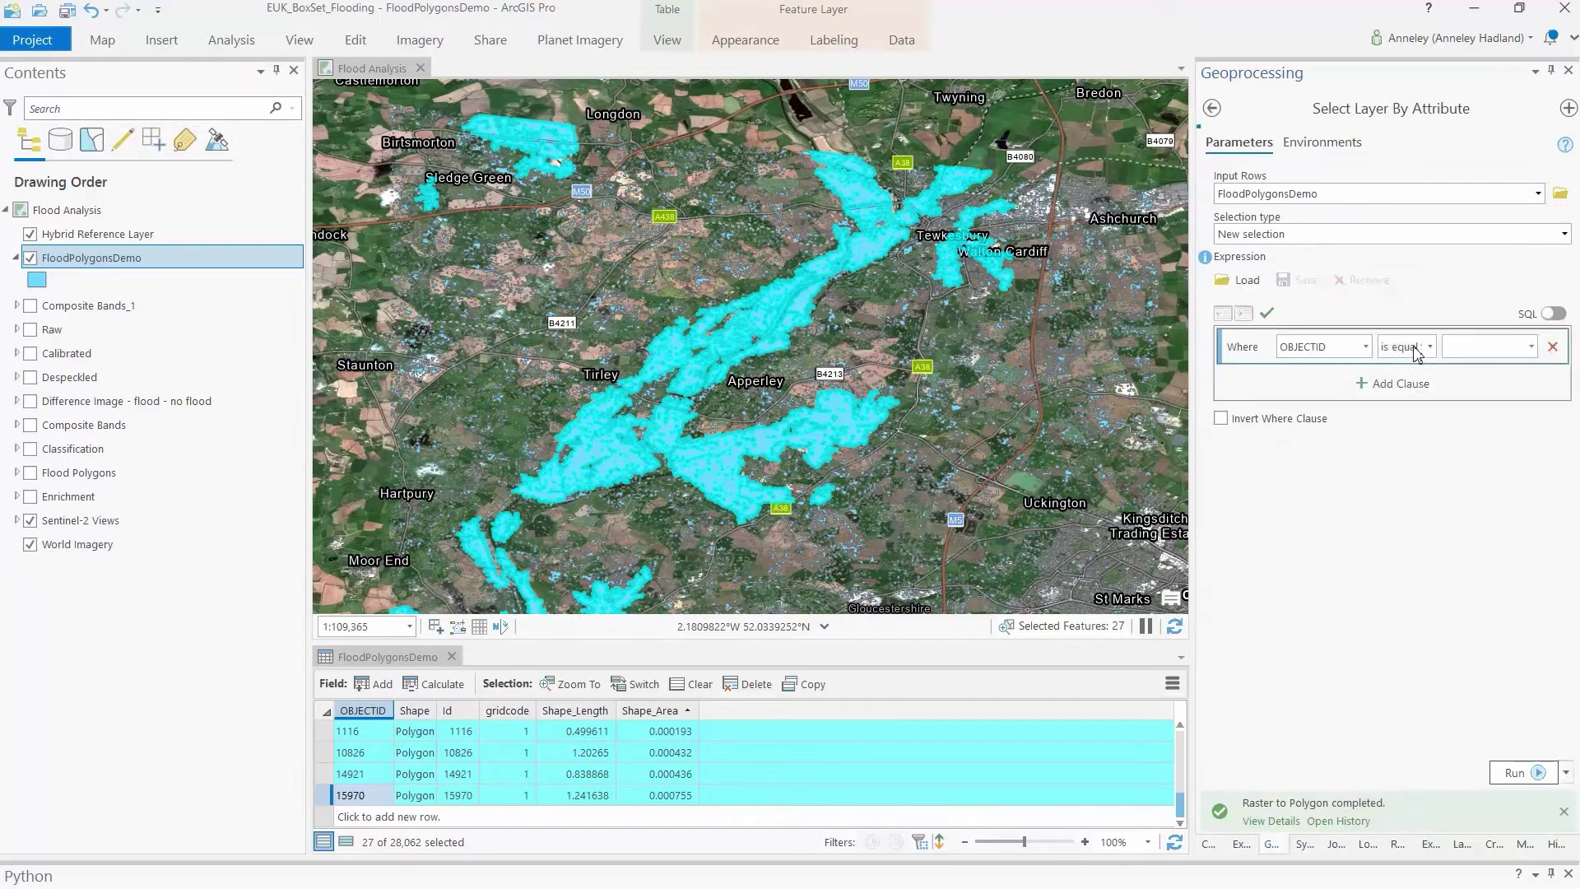
- Run the selection with the clause Shape_Area greater than 0.000002
click(1365, 346)
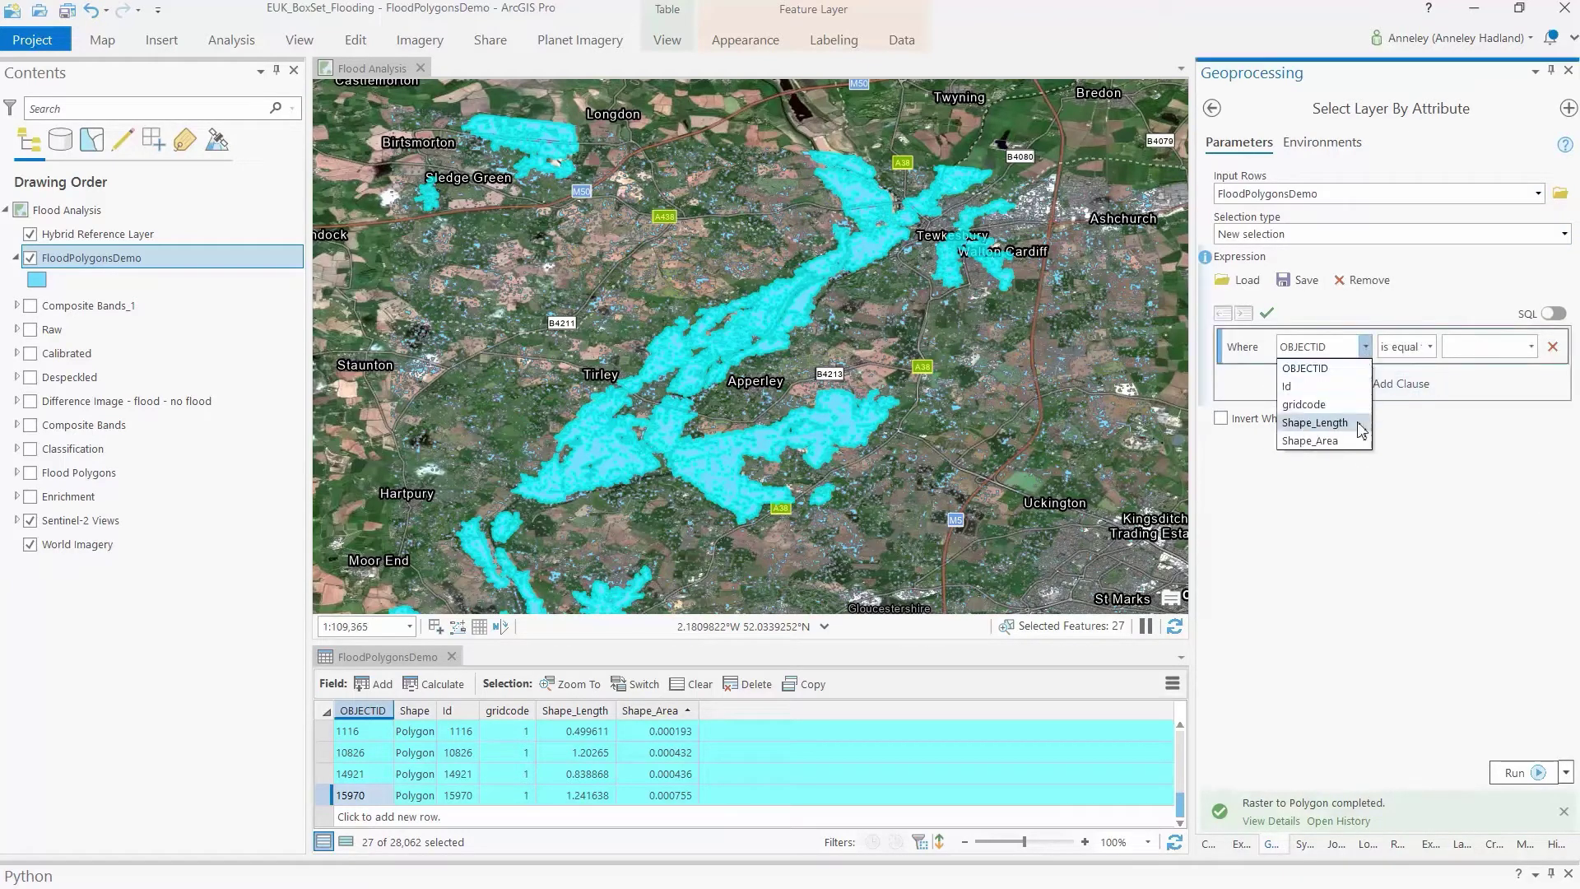
click(1324, 442)
click(1414, 346)
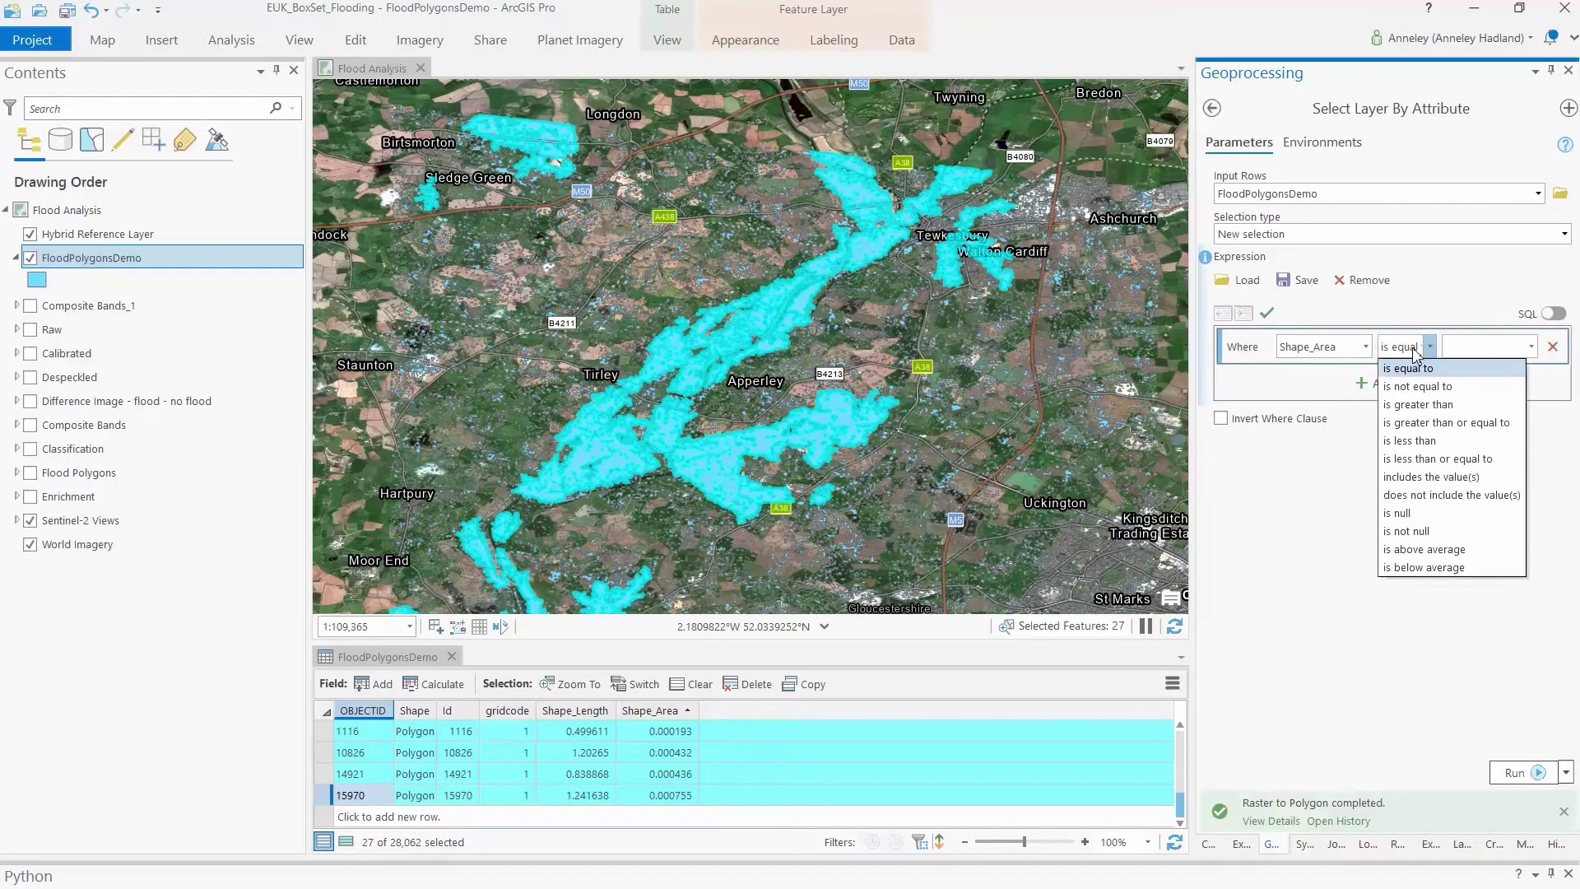
click(1419, 403)
click(1477, 347)
key(ctrl+v)
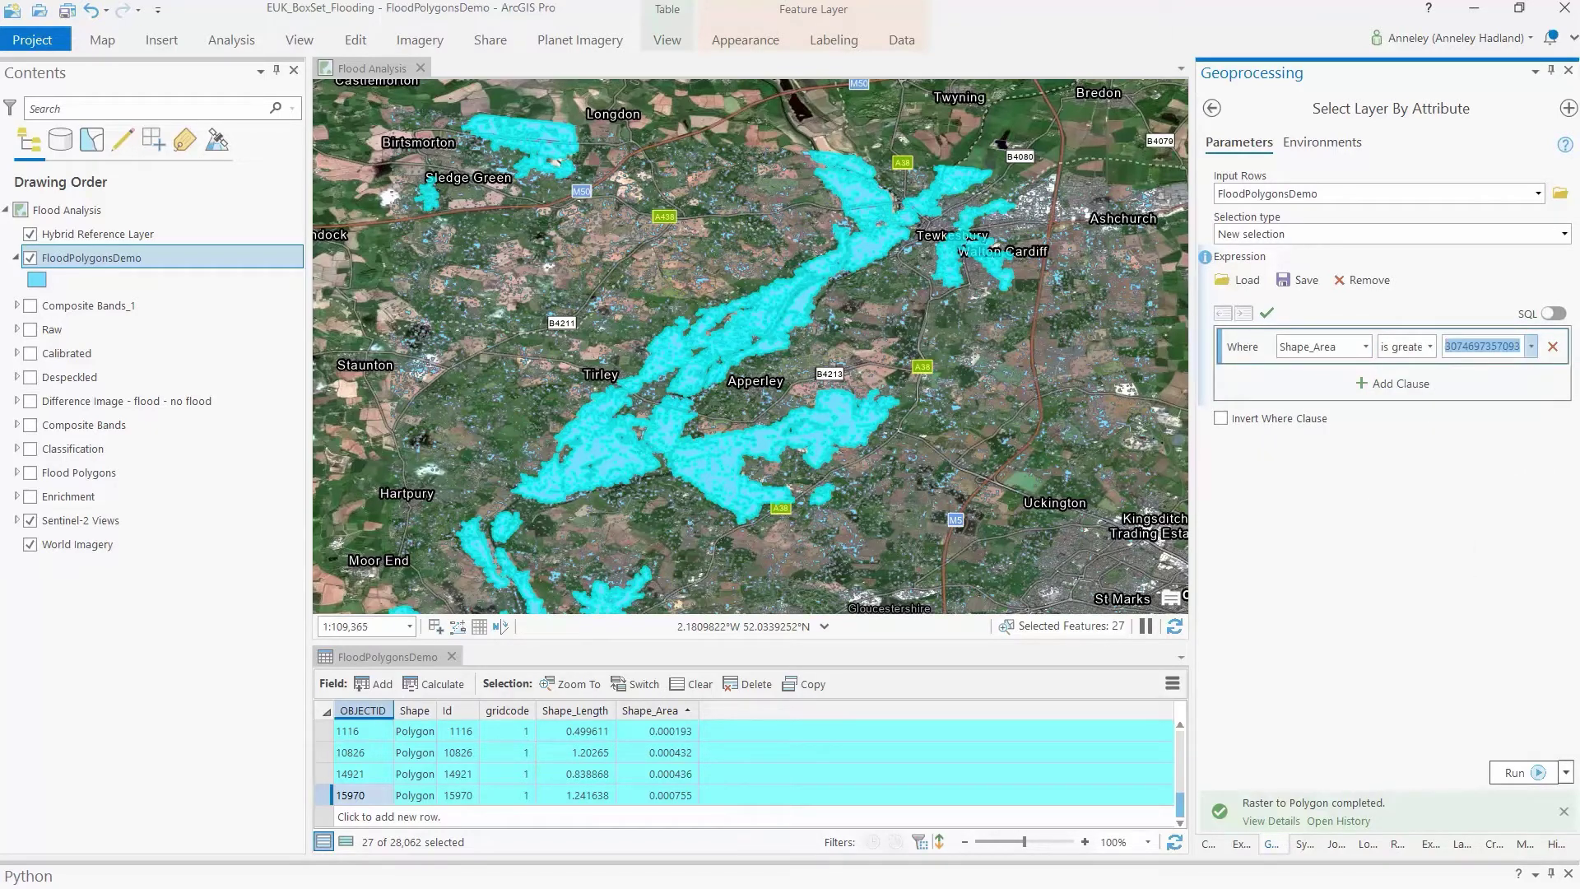
text(0.000002)
click(1218, 469)
click(1515, 773)
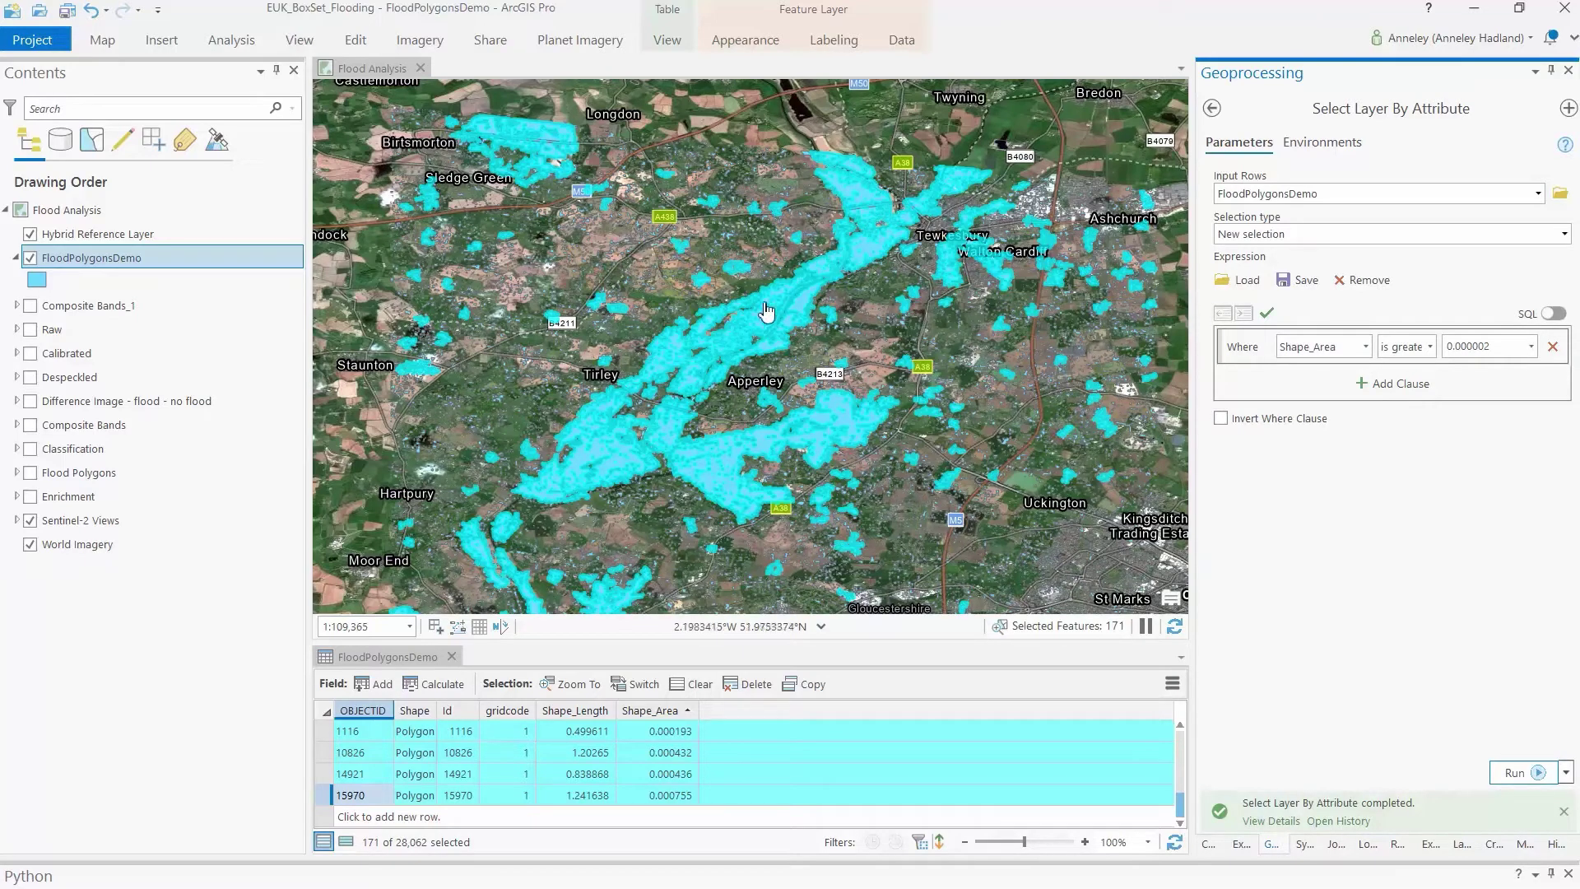
drag(617, 248, 573, 245)
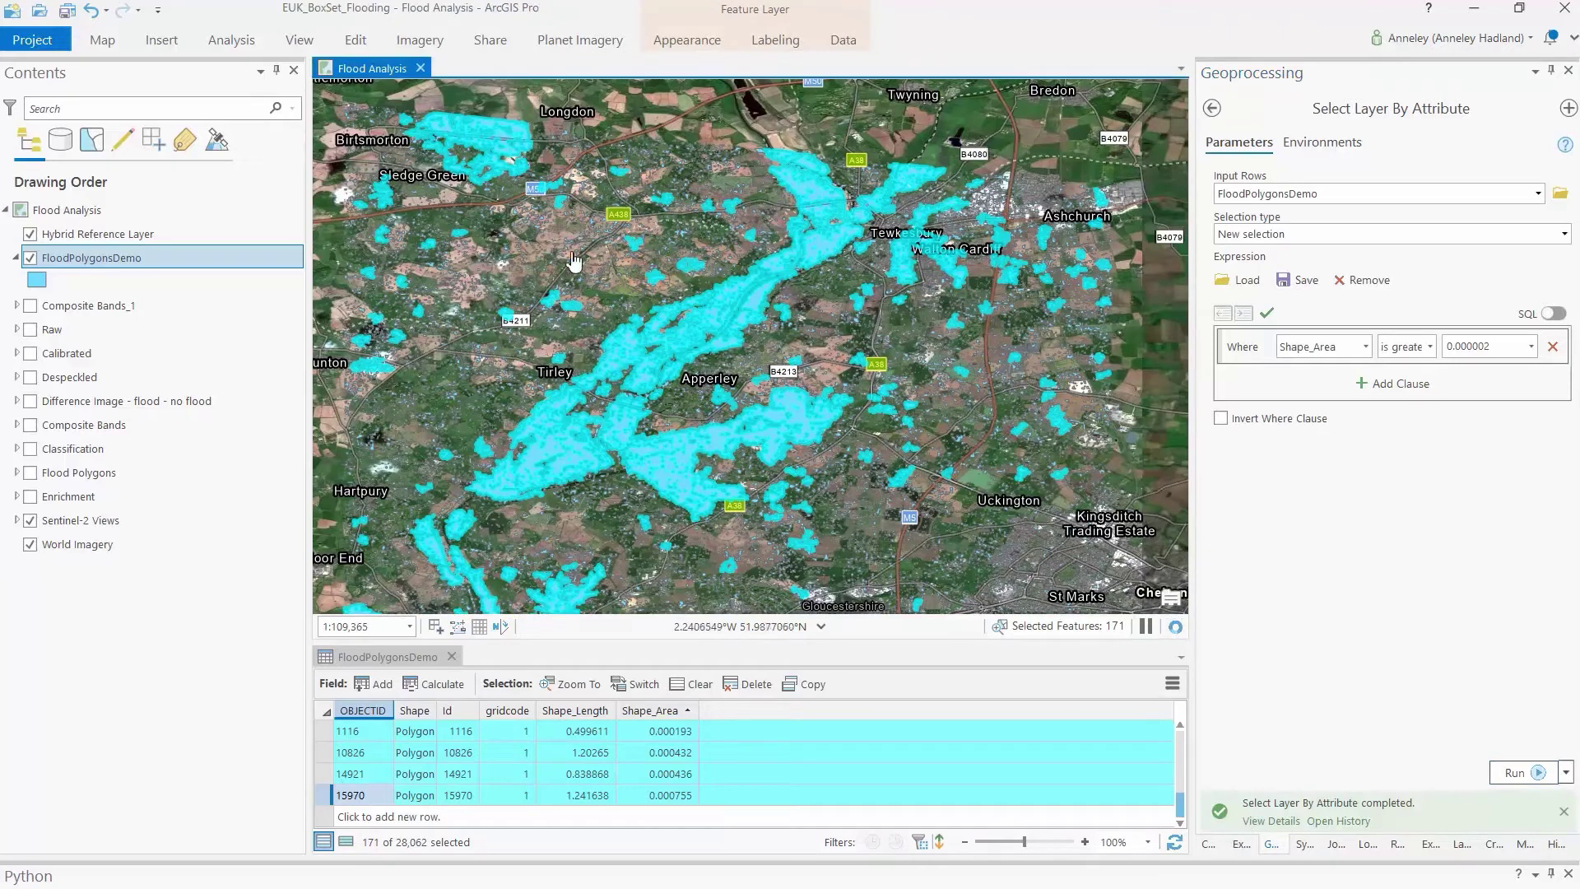
drag(889, 398, 887, 371)
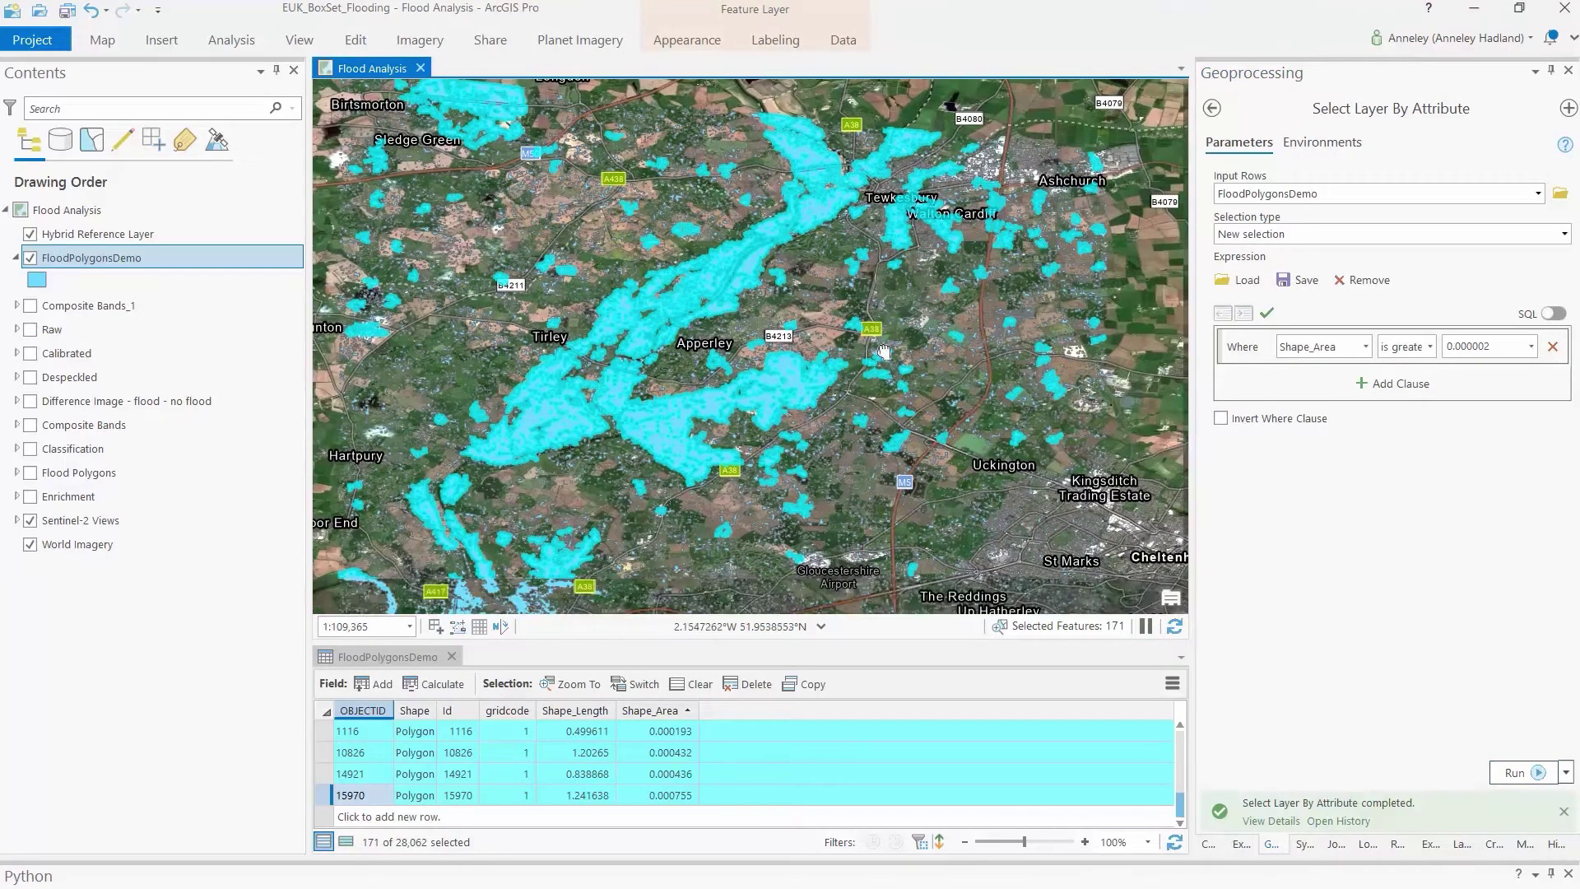
- Hide FloodPolygonsDemo, select Flood_Polygons_Filtered, and pan toward the flooded area
right_click(83, 263)
mouse_move(124, 758)
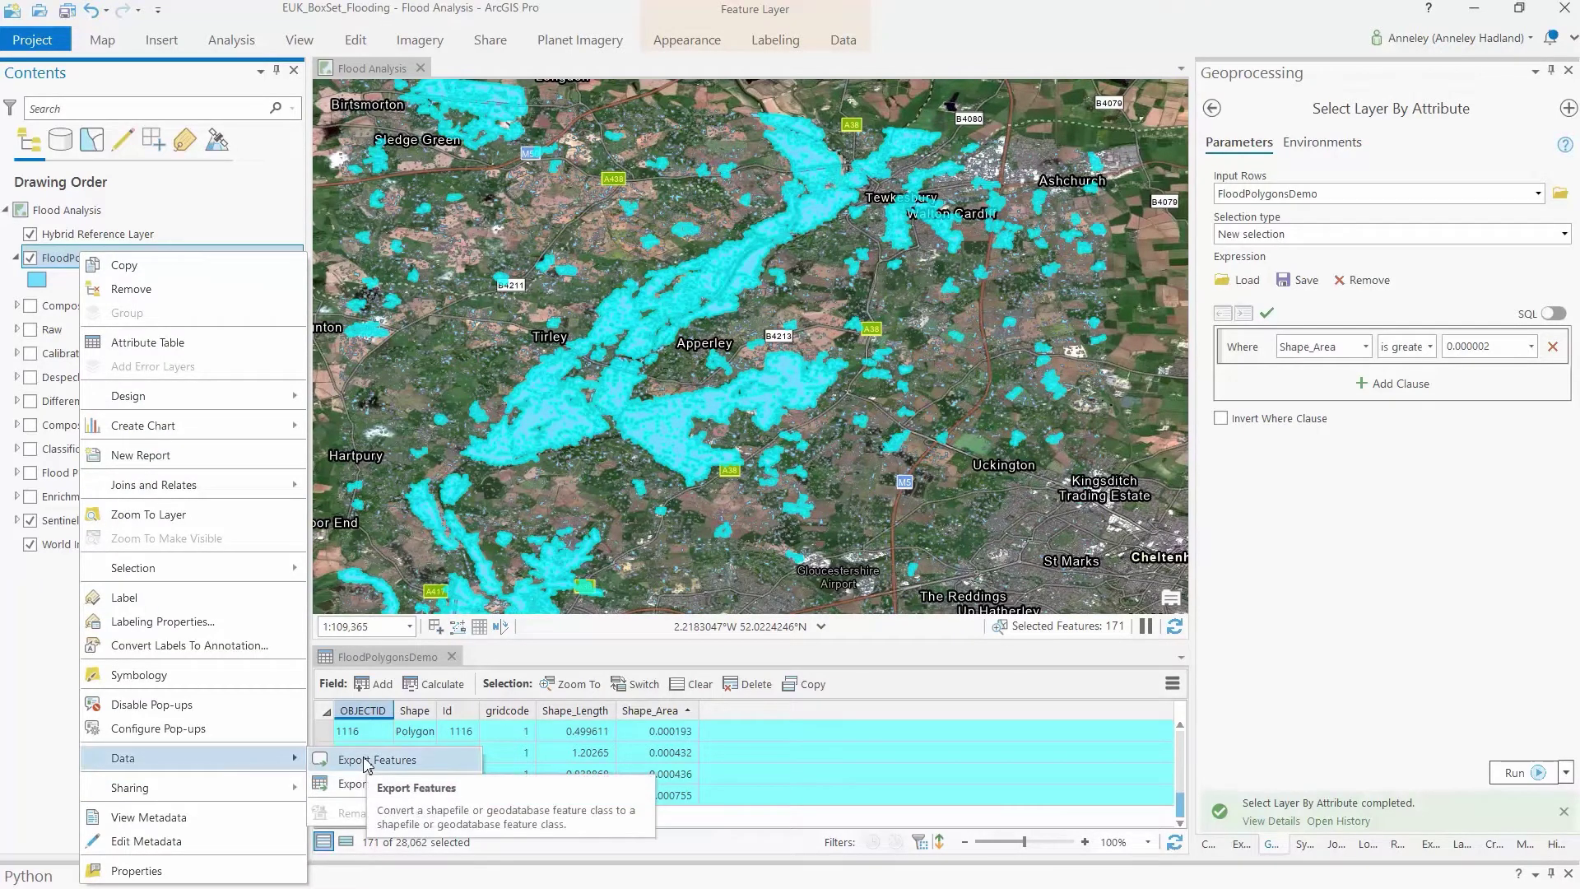
click(32, 625)
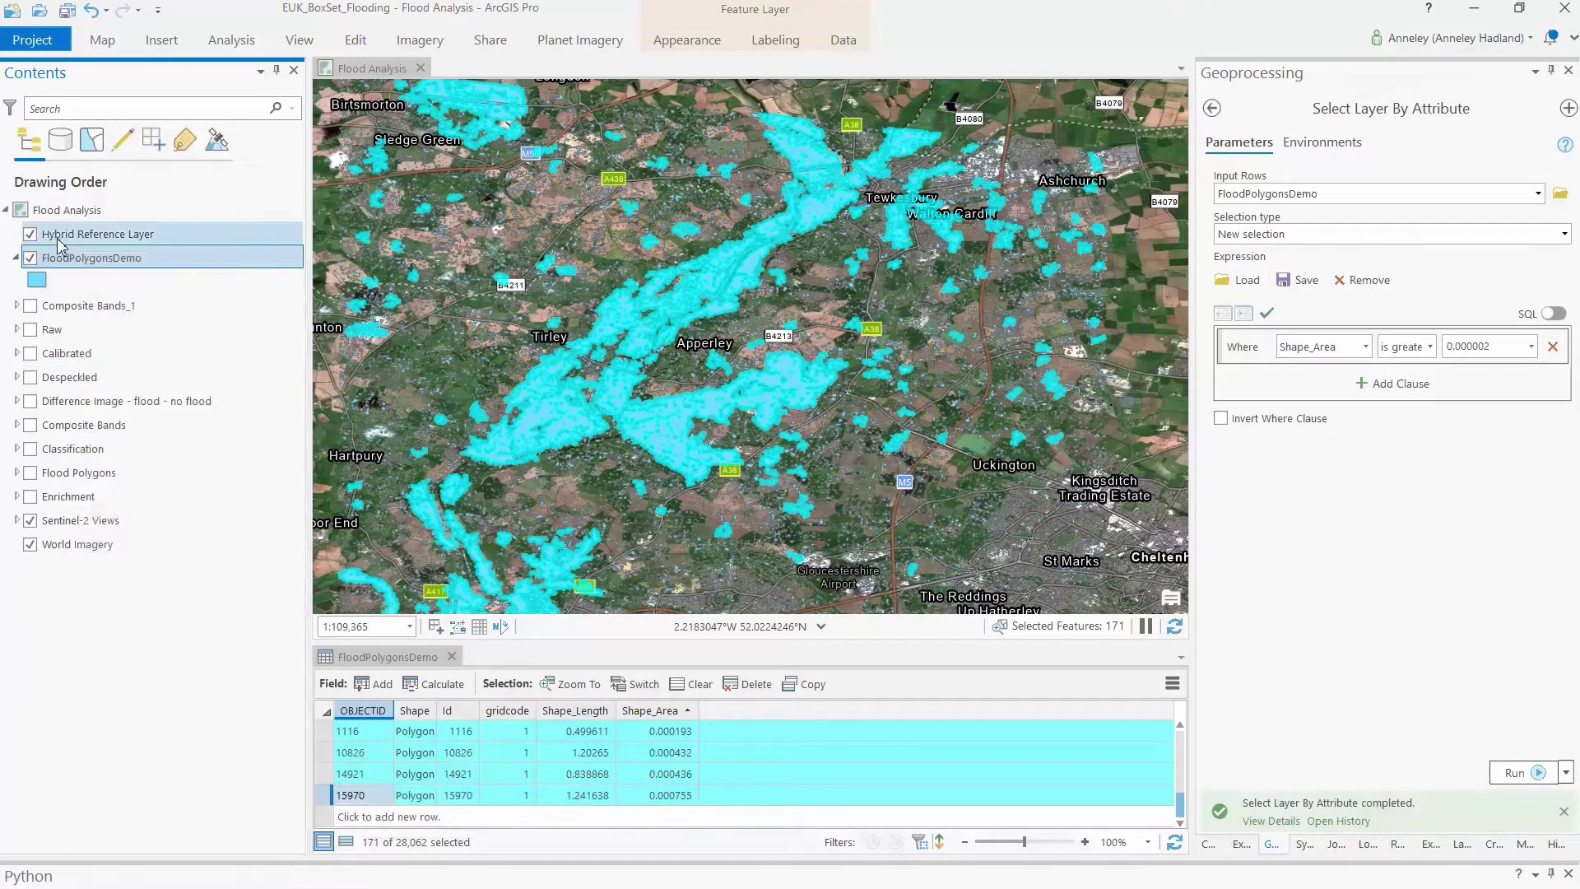
click(31, 257)
click(19, 472)
click(89, 495)
click(40, 496)
click(109, 545)
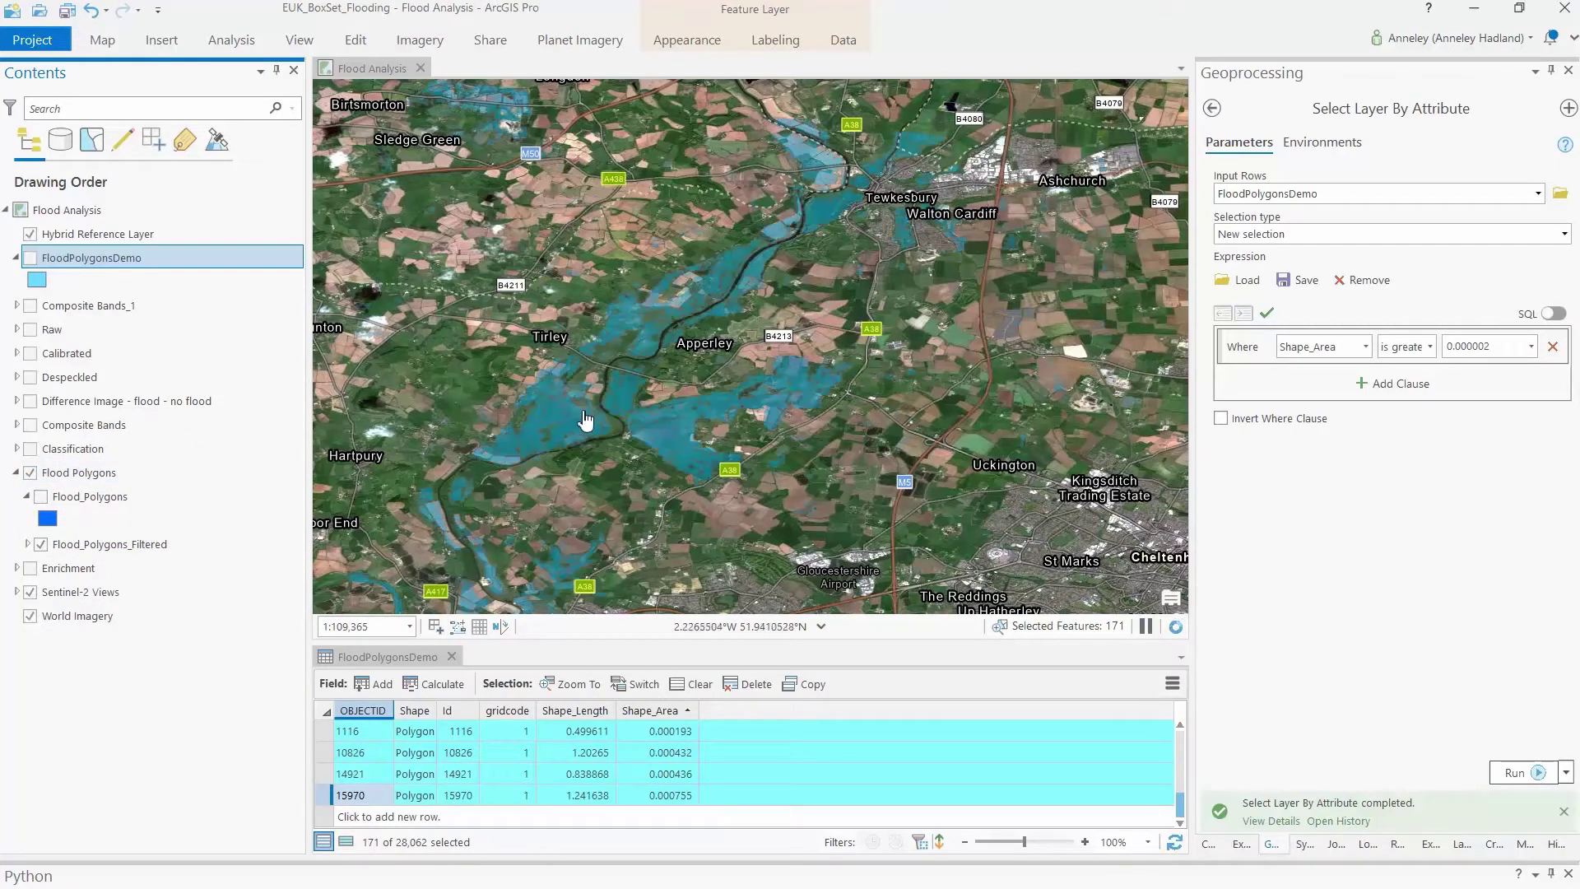
drag(673, 345, 726, 324)
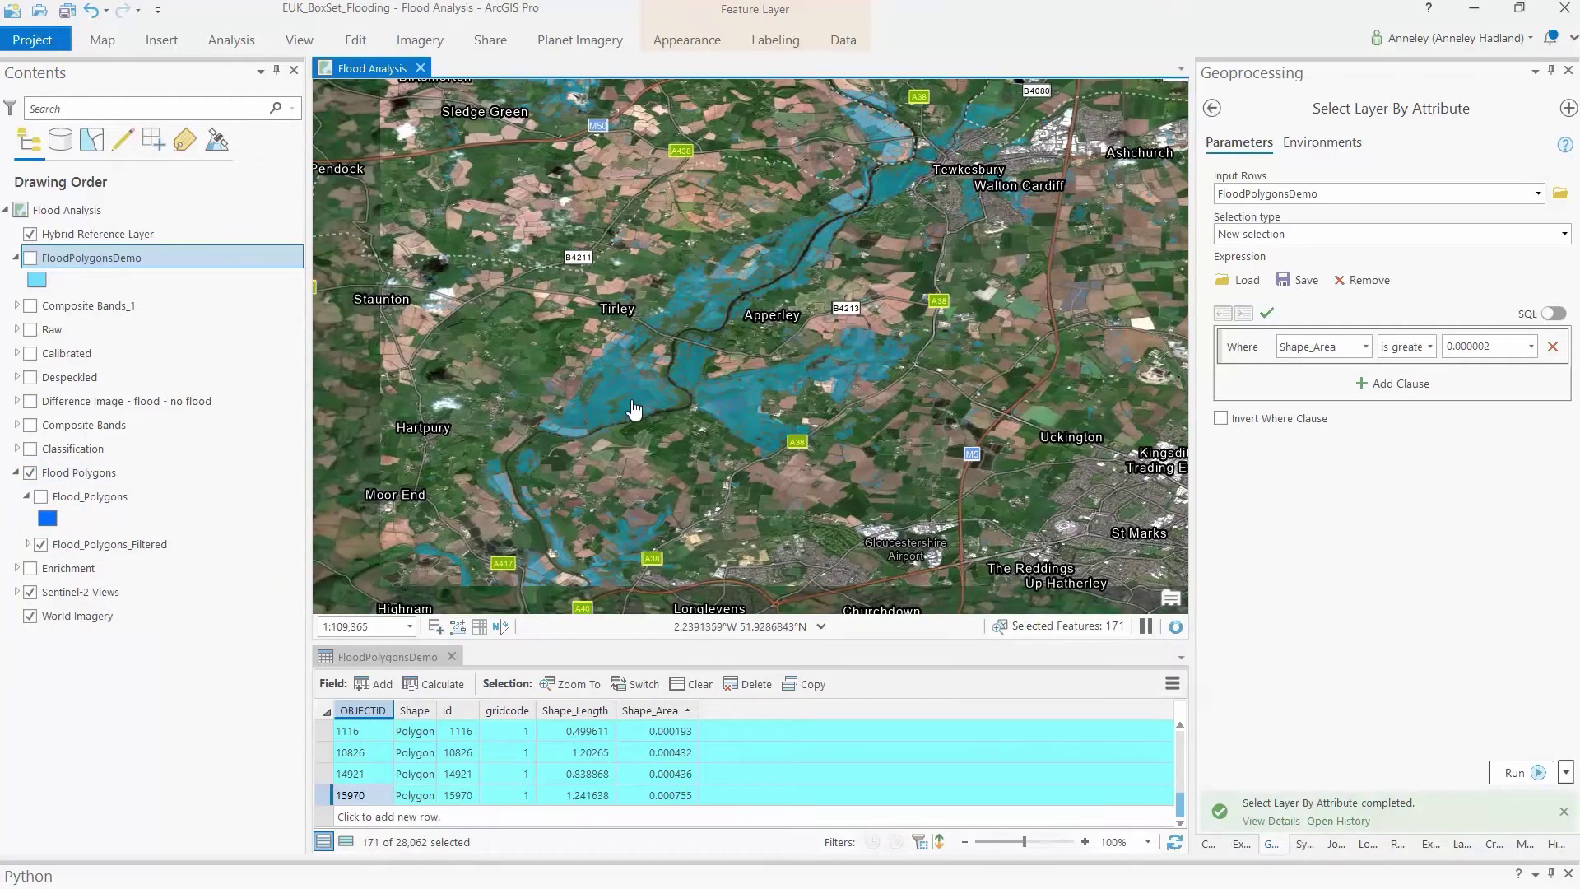
scroll(633, 408, up, 2)
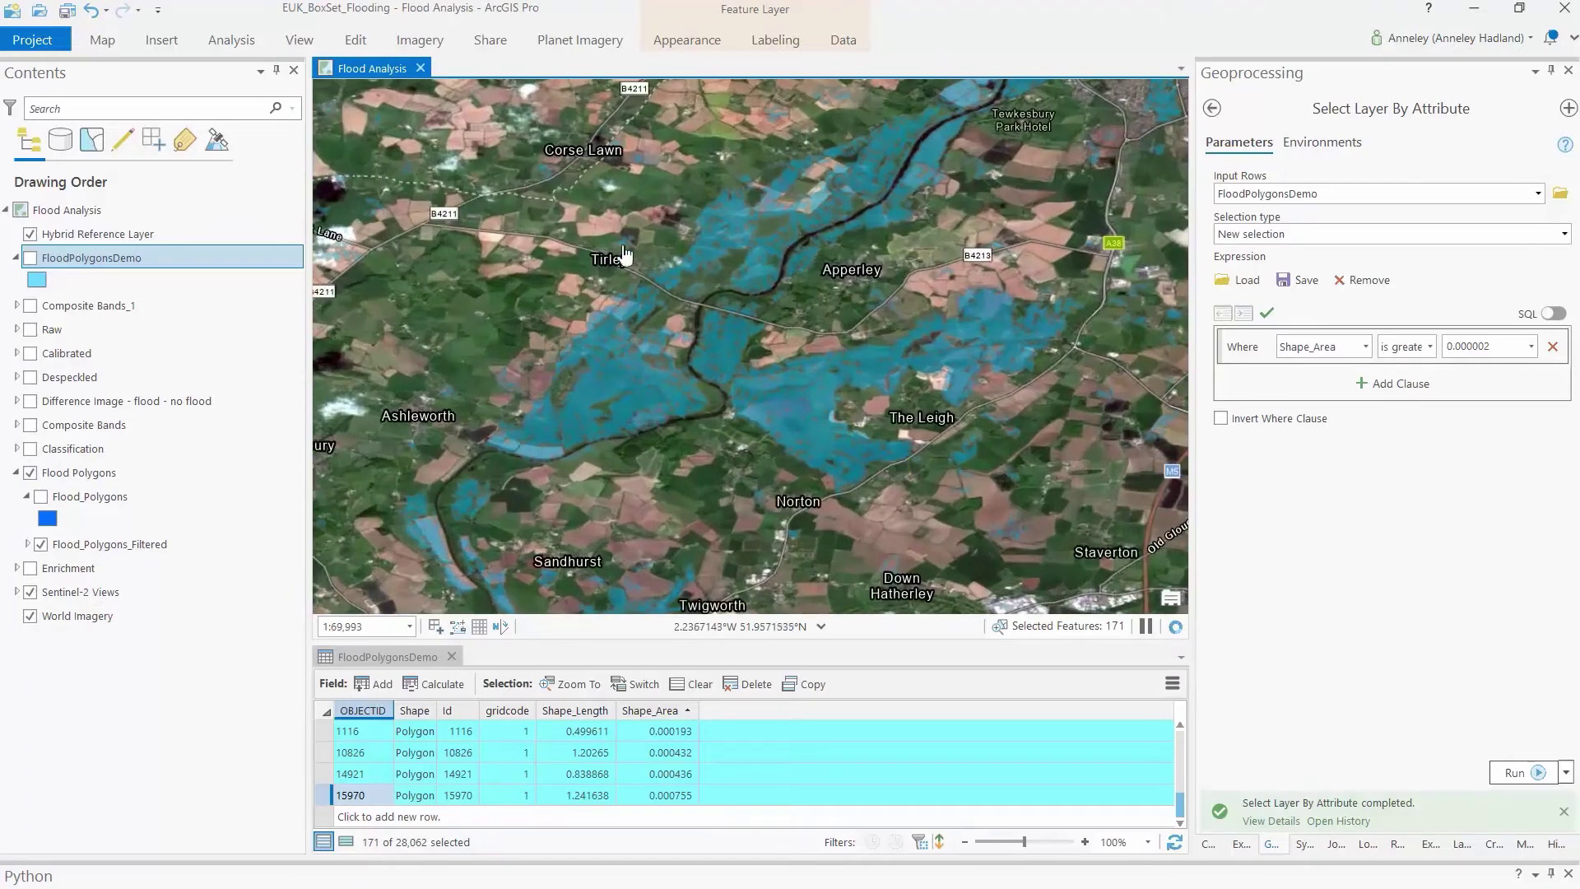
- Set the Flood_Polygons_Filtered layer's transparency to about 50%
click(109, 544)
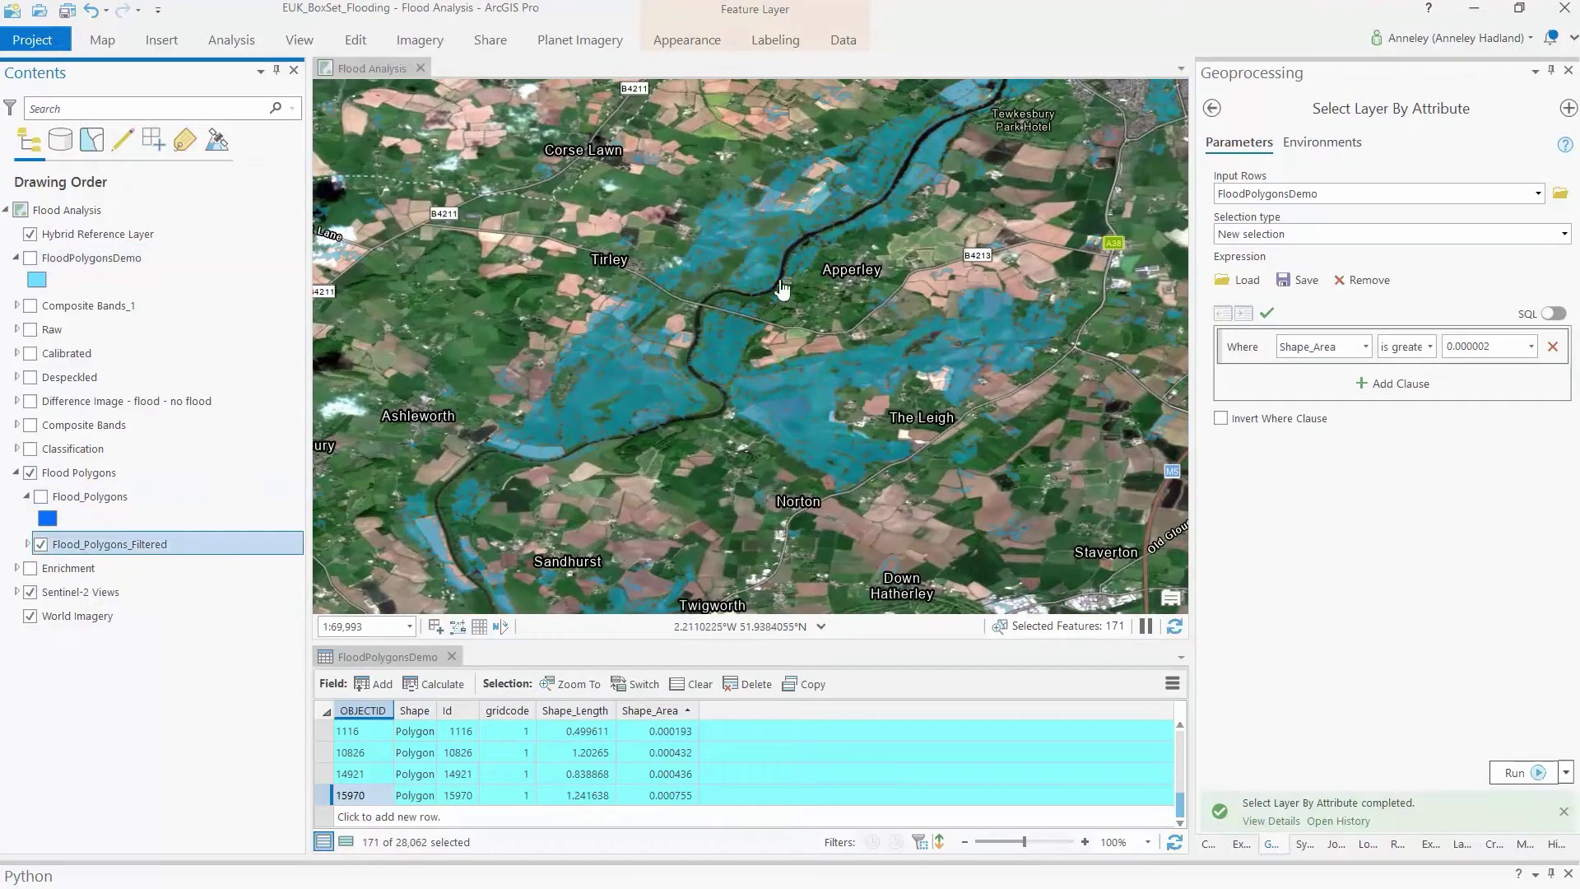
click(687, 40)
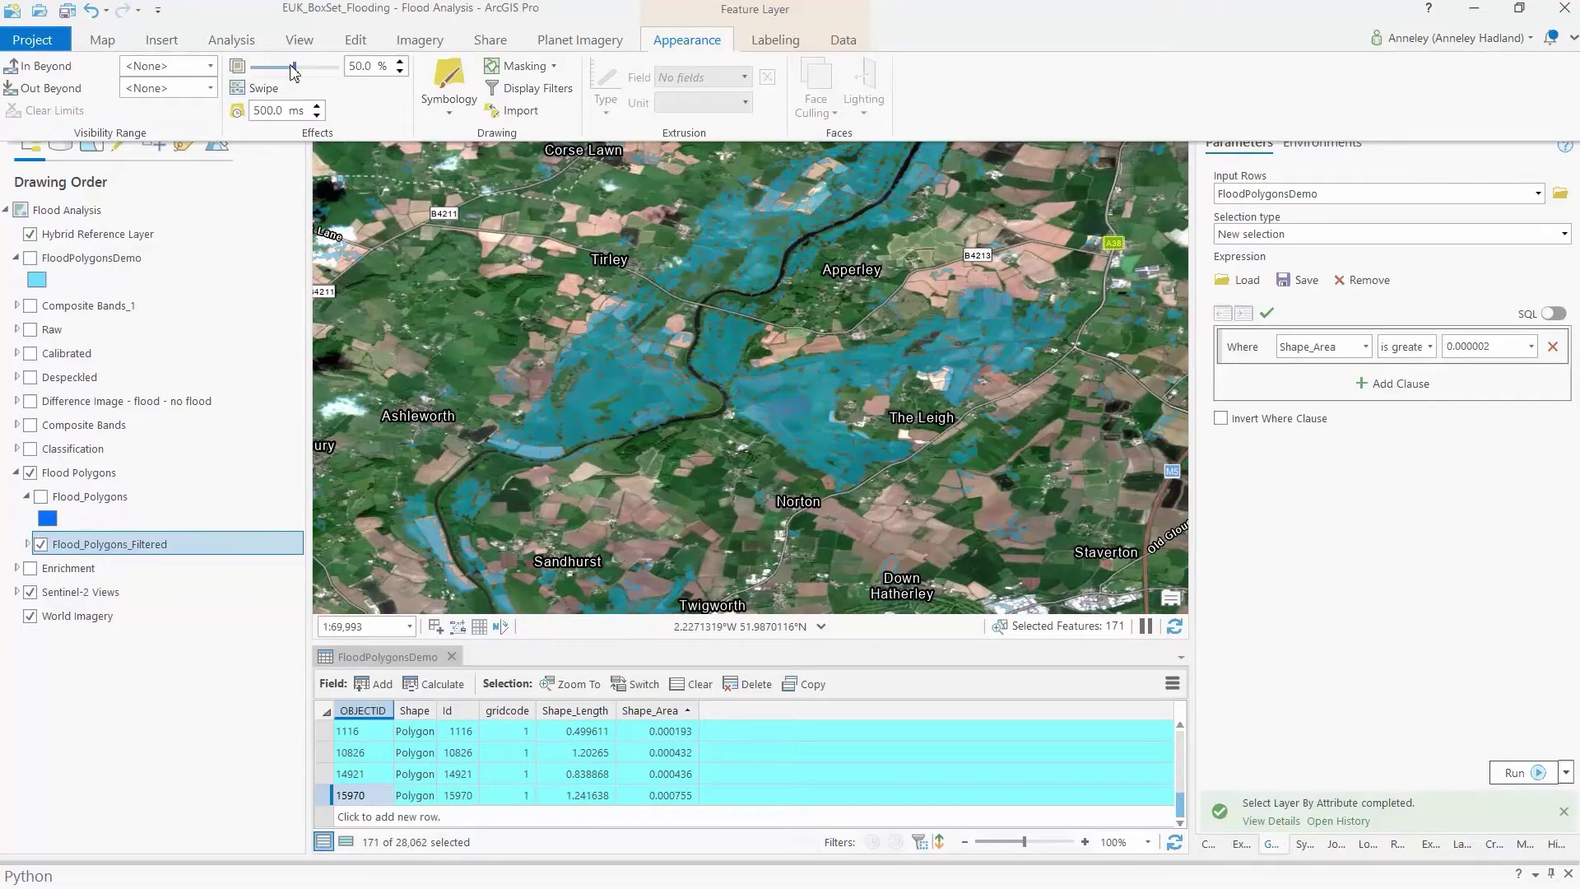
mouse_move(293, 67)
mouse_down()
mouse_move(269, 67)
mouse_move(297, 67)
mouse_up()
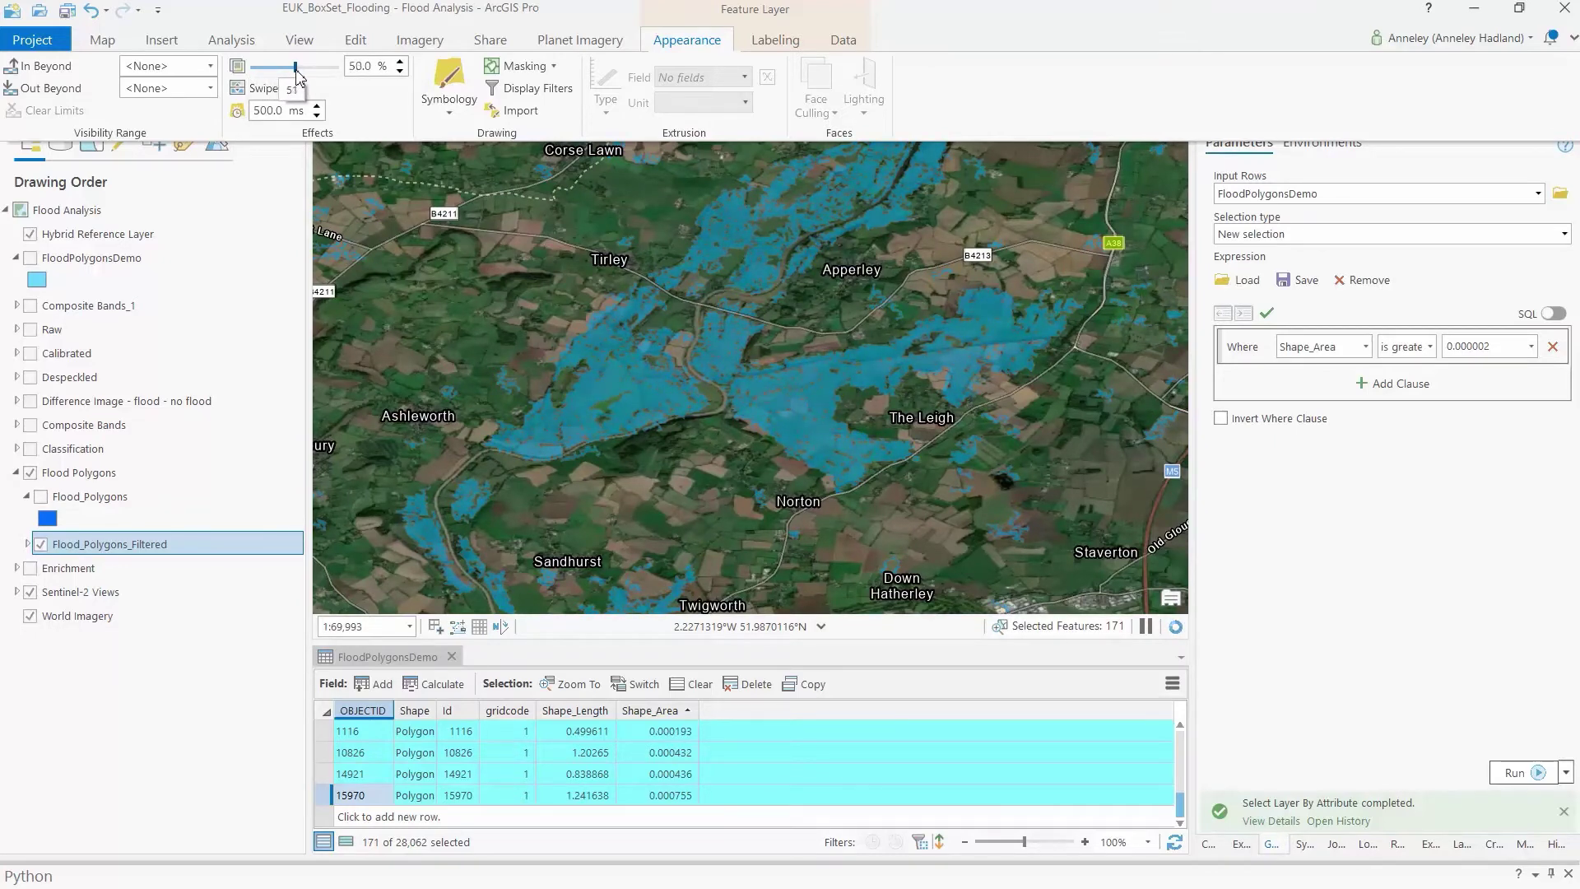
drag(297, 68, 285, 66)
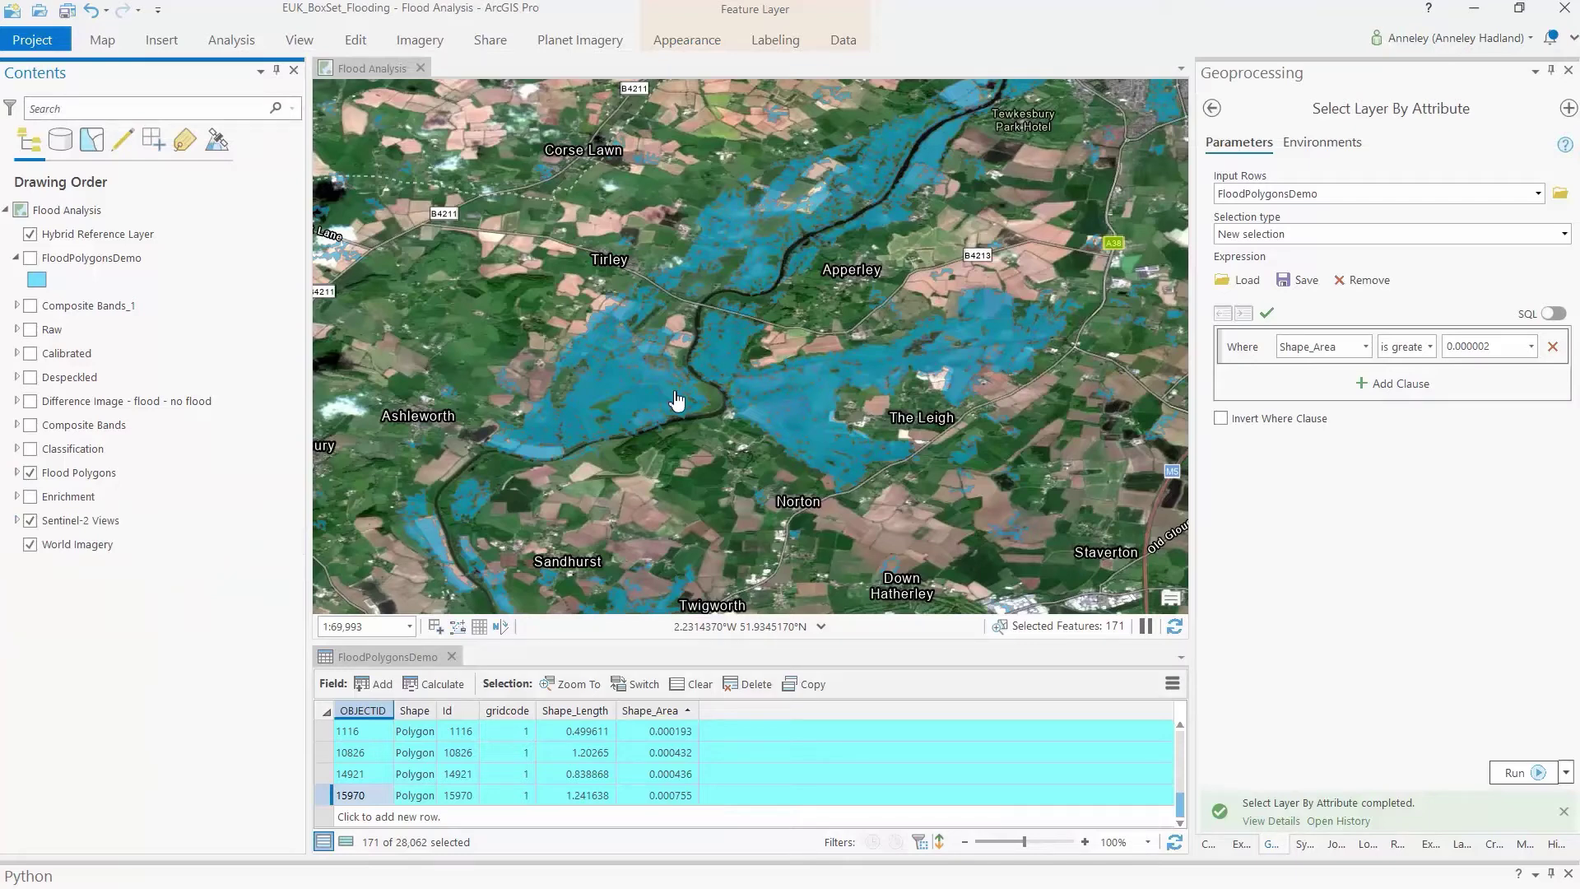
- Turn on the Enrichment group and expand both the Enrichment and Flood Polygons groups
click(78, 472)
click(24, 494)
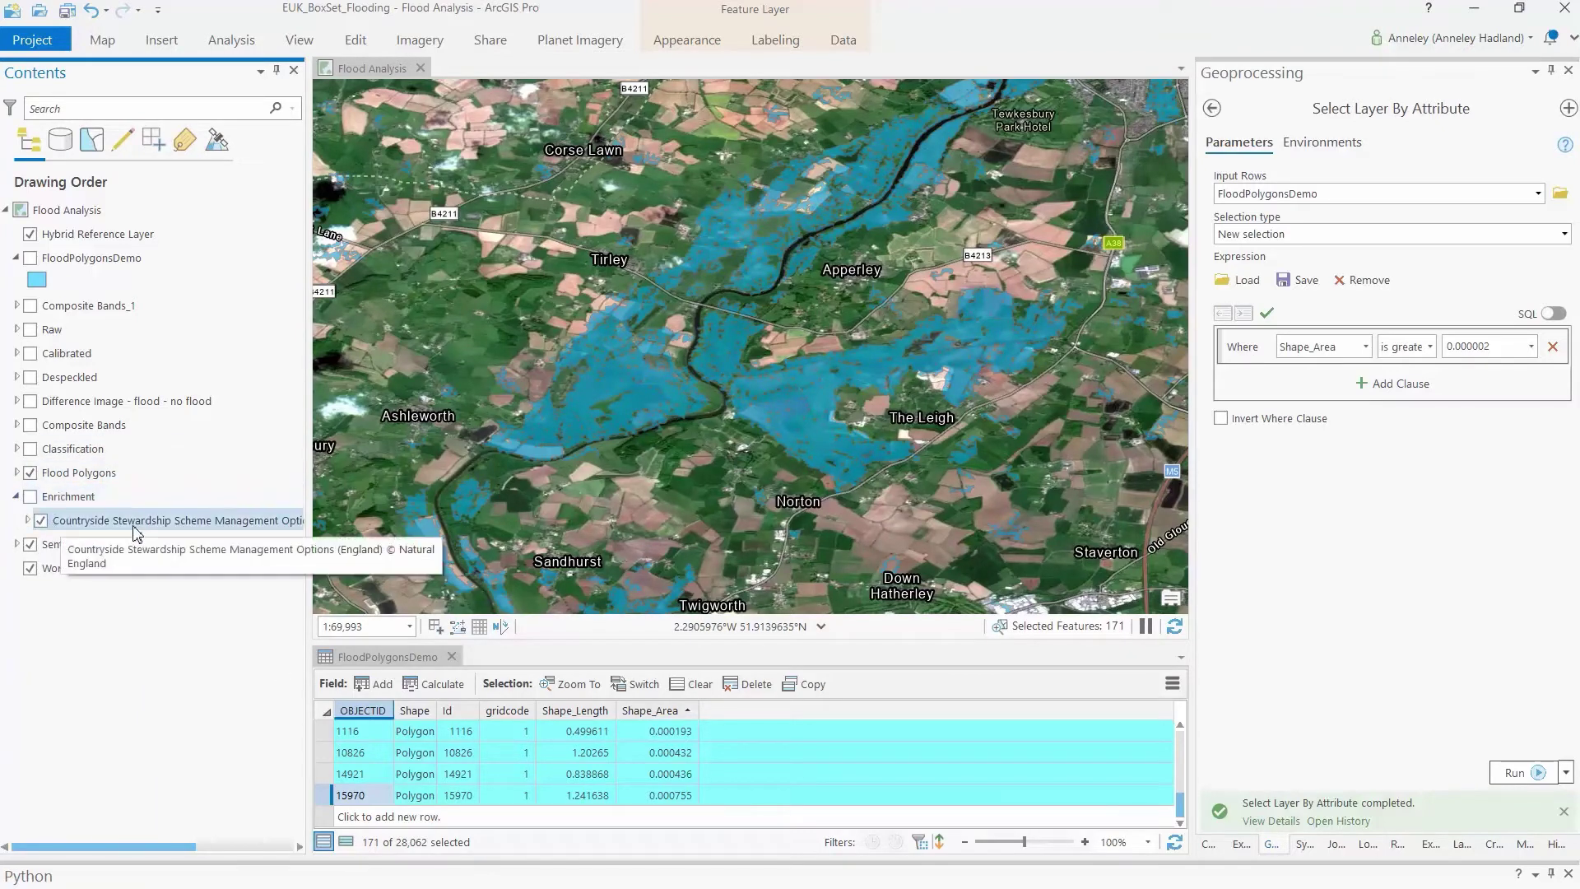
click(111, 755)
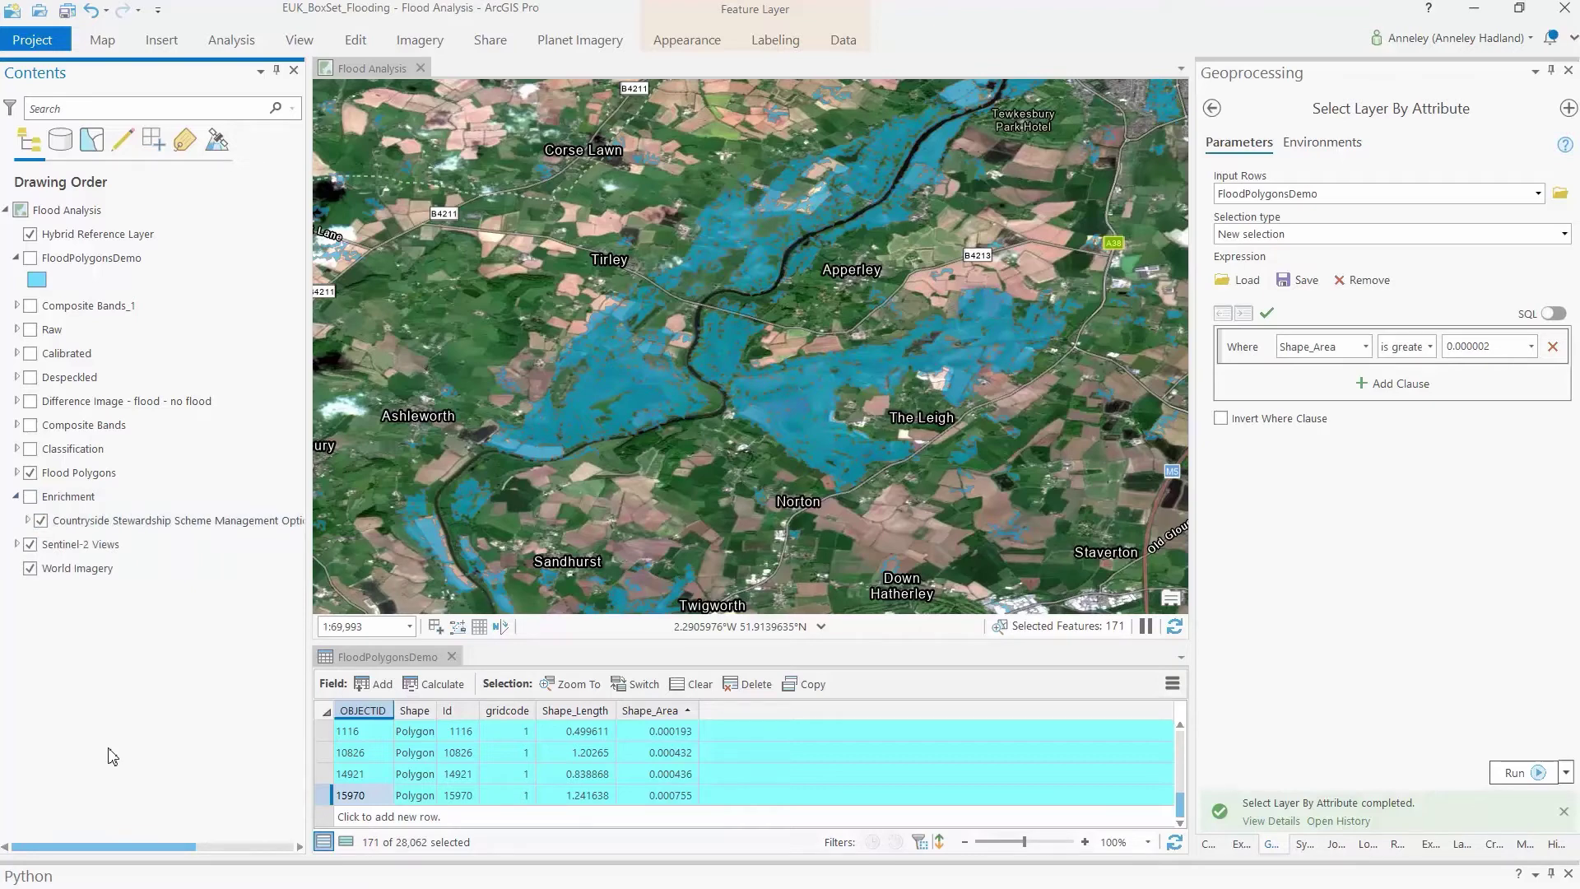
click(68, 496)
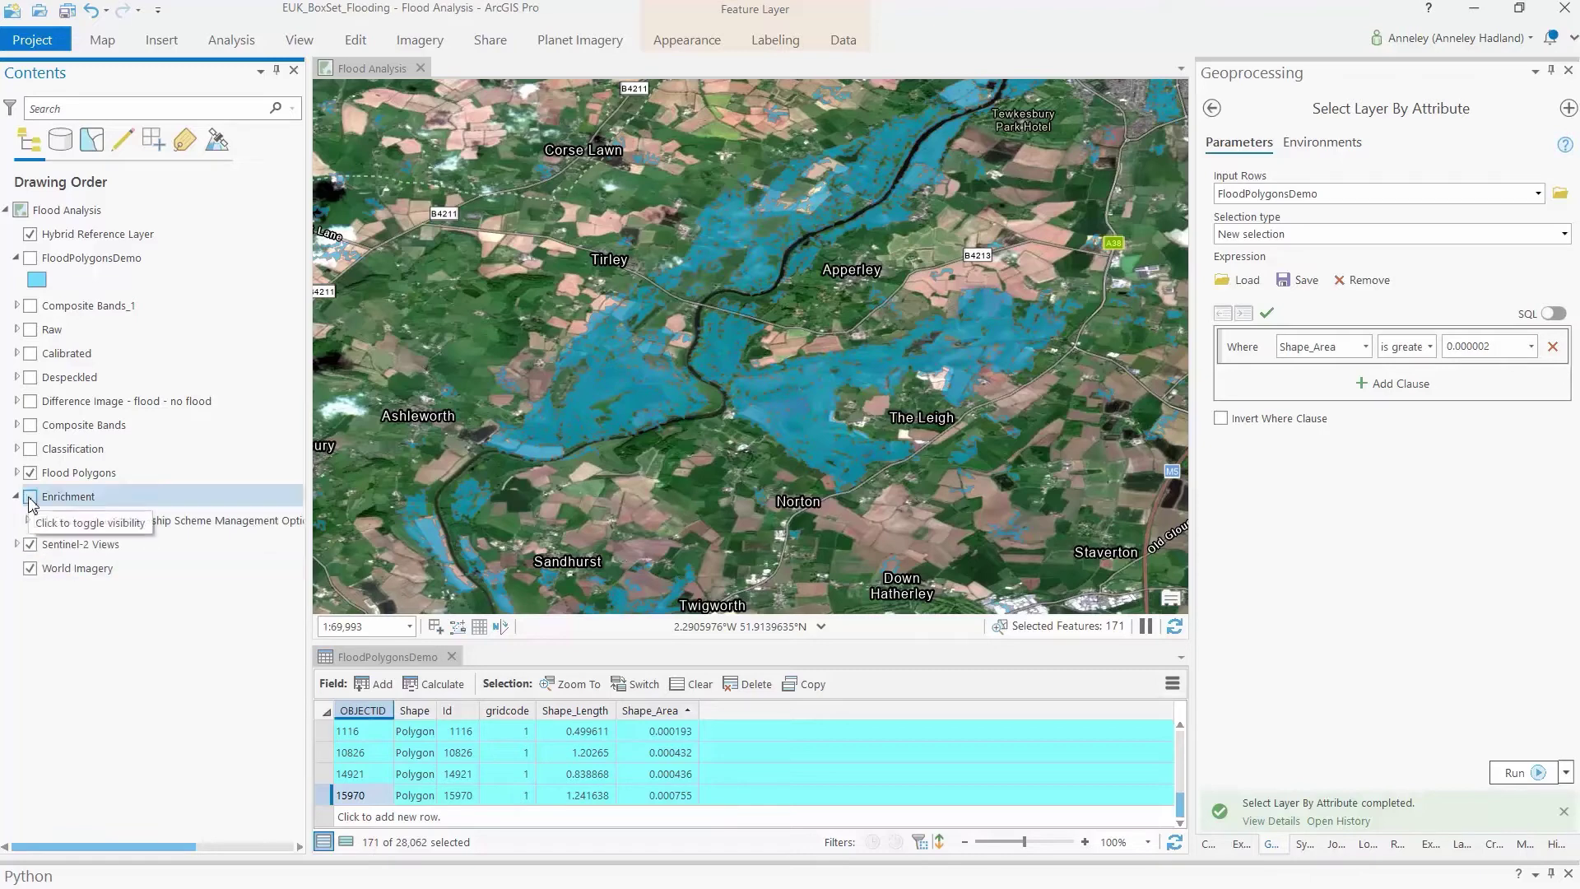
click(30, 497)
click(17, 497)
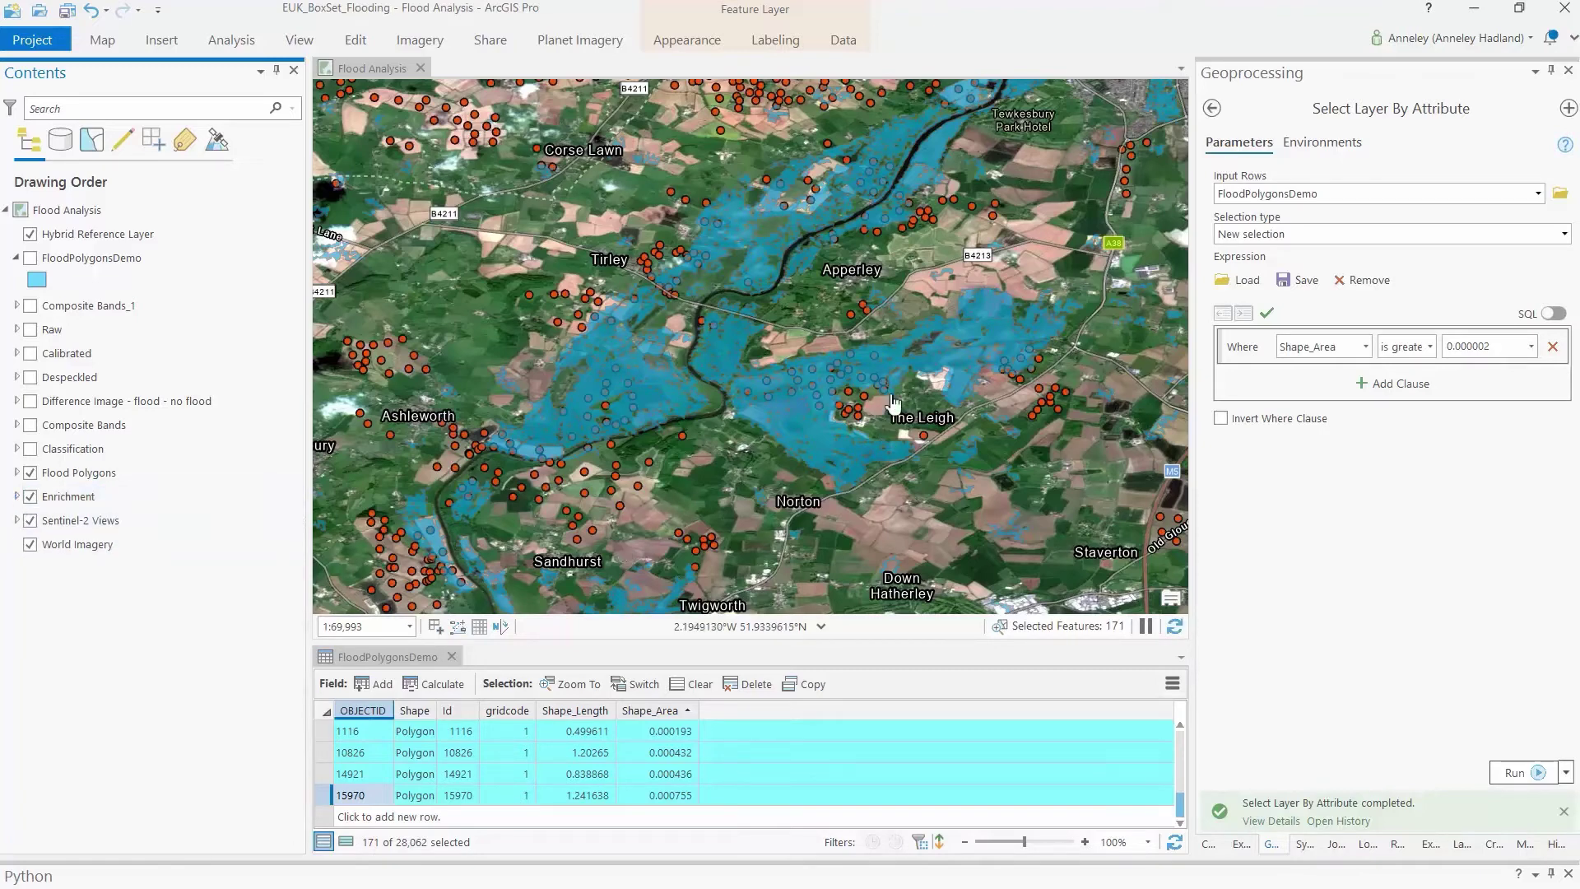
click(18, 472)
click(25, 568)
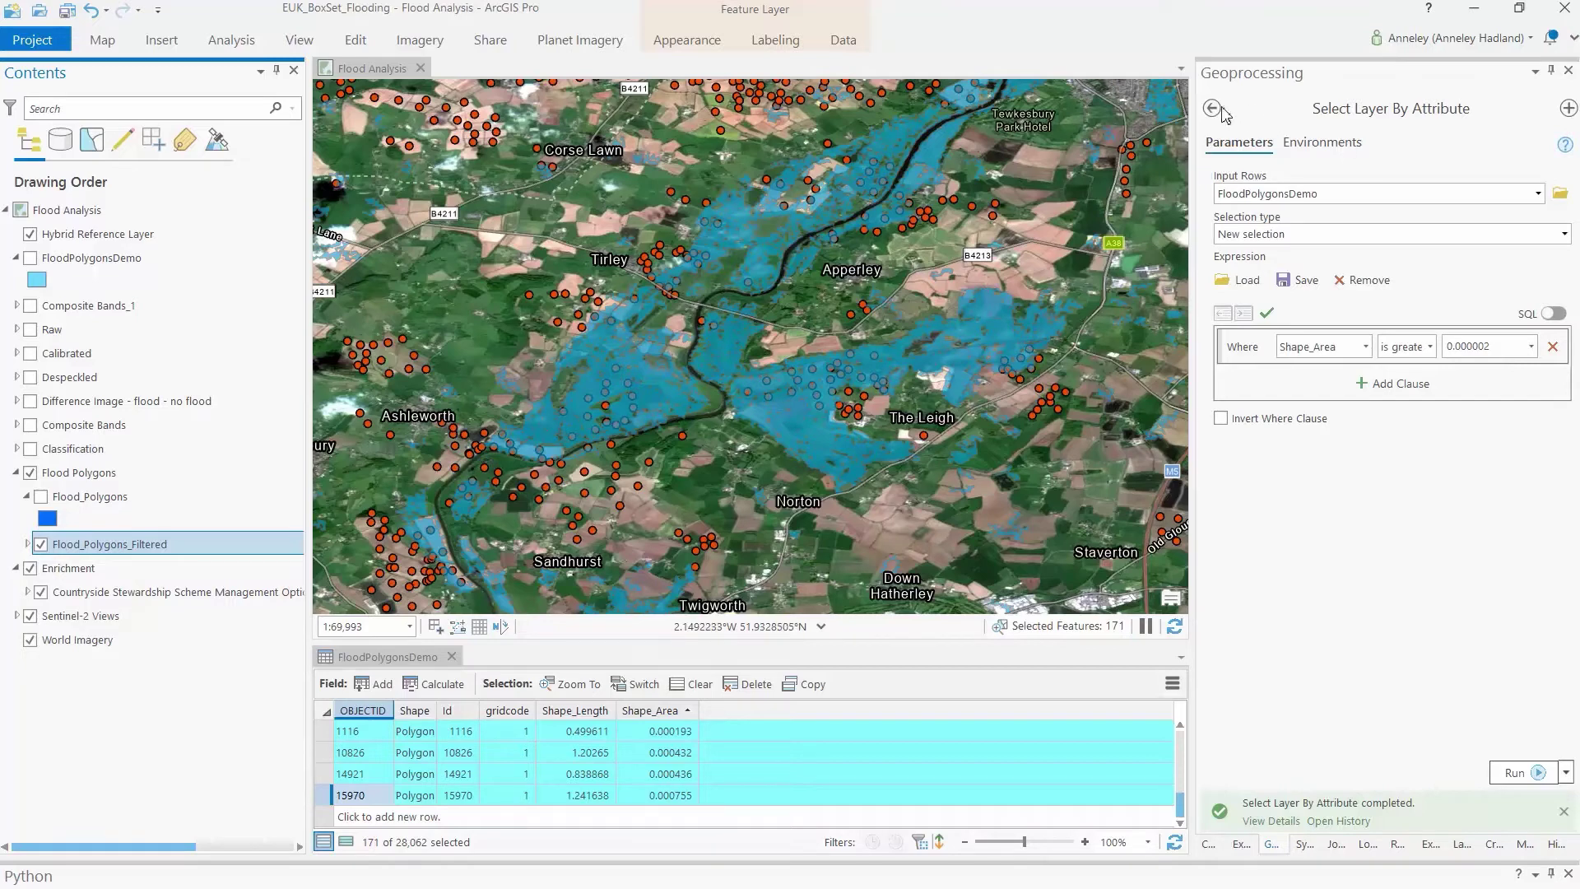
- Open Select By Location with the Countryside Stewardship points as the input layer
click(103, 39)
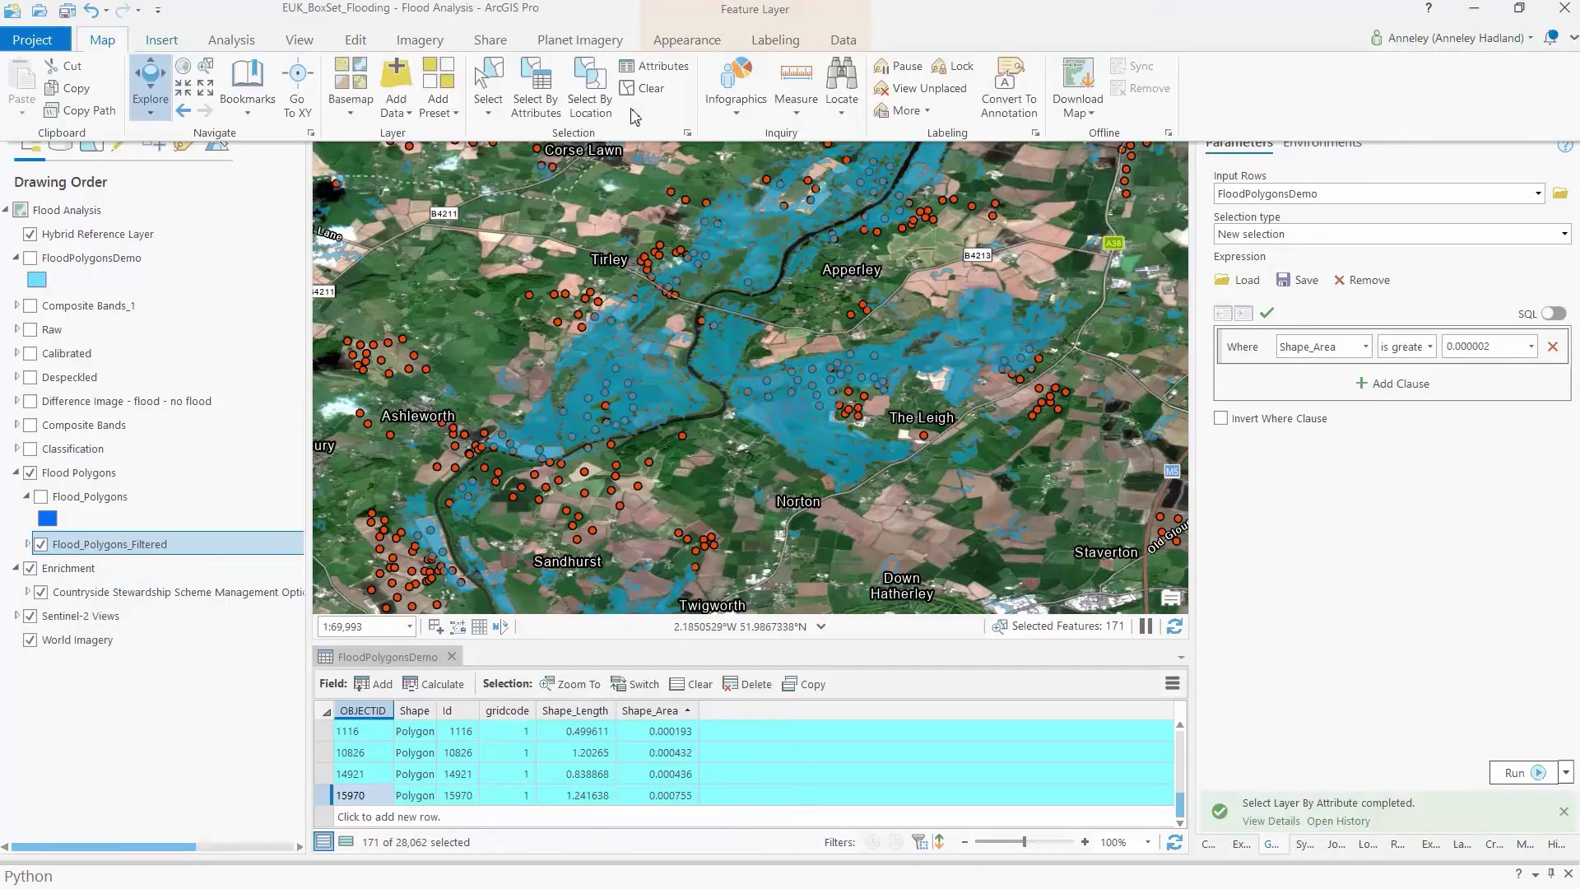
click(591, 100)
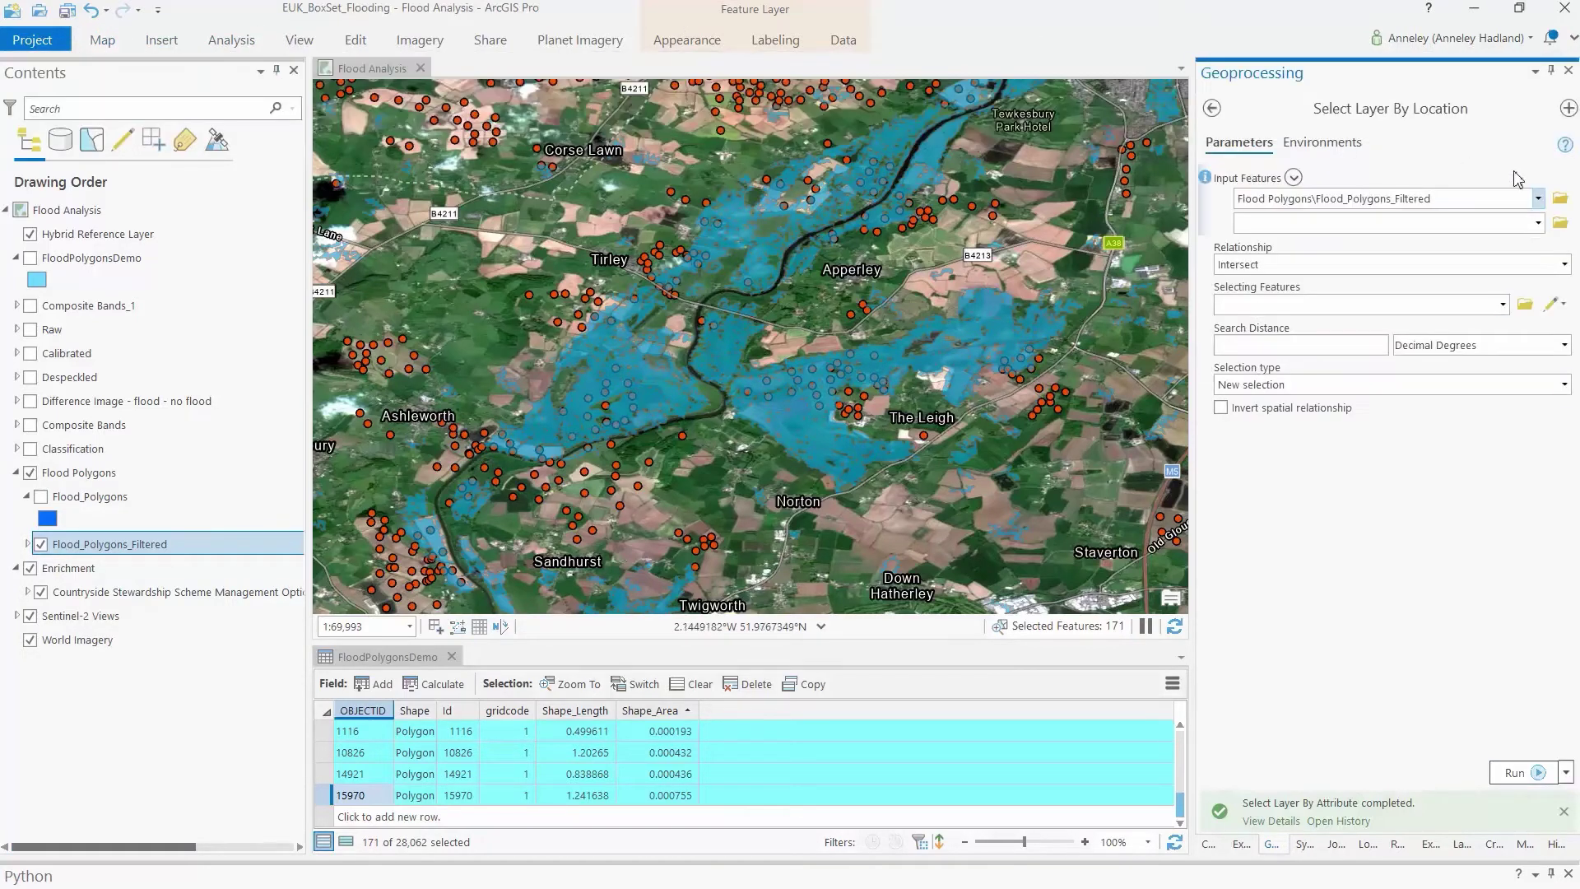
click(1539, 199)
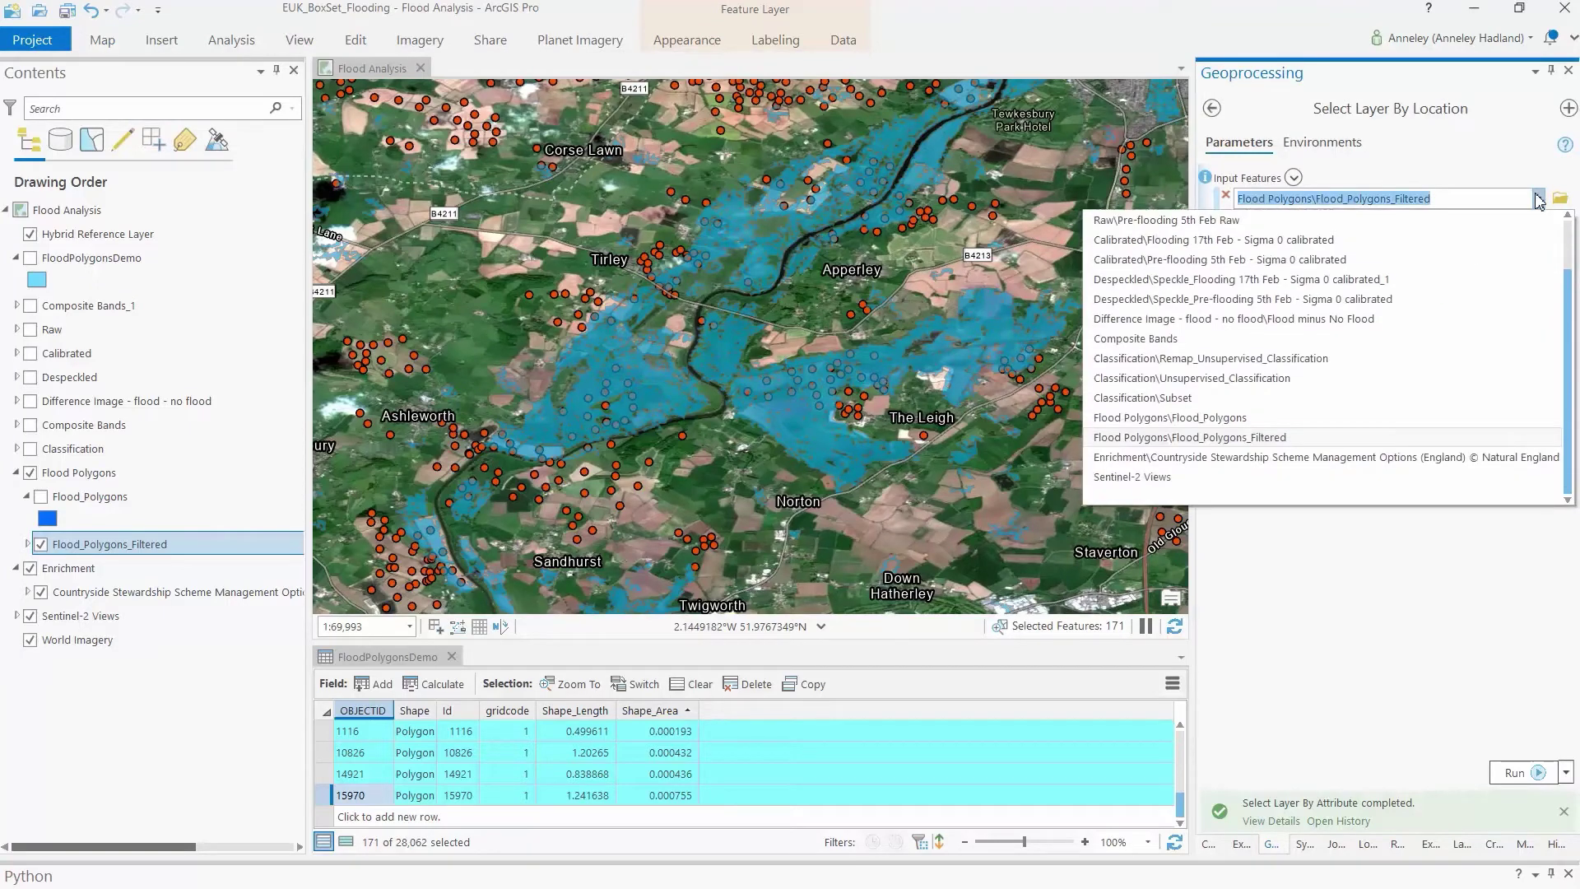
click(1287, 438)
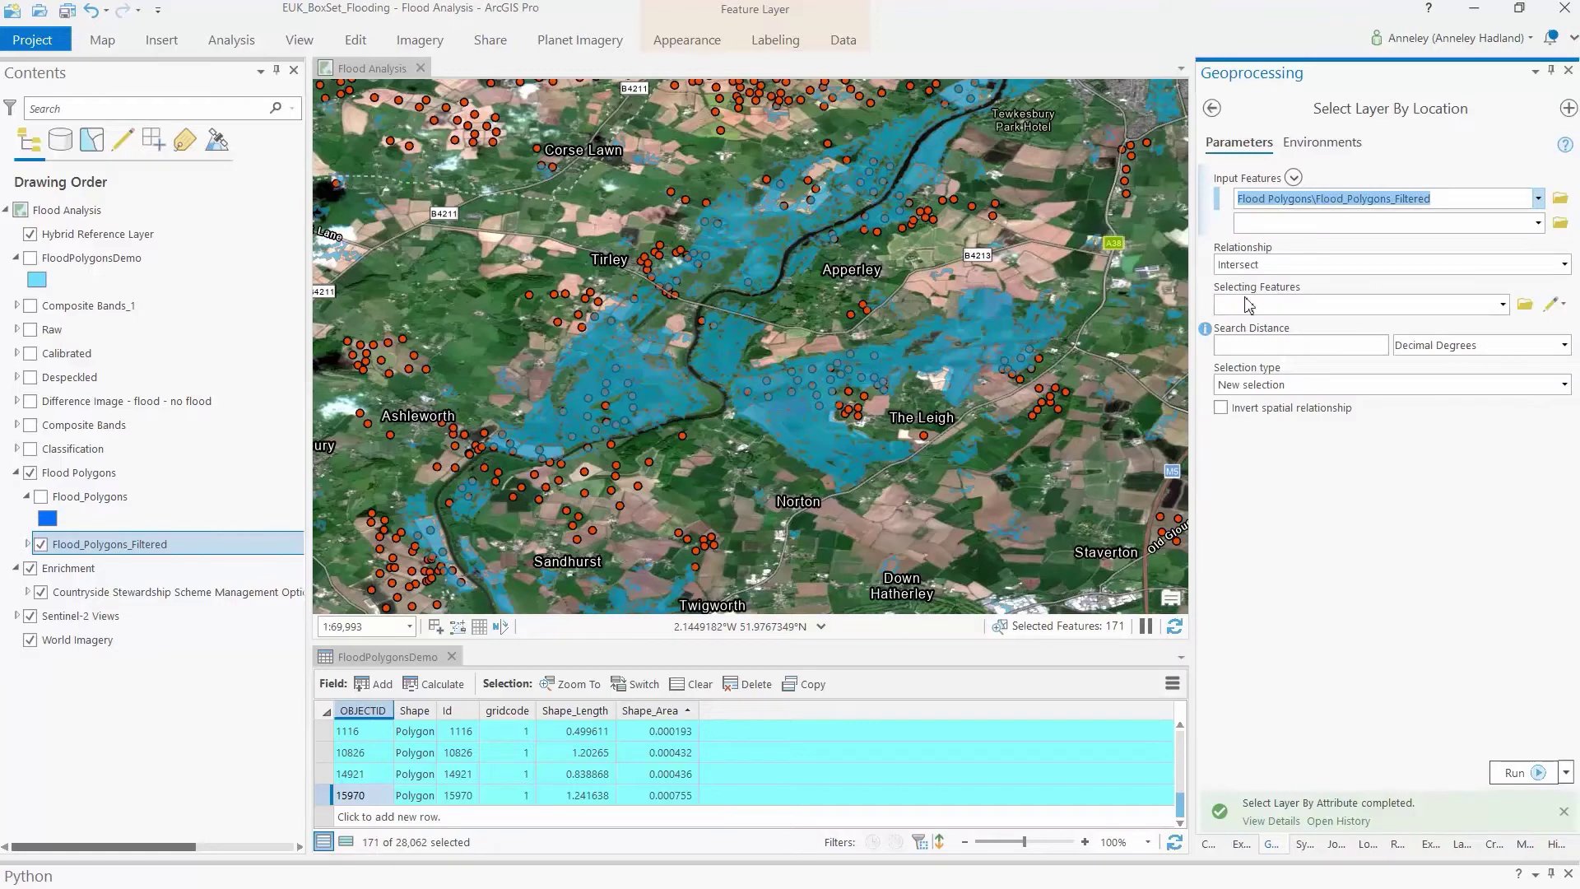
click(1539, 199)
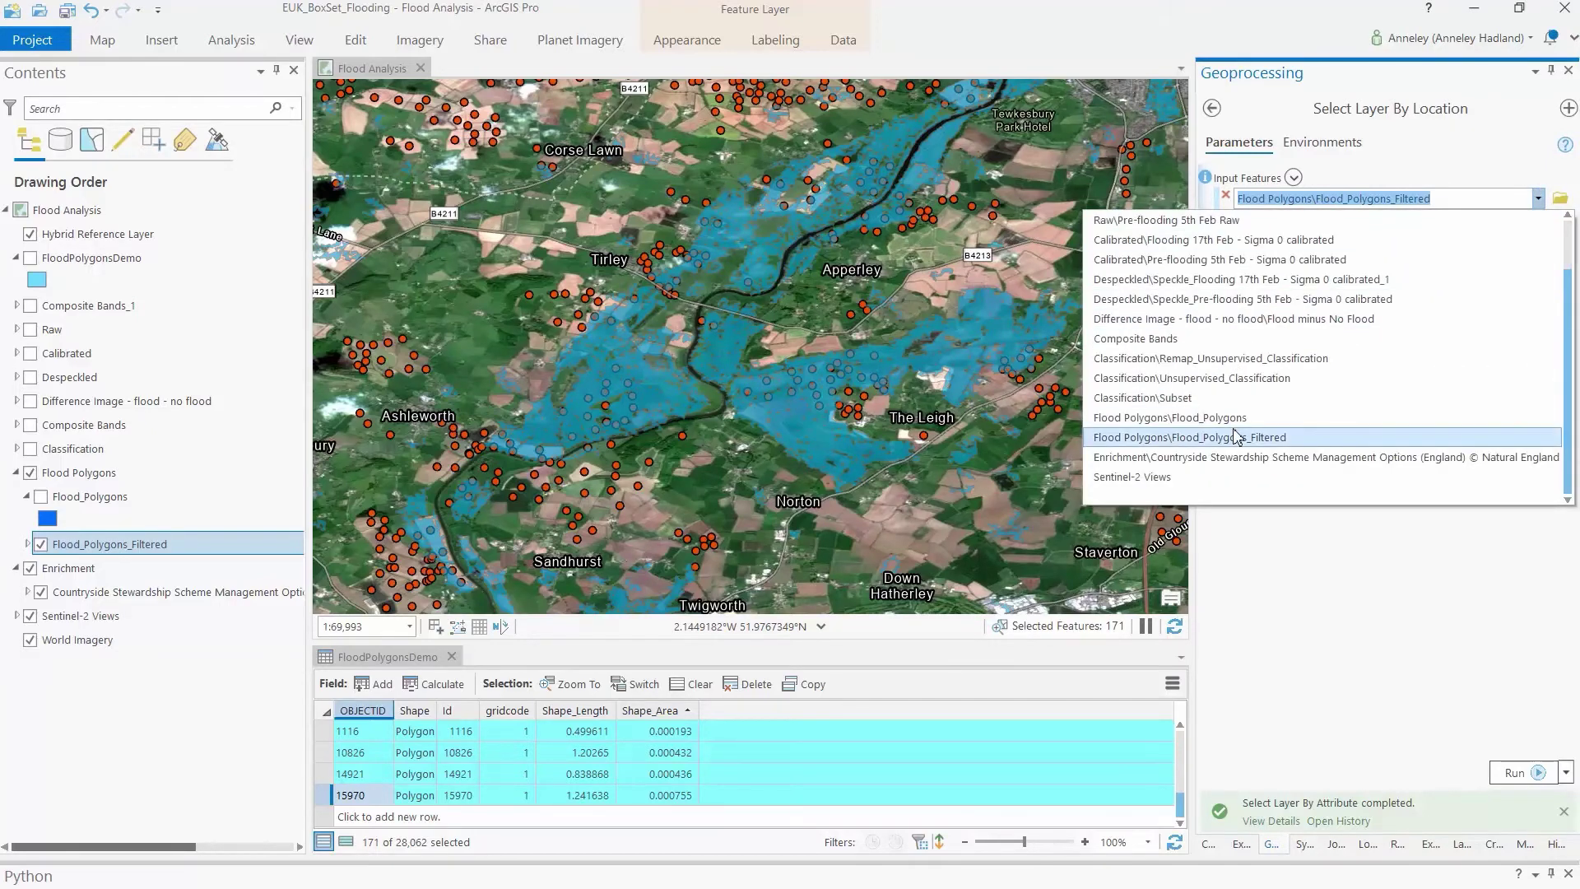
click(1230, 459)
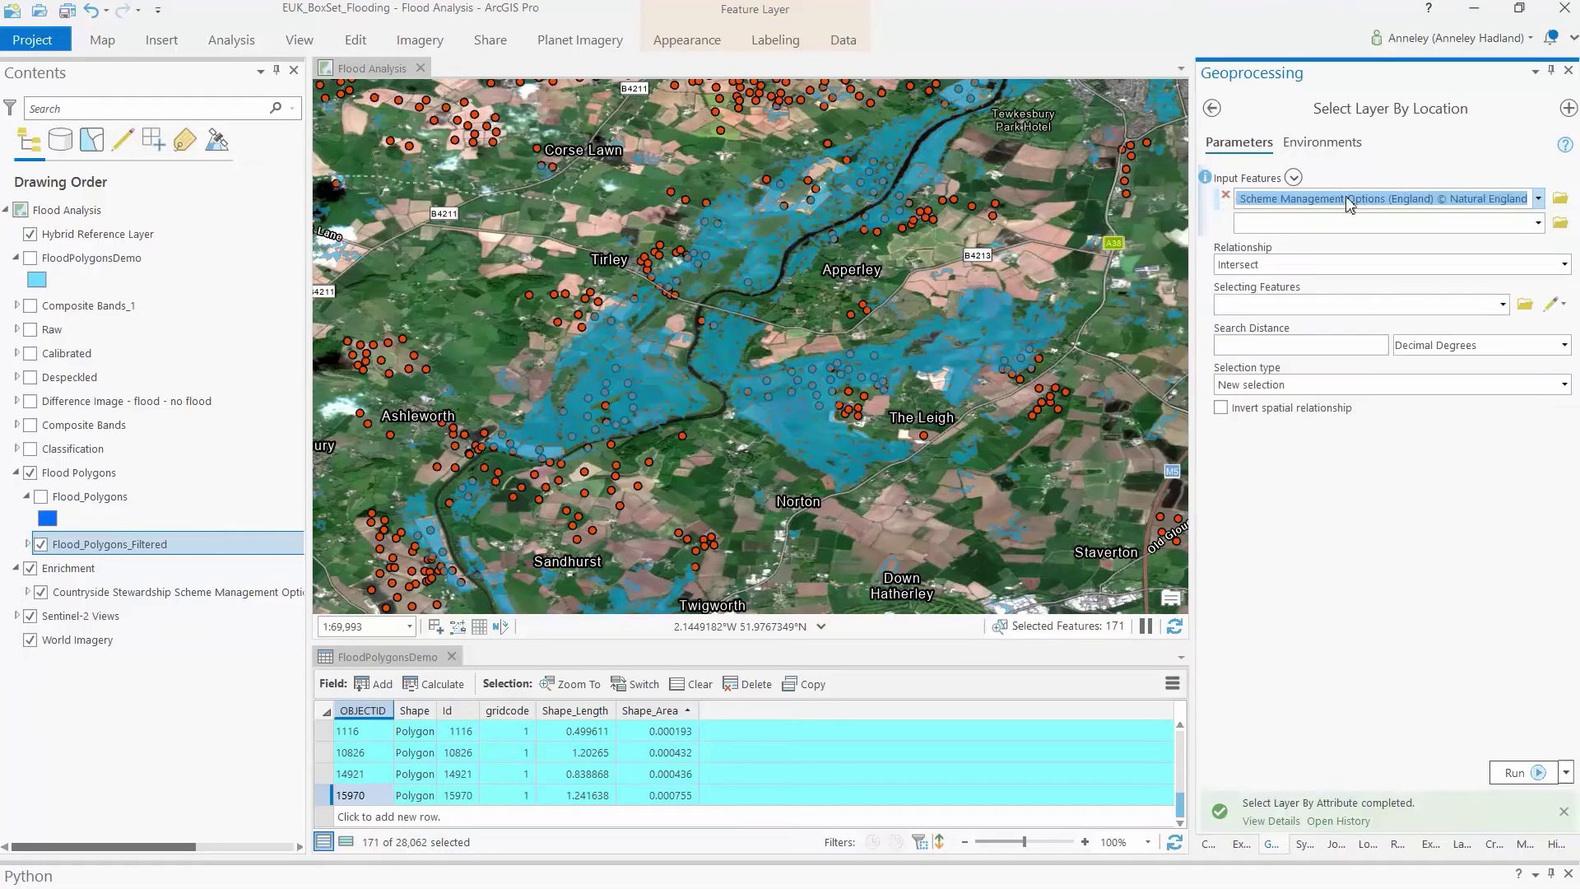
- Select against Flood_Polygons_Filtered within 30 metres, run it, and close the FloodPolygonsDemo table
click(1502, 306)
click(1235, 365)
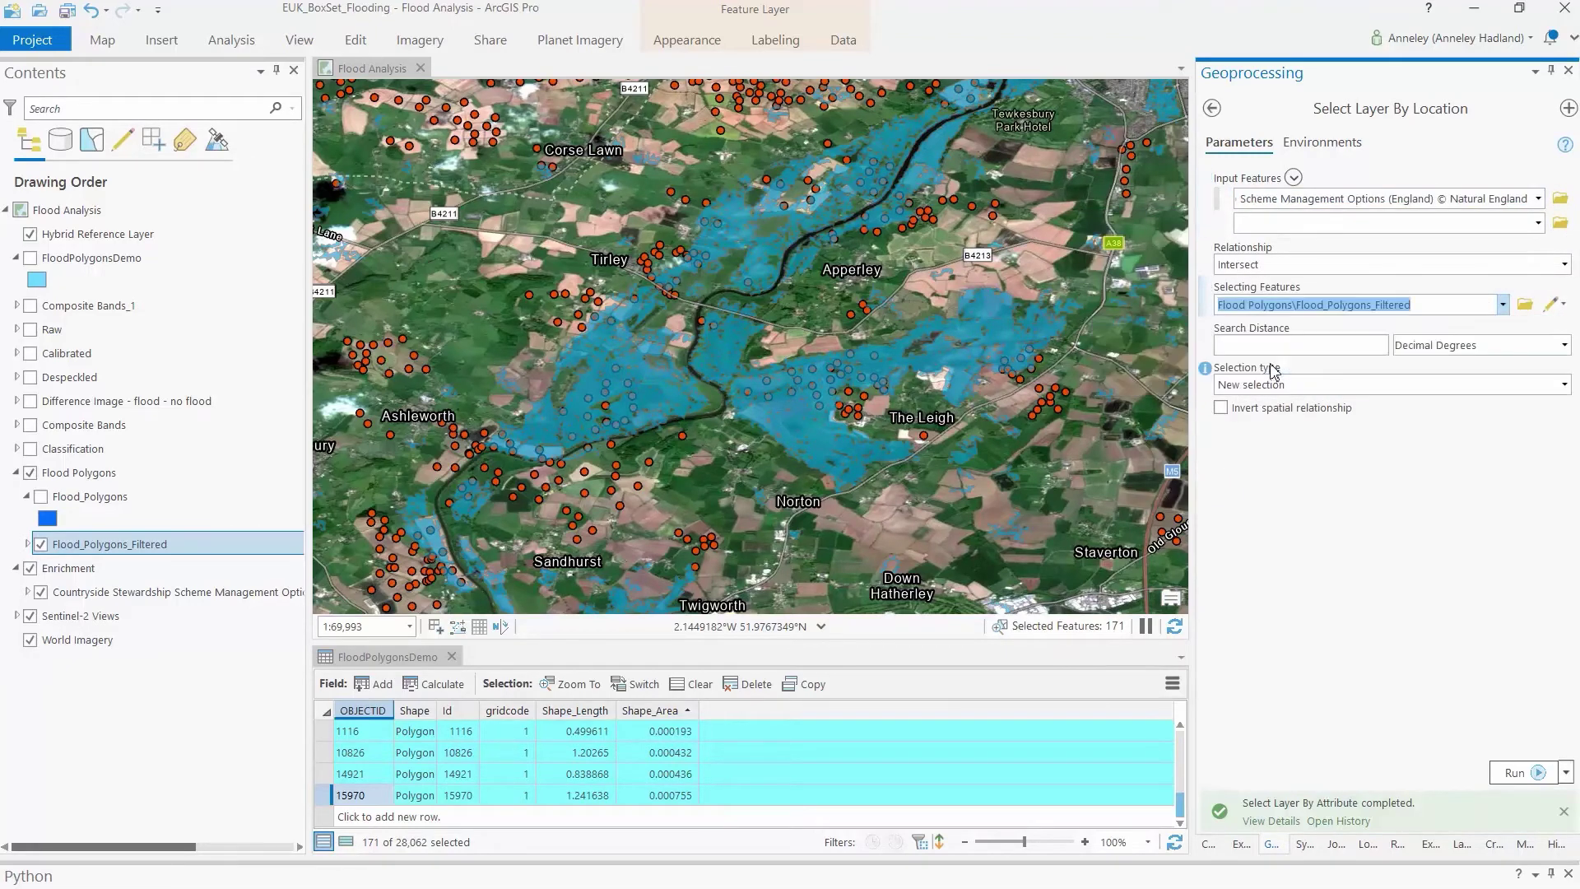
click(1432, 346)
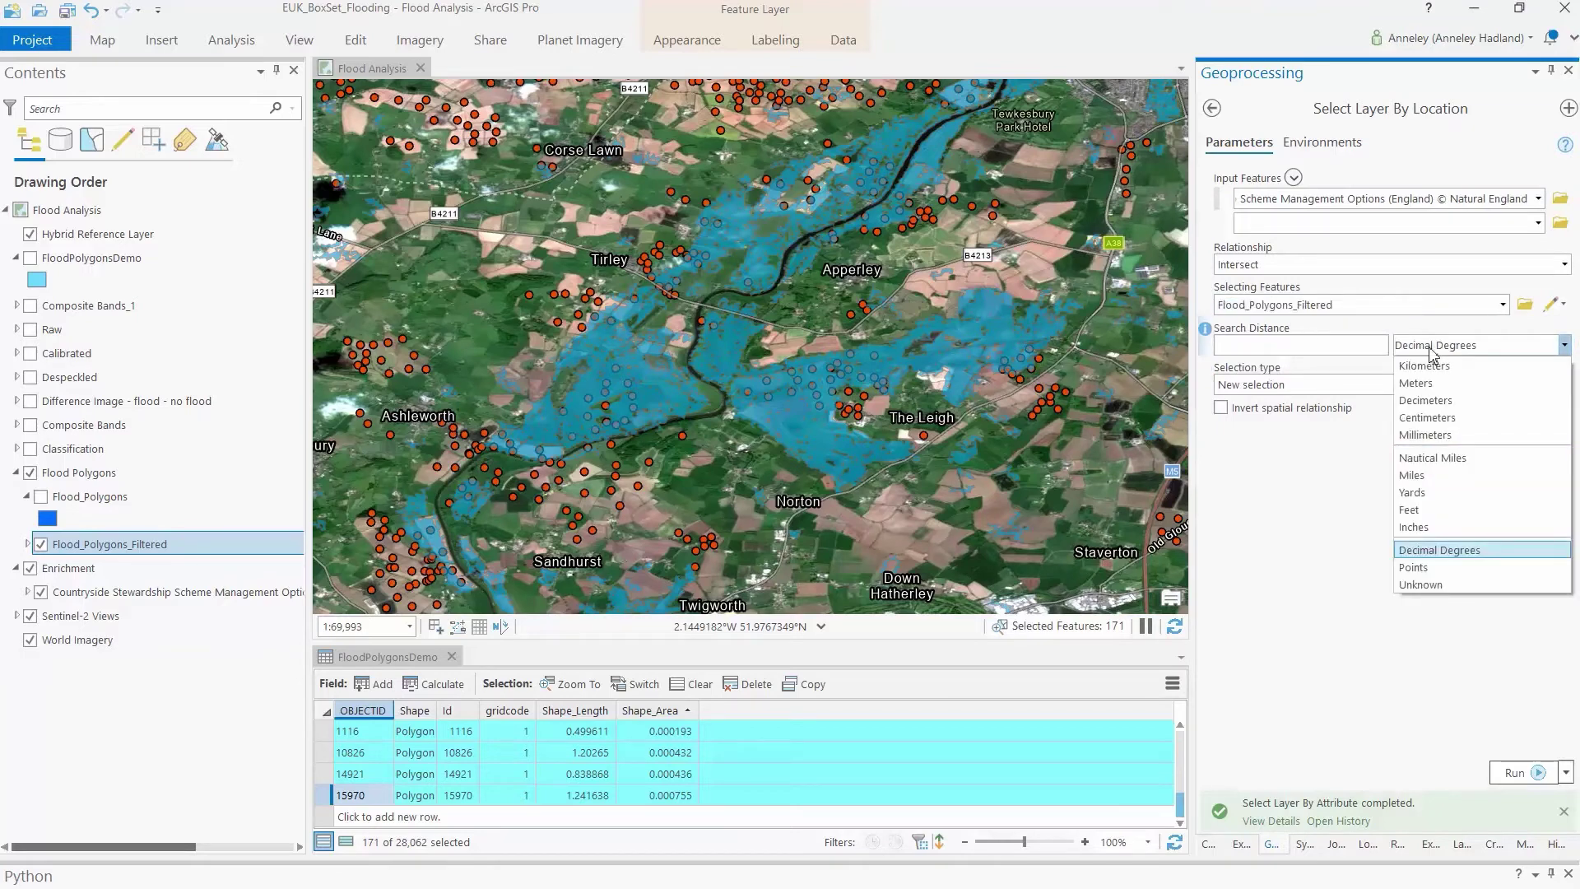
click(1429, 389)
click(1337, 344)
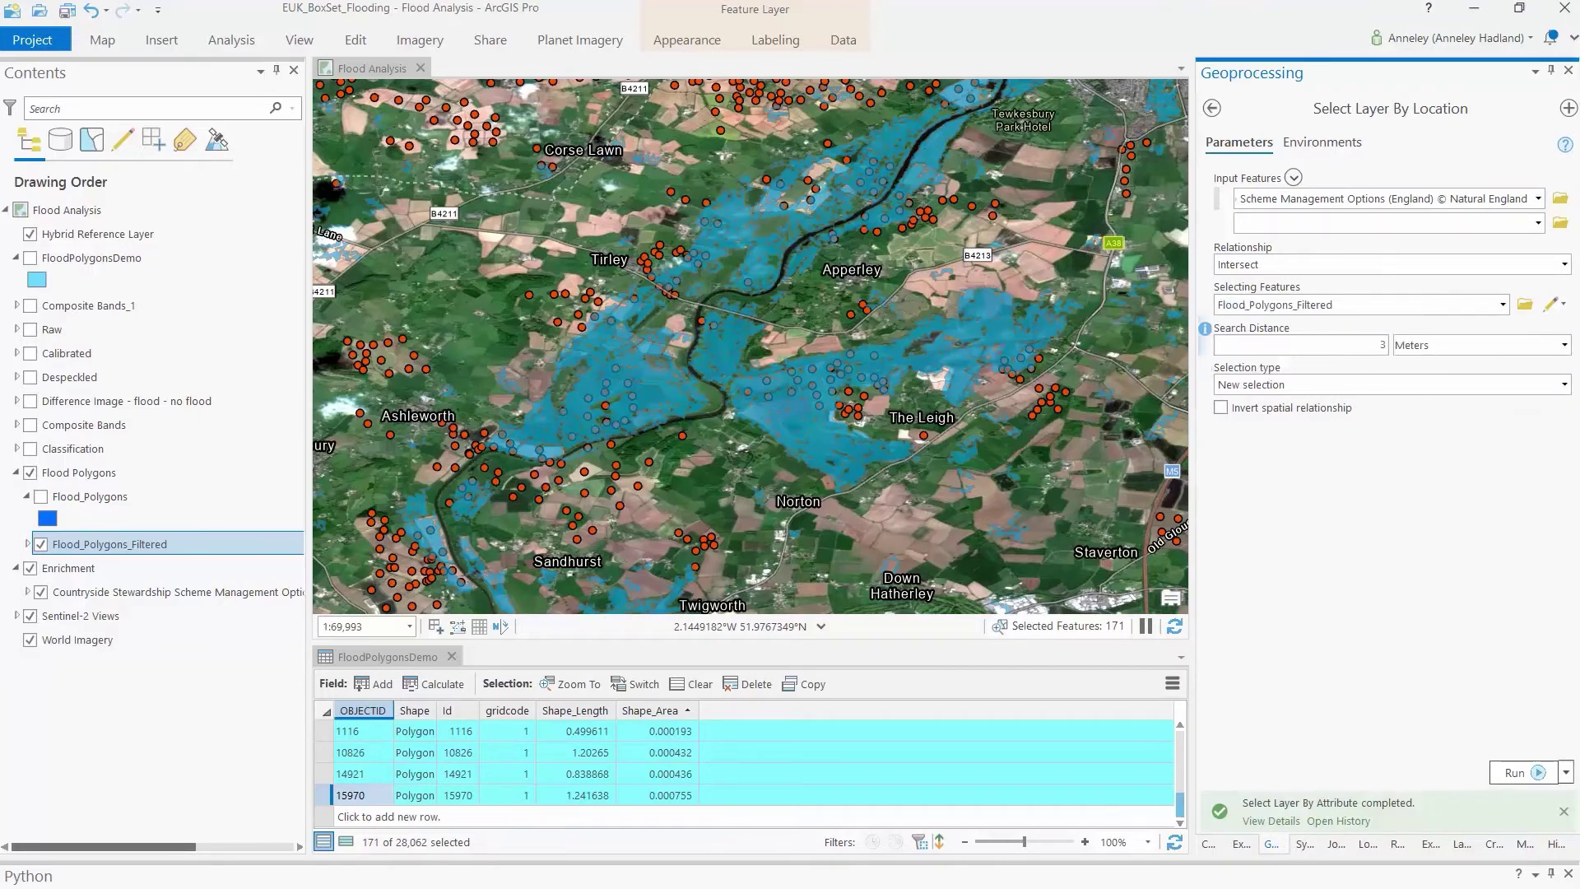
text(30)
click(1521, 774)
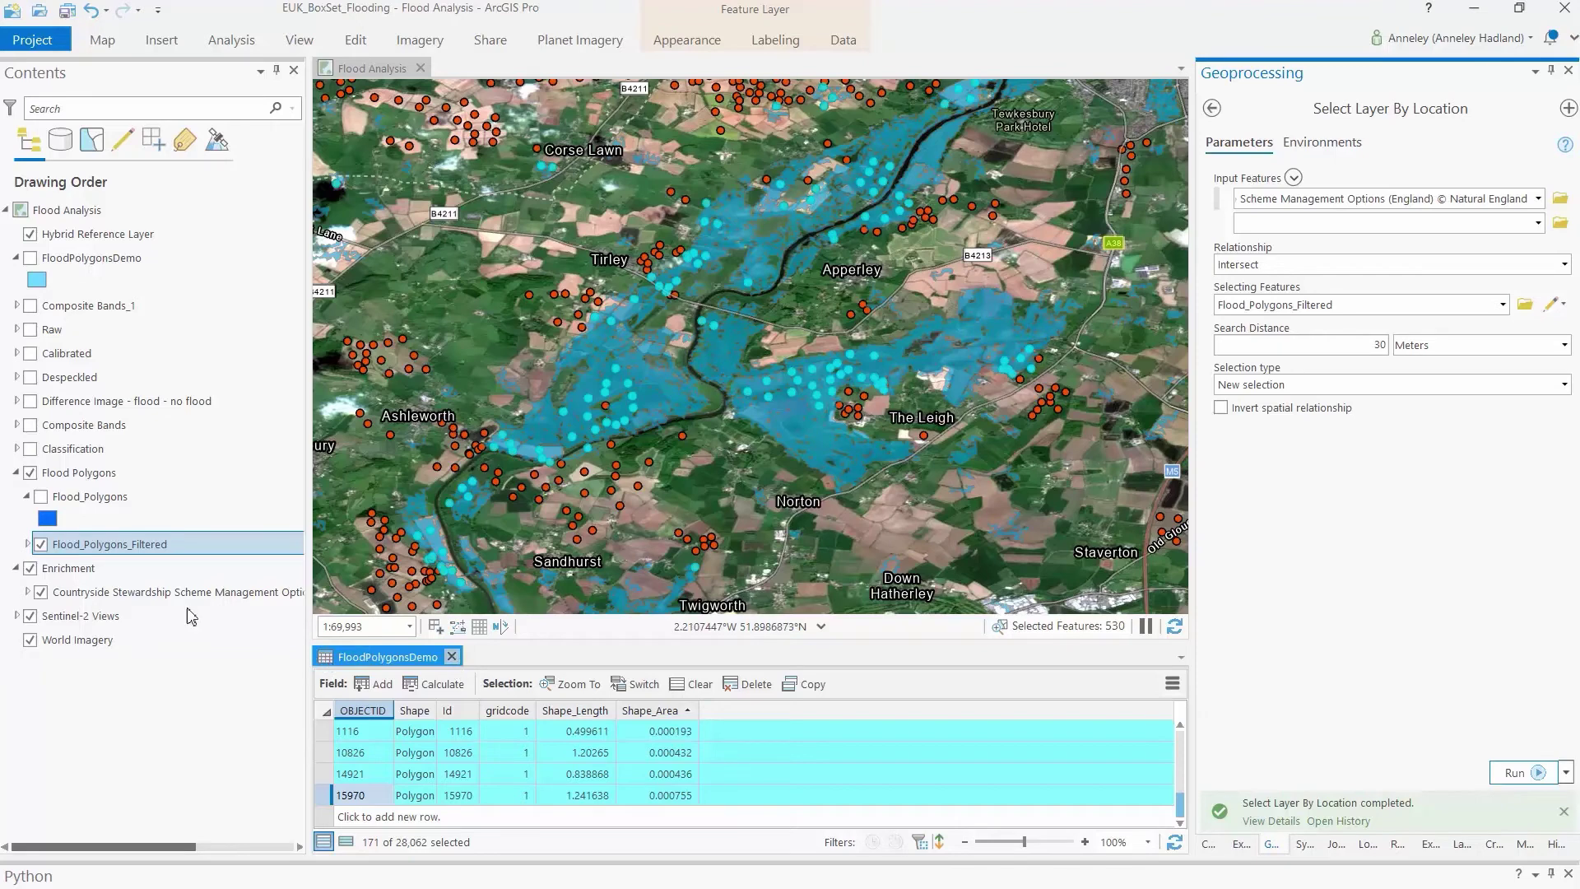
click(454, 658)
- Open the Countryside Stewardship attribute table showing only the selected records
right_click(118, 592)
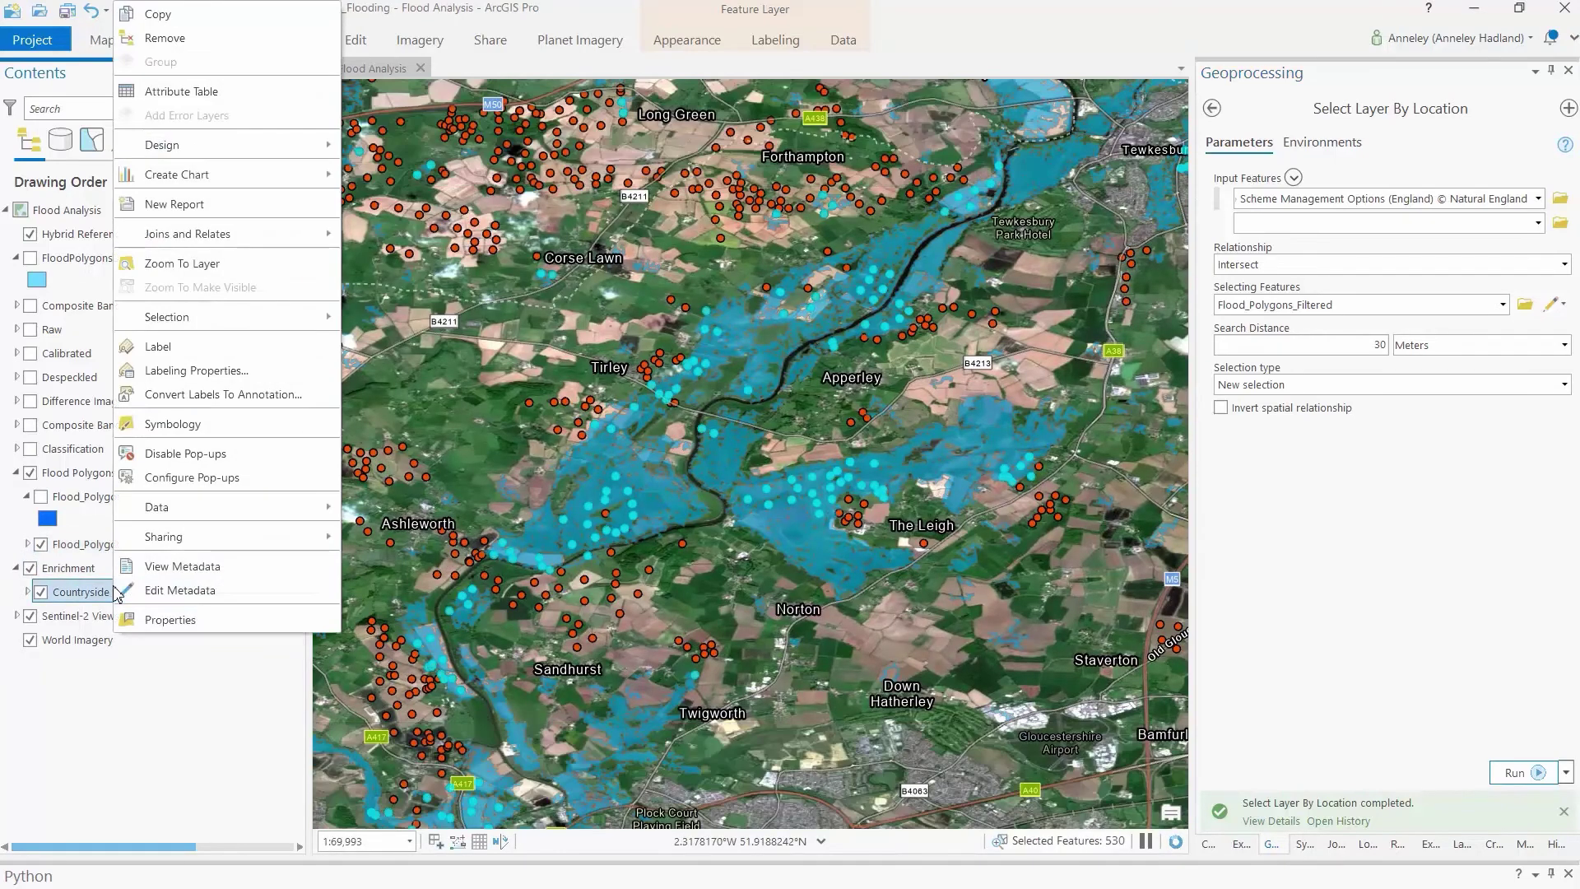
click(182, 92)
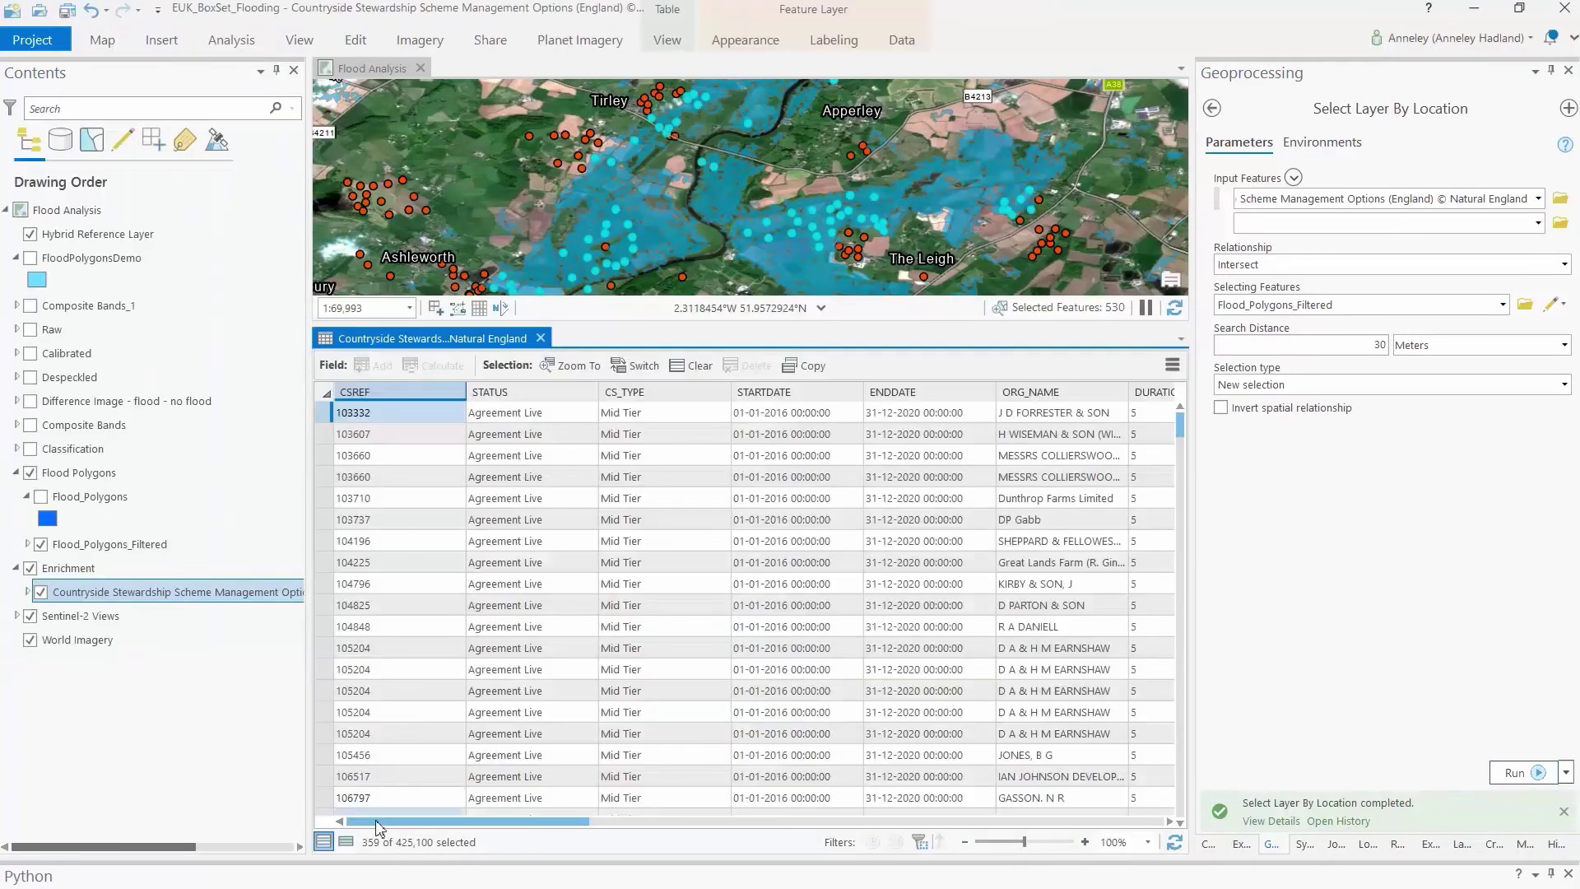
click(345, 843)
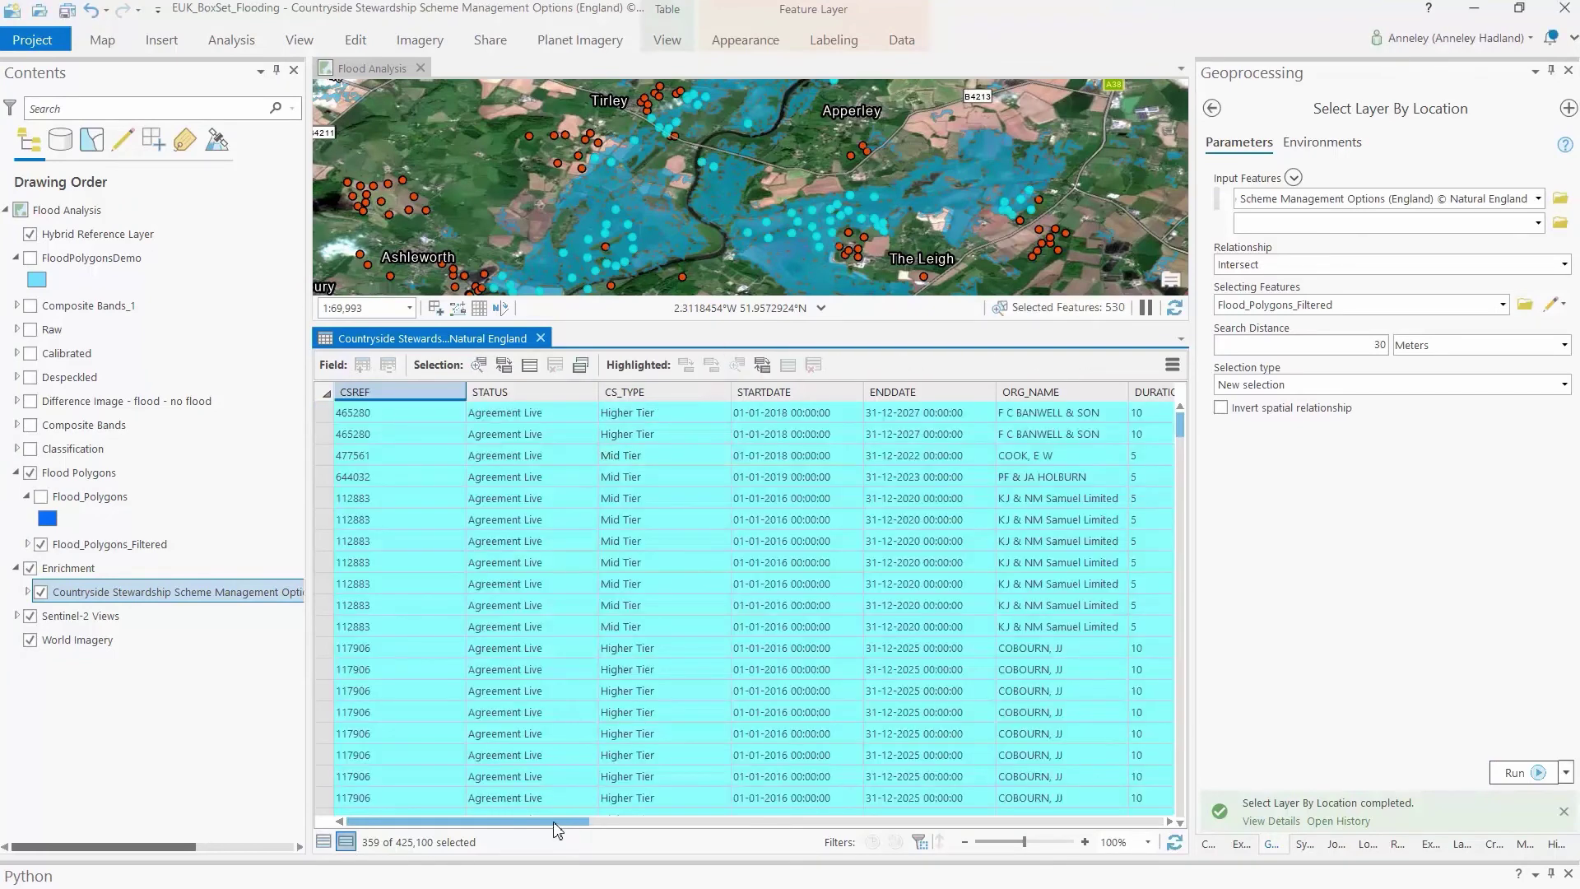
mouse_move(553, 821)
mouse_down()
mouse_move(1111, 823)
mouse_move(1038, 825)
mouse_up()
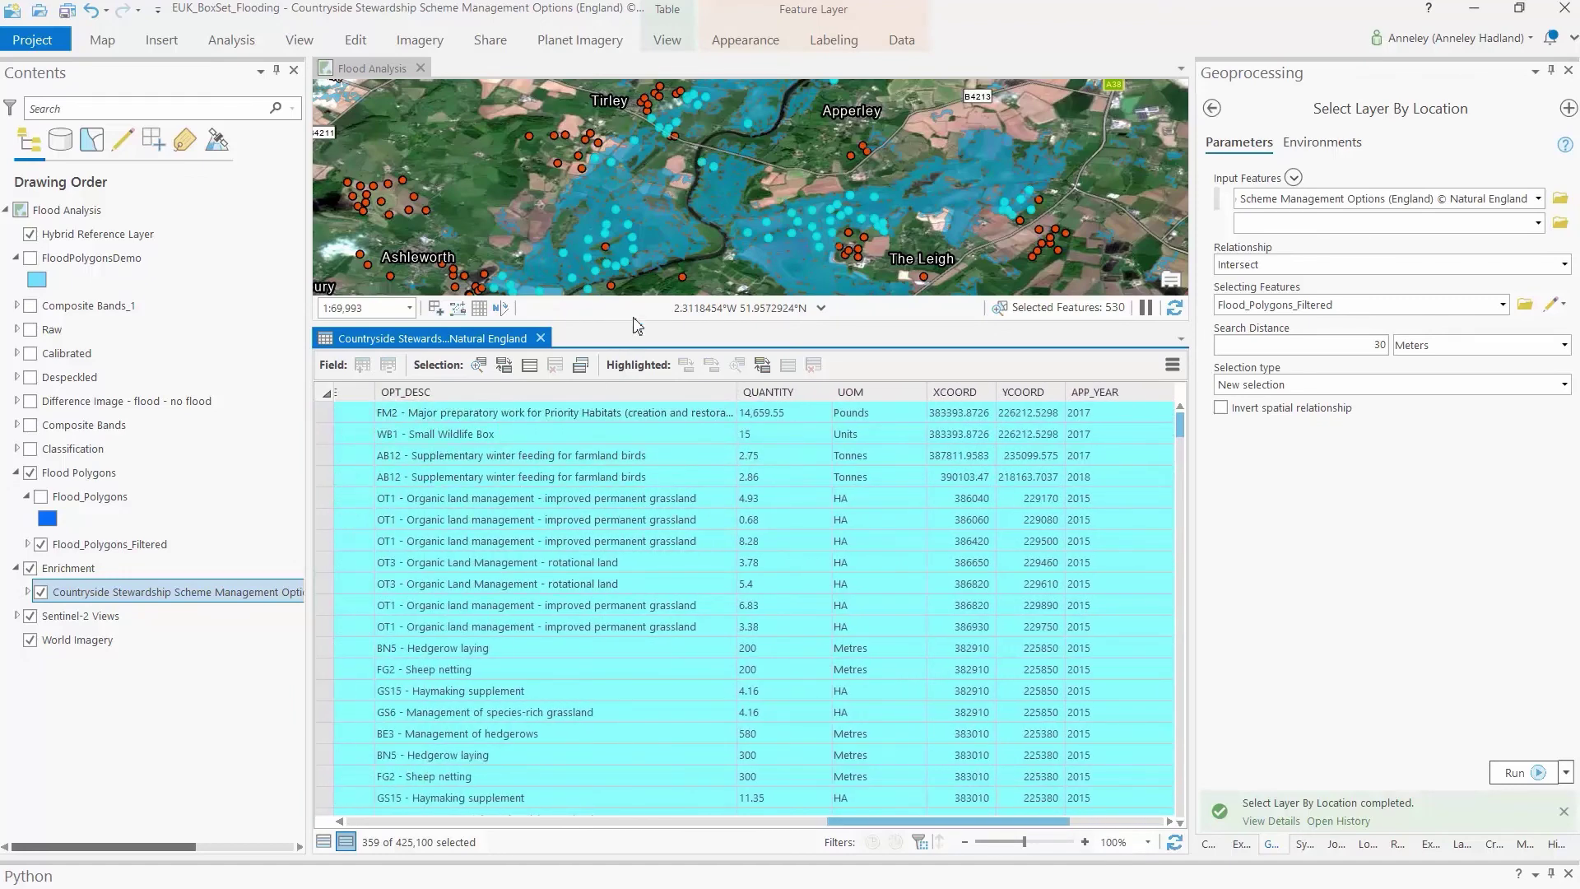
drag(634, 324, 633, 378)
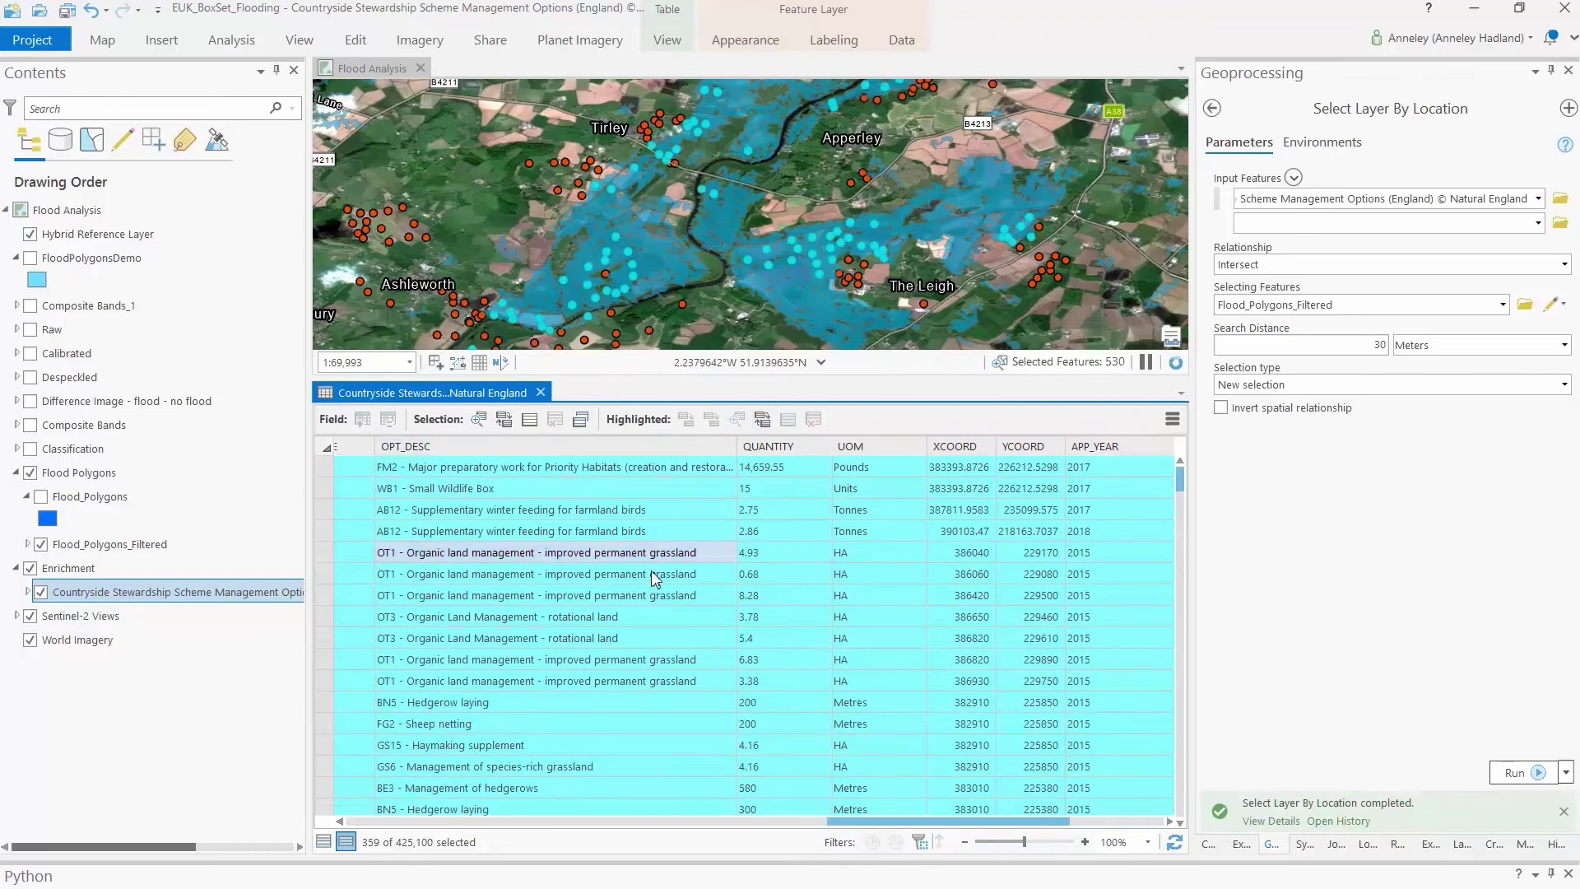
scroll(655, 579, down, 3)
scroll(644, 635, down, 3)
scroll(635, 644, down, 3)
scroll(636, 645, down, 3)
scroll(637, 644, down, 3)
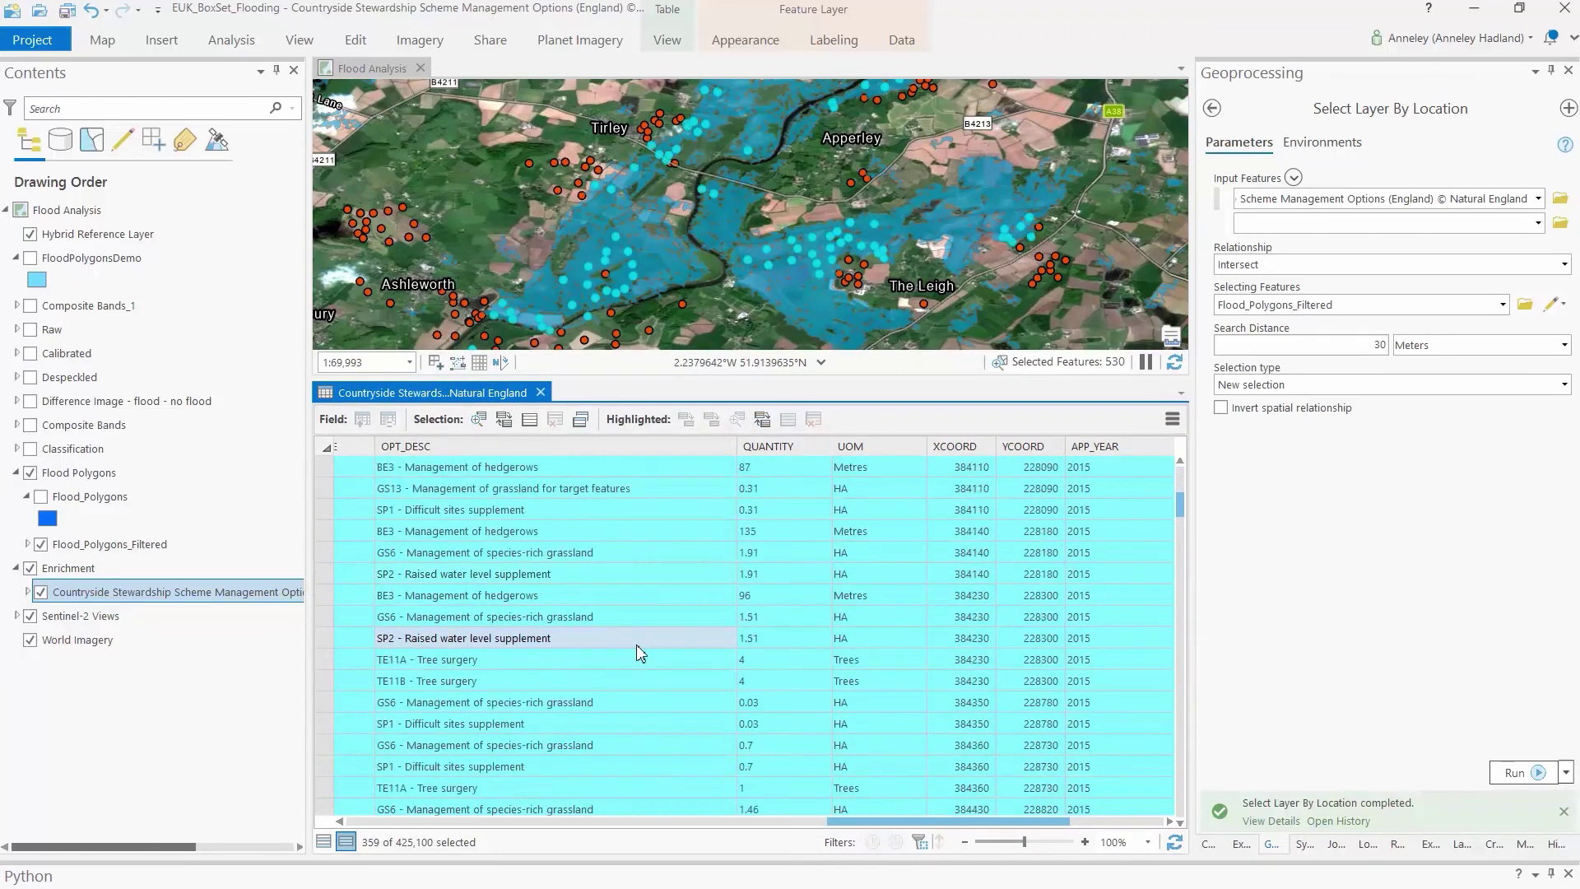
scroll(635, 645, down, 3)
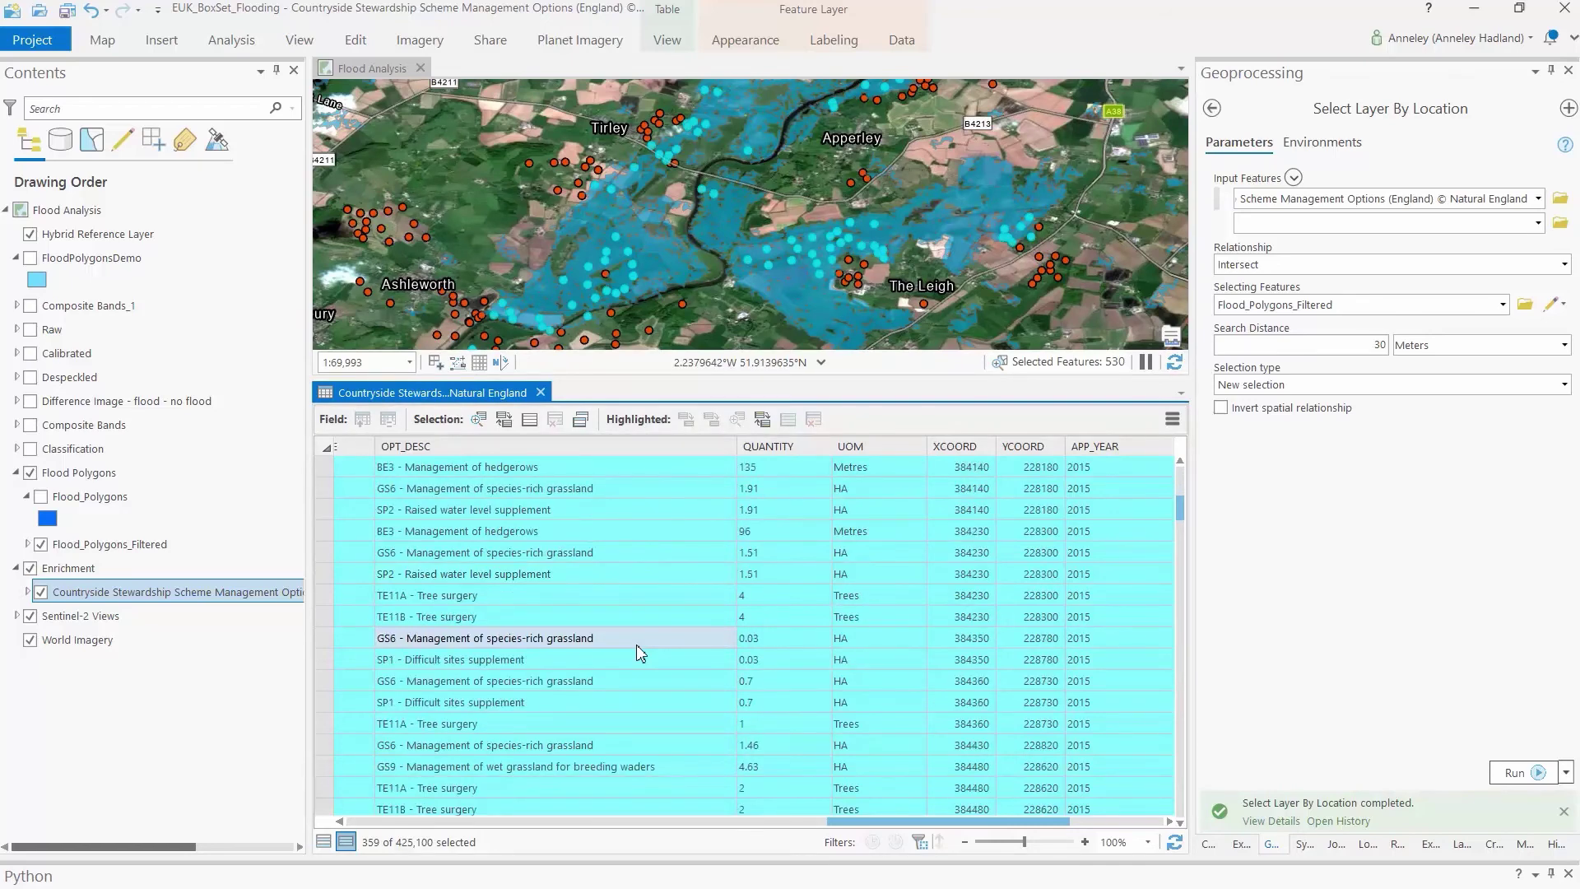